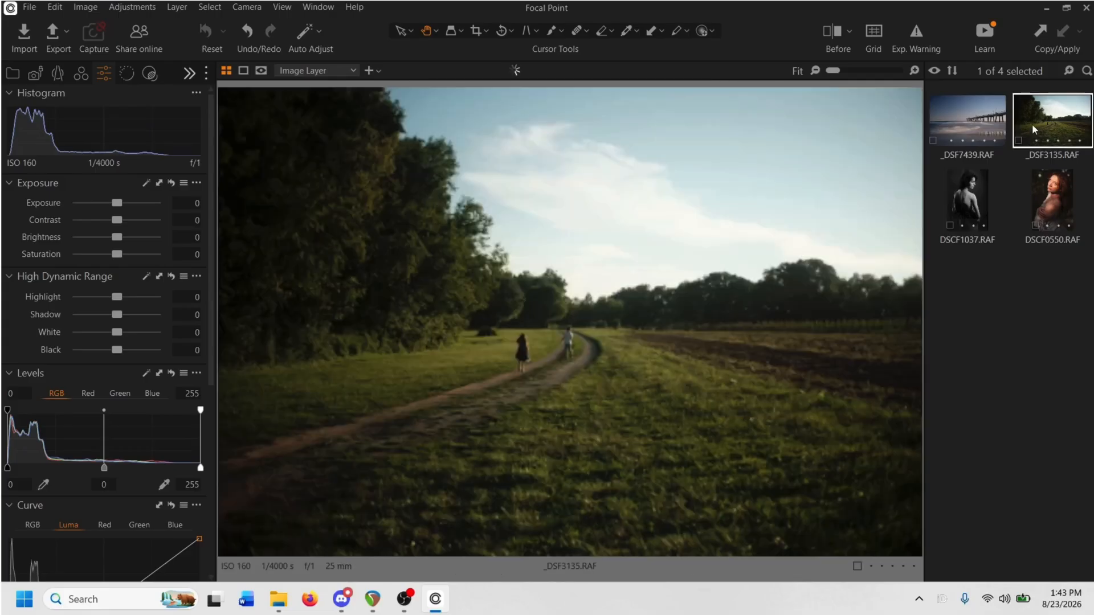
- Select the pier photo _DSF7439.RAF and set its base characteristics curve to Linear Response
left_click(987, 143)
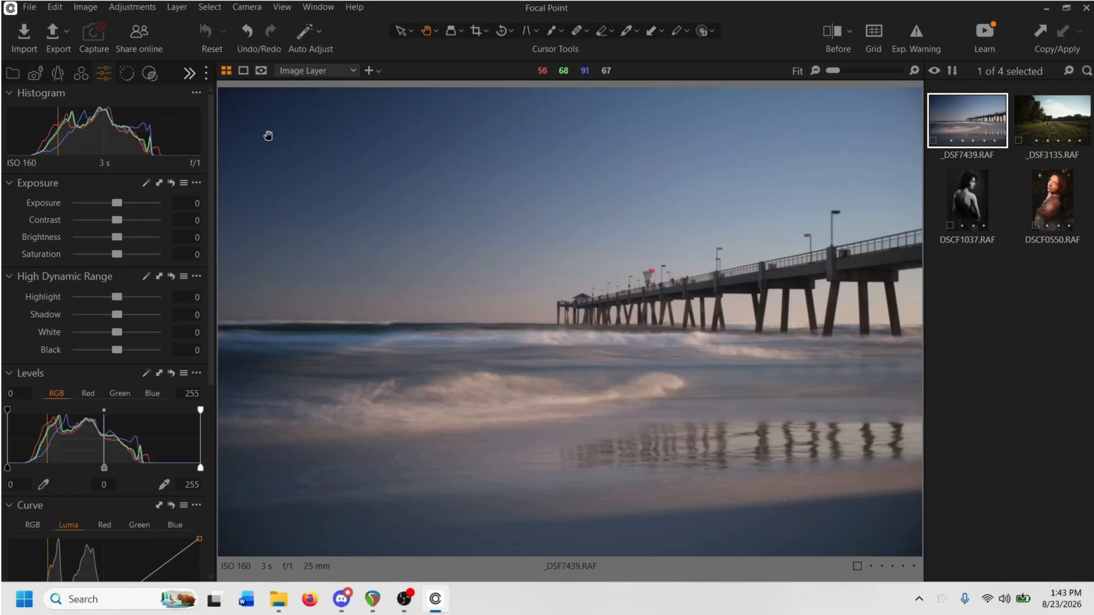
left_click(81, 69)
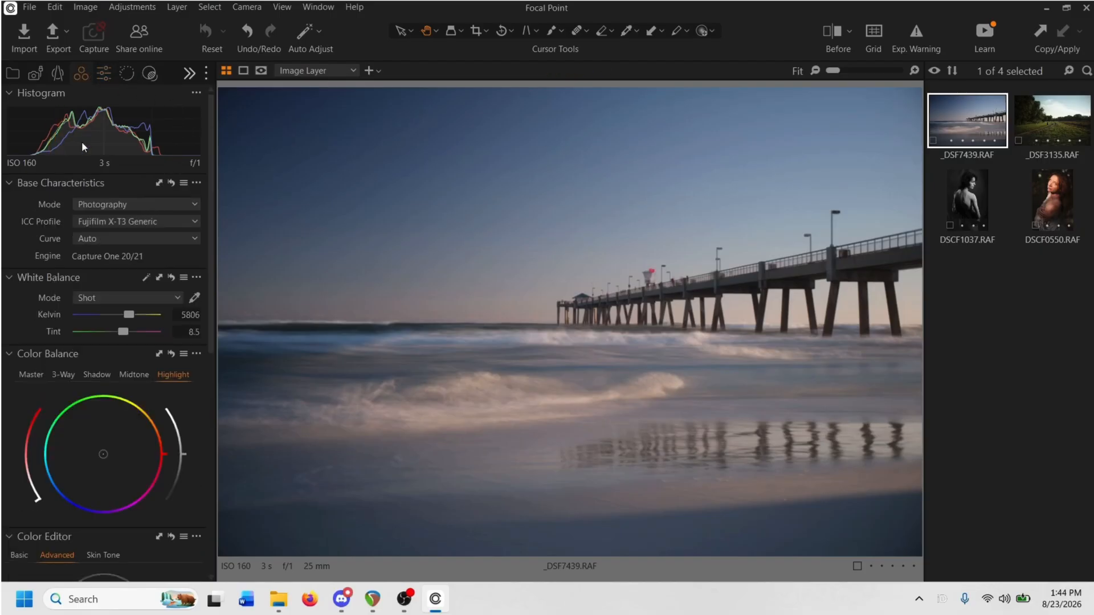
left_click(122, 239)
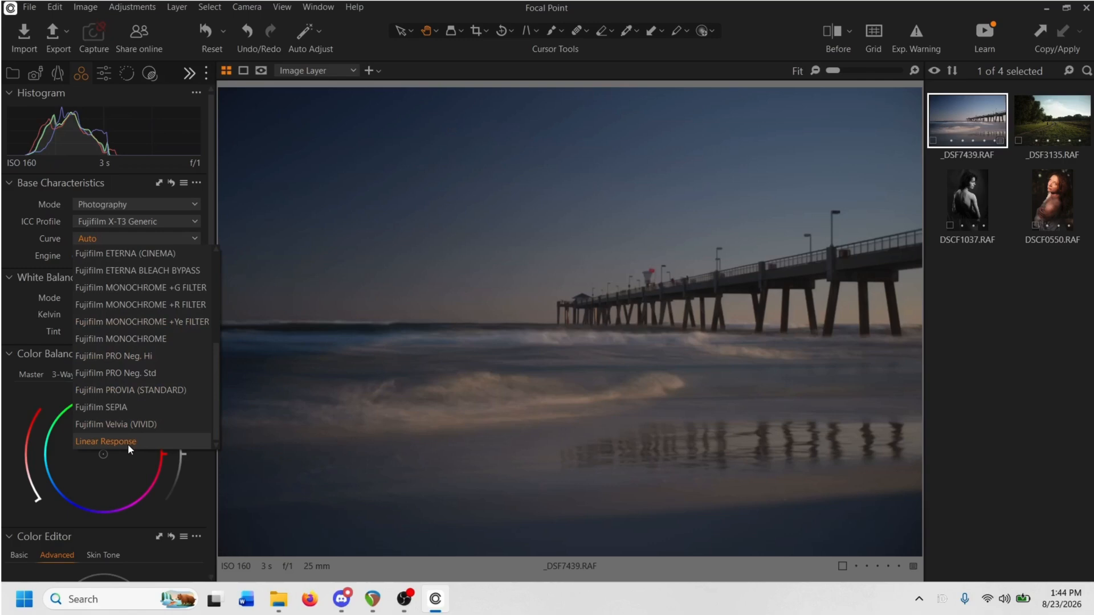
left_click(128, 443)
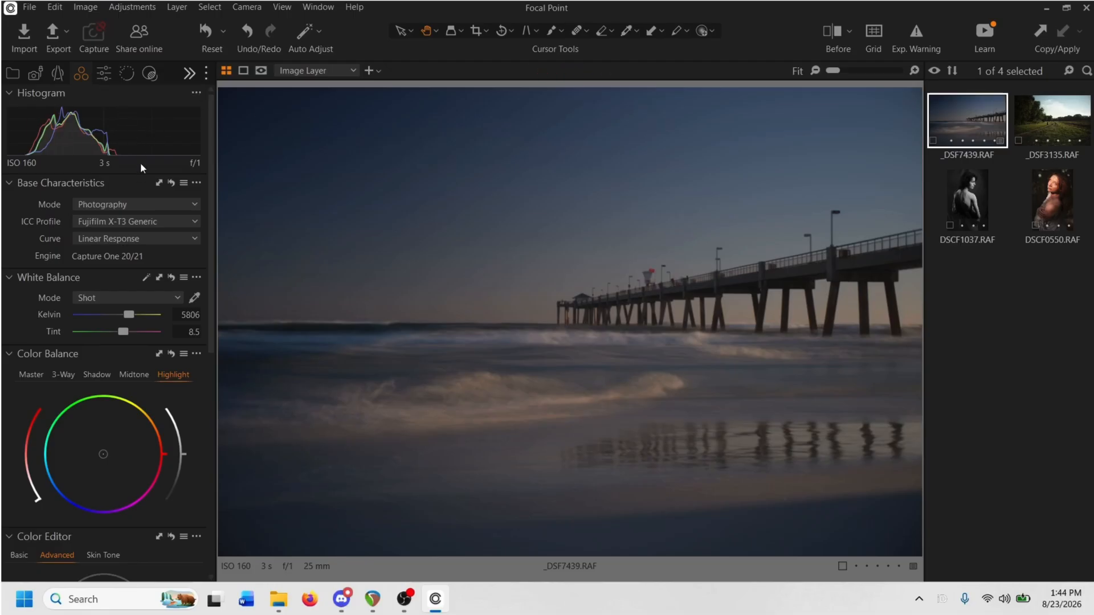
- Try an exposure of 1.52 combined with a brightness of 15 on the pier photo, and reset both adjustments
left_click(107, 75)
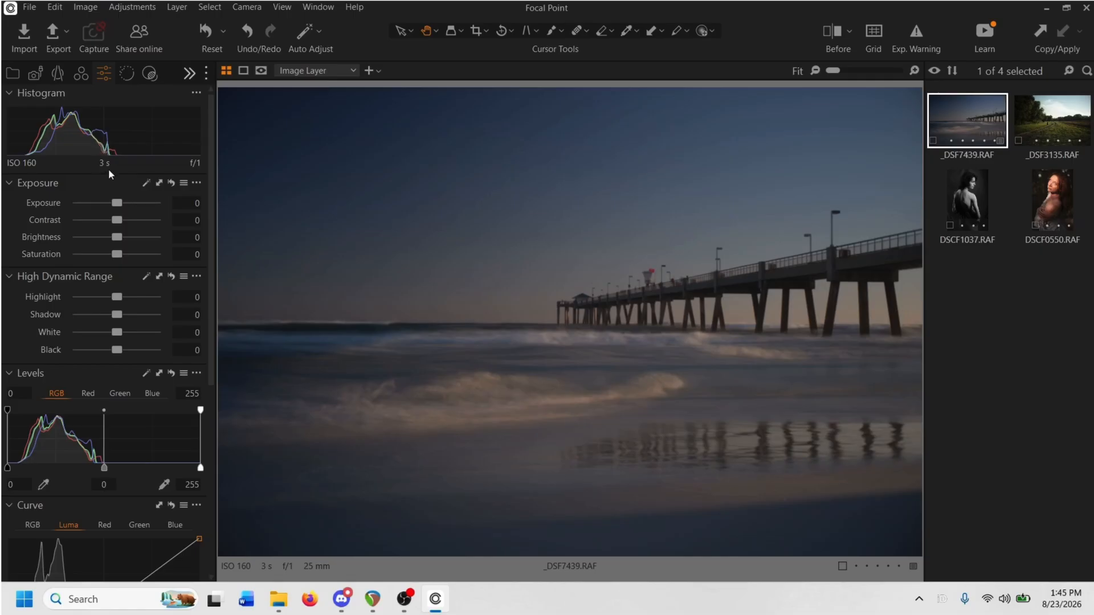
left_click_drag(117, 203, 131, 203)
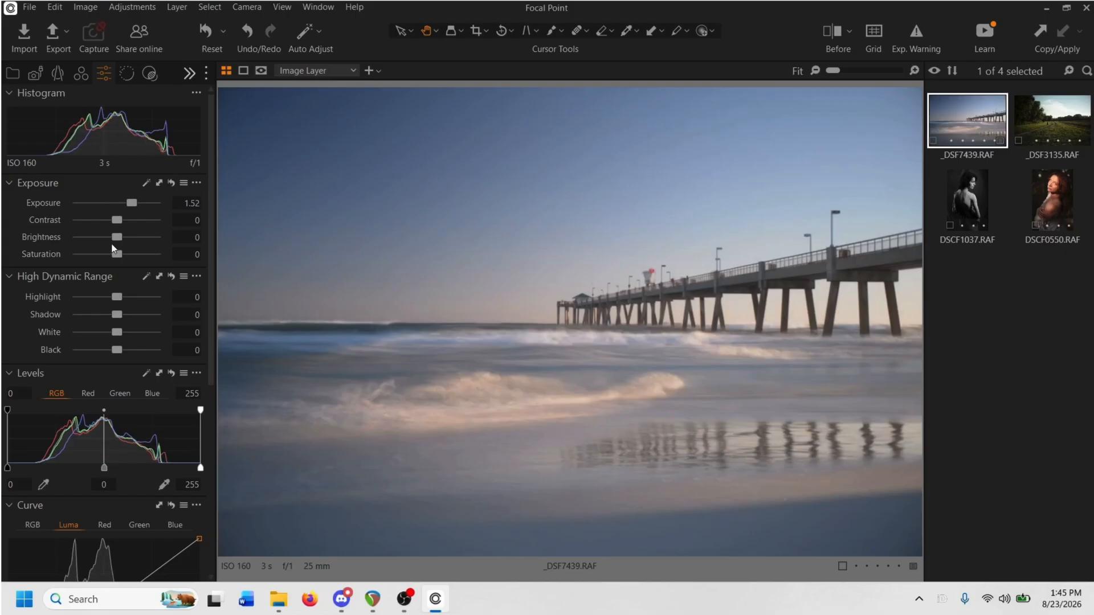
left_click_drag(117, 237, 126, 239)
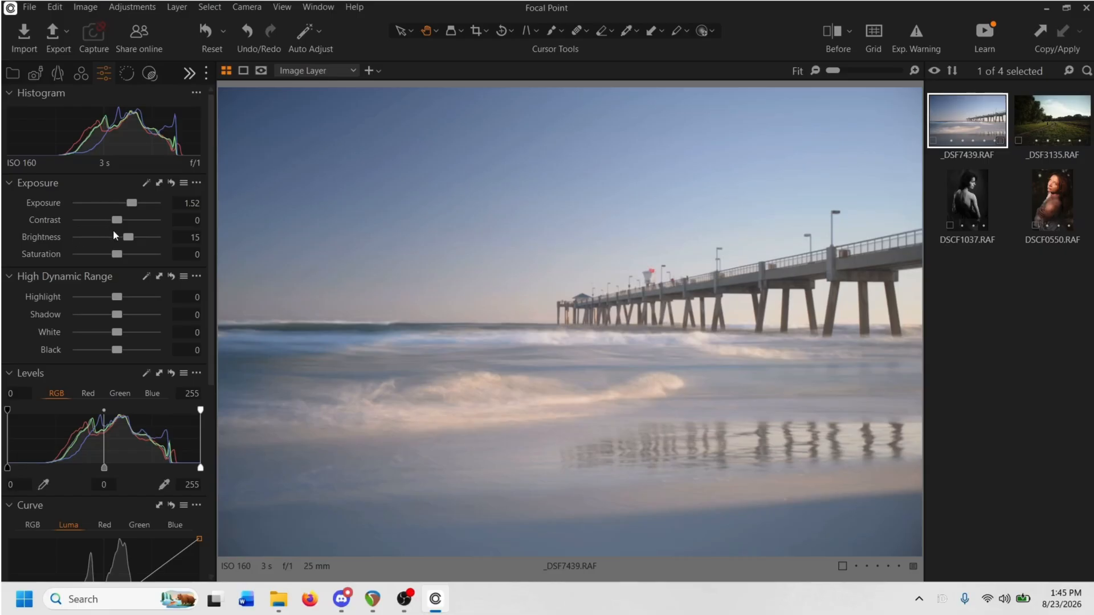
double_click(127, 235)
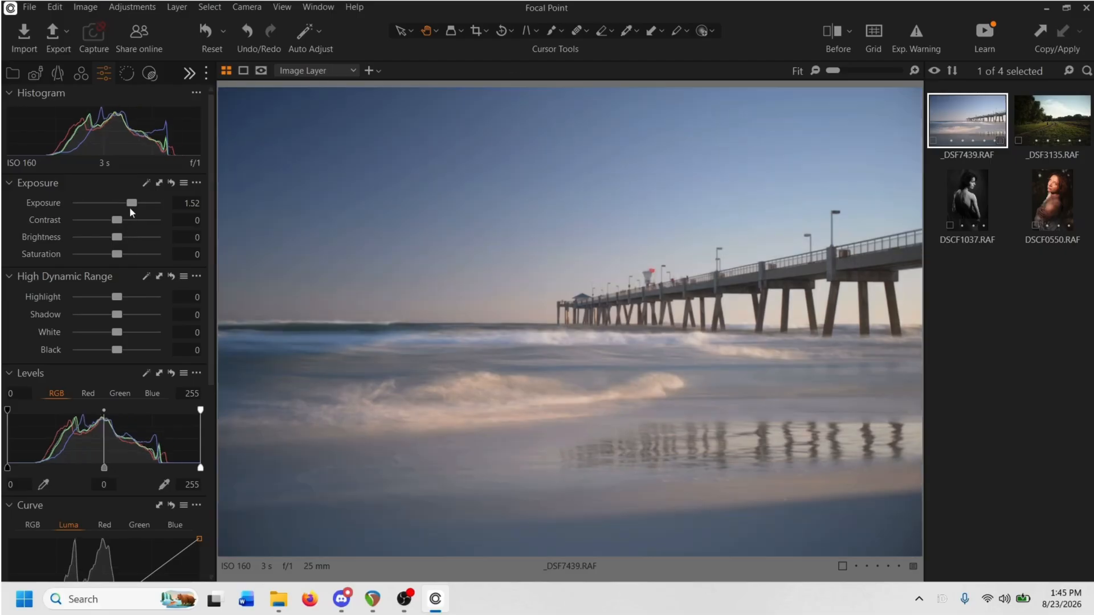
double_click(129, 206)
- Compare the maximum exposure of 4 with the maximum brightness of 50 on the pier photo, resetting each one
left_click_drag(117, 204, 179, 206)
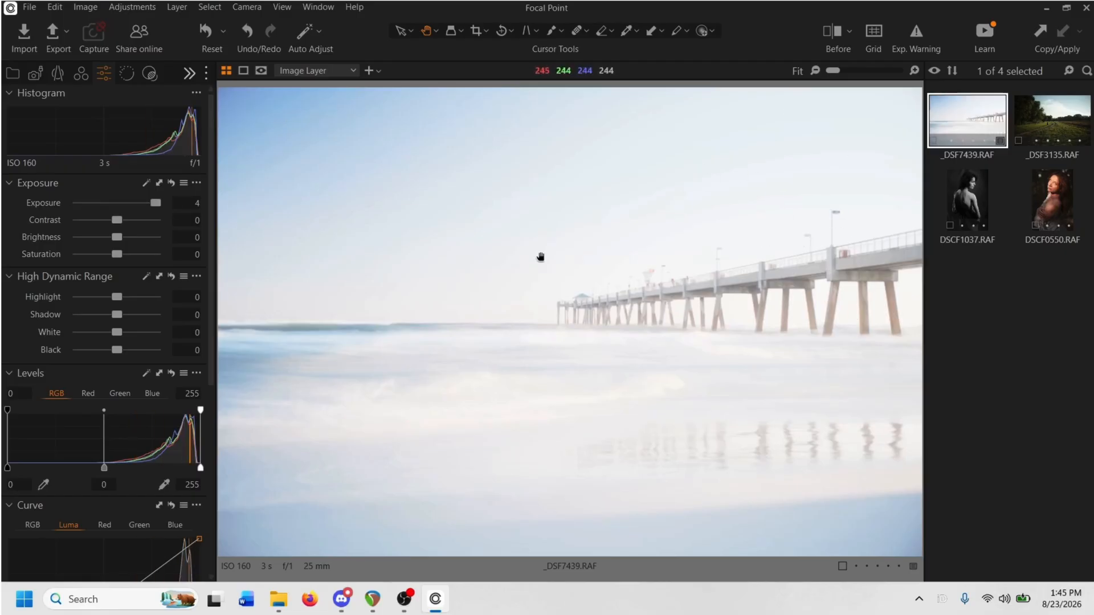
double_click(158, 200)
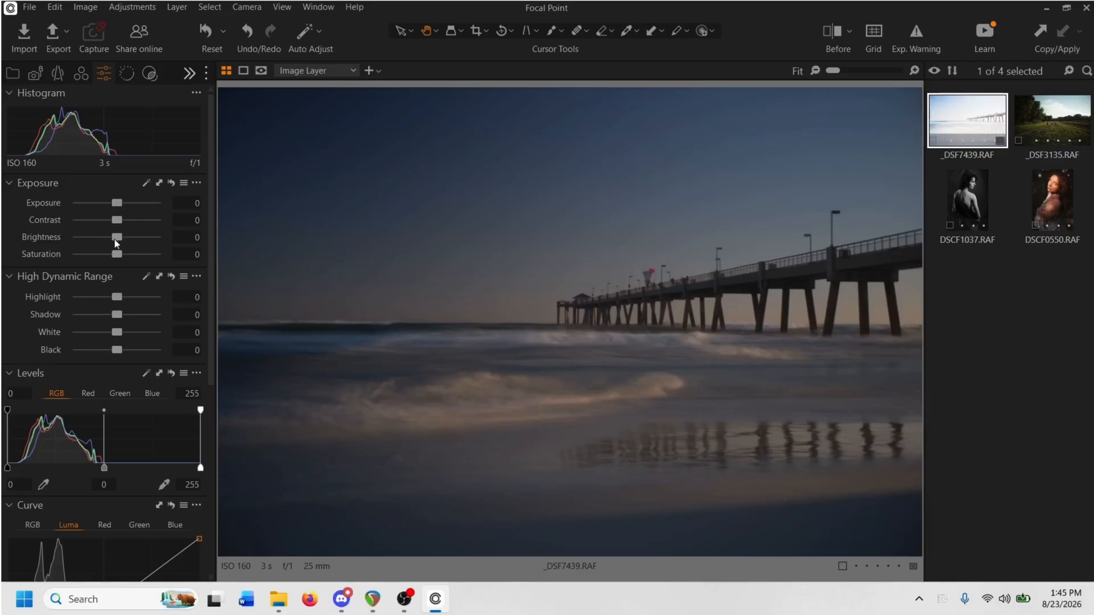
left_click_drag(115, 239, 193, 231)
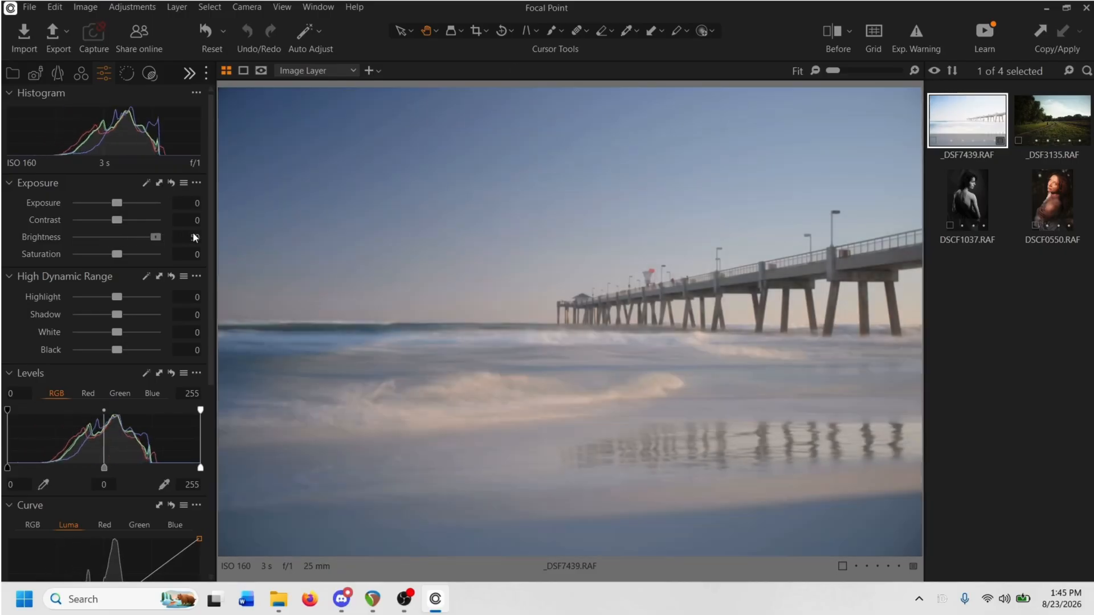
double_click(159, 238)
- Set the photo's exposure to 1.81 and, after trying the maximum brightness, its brightness to 14
left_click_drag(120, 201, 136, 200)
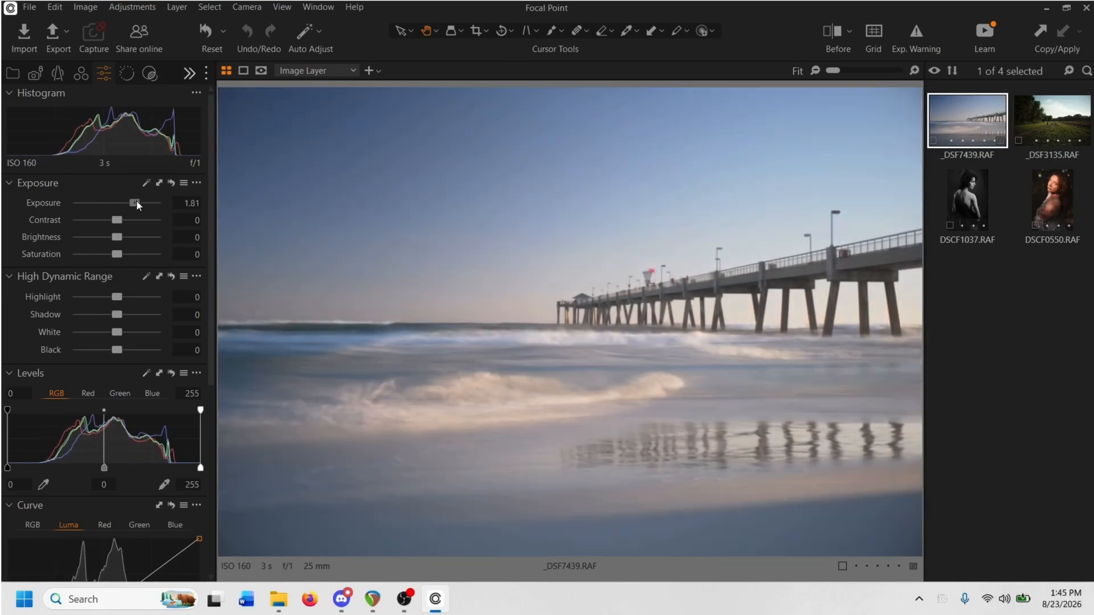
left_click_drag(118, 238, 215, 227)
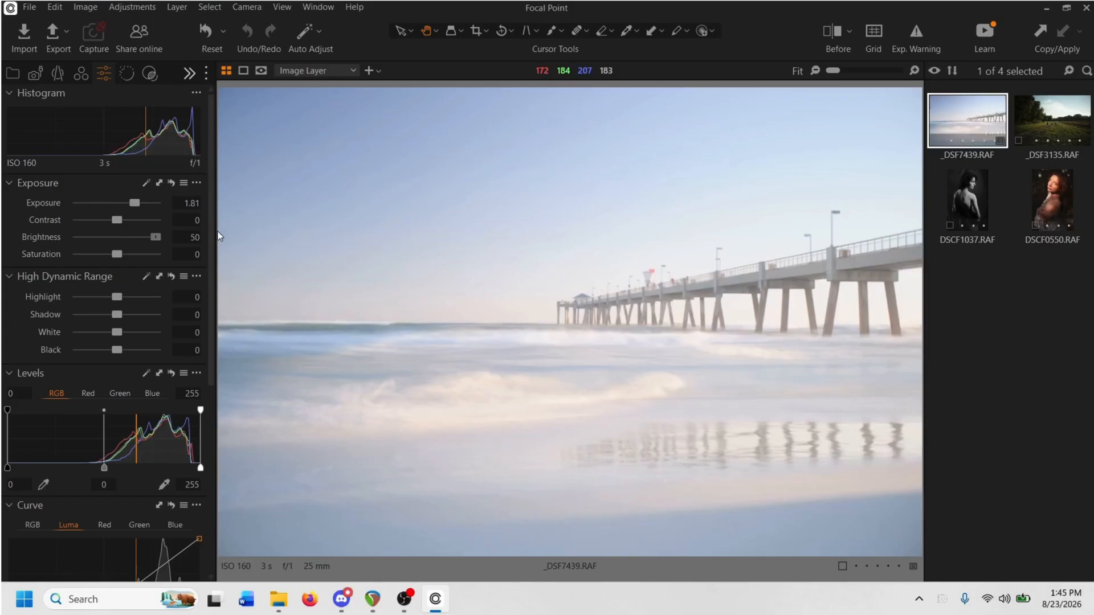
left_click_drag(156, 238, 118, 223)
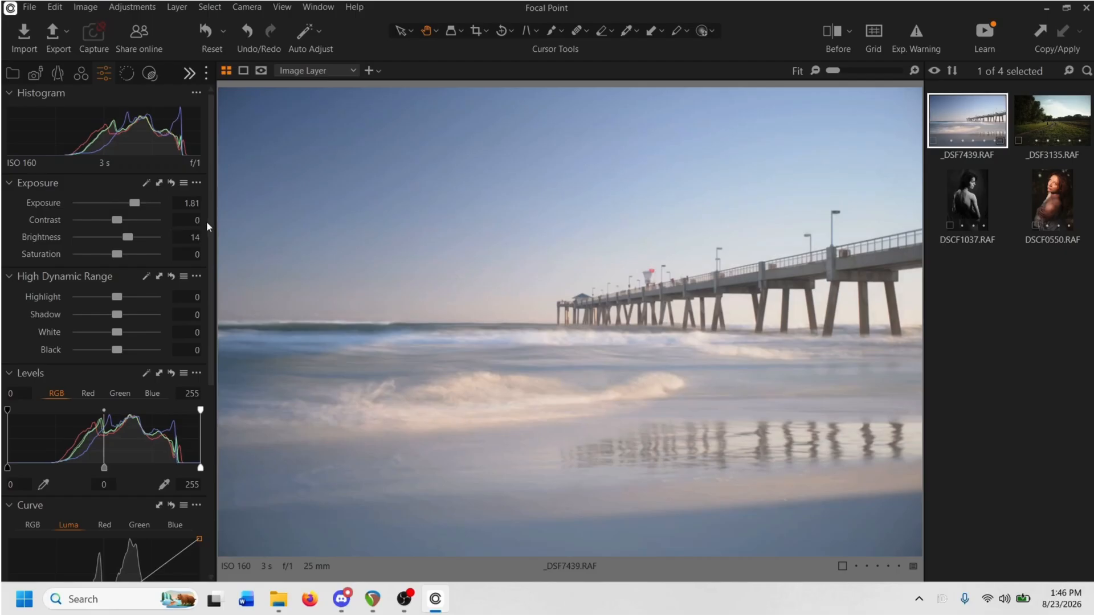
- Set the RGB levels to a black point of 59, a midtone of 0.35 and a white point of 237
left_click_drag(206, 221, 208, 259)
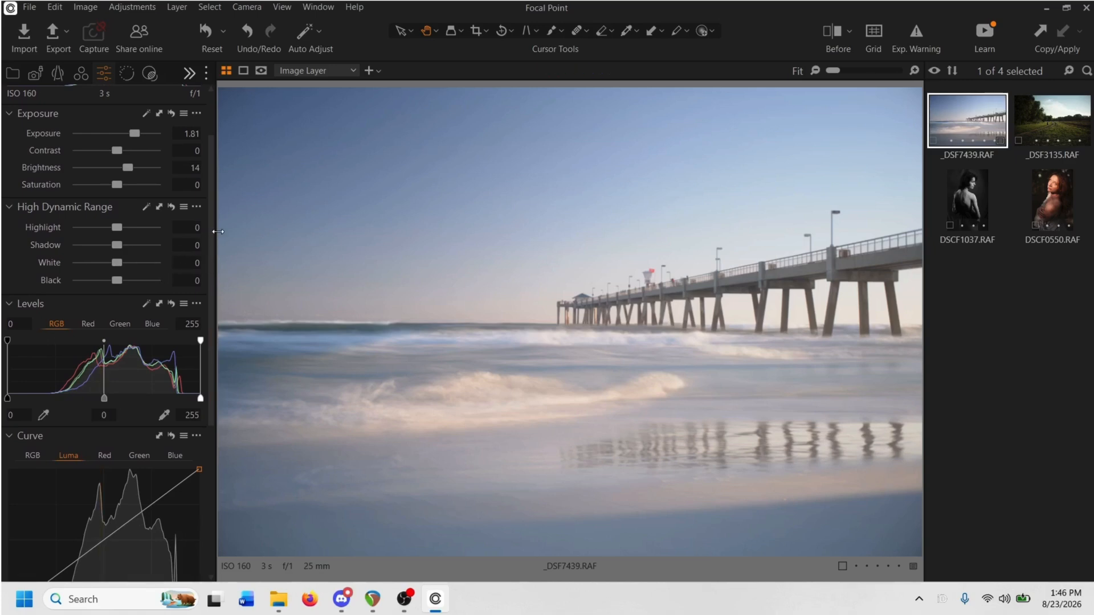
scroll(153, 360, "down", 1)
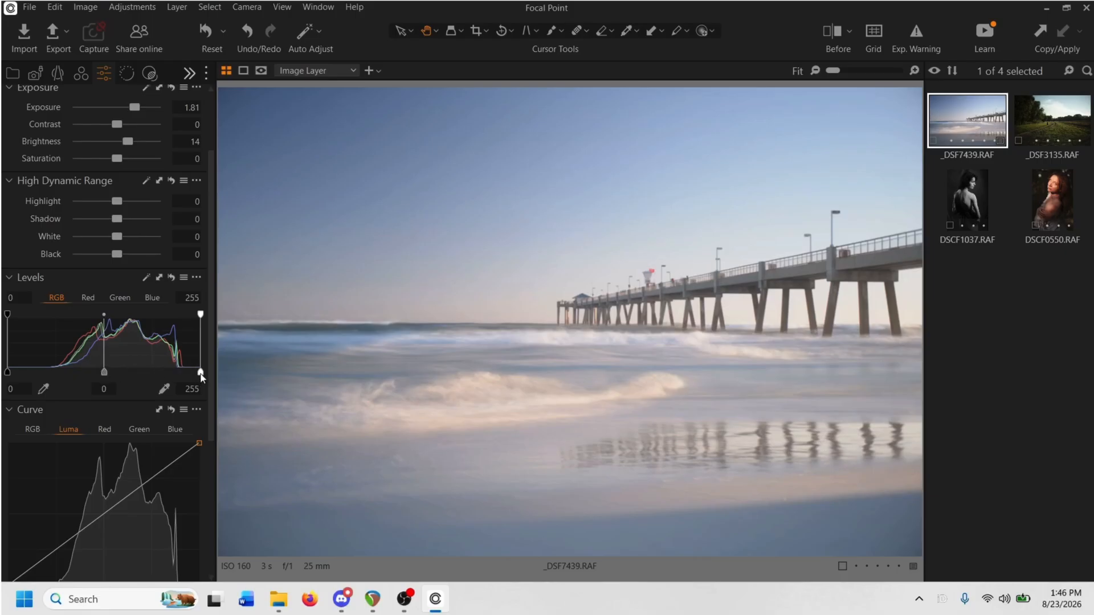
left_click_drag(201, 375, 186, 375)
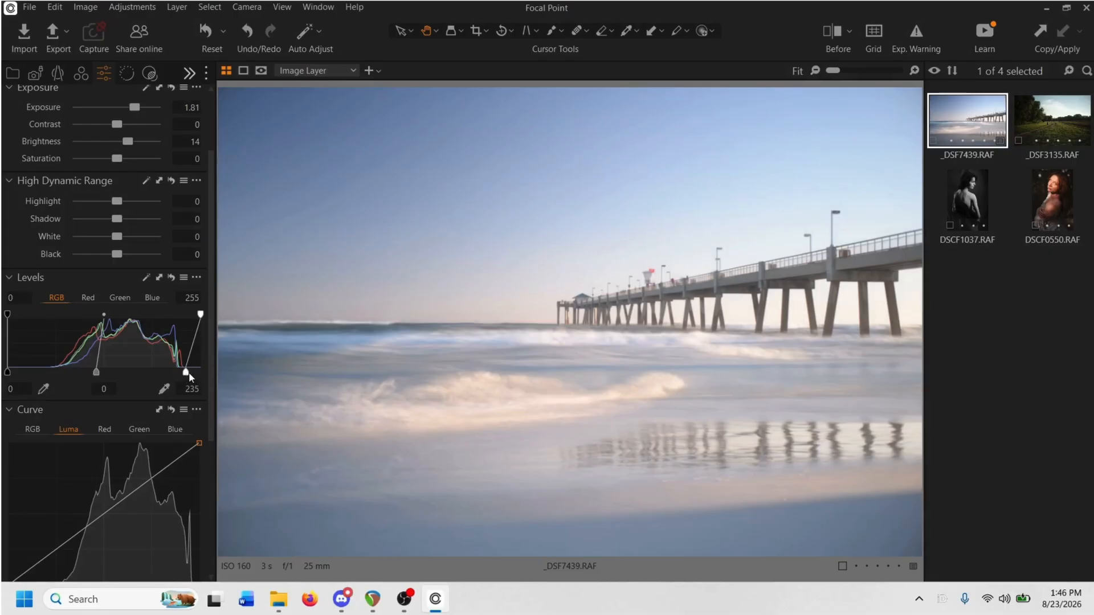
left_click_drag(186, 375, 118, 375)
left_click_drag(119, 378, 187, 371)
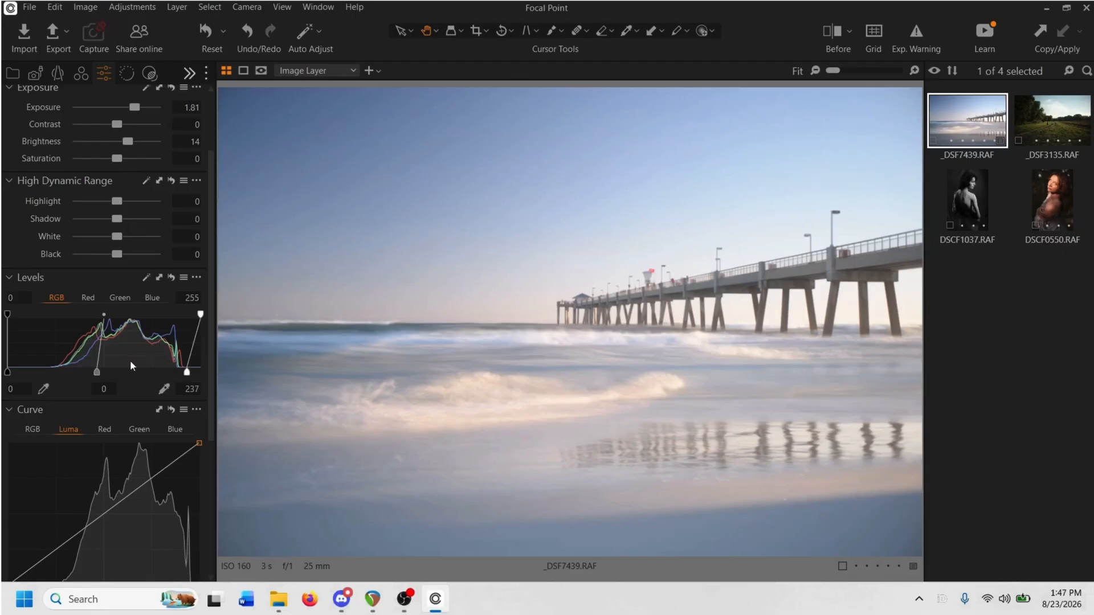
left_click_drag(7, 371, 42, 376)
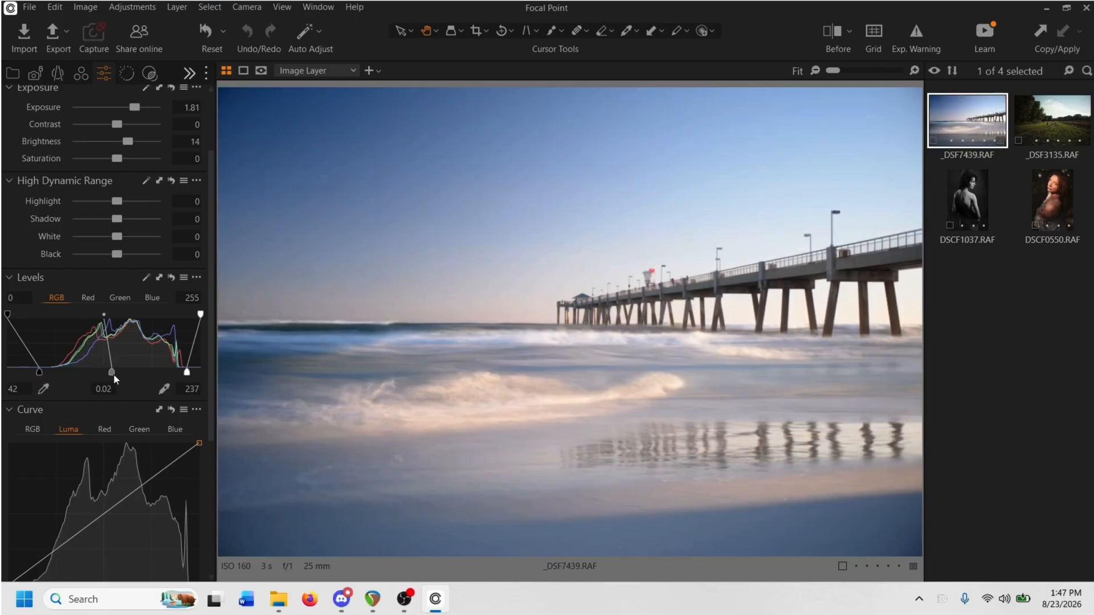
left_click_drag(114, 374, 54, 371)
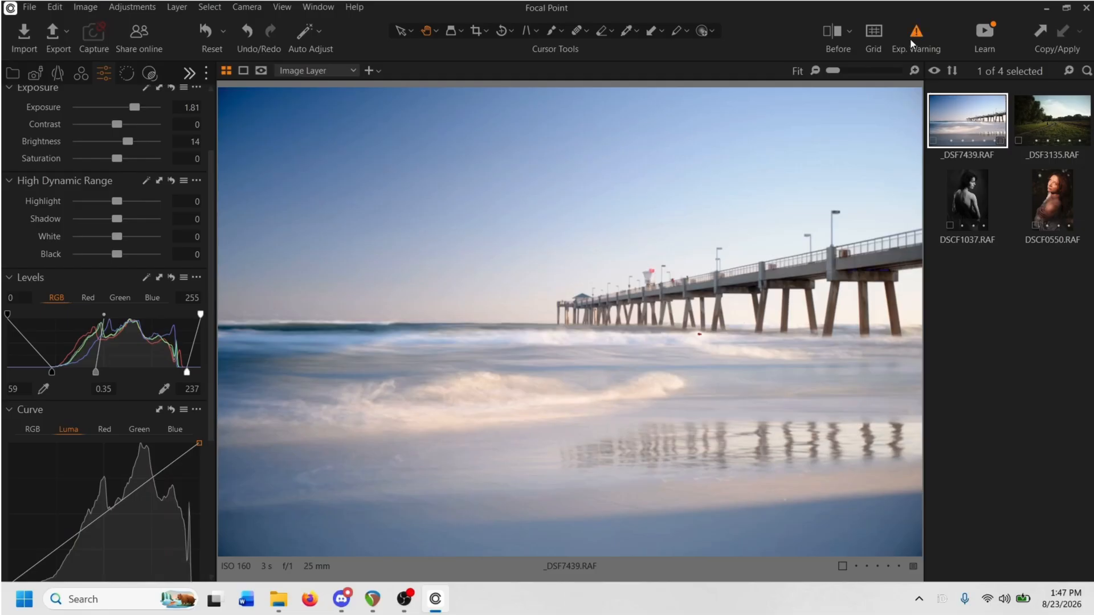
- Inspect the clipped highlight area in the surf below the pier at 200% with the exposure warning, and return to the full view
left_click(725, 354)
scroll(726, 356, "up", 2)
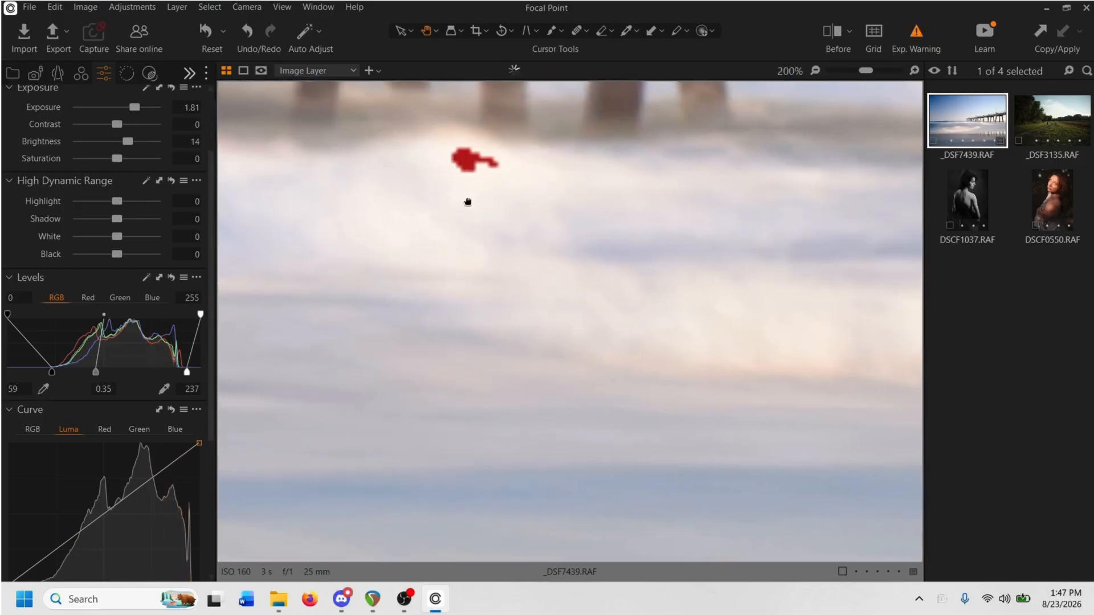
left_click_drag(467, 203, 541, 303)
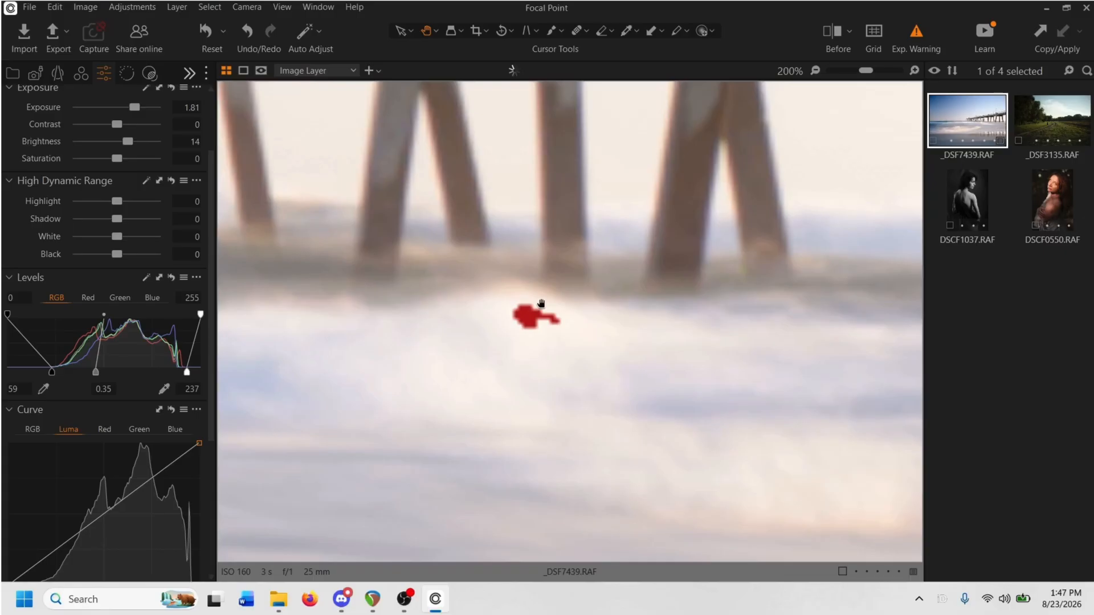
double_click(541, 303)
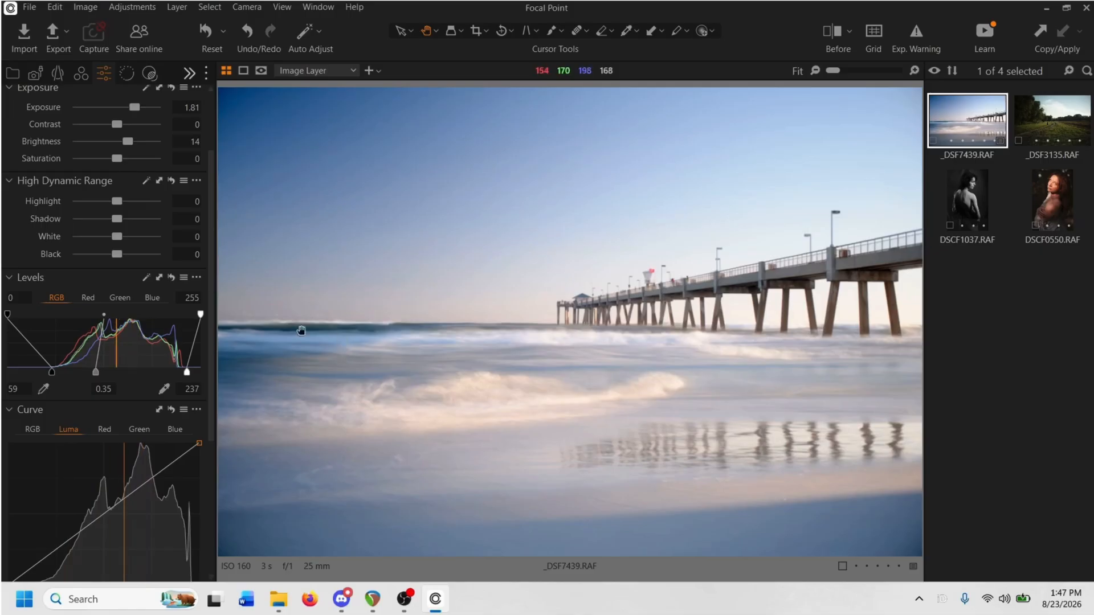
- Raise the High Dynamic Range highlights to 50 with the exposure warning on, and turn the warning off
scroll(210, 317, "up", 2)
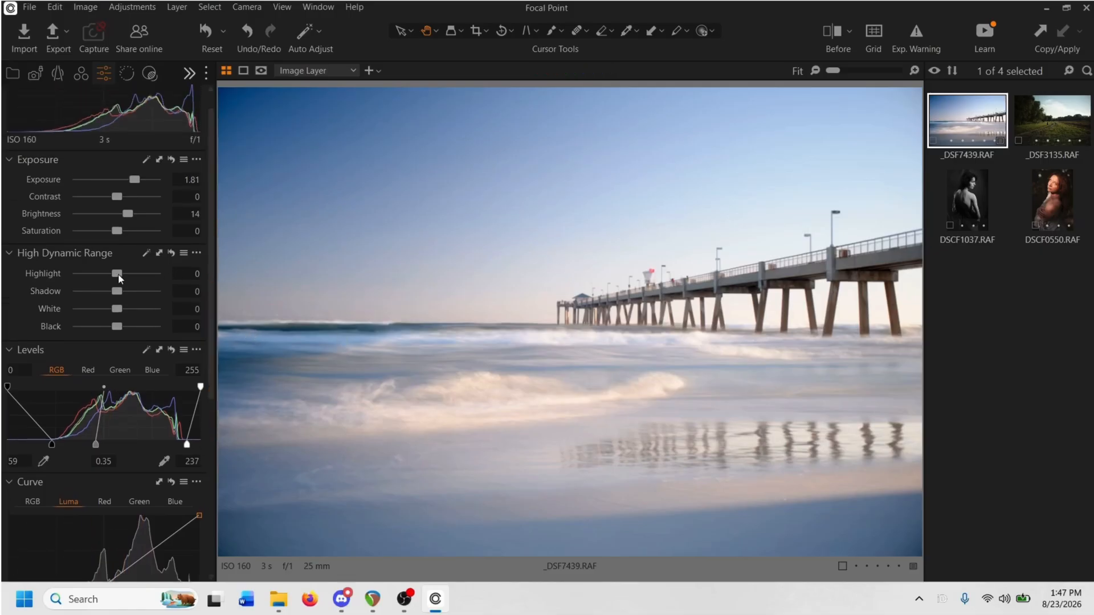
left_click(916, 32)
left_click_drag(118, 274, 123, 269)
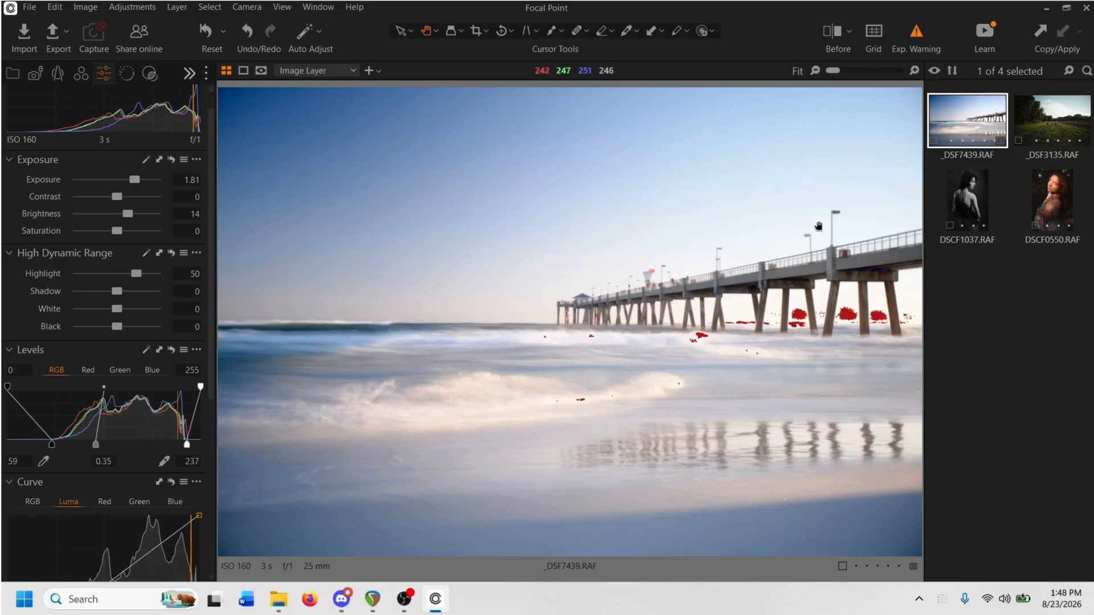
left_click(916, 33)
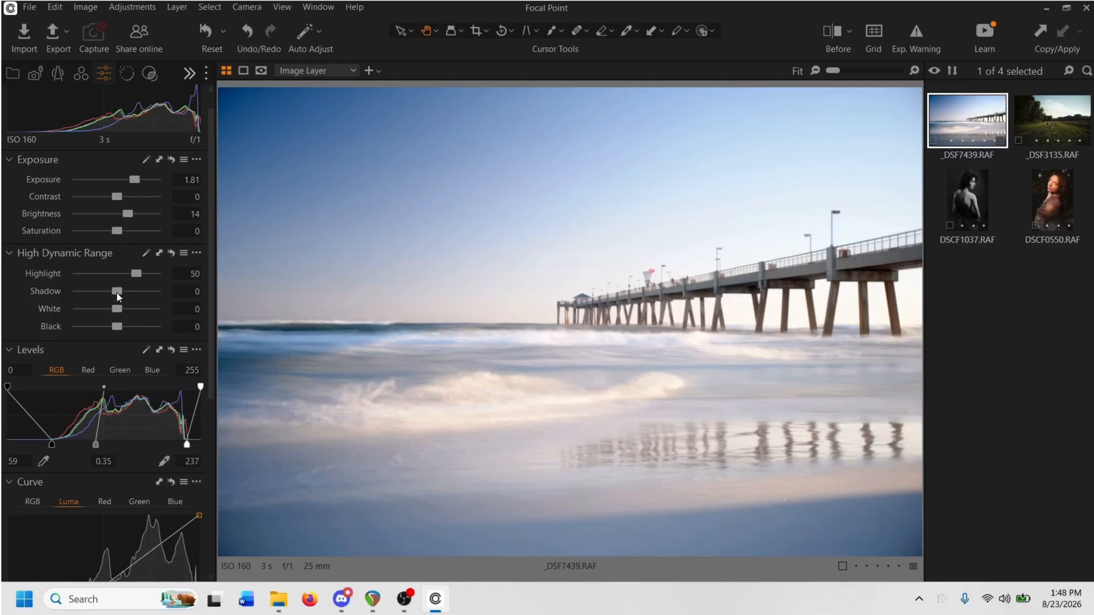
- Raise the High Dynamic Range shadows to 41, and try a black value of -39 before resetting it
mouse_move(116, 291)
left_mouse_down()
mouse_move(143, 292)
mouse_move(132, 293)
left_mouse_up()
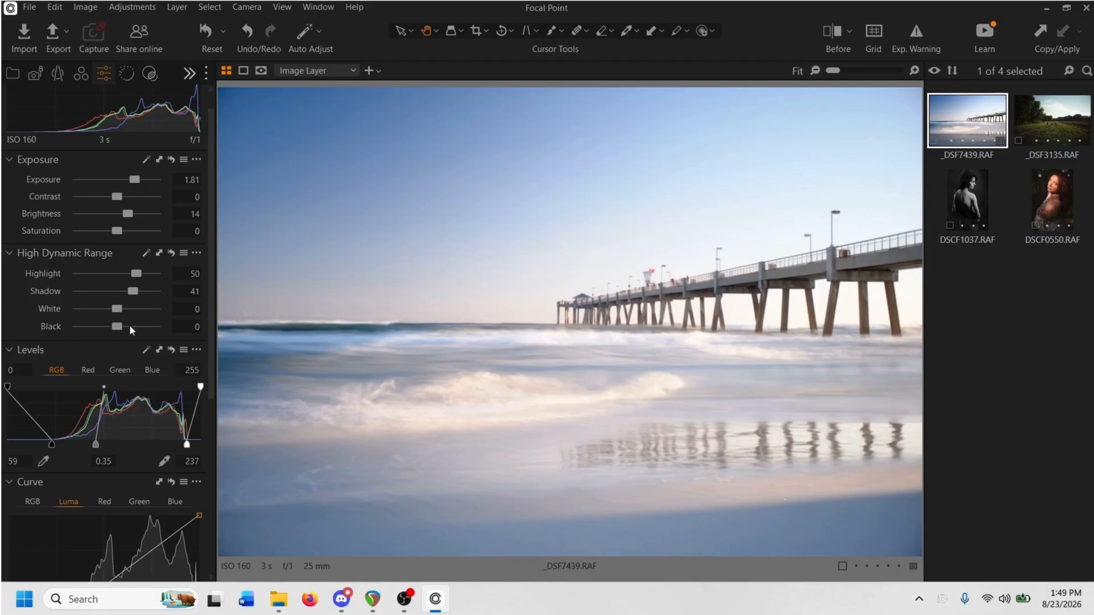
left_click_drag(122, 327, 101, 334)
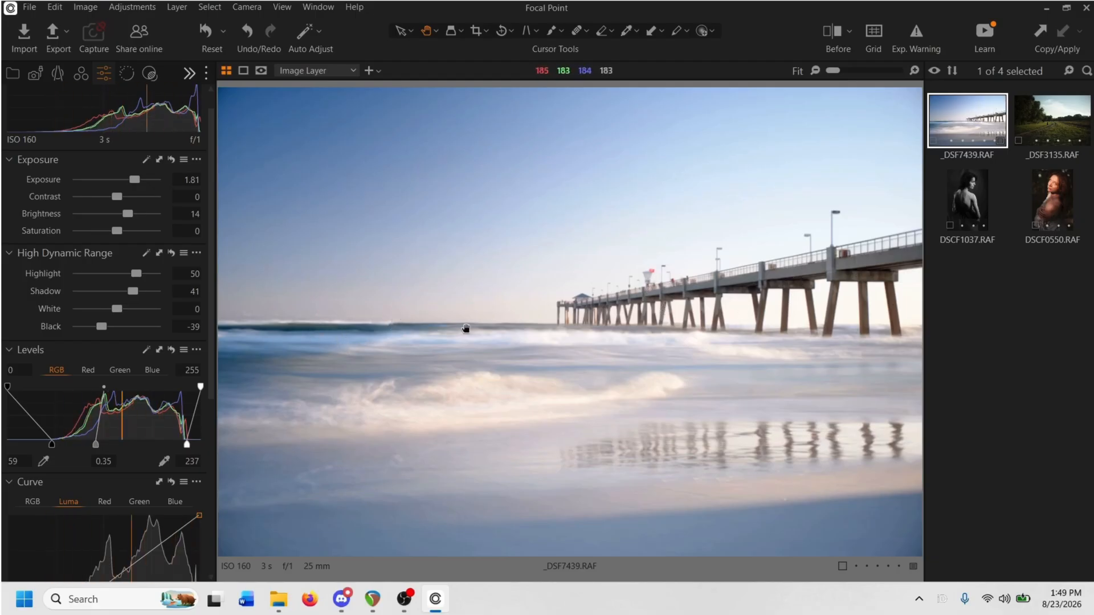
double_click(103, 328)
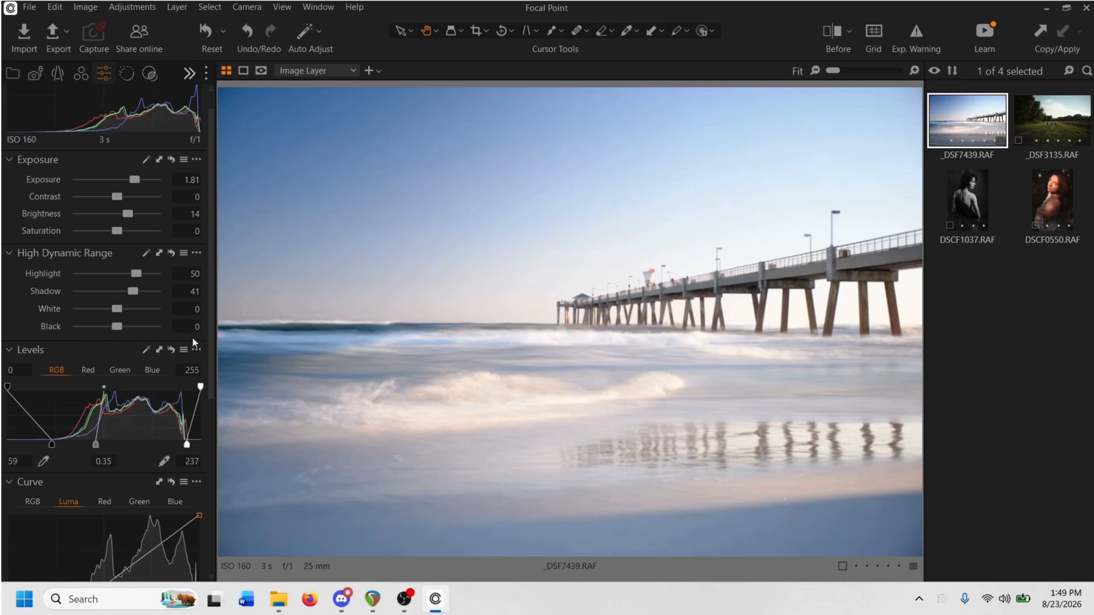
- Add a midtone point to the Luma curve and place it slightly above the diagonal to brighten the image
left_click_drag(210, 317, 210, 457)
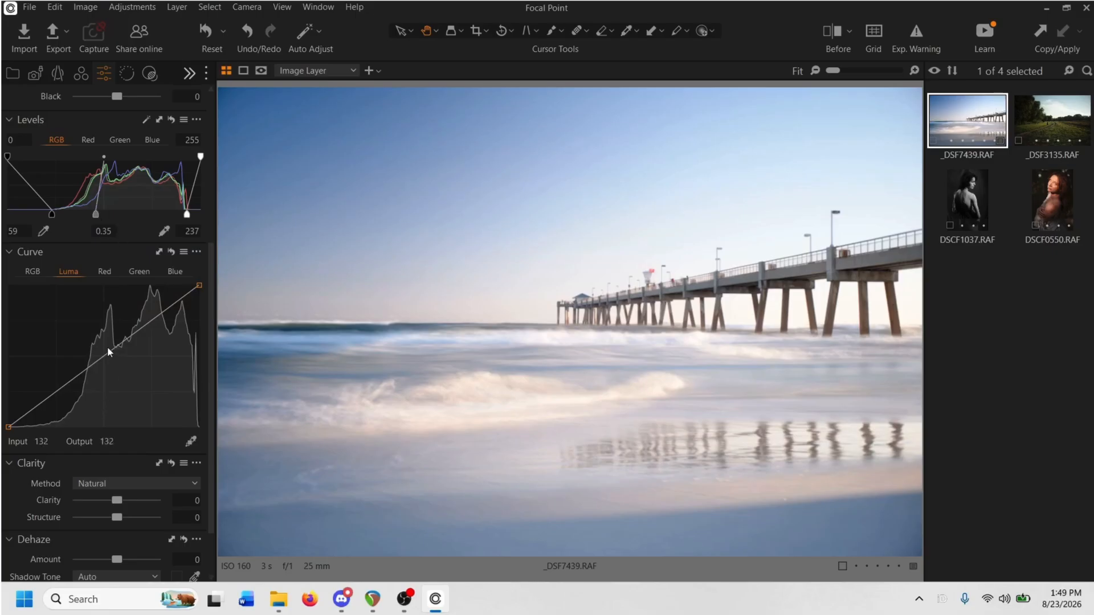
left_click_drag(103, 357, 97, 347)
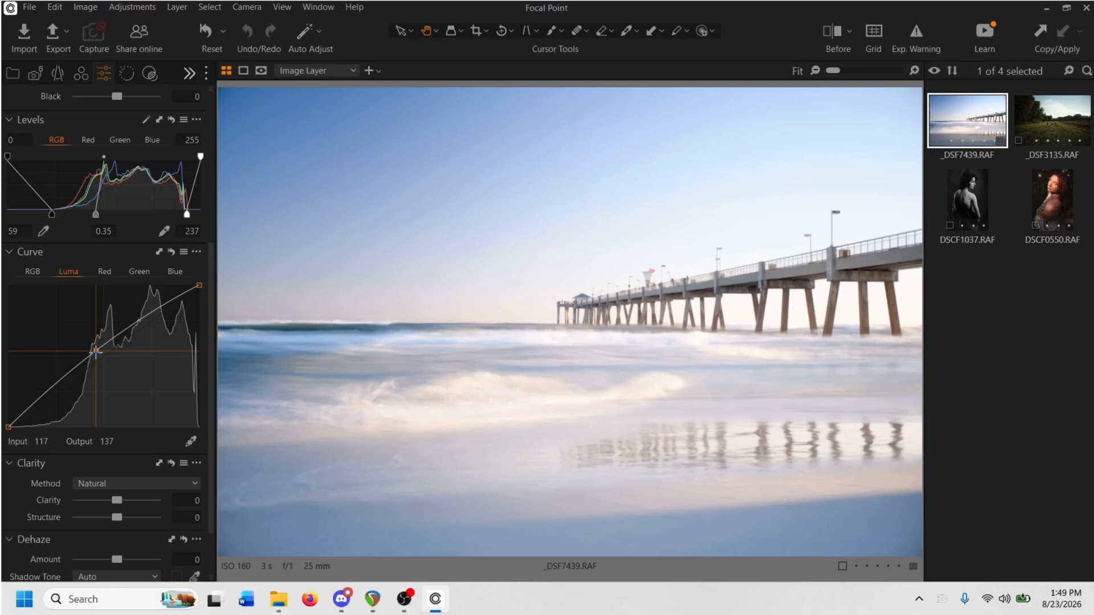
mouse_move(96, 351)
left_mouse_down()
mouse_move(99, 365)
mouse_move(99, 352)
left_mouse_up()
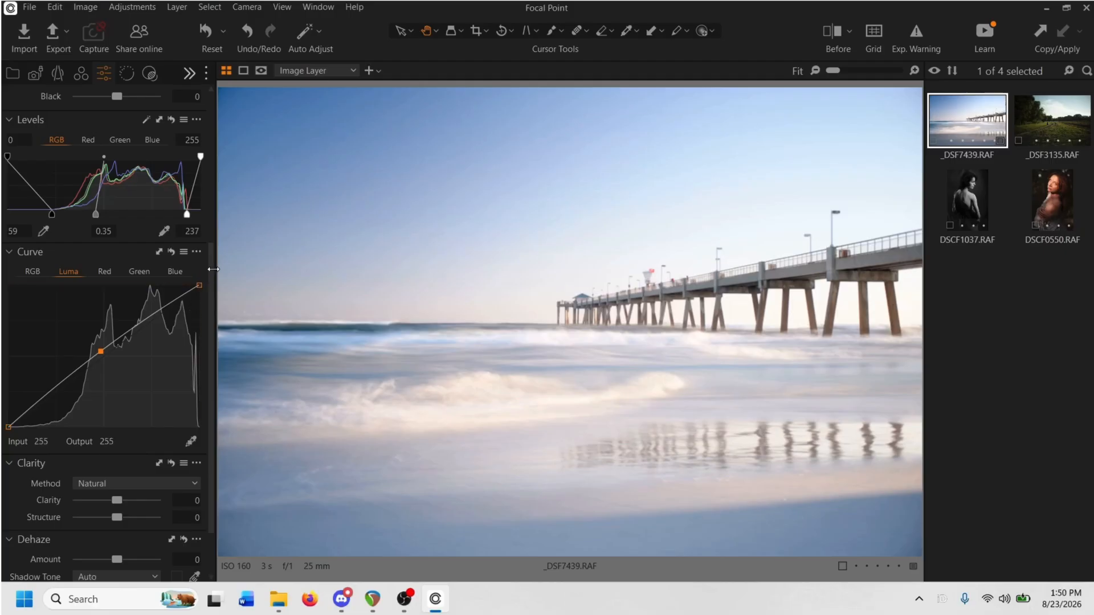
- Set the Clarity amount to 9 with the Natural method
left_click_drag(210, 279, 212, 320)
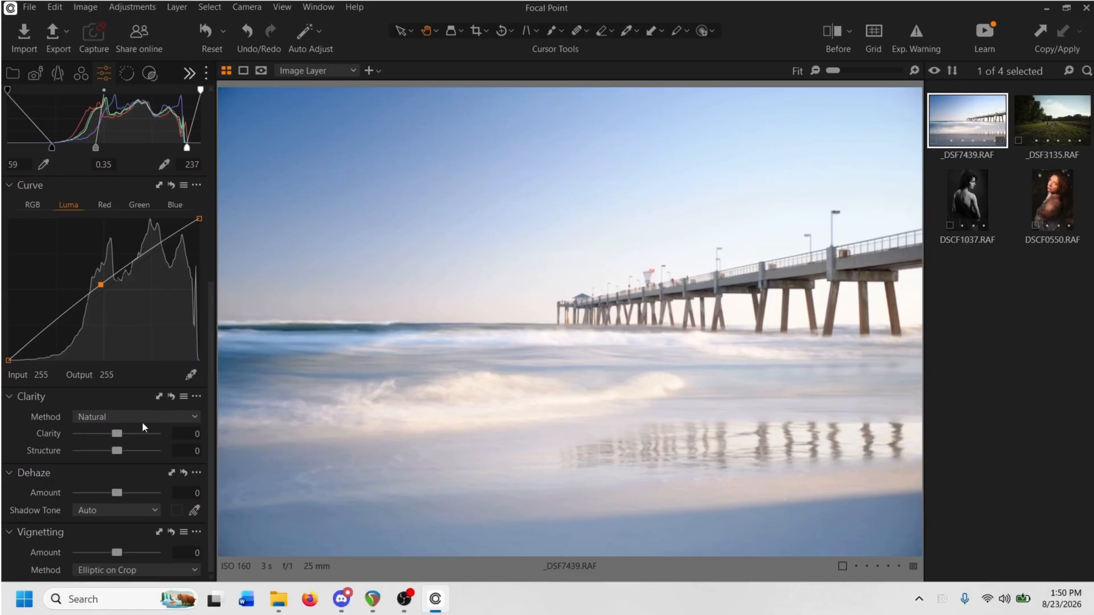
left_click(132, 433)
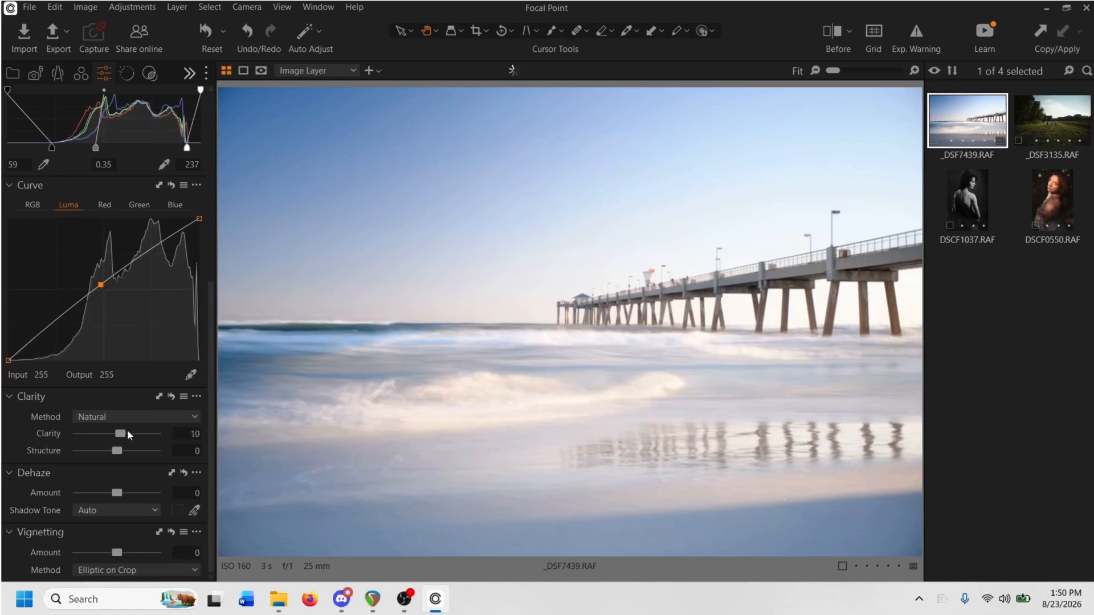
scroll(128, 434, "down", 1)
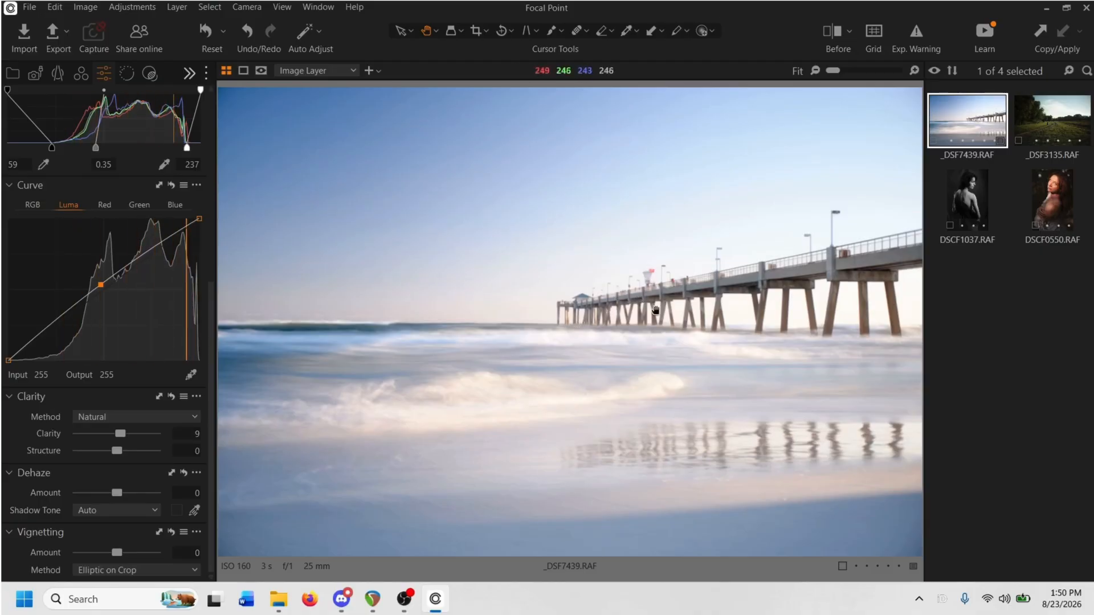
- Reset the Clarity adjustments at 100% zoom on the pier, and try Clarity at 100 and Structure at 100 with the Natural method
scroll(618, 302, "up", 3)
scroll(596, 296, "down", 3)
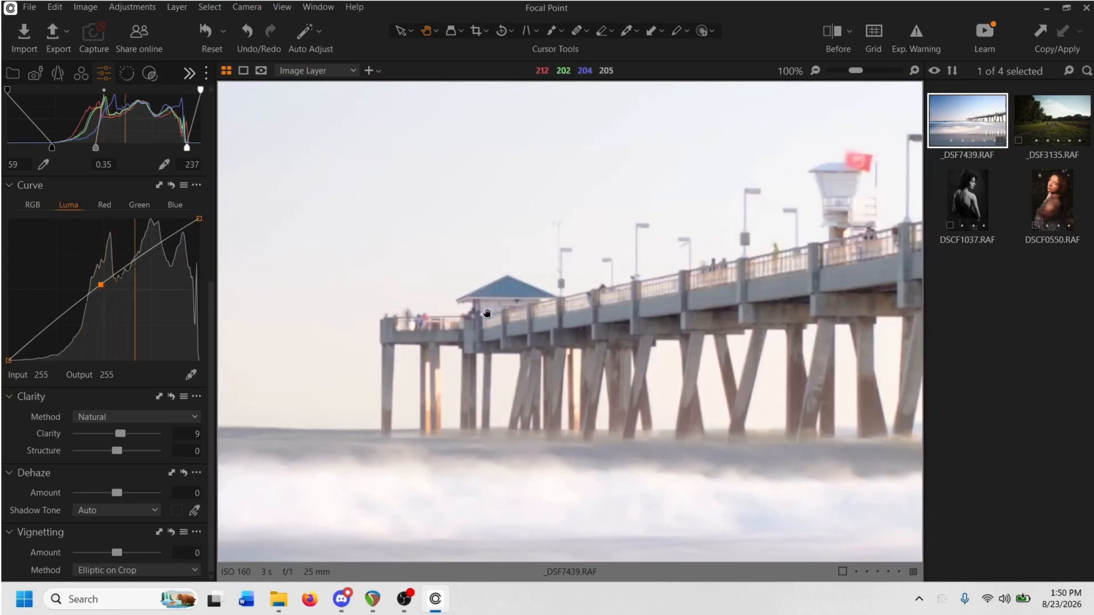
left_click(172, 397)
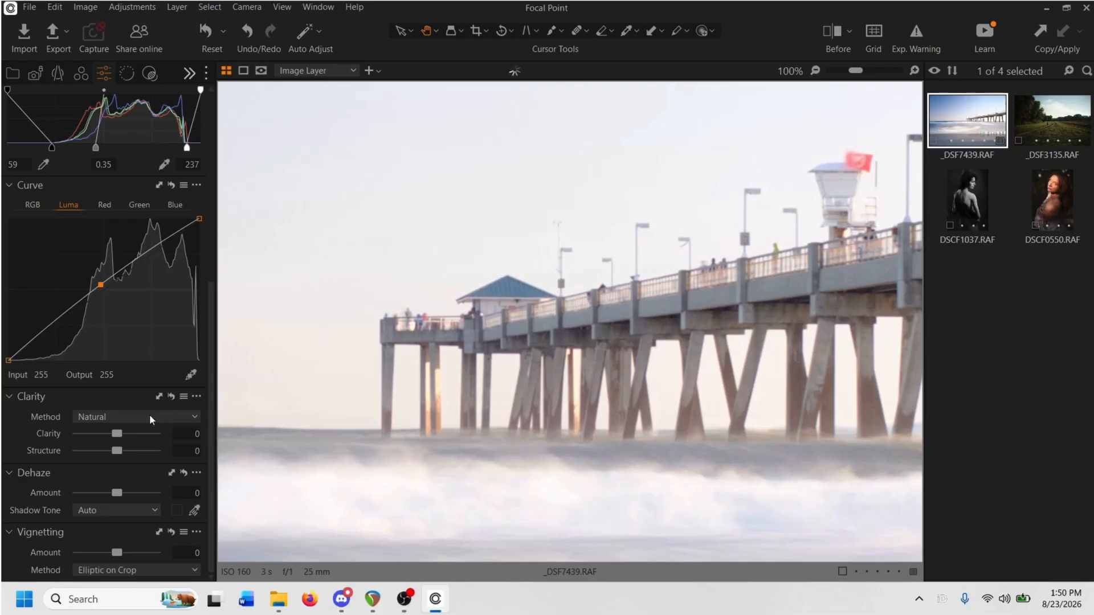
left_click_drag(118, 432, 198, 429)
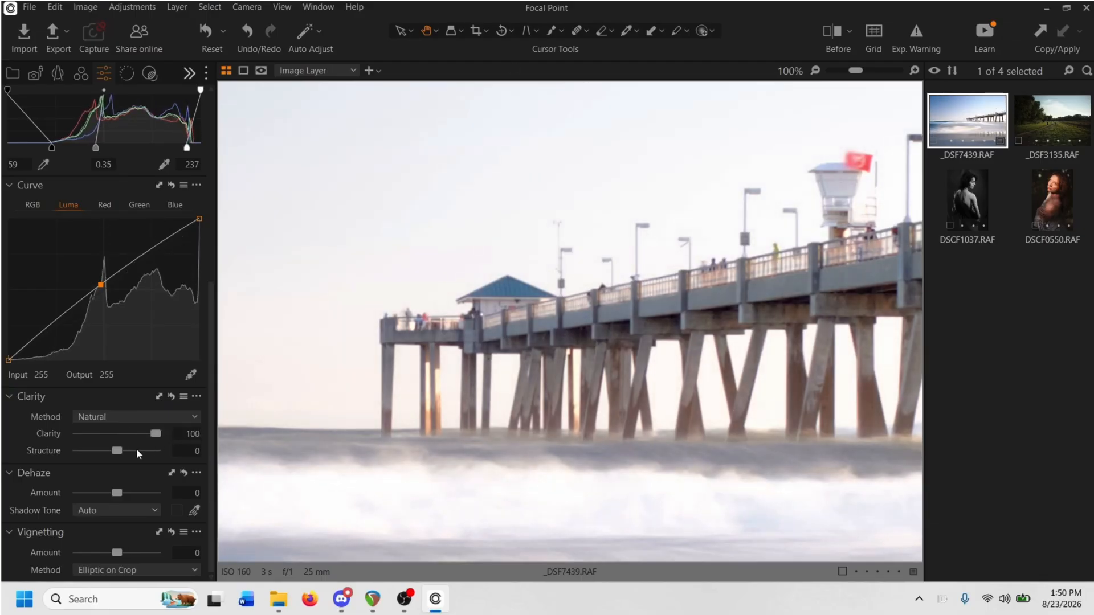
left_click_drag(120, 450, 188, 447)
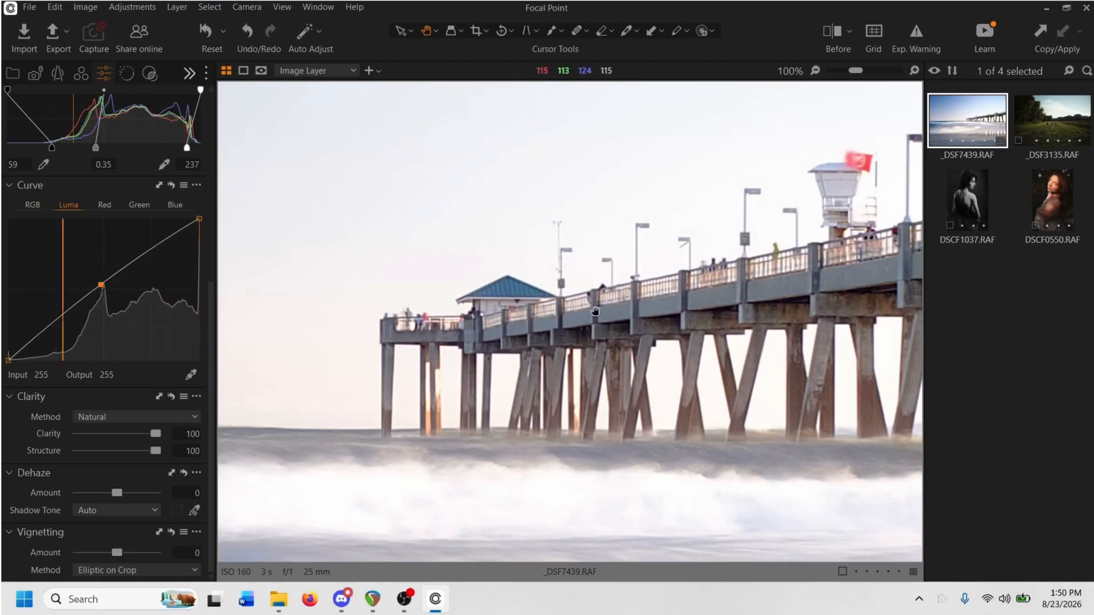
- Examine the extreme clarity effect on the pier and water both close up and in full view, and reset Clarity and Structure to 0
scroll(598, 301, "down", 1)
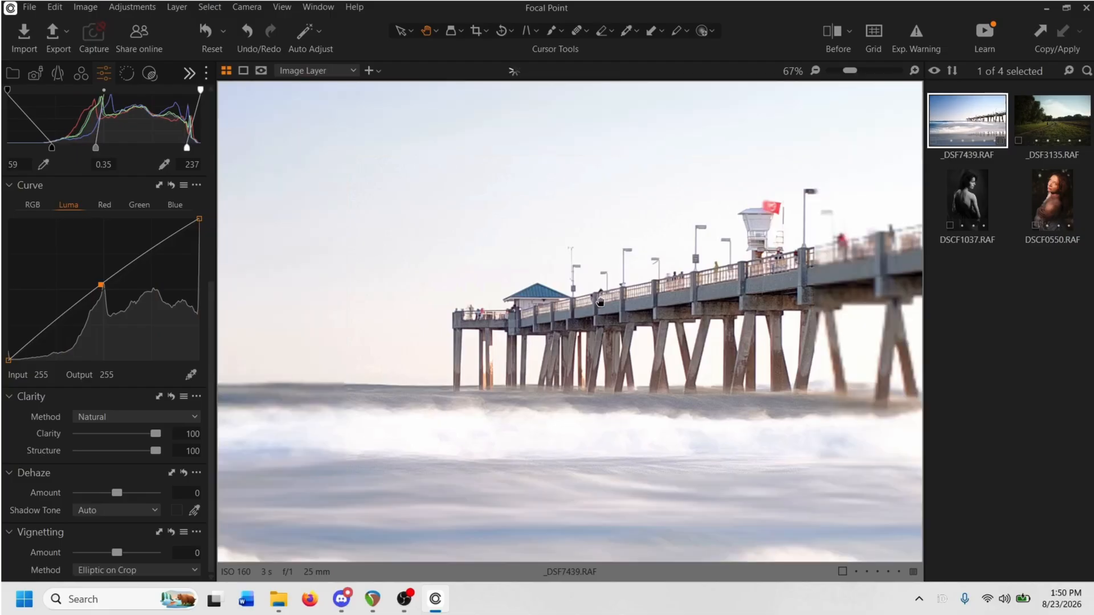
scroll(598, 302, "down", 1)
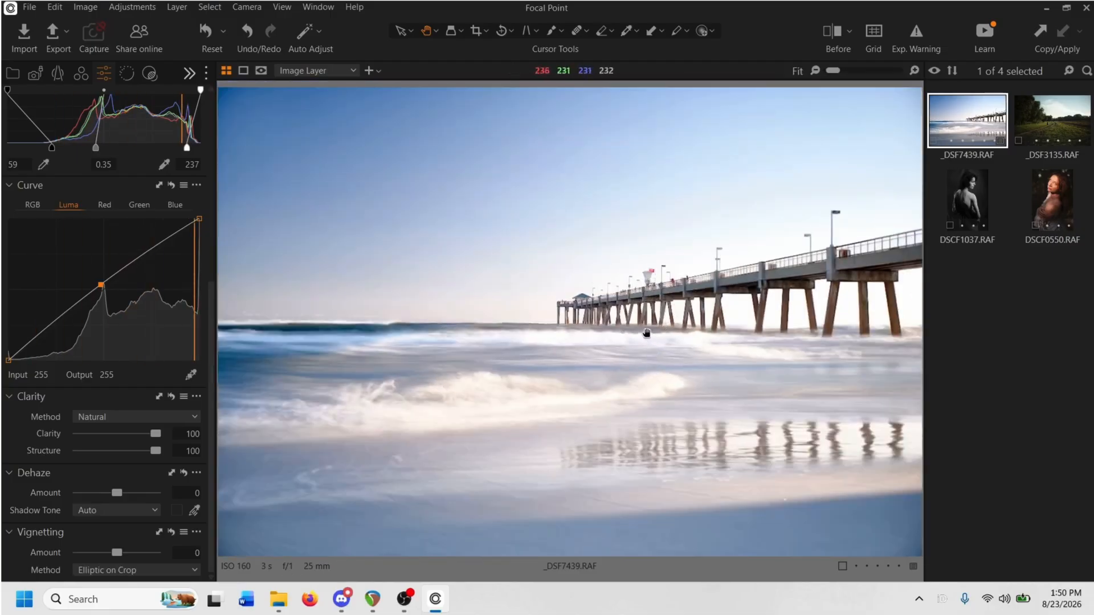
scroll(639, 308, "up", 3)
scroll(507, 281, "down", 3)
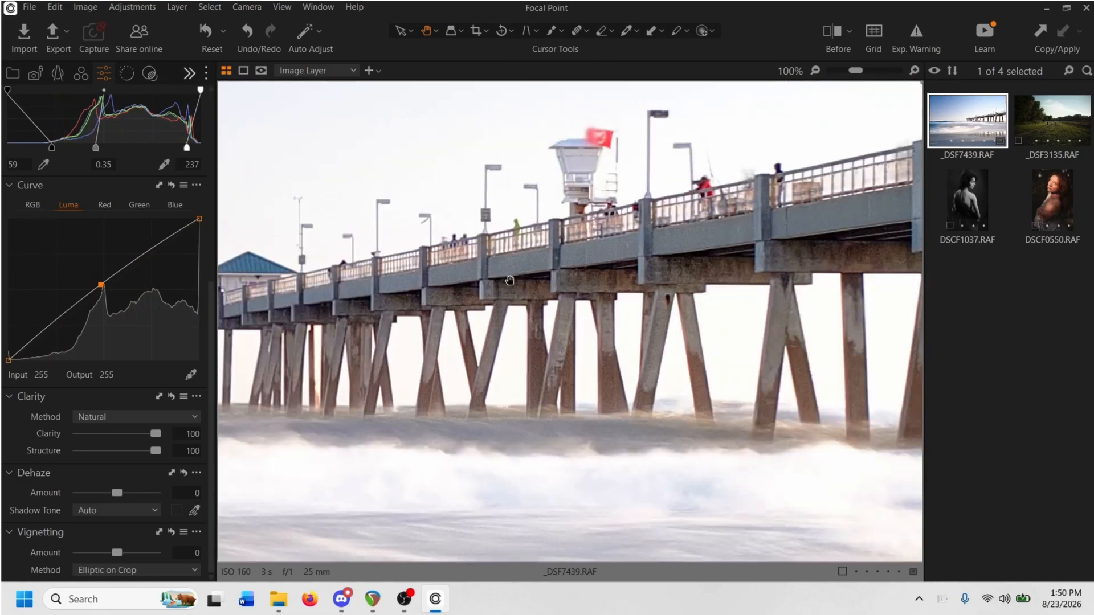
scroll(588, 307, "up", 2)
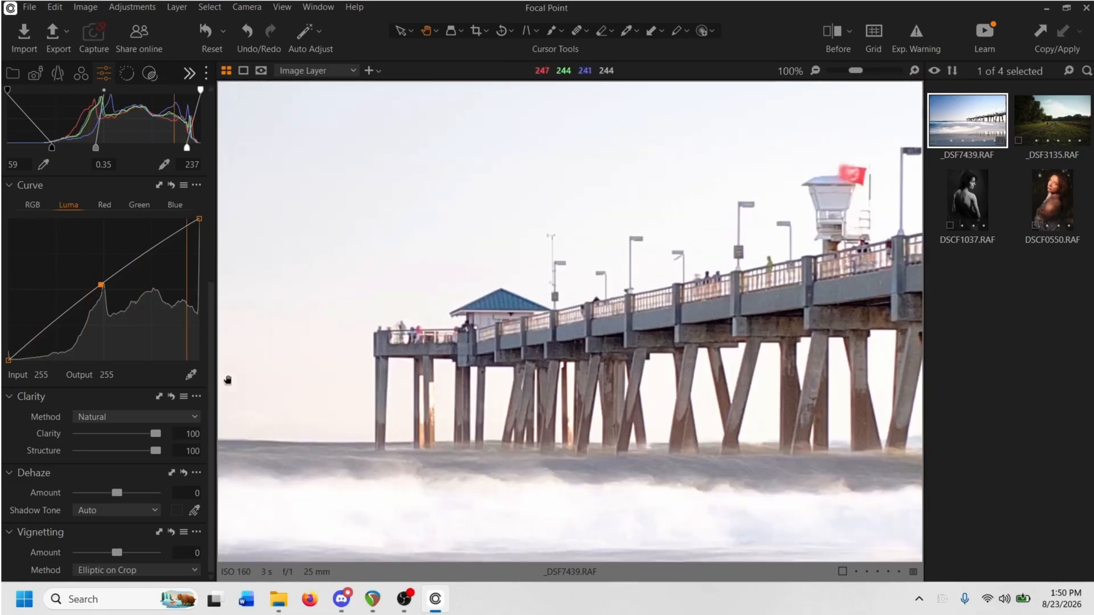
double_click(156, 433)
double_click(156, 447)
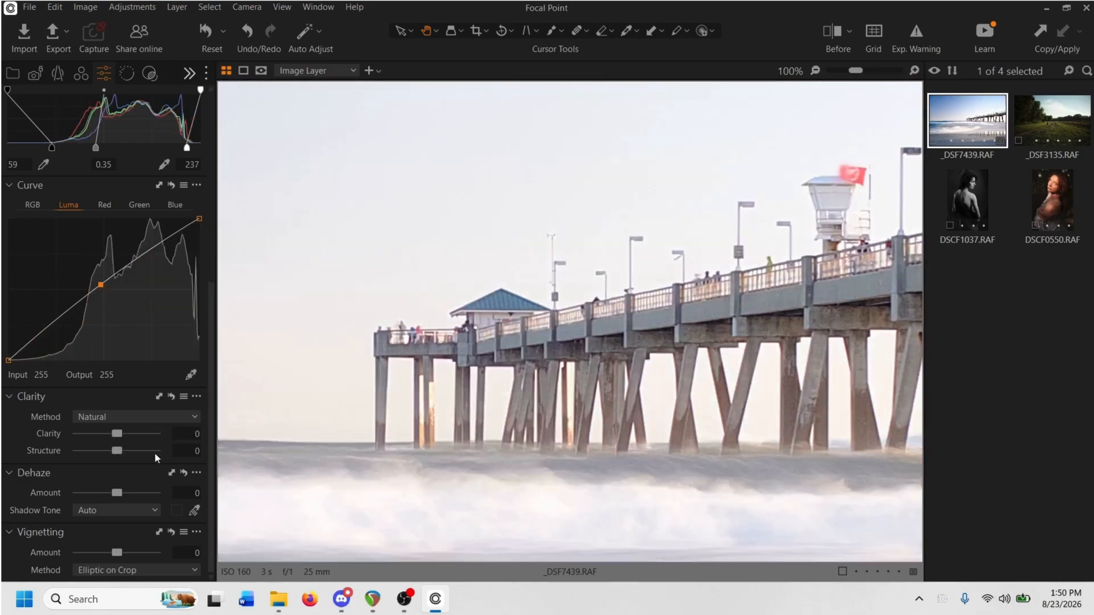
- Set Clarity to 9 and Structure to 3 for a subtle detail boost
scroll(128, 432, "up", 6)
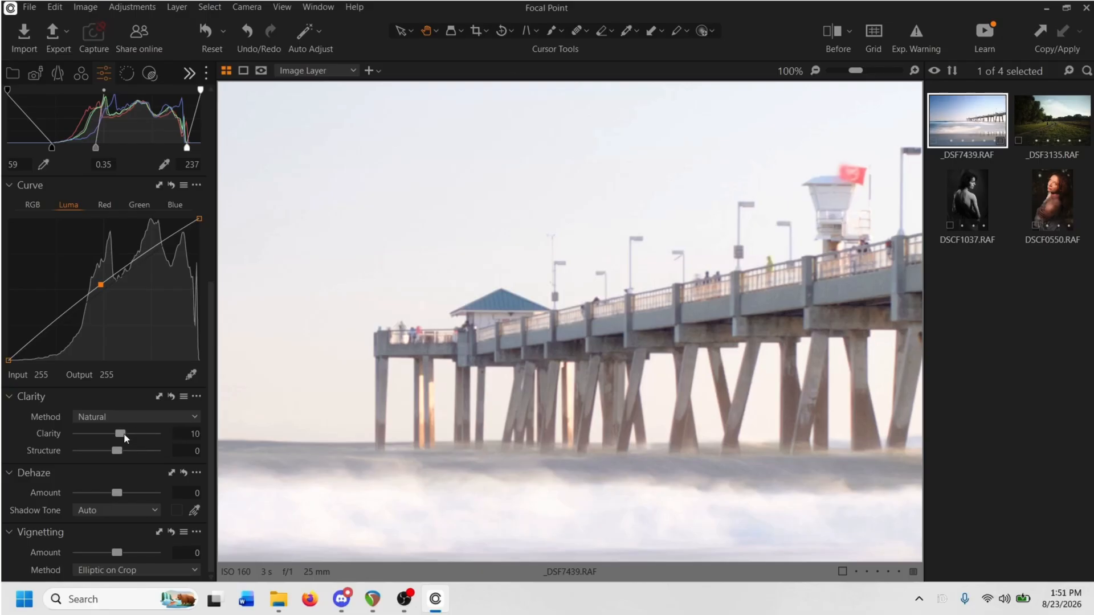
scroll(124, 434, "down", 1)
scroll(126, 454, "up", 3)
- Try the Punch, Neutral and Classic clarity methods one after another on the pier
left_click(166, 419)
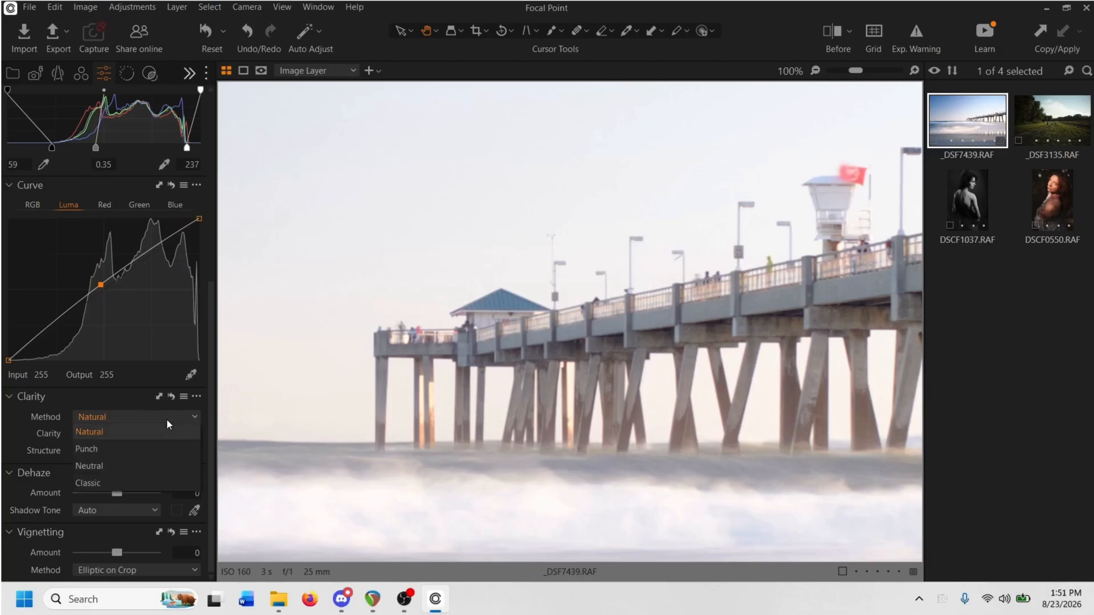
left_click(153, 449)
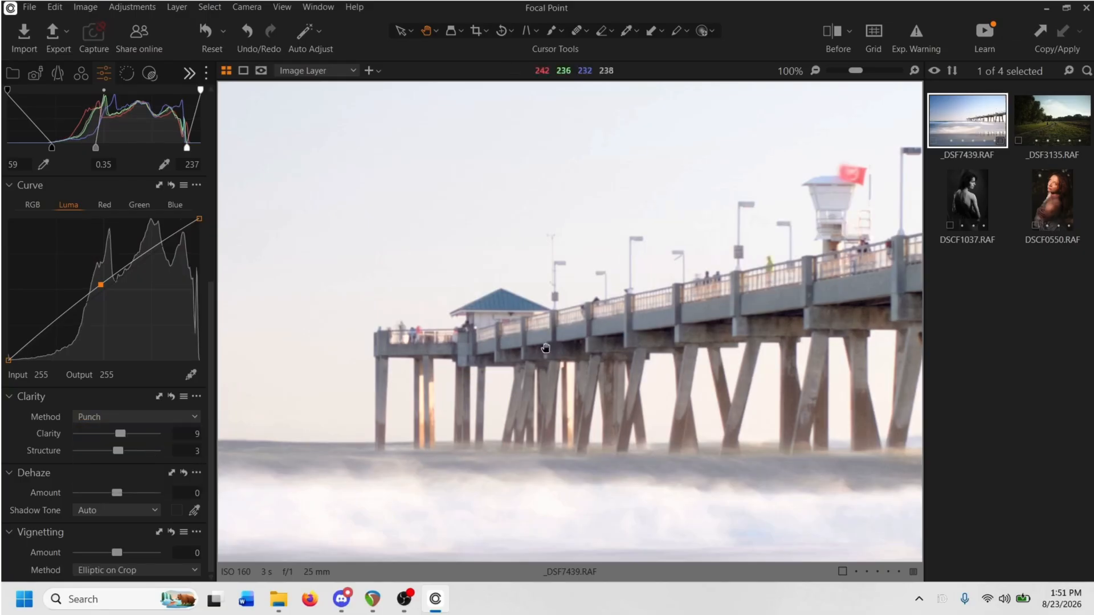
left_click(180, 417)
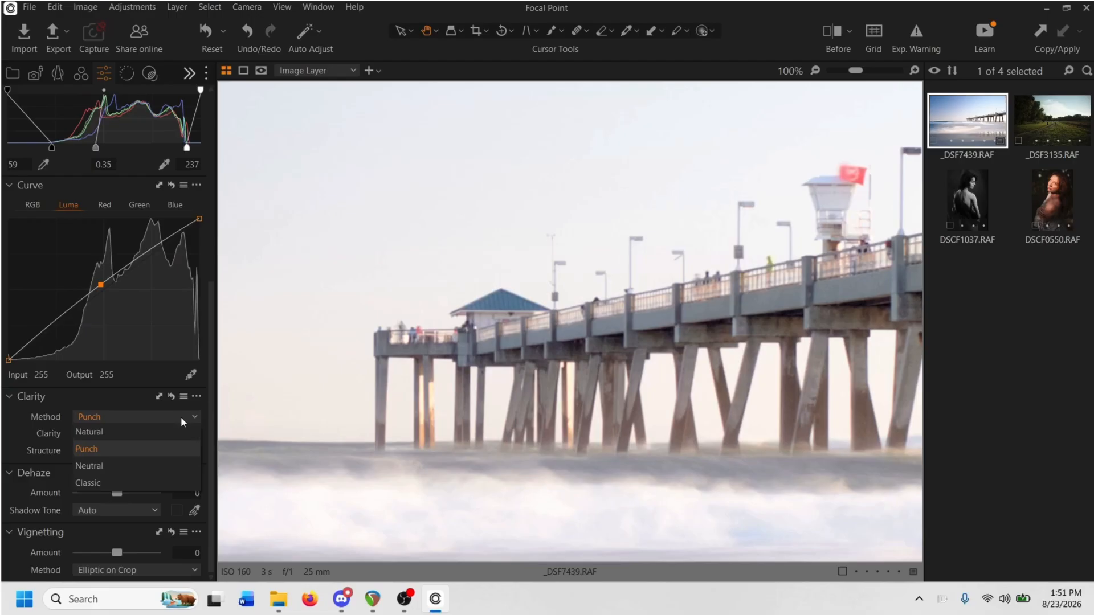
left_click(169, 466)
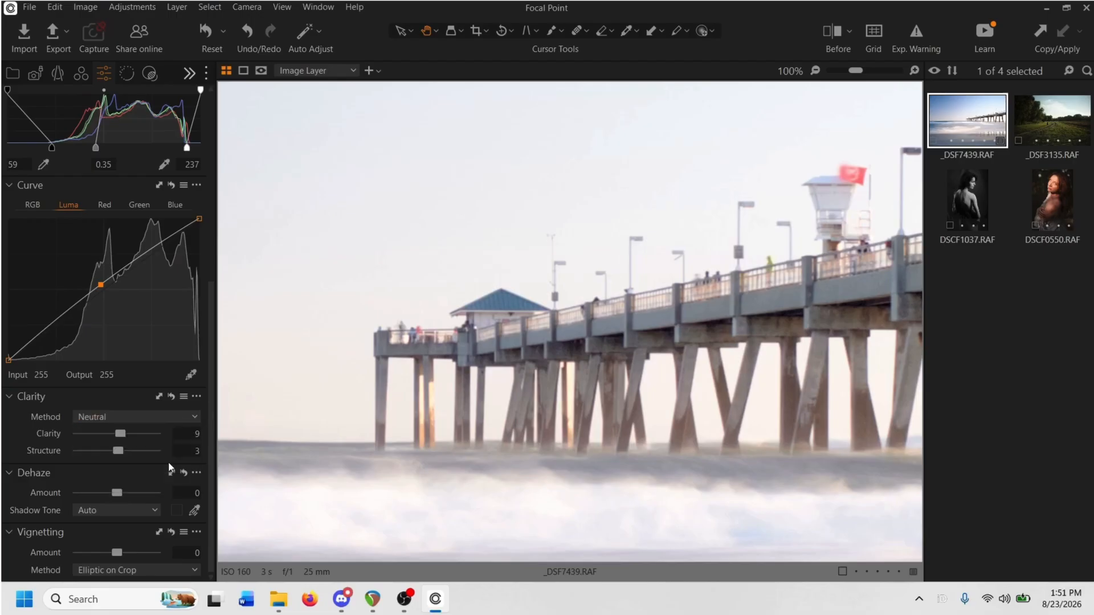
left_click(146, 422)
left_click(147, 483)
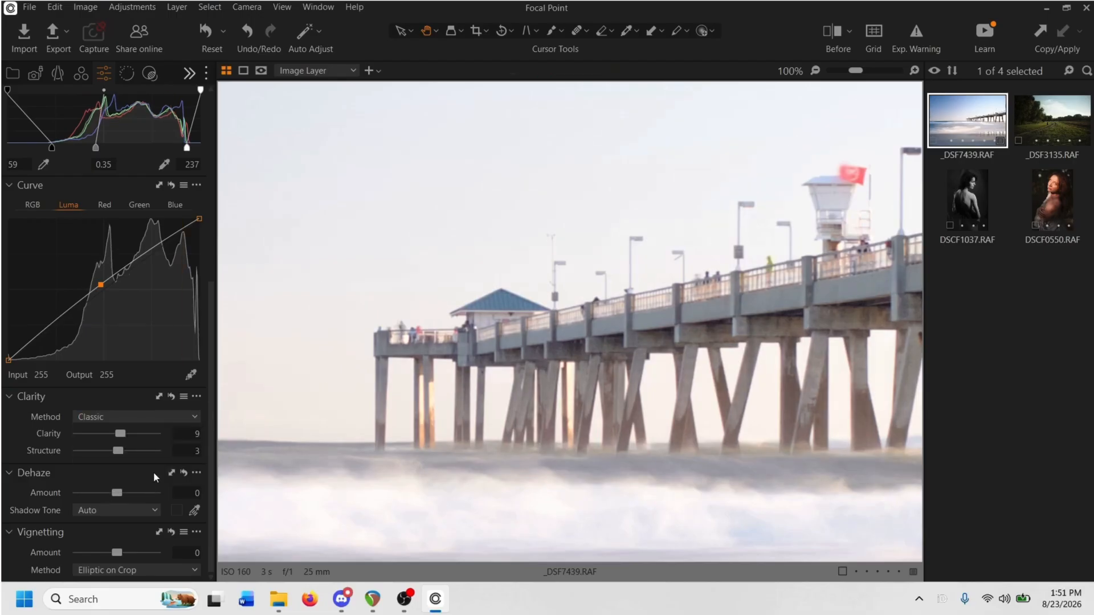
- Compare the Punch and Natural clarity methods on the full image, and apply Punch
left_click(173, 417)
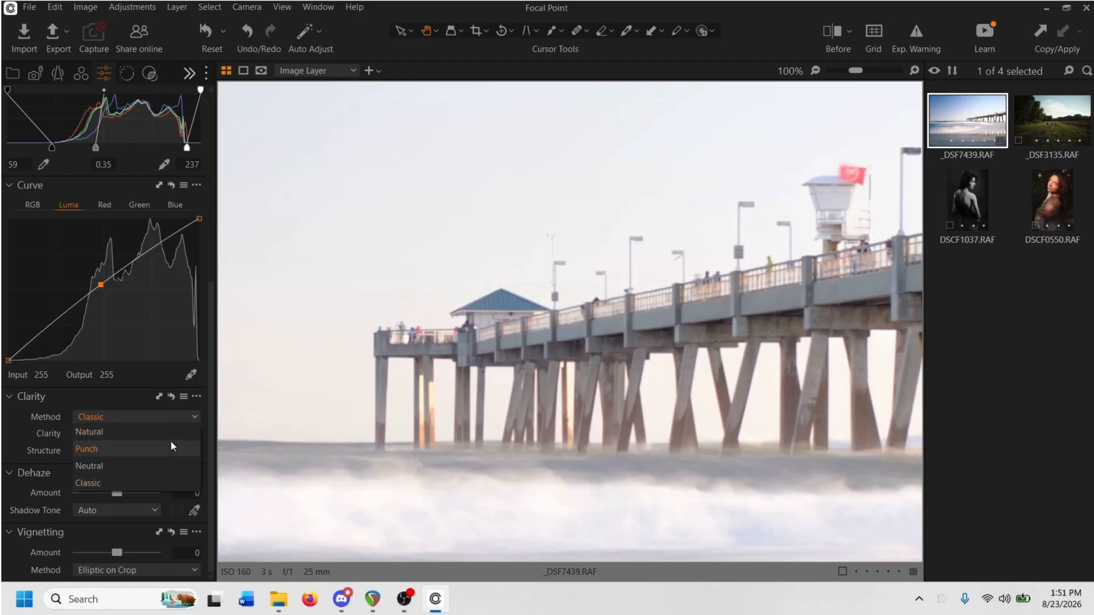
left_click(171, 445)
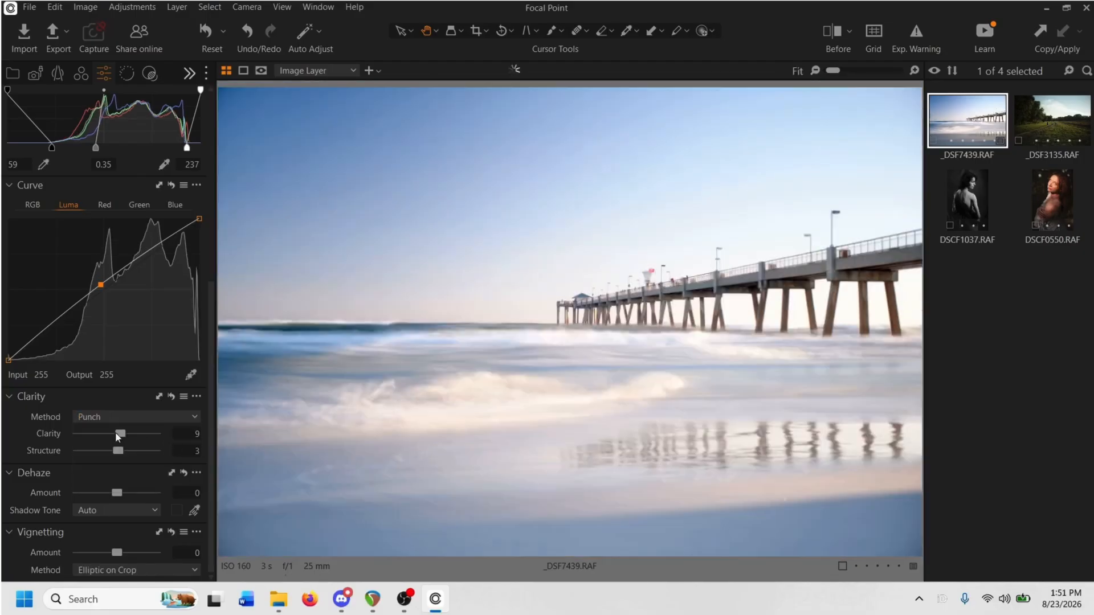
left_click(108, 417)
left_click(117, 430)
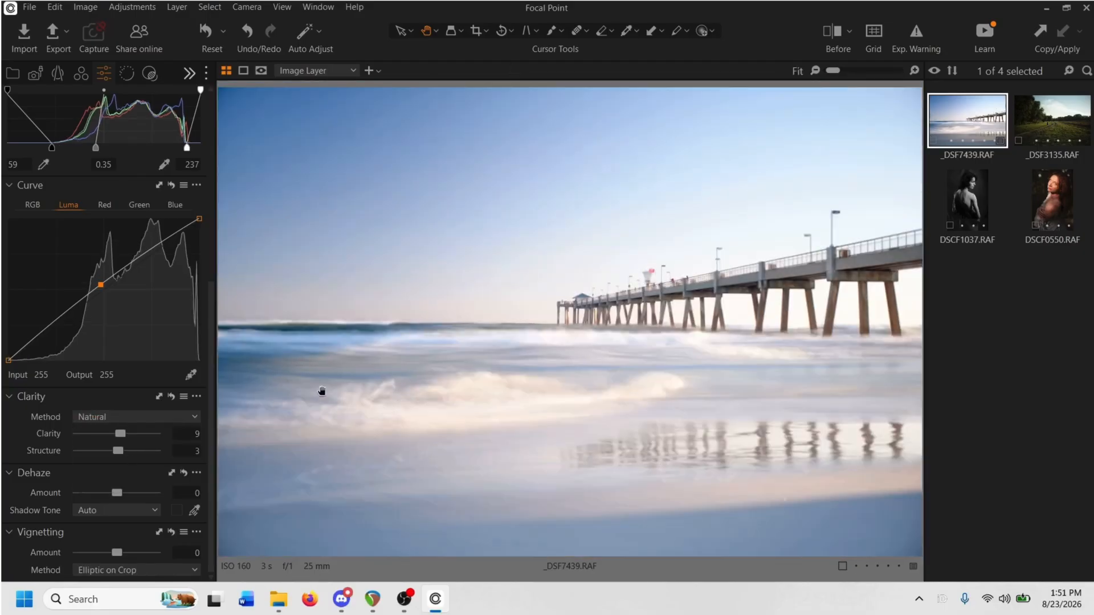
left_click(173, 419)
left_click(169, 445)
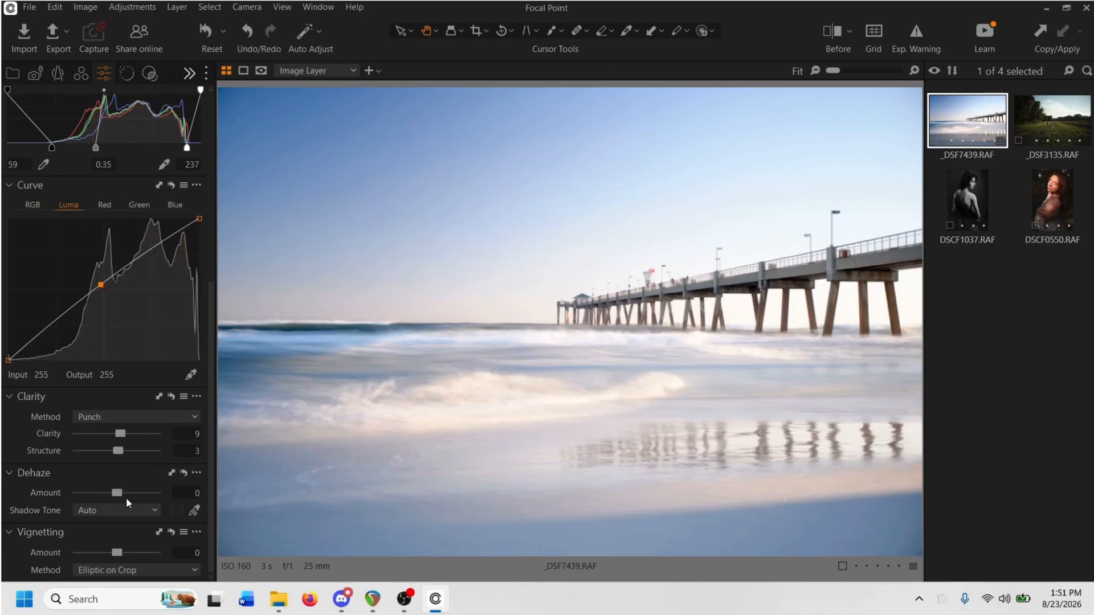
- Try Dehaze amounts of 6 and 100, reset the amount, and try -100
scroll(124, 498, "up", 2)
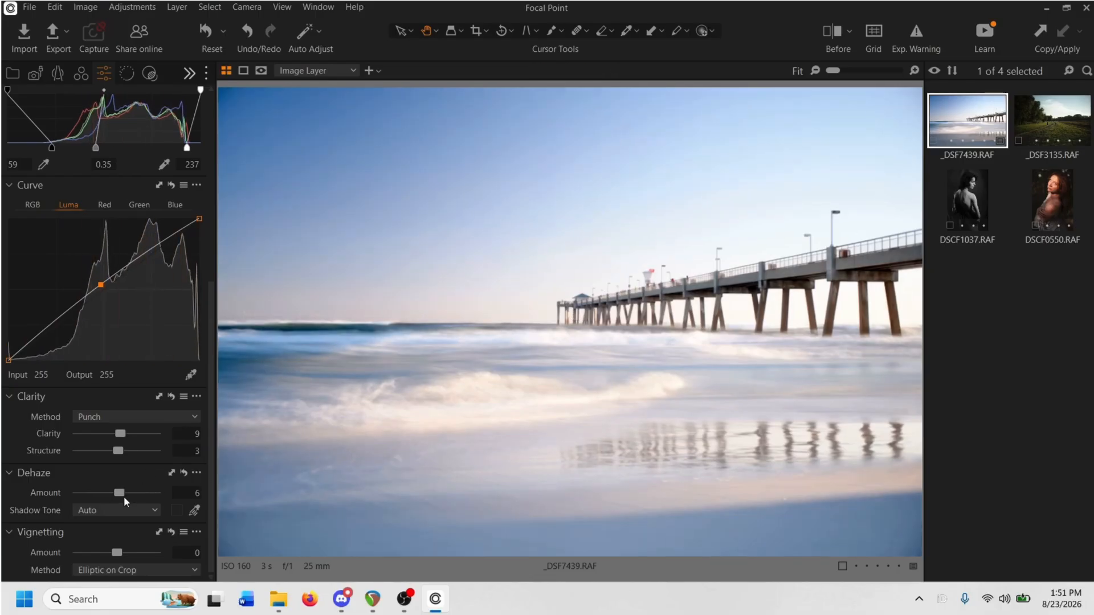
scroll(124, 496, "down", 1)
left_click_drag(119, 488, 180, 488)
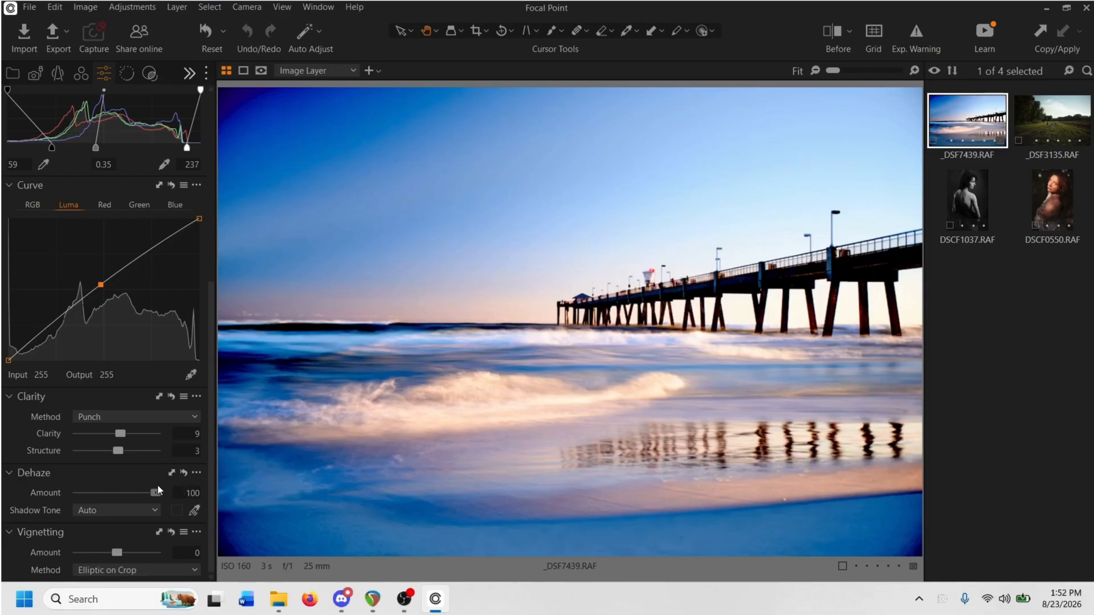
double_click(156, 489)
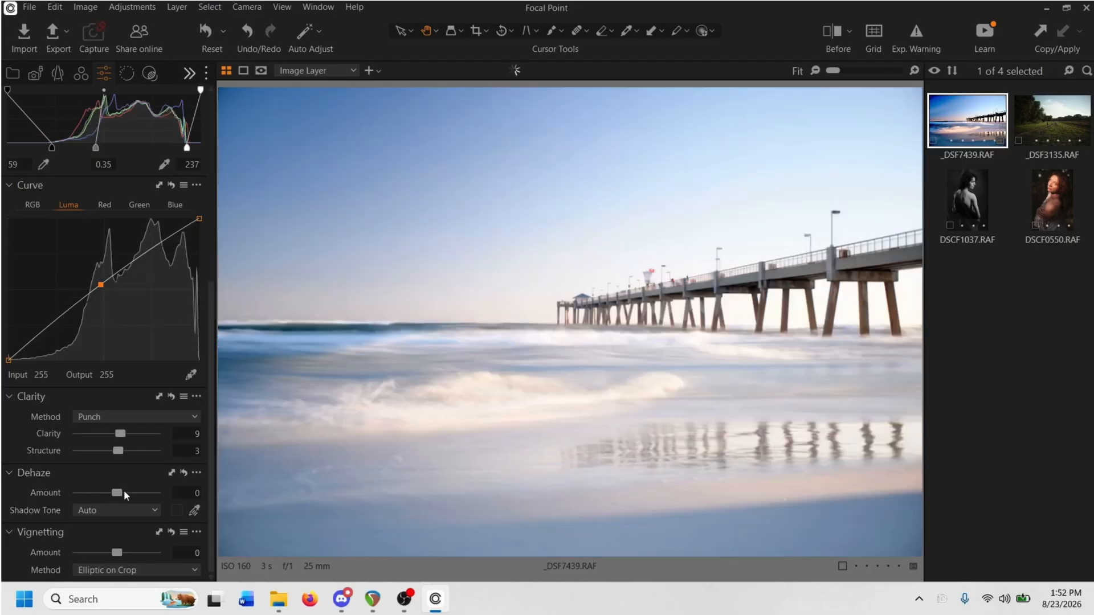
left_click_drag(124, 490, 70, 492)
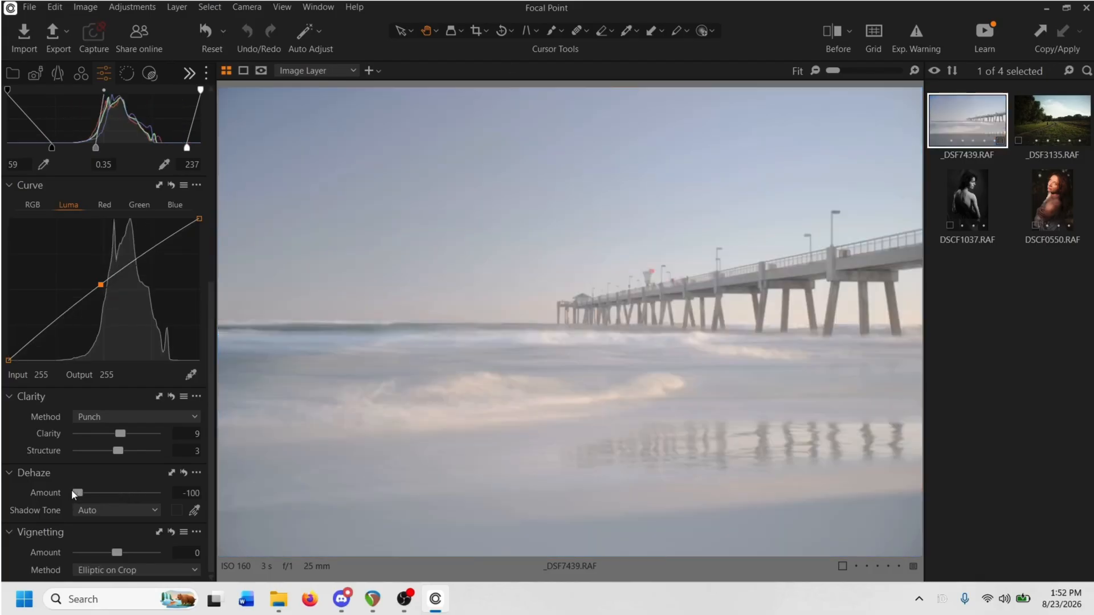
- Set the Dehaze amount to 5, resetting and reapplying it to compare the effect on the pier hut at 400% zoom
left_click_drag(74, 493, 121, 492)
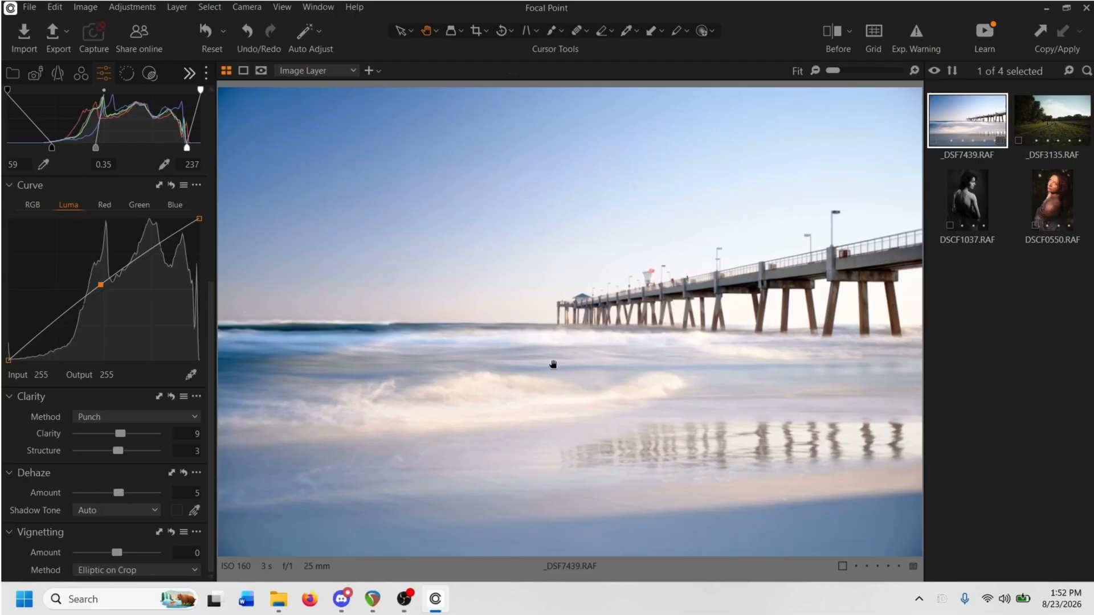
left_click(581, 296)
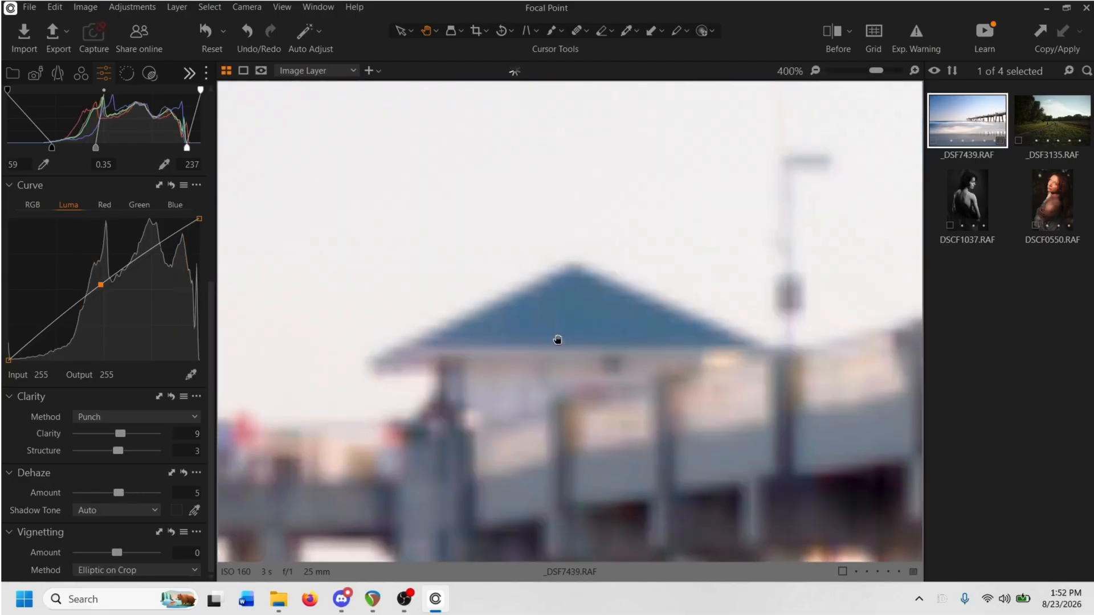
left_click_drag(553, 384, 555, 347)
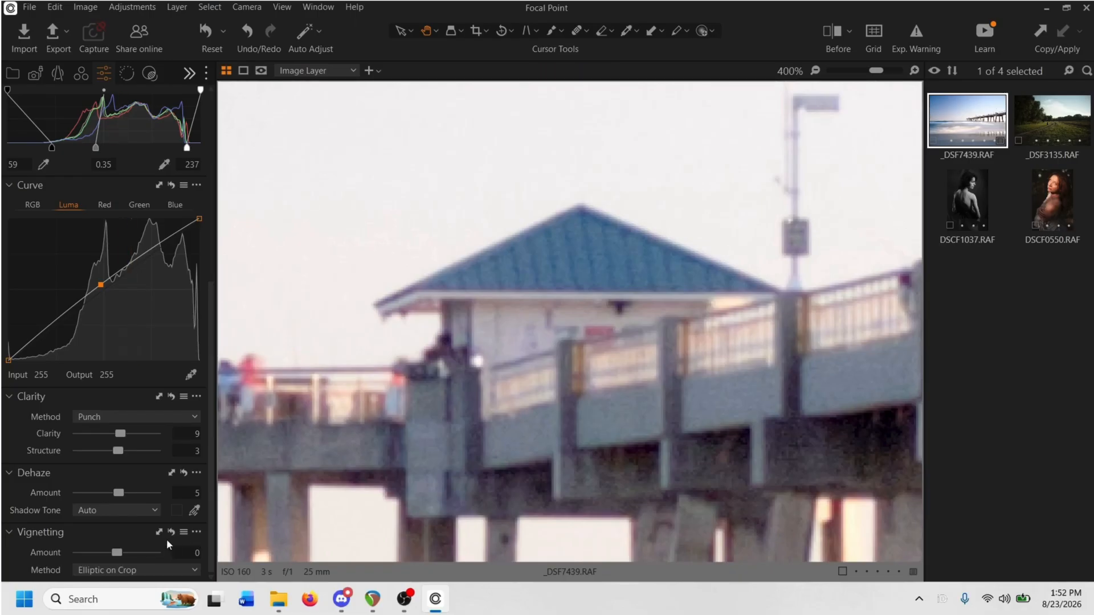
left_click(184, 472)
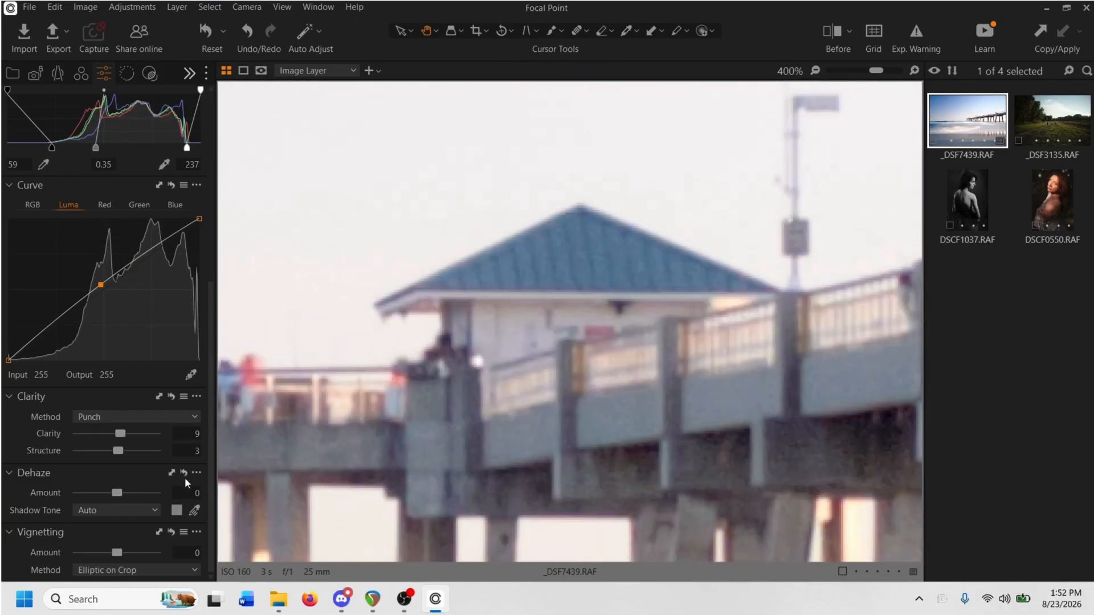
left_click(122, 491)
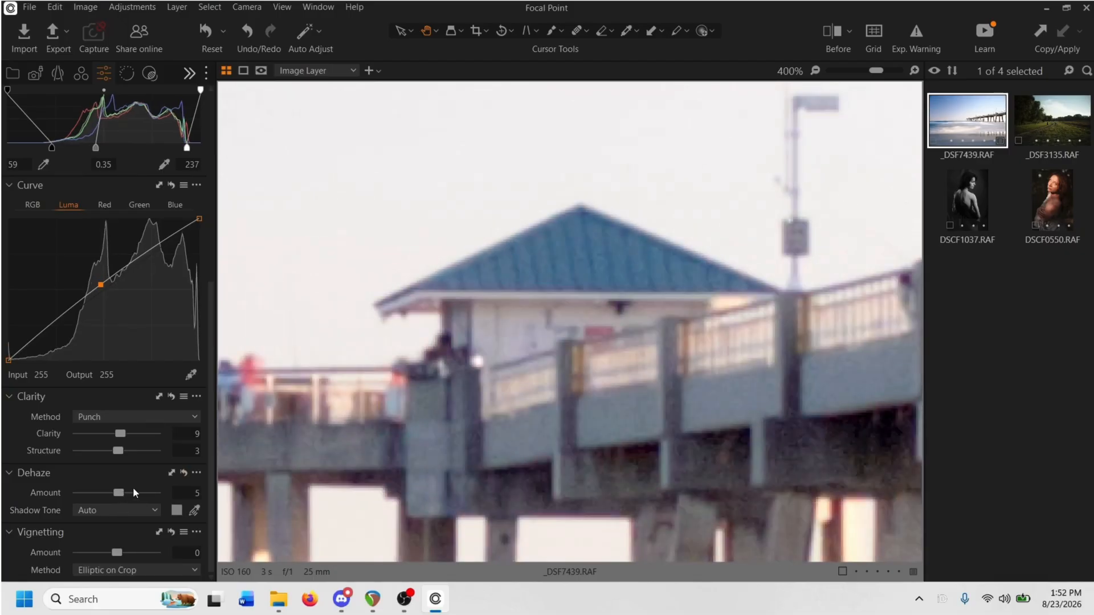
key("ctrl+0")
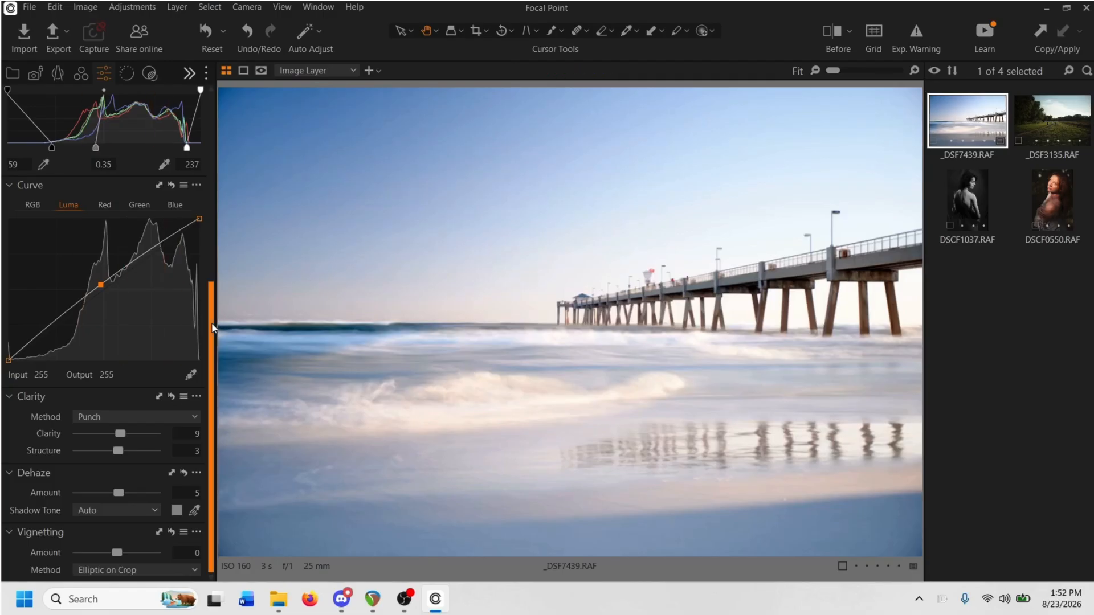
- Try the Daylight white balance mode on the pier photo, and return it to Shot
left_click_drag(212, 351, 214, 123)
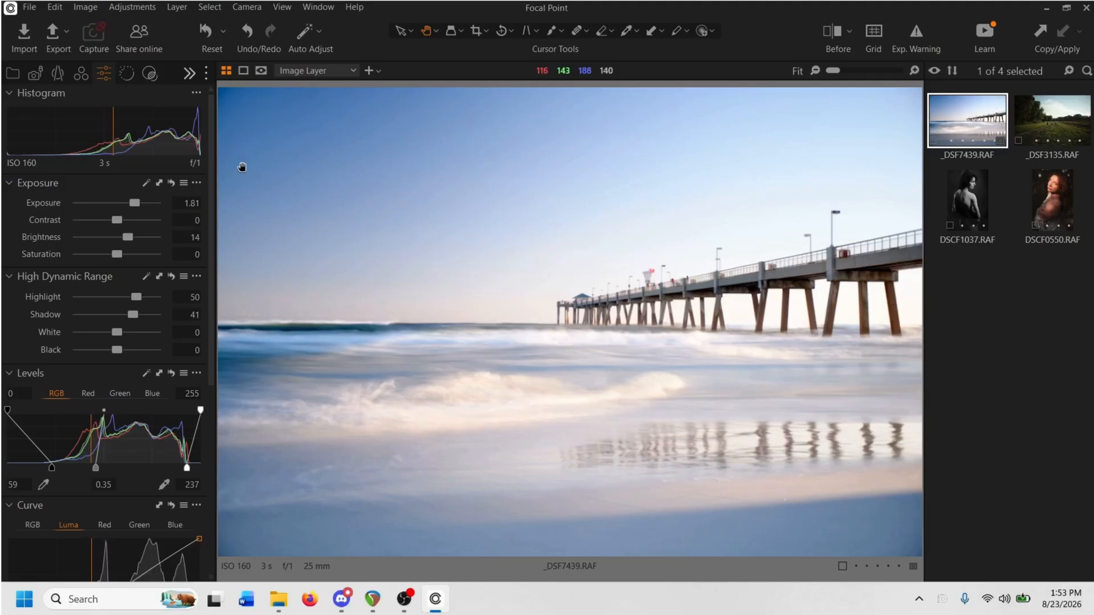
left_click(82, 74)
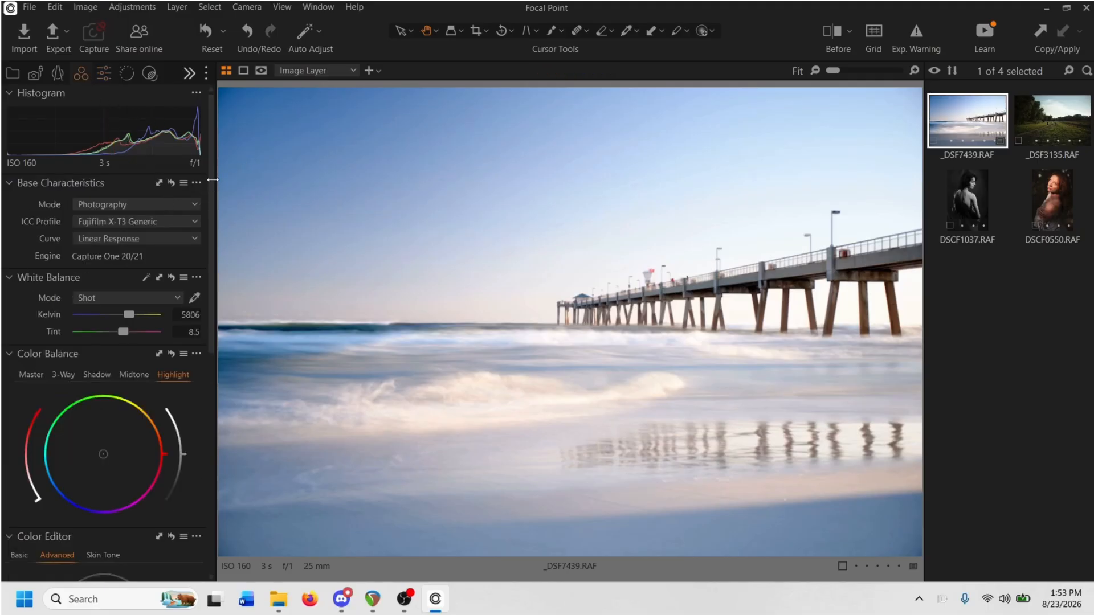
left_click_drag(212, 179, 207, 244)
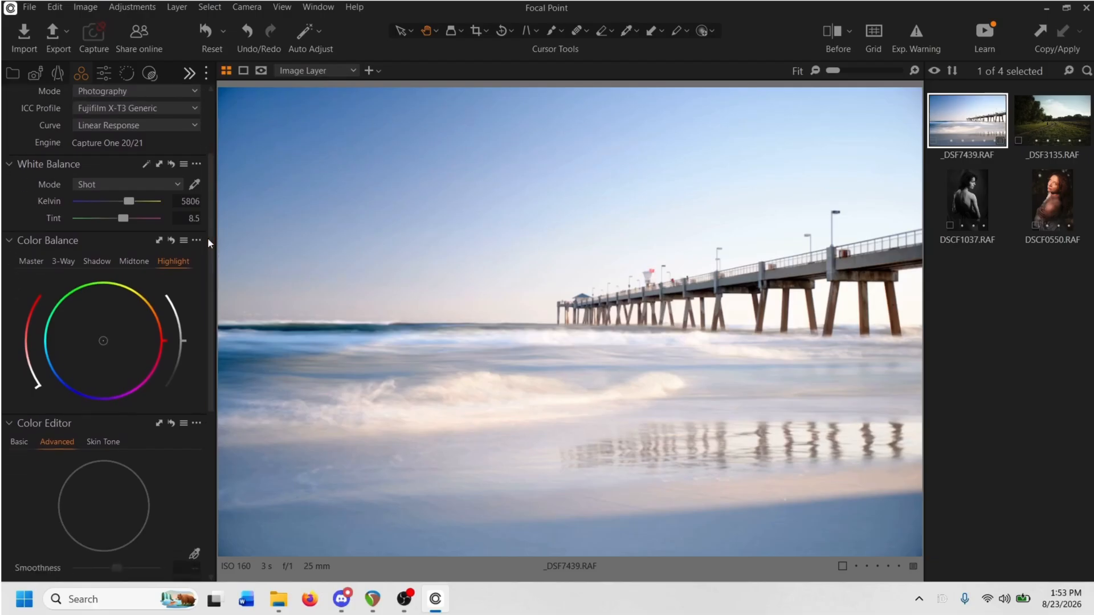
left_click(152, 183)
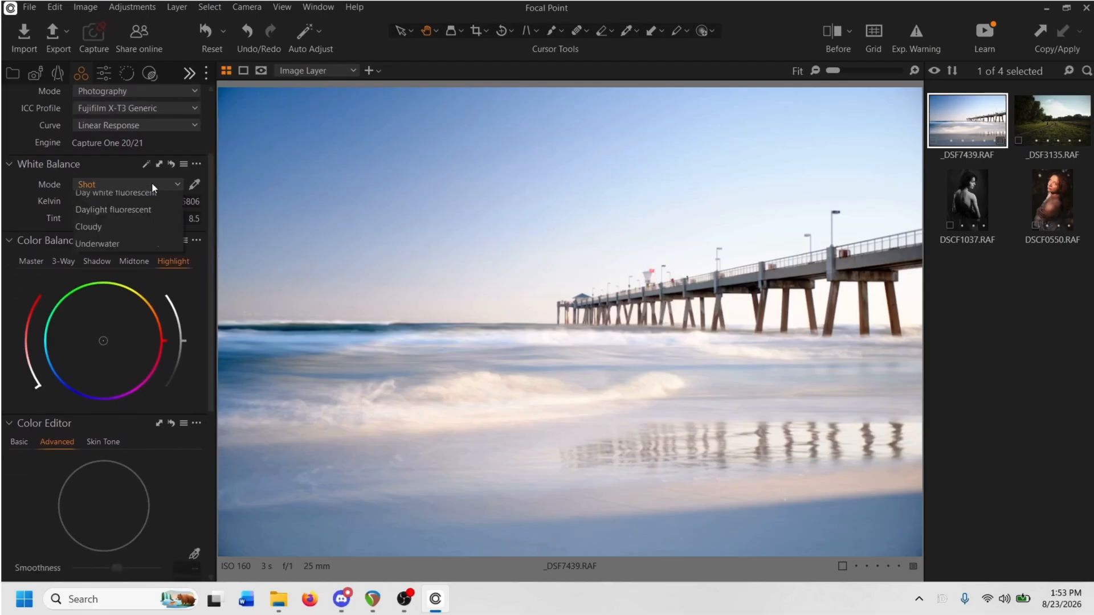
left_click(138, 217)
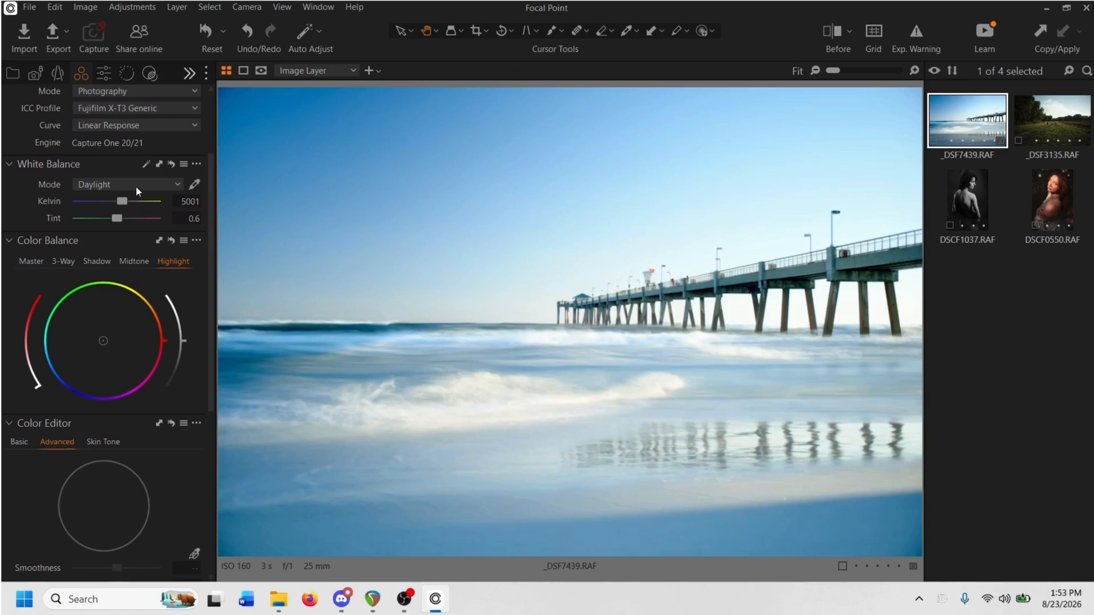
left_click(136, 186)
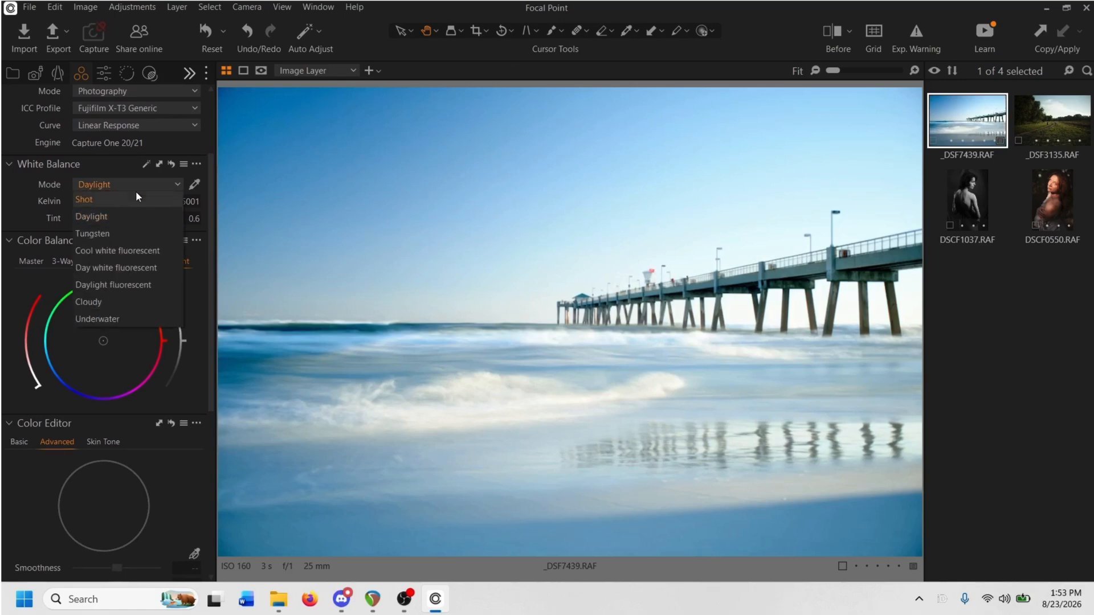
left_click(135, 193)
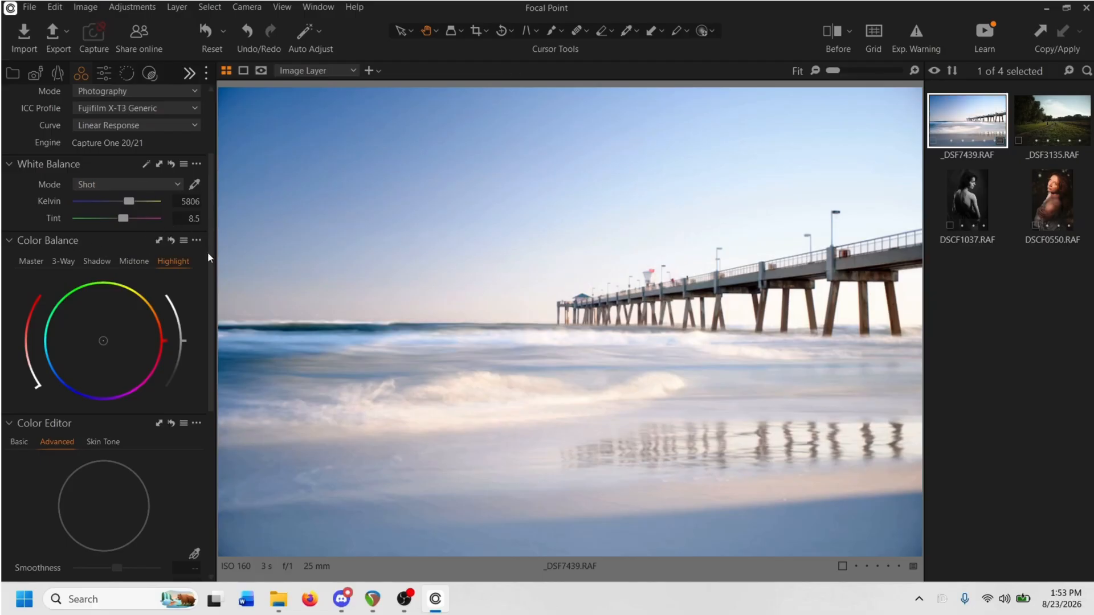
- Give the midtones a strong orange tint in Color Balance
scroll(210, 253, "up", 1)
left_click_drag(211, 253, 210, 288)
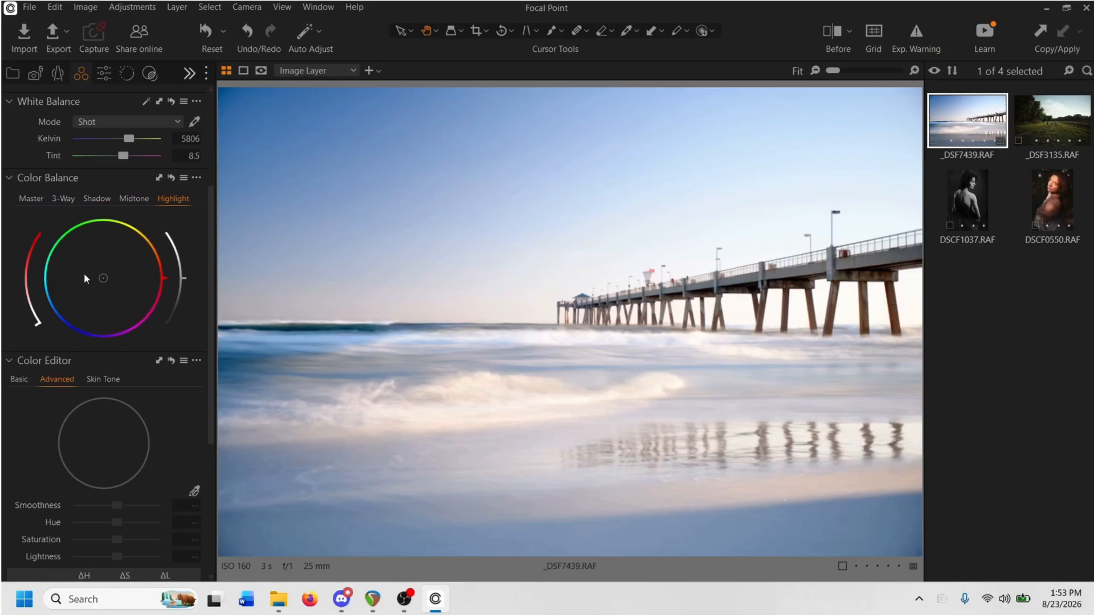
left_click(98, 199)
left_click(135, 199)
left_click_drag(156, 254, 154, 255)
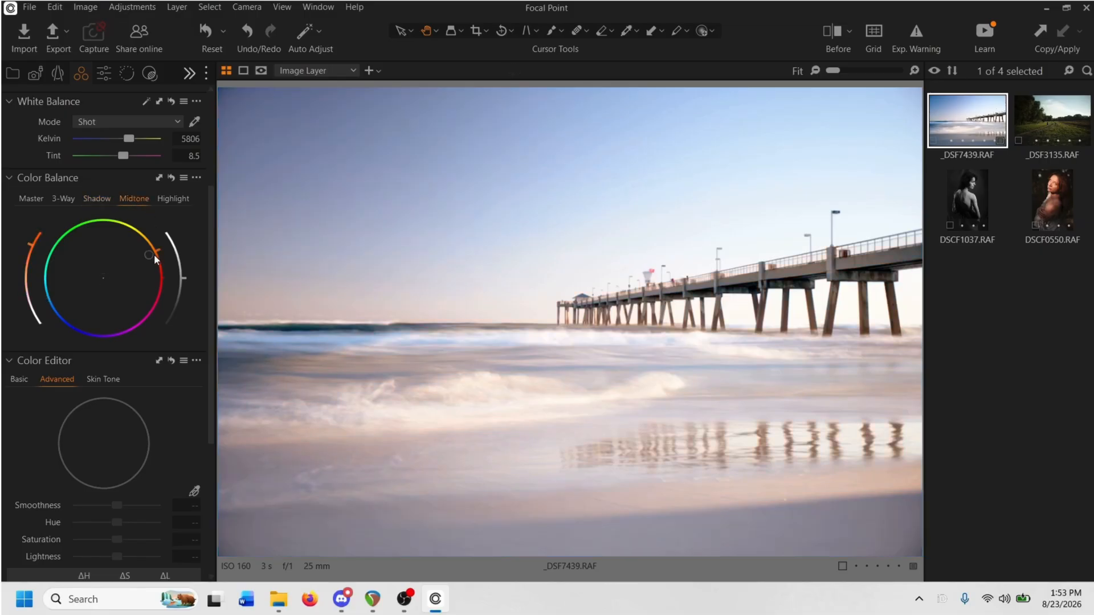
- Adjust the shadow tint's saturation in Color Balance, and reduce the midtone tint to a subtle orange
left_click(99, 199)
left_click_drag(40, 239, 33, 312)
left_click(133, 199)
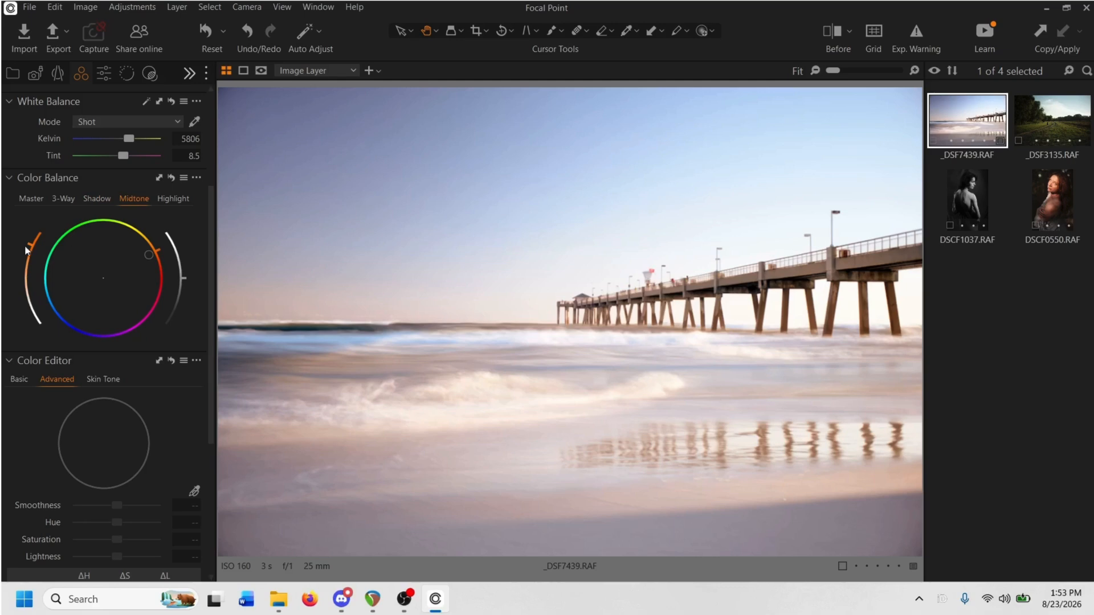
left_click_drag(30, 246, 32, 308)
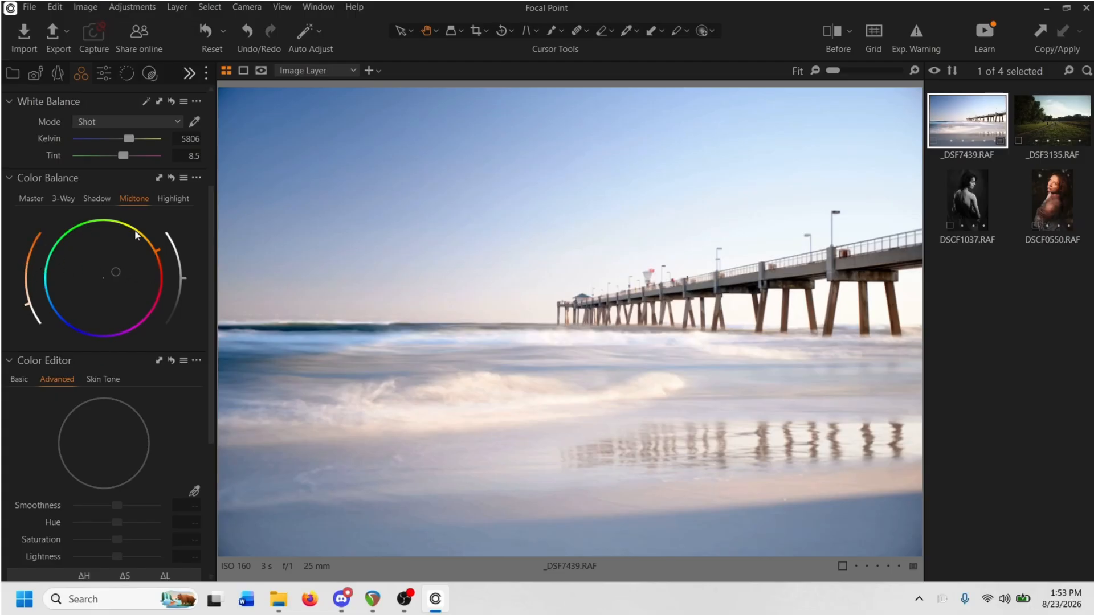
- Fine-tune the Color Balance lightness and tint saturation, giving the shadows a subtle blue tint
mouse_move(186, 278)
left_mouse_down()
mouse_move(186, 257)
mouse_move(189, 288)
mouse_move(189, 272)
left_mouse_up()
left_click_drag(25, 305, 27, 307)
mouse_move(31, 314)
left_mouse_down()
mouse_move(26, 255)
mouse_move(32, 324)
mouse_move(31, 276)
mouse_move(45, 304)
mouse_move(31, 282)
mouse_move(30, 293)
left_mouse_up()
left_click_drag(211, 246, 197, 310)
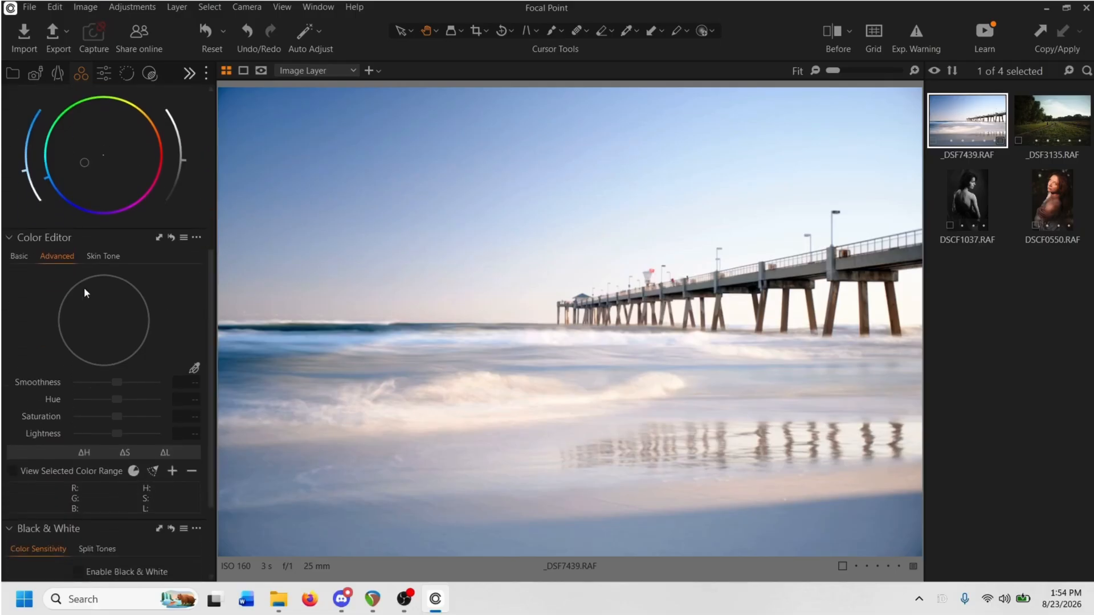
- Try a strong saturation boost on the blue range in the Basic Color Editor, and reset it
left_click(20, 257)
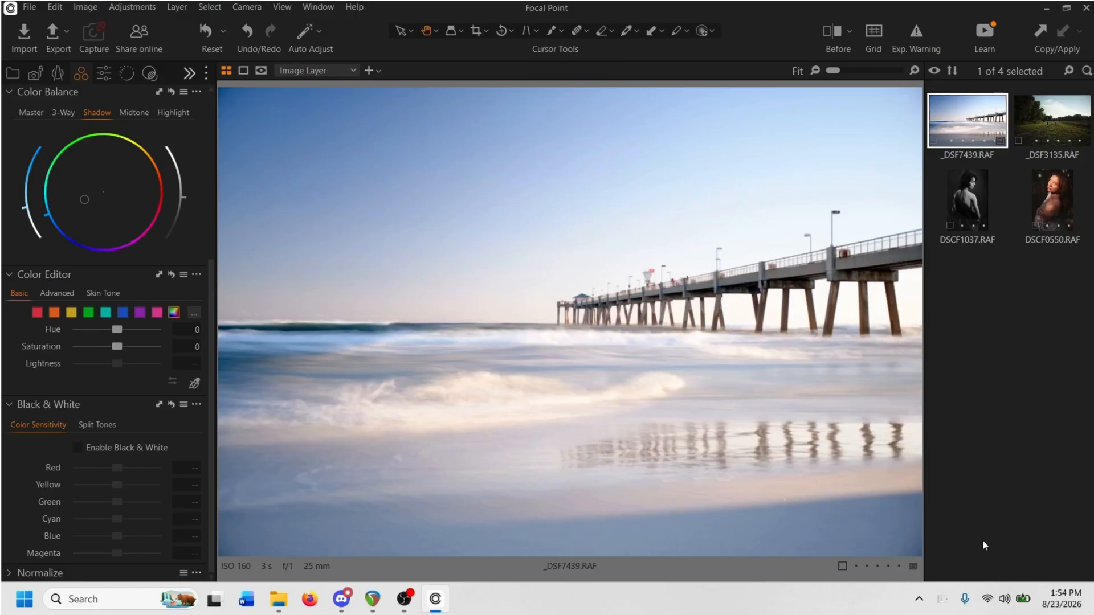
left_click(123, 313)
left_click_drag(117, 346, 172, 349)
double_click(157, 347)
- Choose the built-in Brightness (+) style brush from Light & Contrast, and shrink it to fit the dark wave at the horizon
left_click(130, 72)
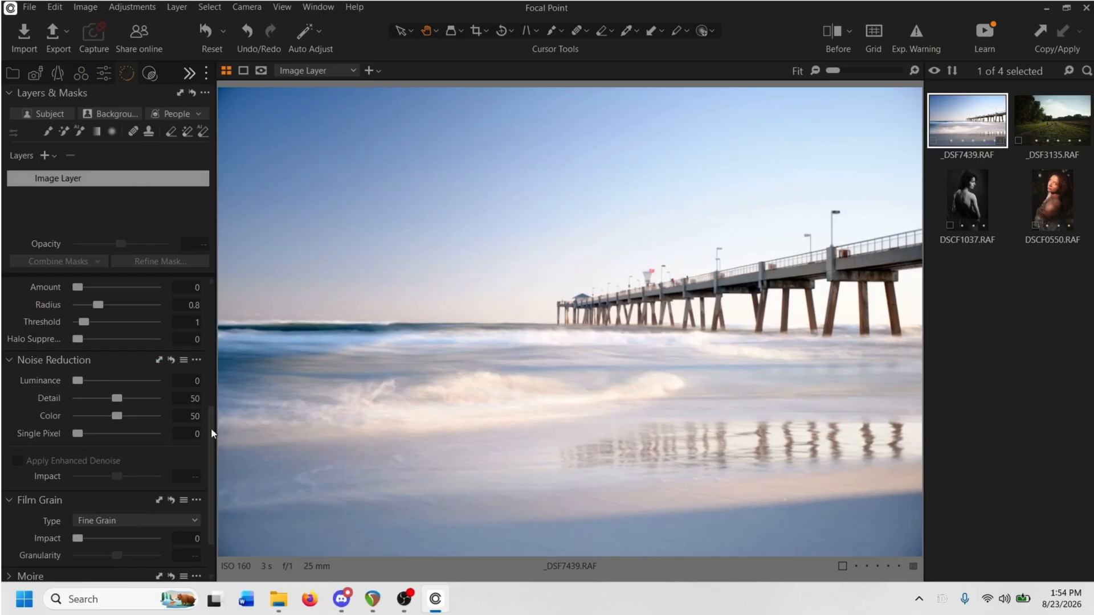
mouse_move(212, 434)
left_mouse_down()
mouse_move(219, 313)
mouse_move(196, 302)
left_mouse_up()
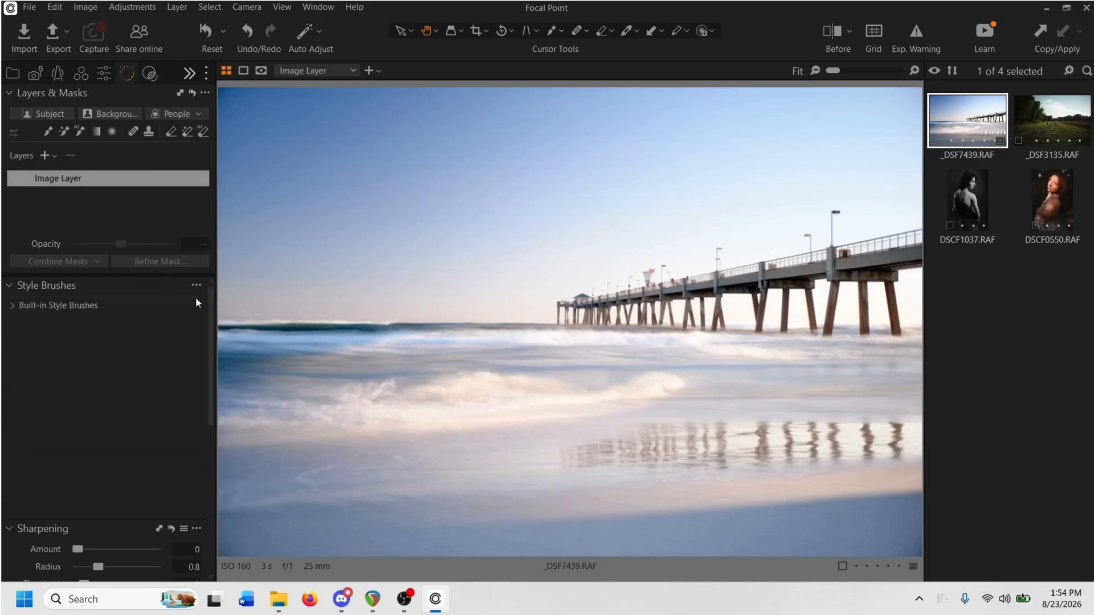
left_click(20, 309)
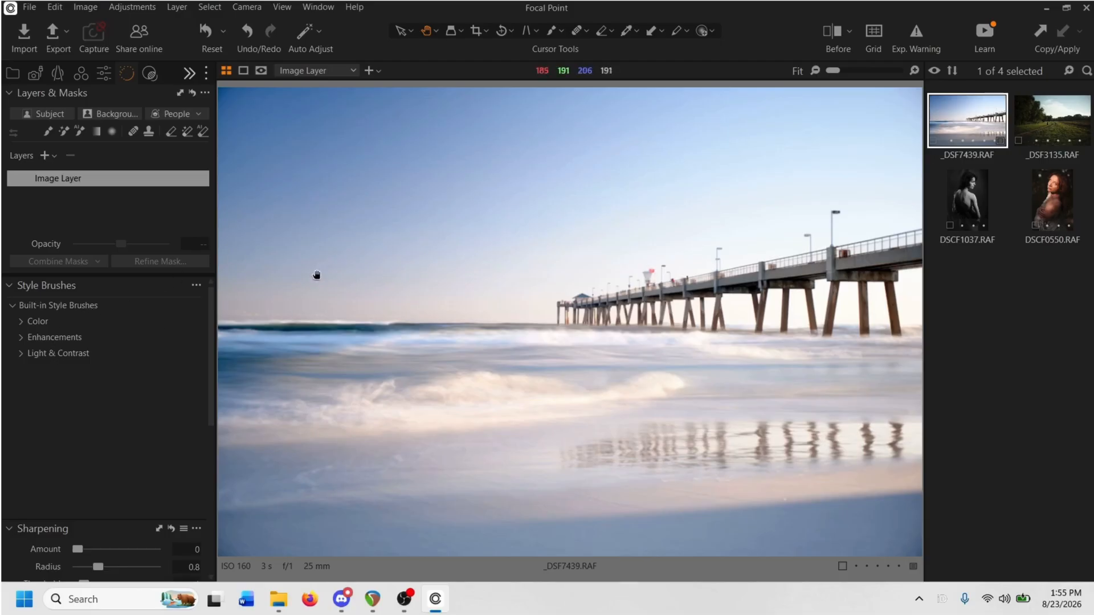
left_click(47, 355)
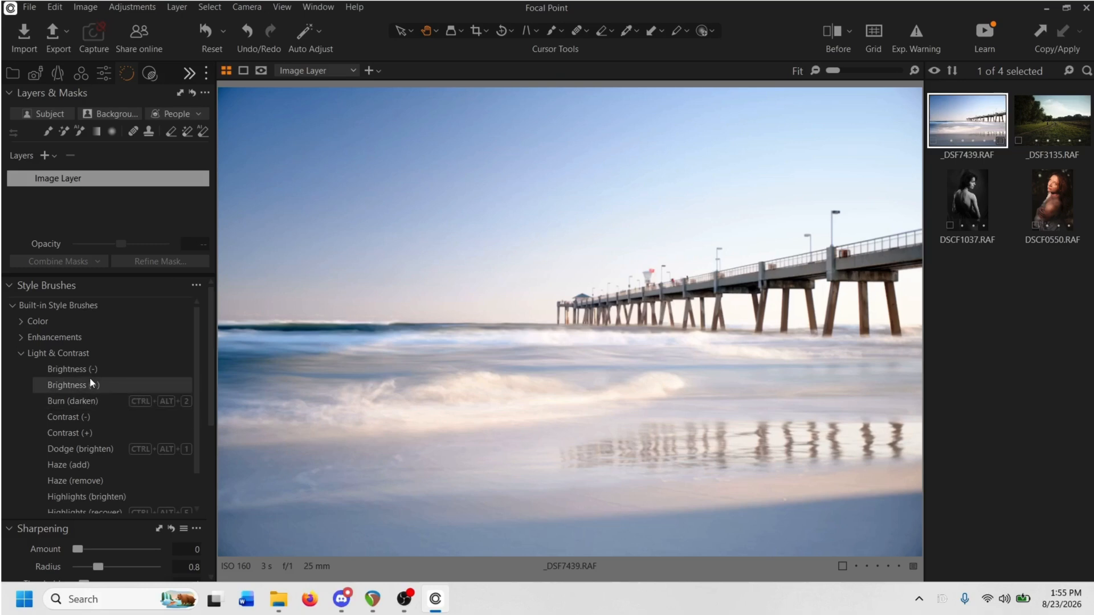
left_click(87, 372)
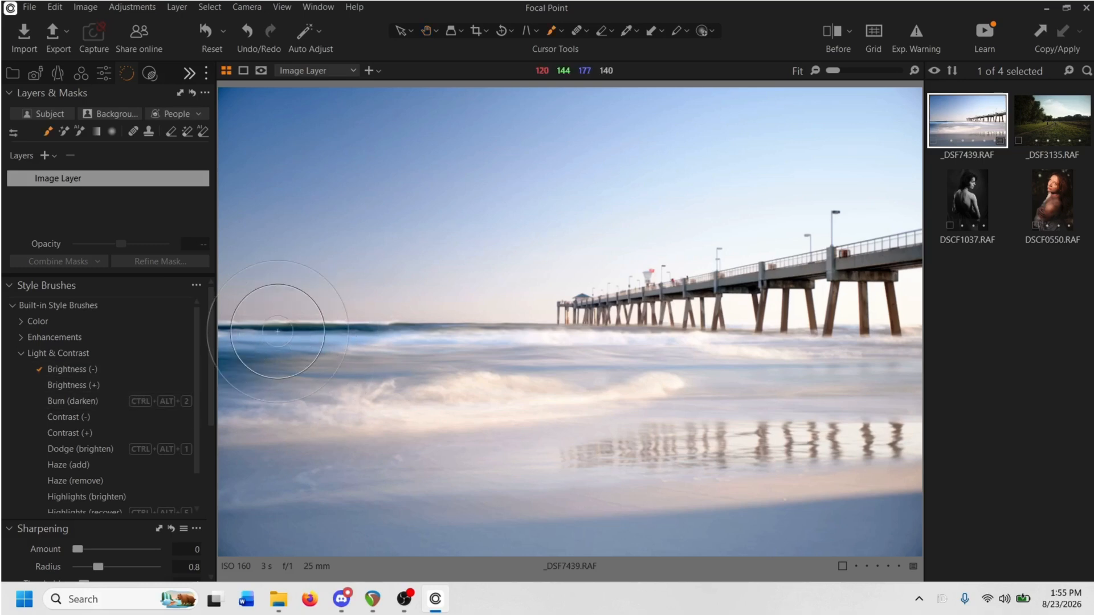
scroll(277, 332, "up", 3)
left_click_drag(344, 322, 658, 305)
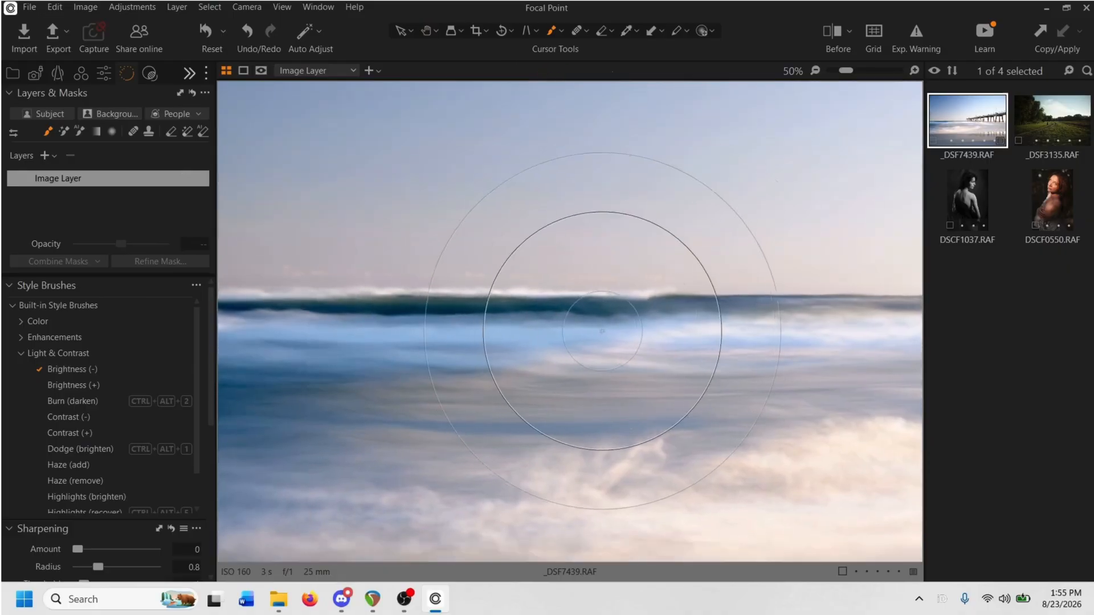
left_click(59, 385)
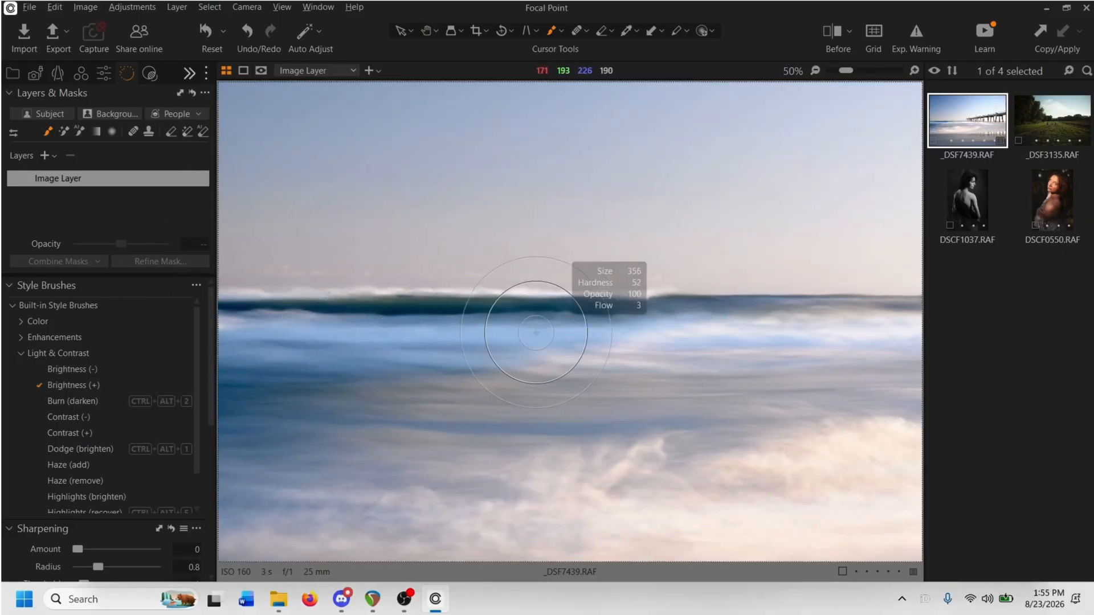
mouse_move(536, 333)
left_mouse_down()
mouse_move(478, 332)
mouse_move(592, 332)
mouse_move(593, 287)
mouse_move(580, 290)
mouse_move(576, 371)
mouse_move(534, 332)
mouse_move(476, 332)
mouse_move(535, 332)
left_mouse_up()
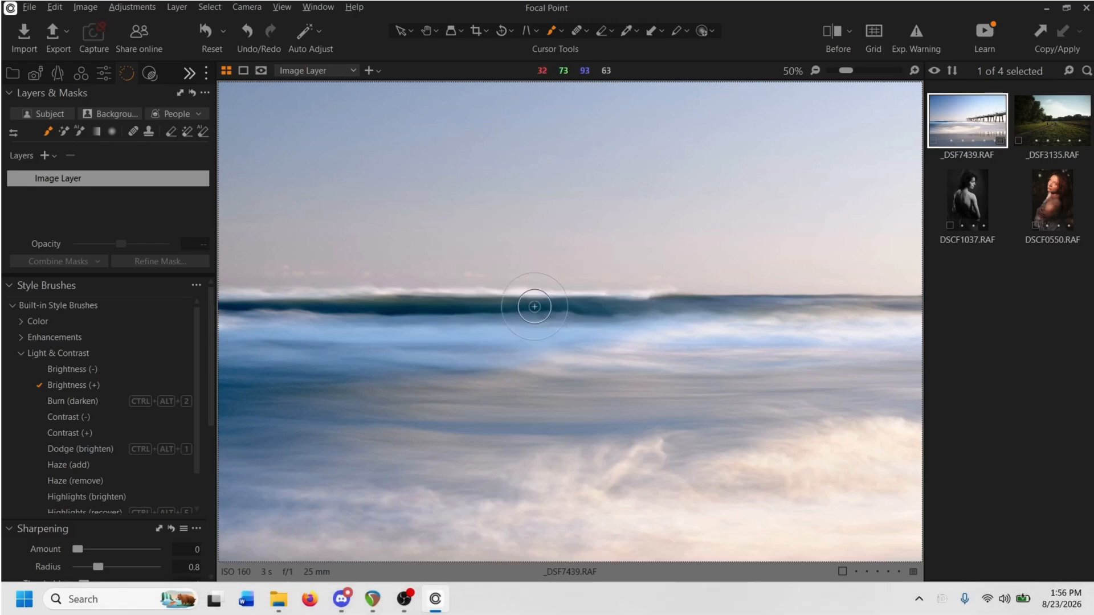
- Paint Brightness (+) along the dark wave band at the horizon, and toggle its layer to compare the effect
mouse_move(685, 311)
left_mouse_down()
mouse_move(738, 288)
mouse_move(764, 298)
mouse_move(705, 298)
left_mouse_up()
mouse_move(630, 311)
left_mouse_down()
mouse_move(220, 298)
mouse_move(902, 324)
left_mouse_up()
scroll(732, 328, "down", 1)
scroll(456, 398, "down", 1)
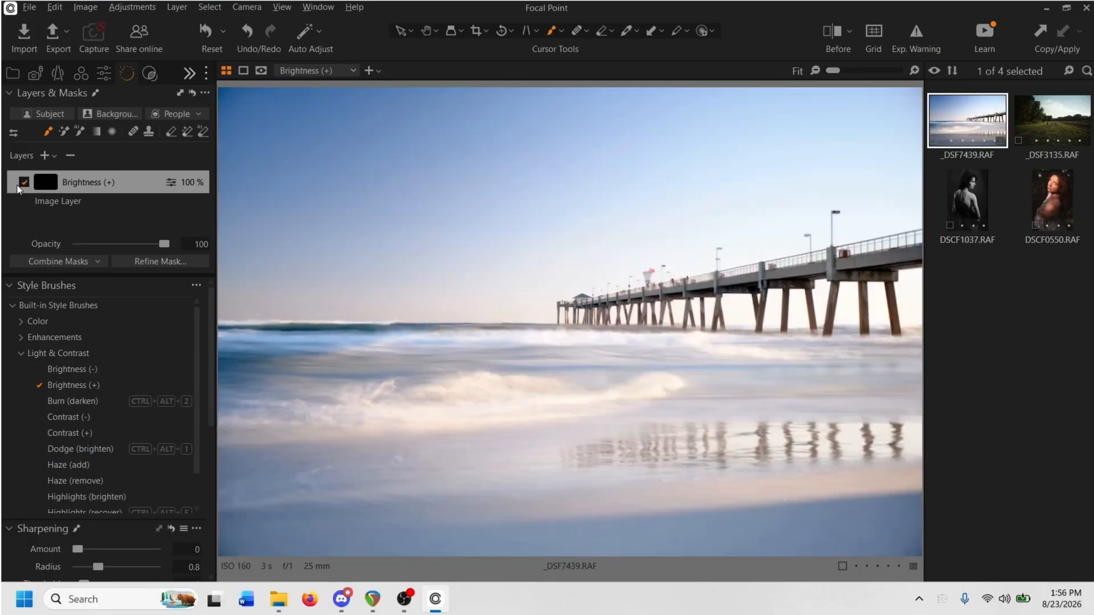
left_click(27, 186)
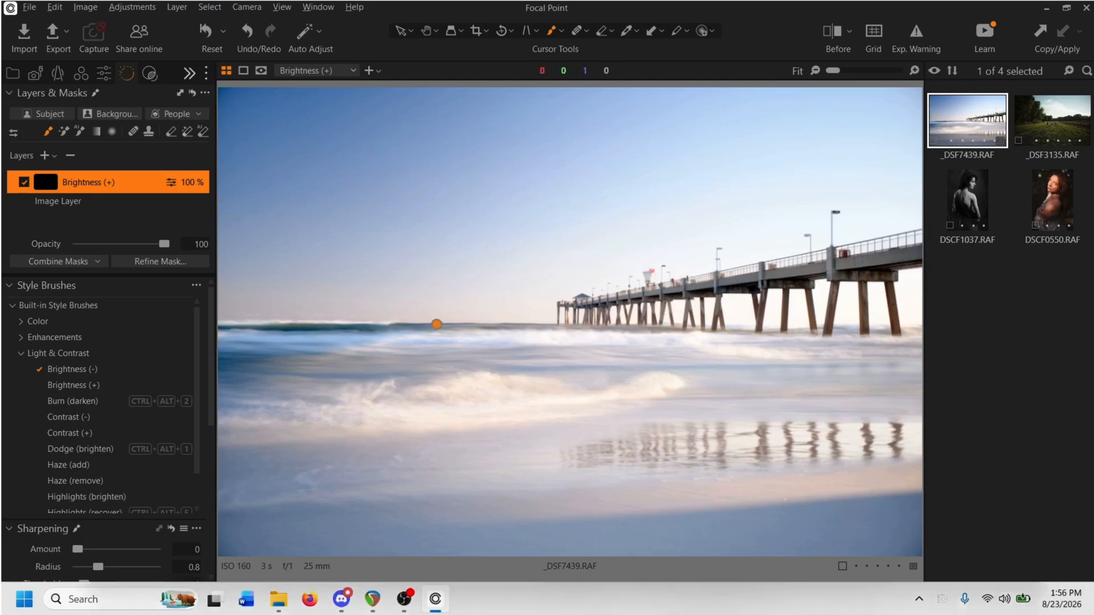
- Paint the Brightness (-) style brush over the pier's side beam, and toggle its layer off and on to compare
right_click(688, 291, "alt")
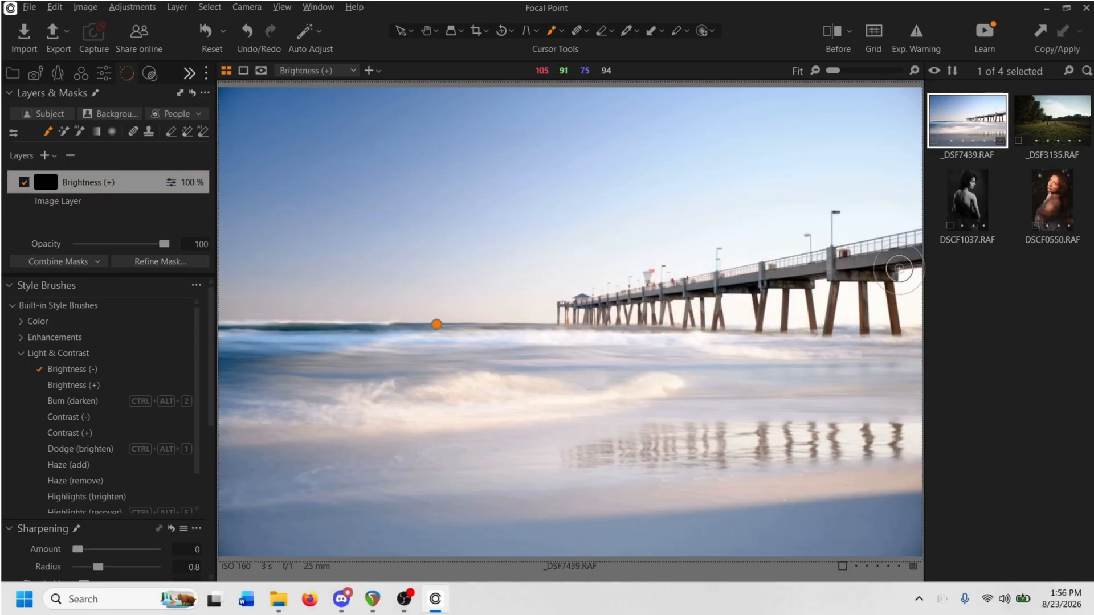
mouse_move(898, 270)
left_mouse_down()
mouse_move(841, 276)
mouse_move(890, 262)
mouse_move(586, 313)
mouse_move(730, 307)
mouse_move(893, 265)
left_mouse_up()
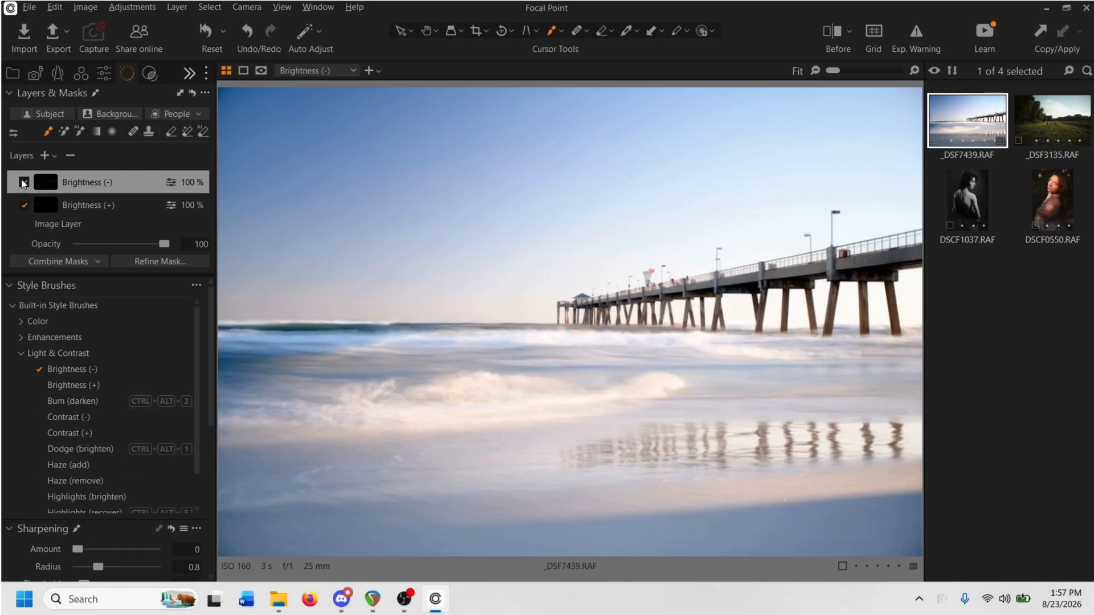
left_click(24, 182)
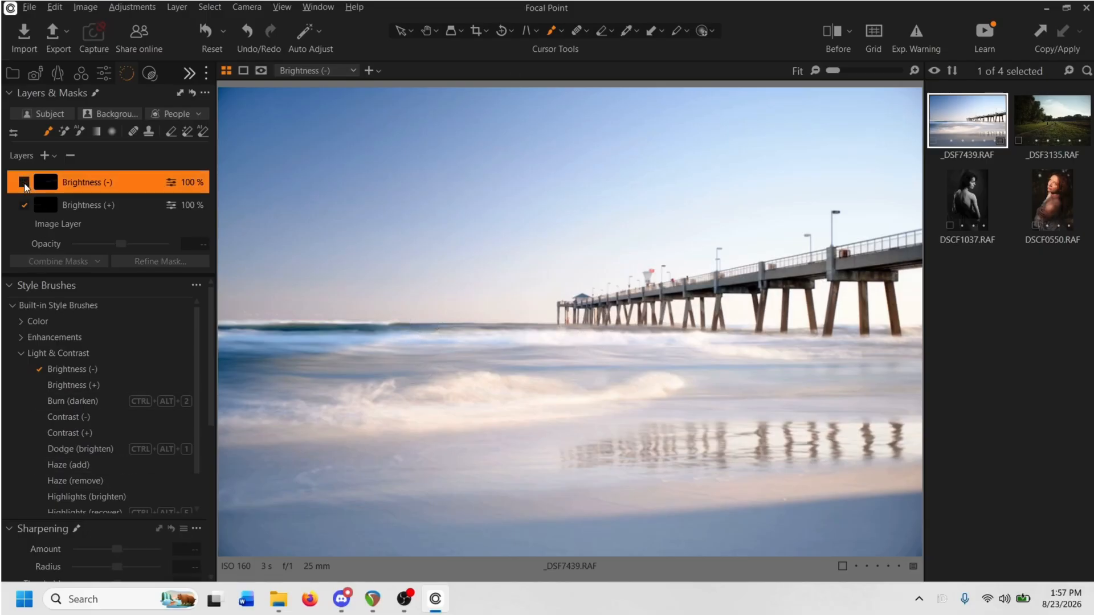
left_click(24, 182)
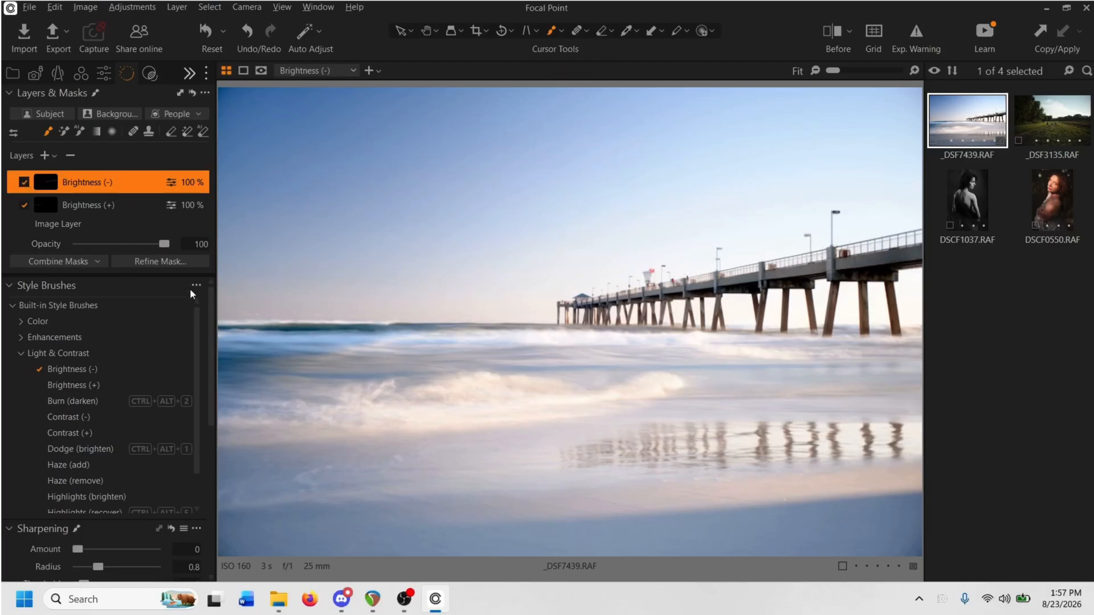
- Reduce the Brightness (-) layer's opacity to 45, and toggle the layer to check the softer darkening
left_click_drag(164, 245, 116, 247)
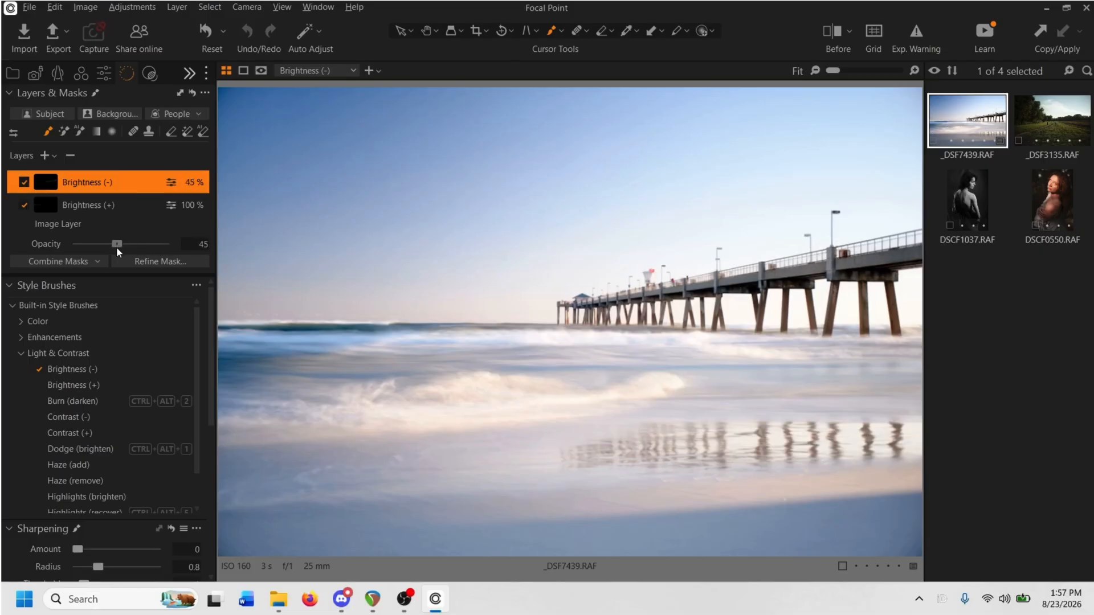
left_click(22, 185)
left_click(22, 184)
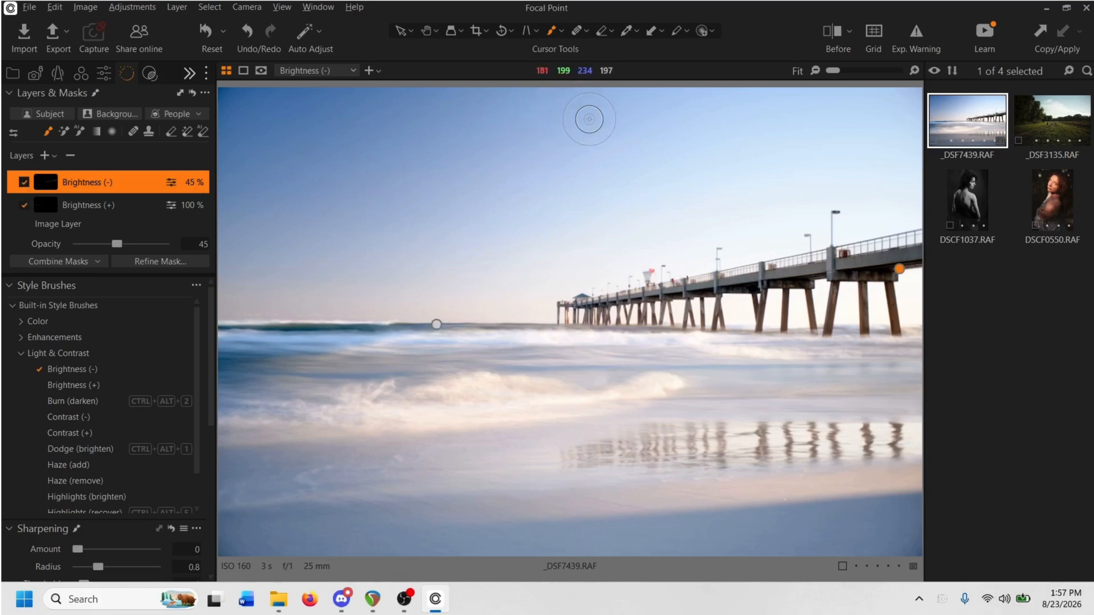
- Compare the original and edited pier photo in the split before/after view, and return to the normal view
key("h")
left_click(835, 31)
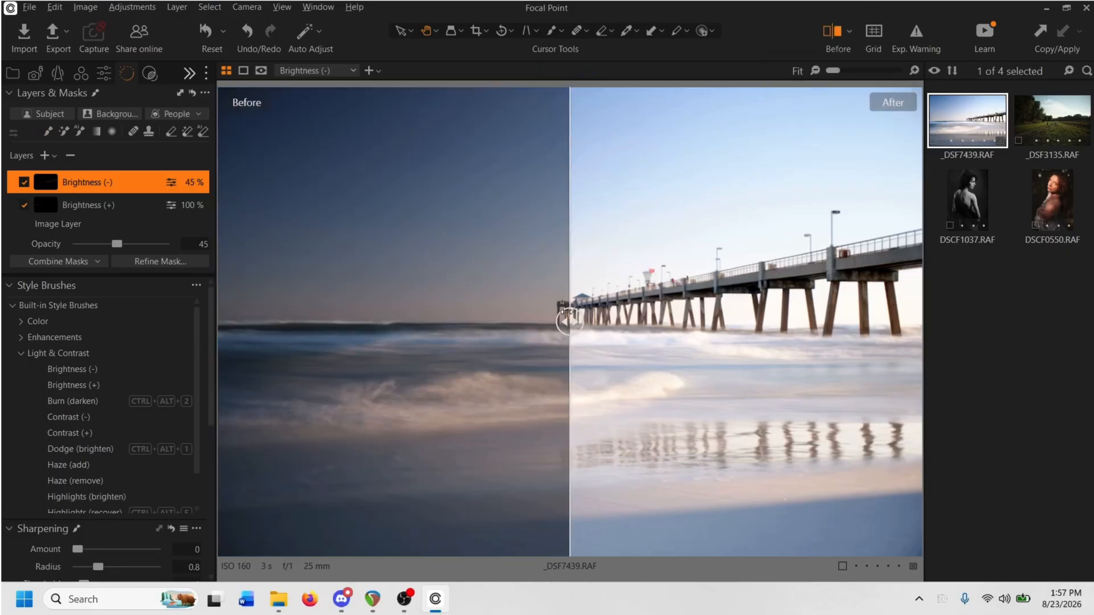
left_click_drag(567, 323, 88, 349)
left_click_drag(164, 352, 165, 322)
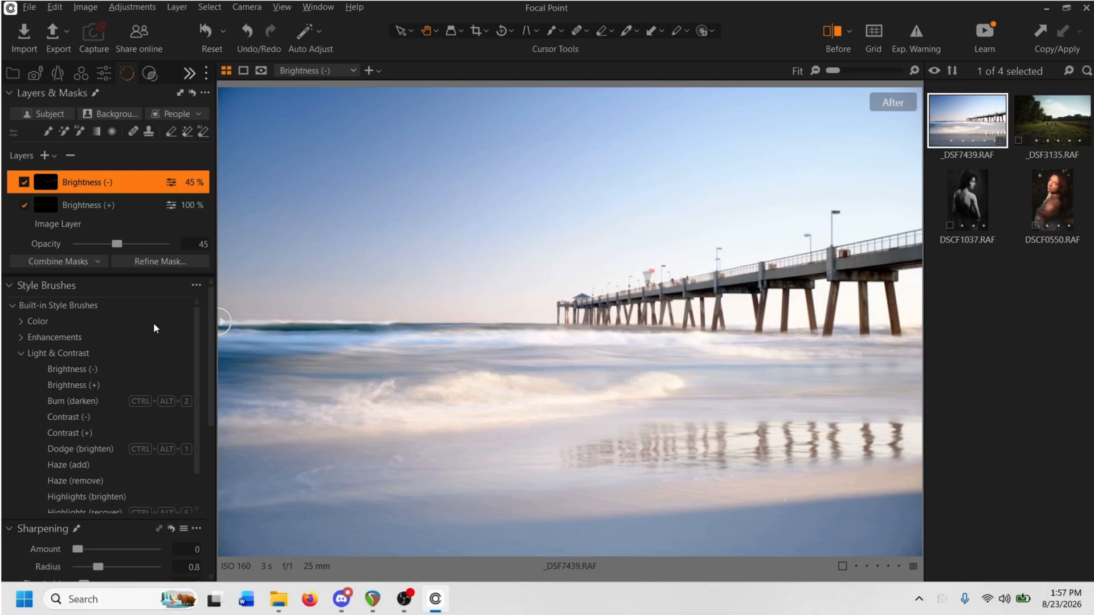
left_click_drag(222, 297, 200, 261)
left_click_drag(199, 263, 164, 330)
key("y")
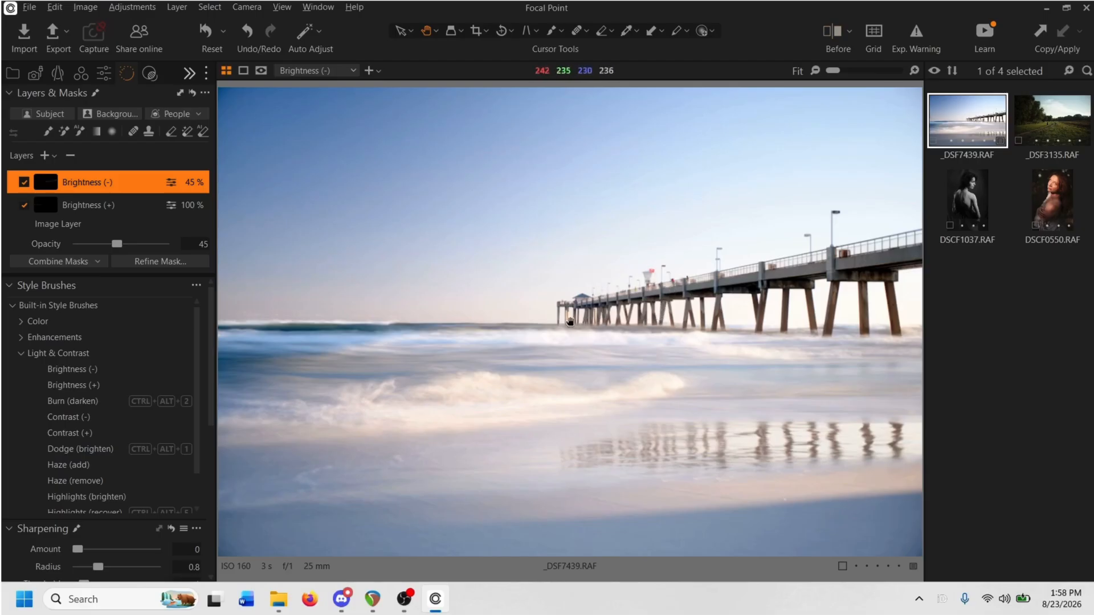
- Crop the photo inward from its lower-left corner to about 19.85 × 13.23 in, and activate the Rotate tool
key("c")
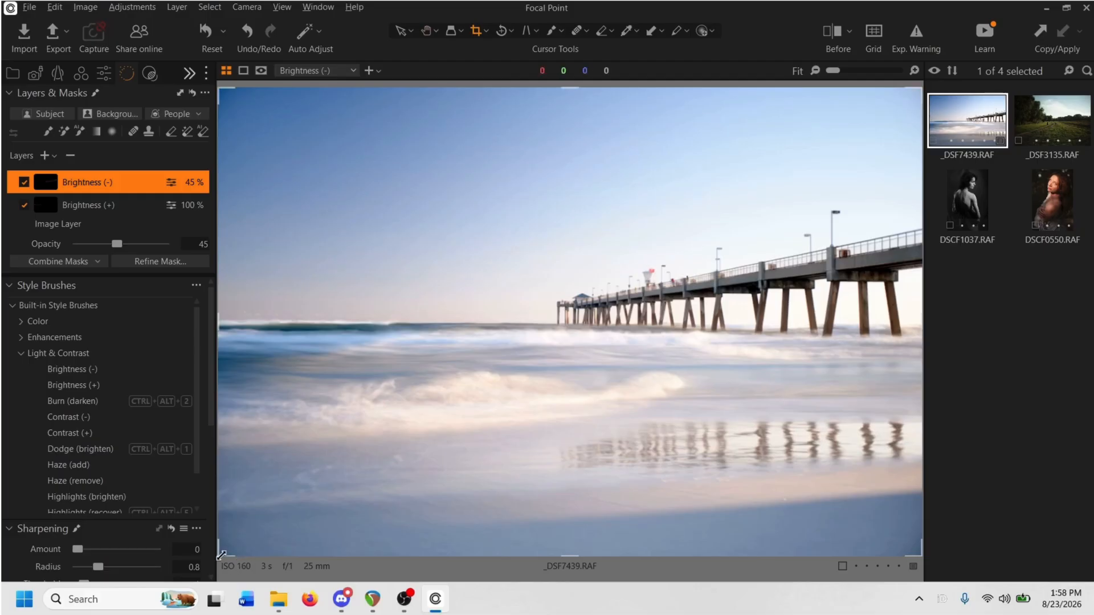
left_click_drag(225, 552, 249, 532)
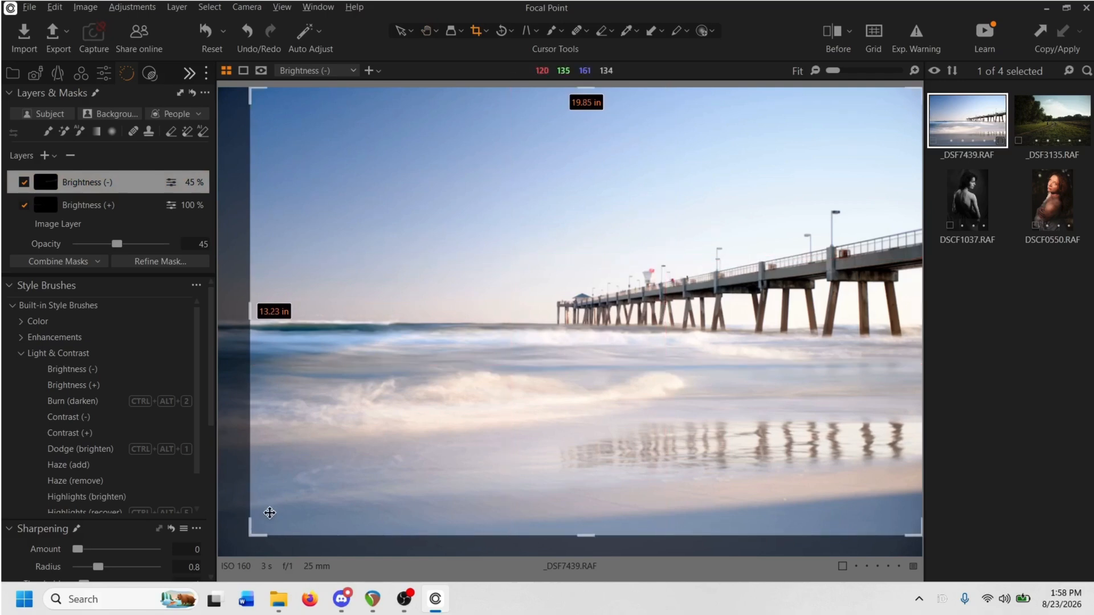
key("r")
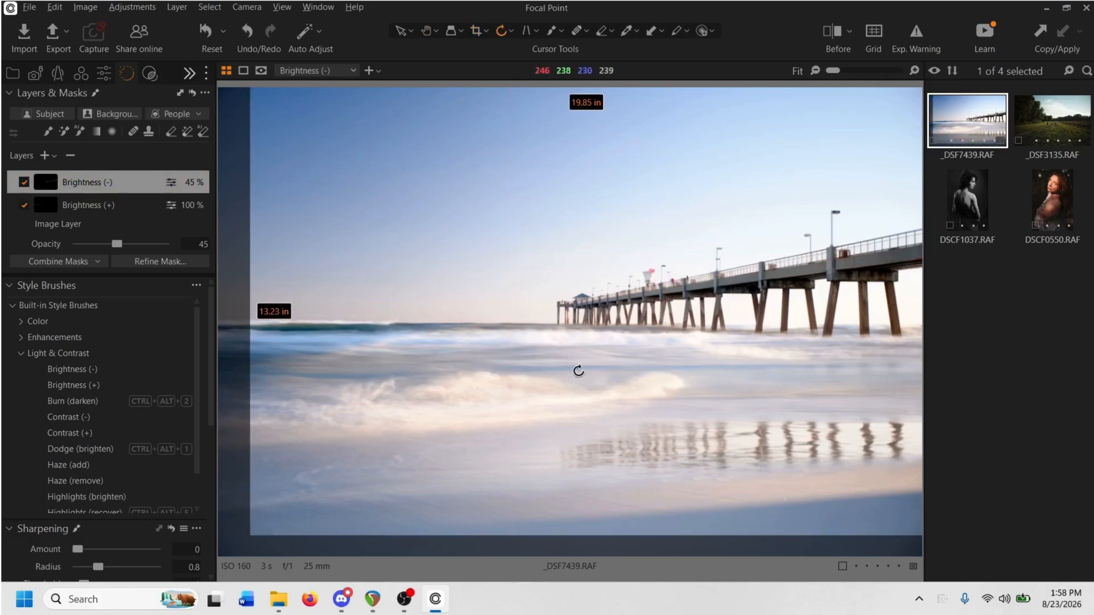
- Rotate the pier photo slightly to level its horizon, and apply the rotated crop of about 19.75 × 13.17 in
left_click_drag(918, 346, 896, 346)
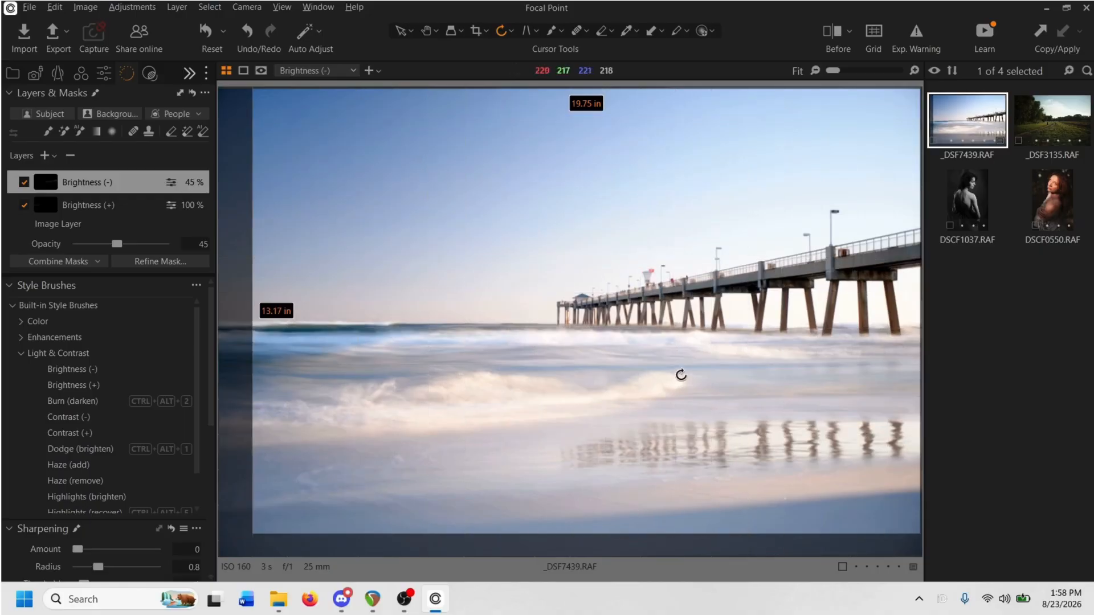
key("h")
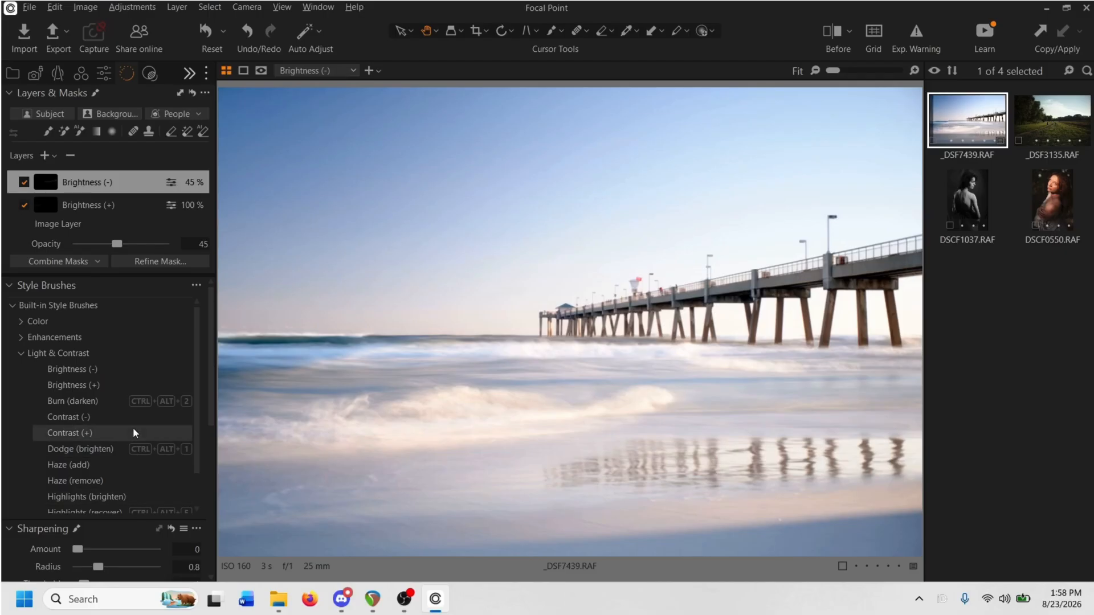
- Try the Contrast (+) style brush over the pier's reflection, compare its layer on and off, and delete that layer
scroll(132, 428, "down", 2)
left_click(84, 397)
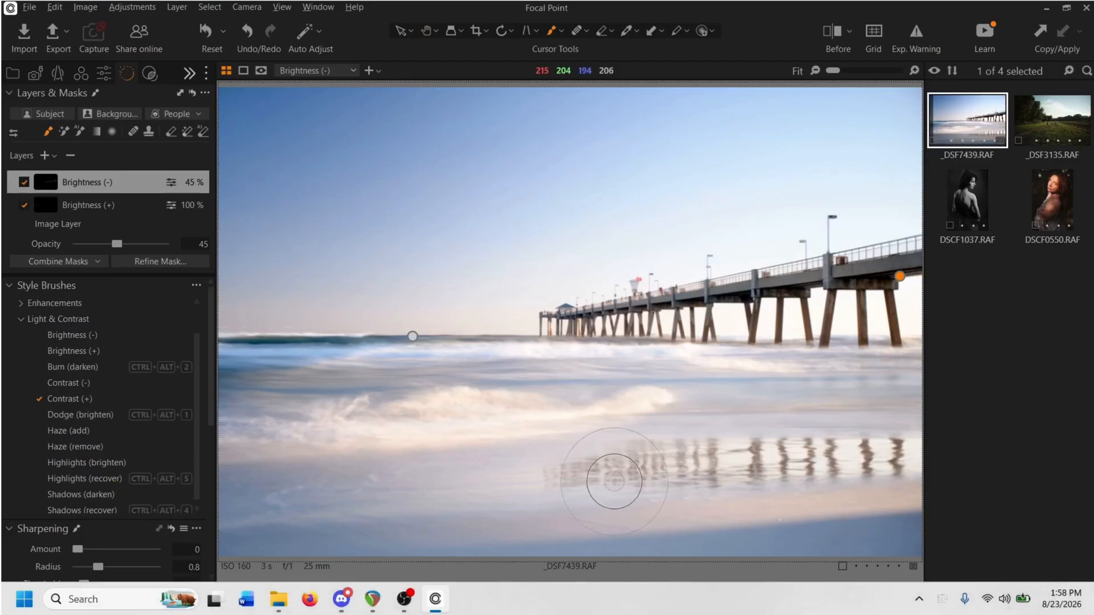
mouse_move(578, 485)
left_mouse_down()
mouse_move(649, 463)
mouse_move(904, 441)
mouse_move(551, 485)
mouse_move(832, 454)
mouse_move(601, 479)
mouse_move(819, 450)
mouse_move(656, 464)
mouse_move(653, 473)
left_mouse_up()
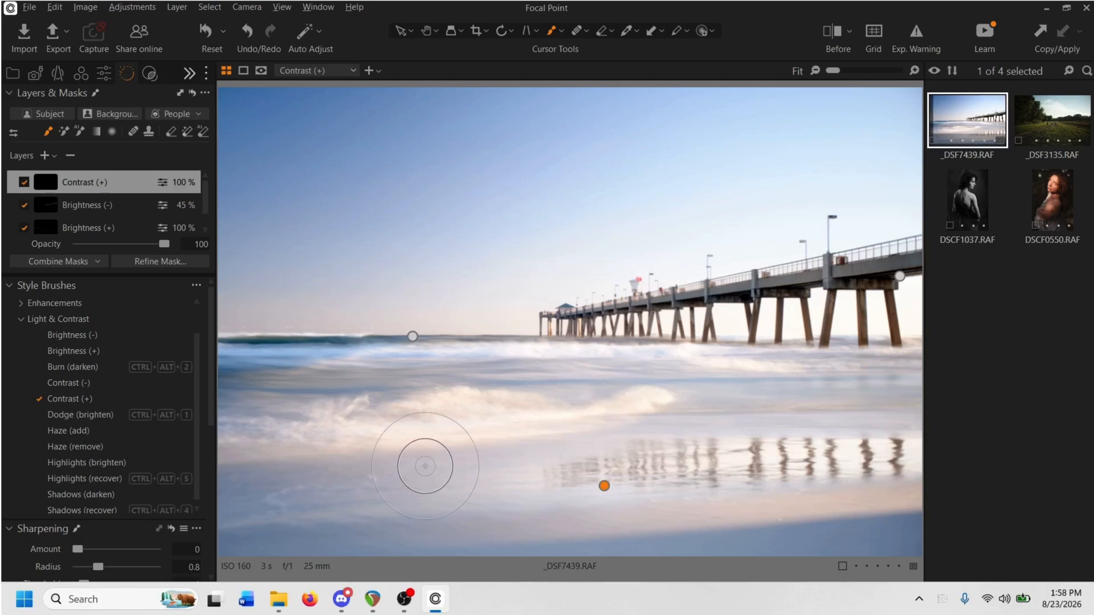
left_click(25, 181)
left_click(25, 182)
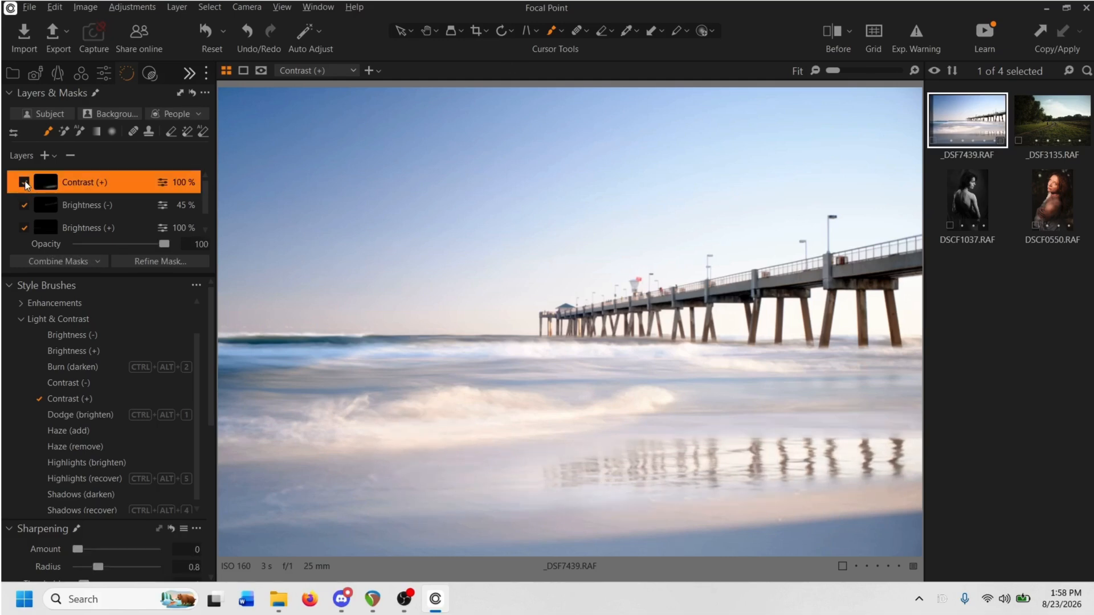
left_click(70, 155)
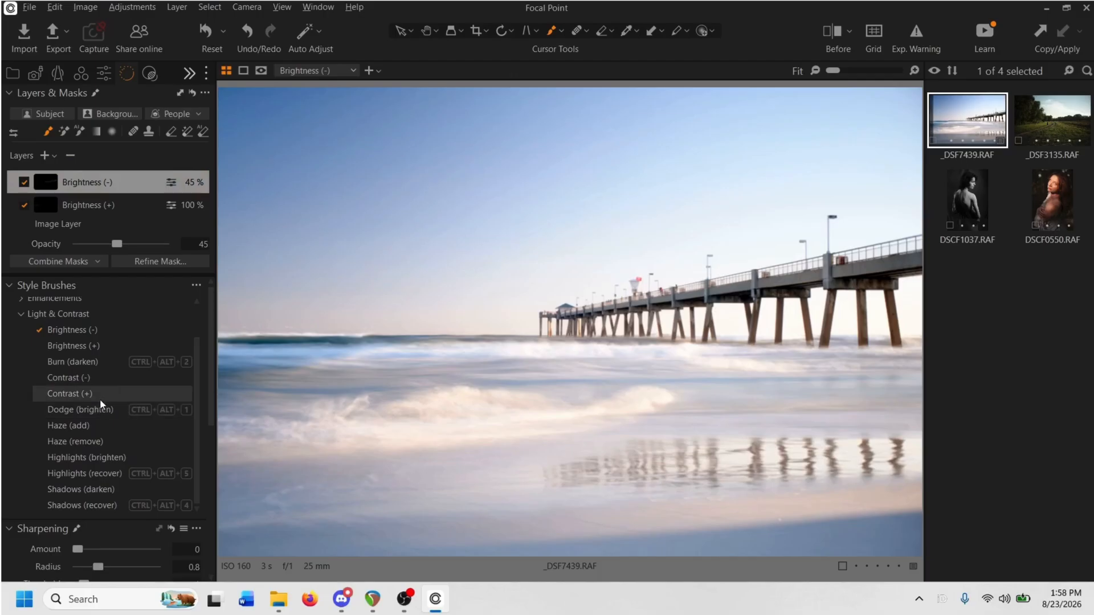
- Paint the Haze (remove) style brush over the pier's reflection in the wet sand, and reduce its layer's opacity to 37
left_click(91, 442)
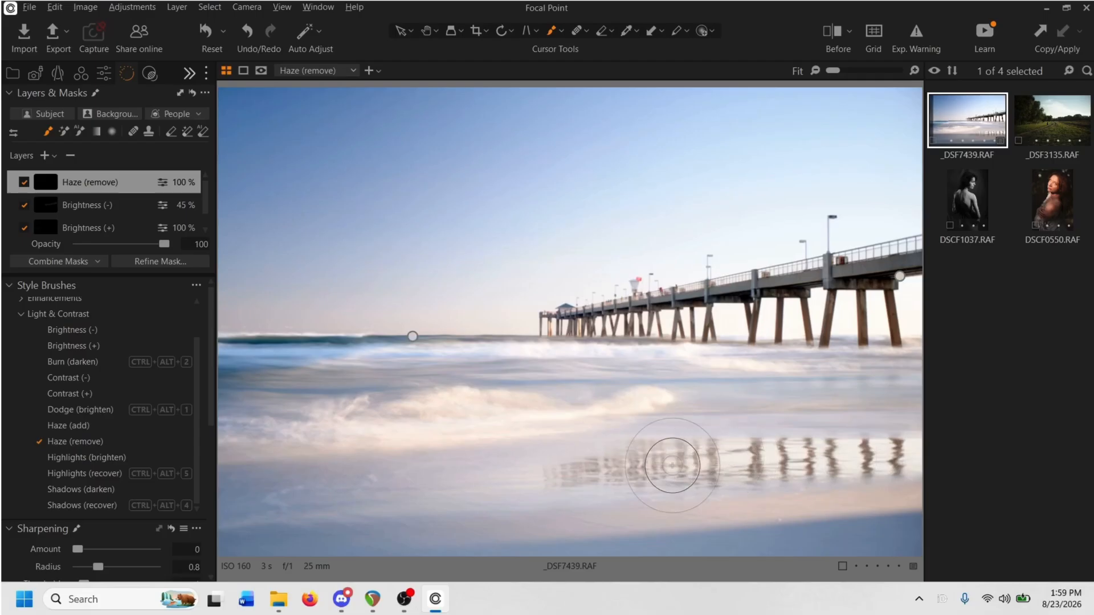
left_click_drag(607, 474, 883, 469)
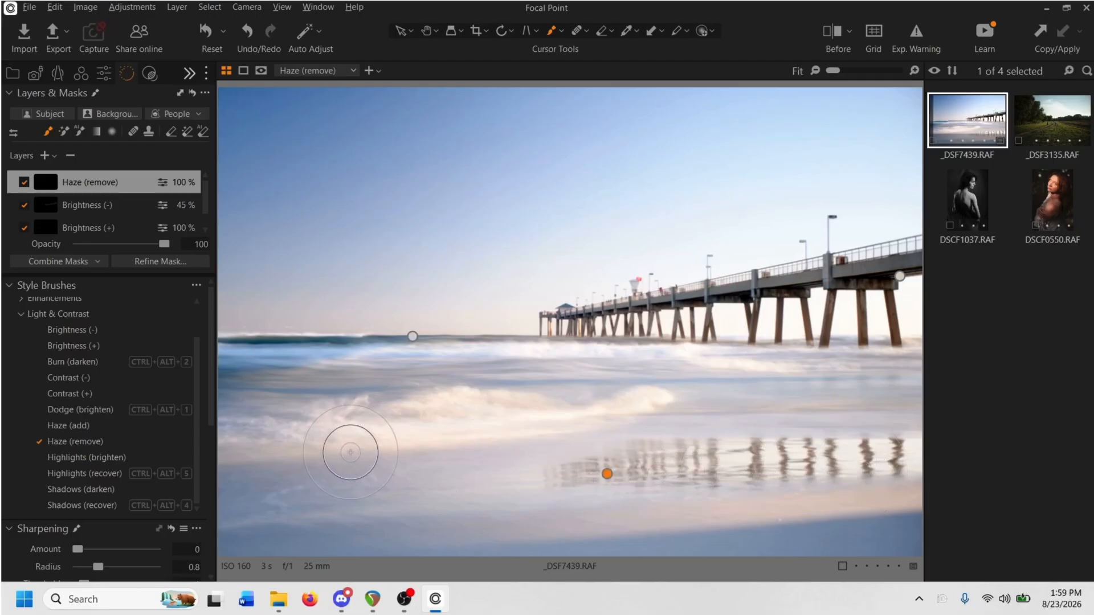
left_click(24, 182)
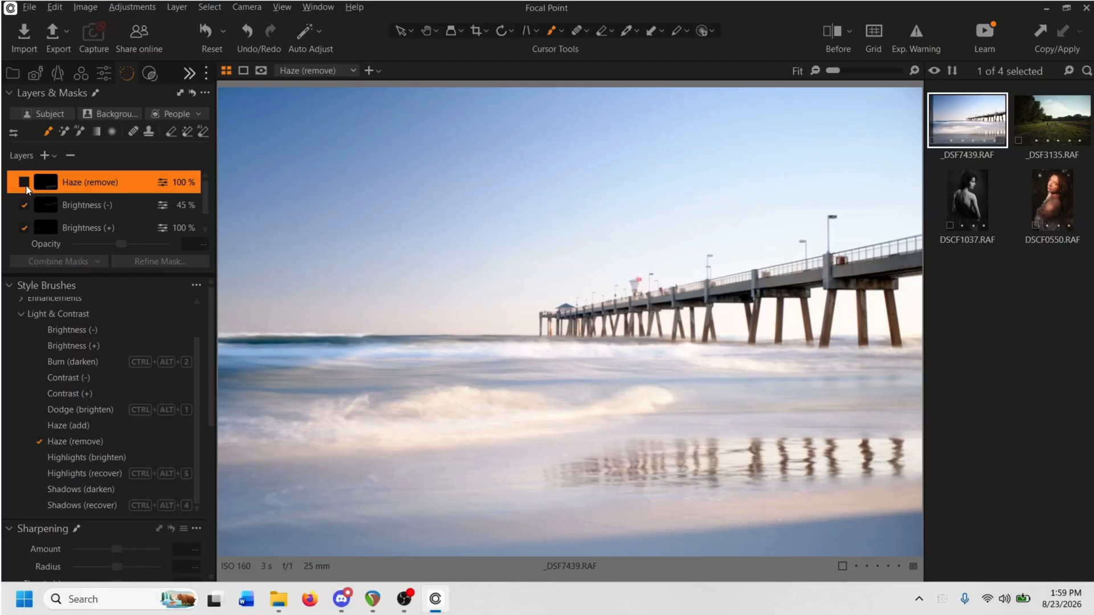
left_click(24, 184)
left_click(24, 182)
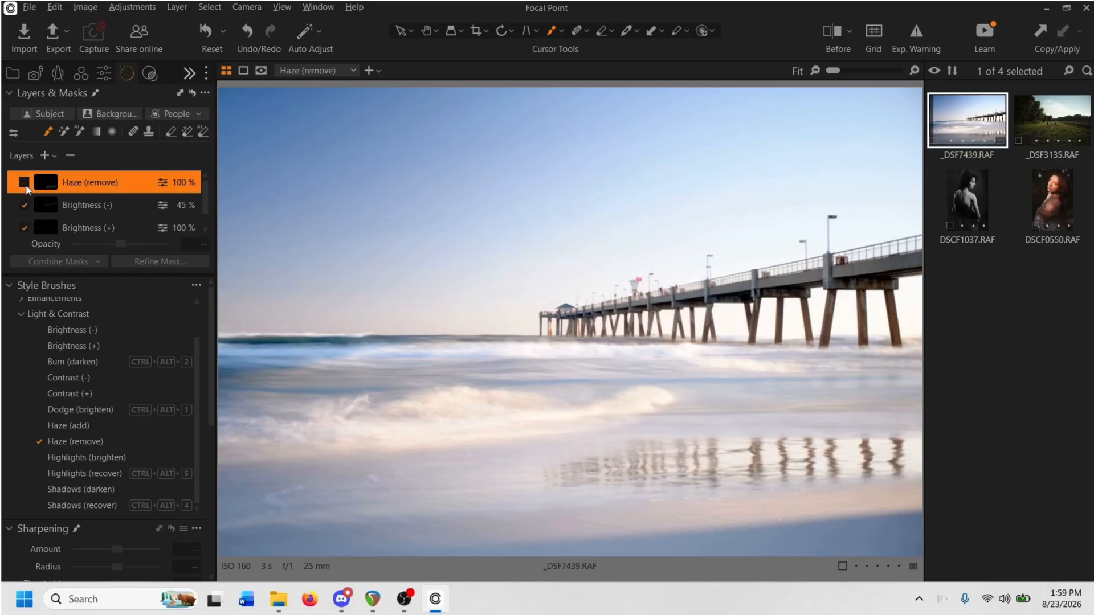
left_click(24, 183)
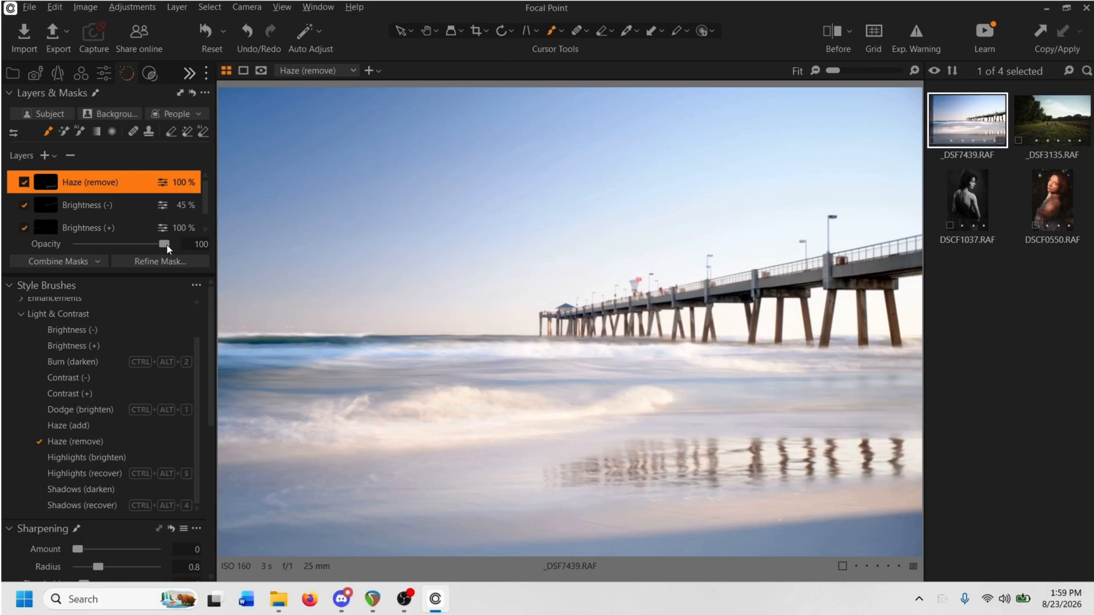
left_click_drag(166, 245, 164, 244)
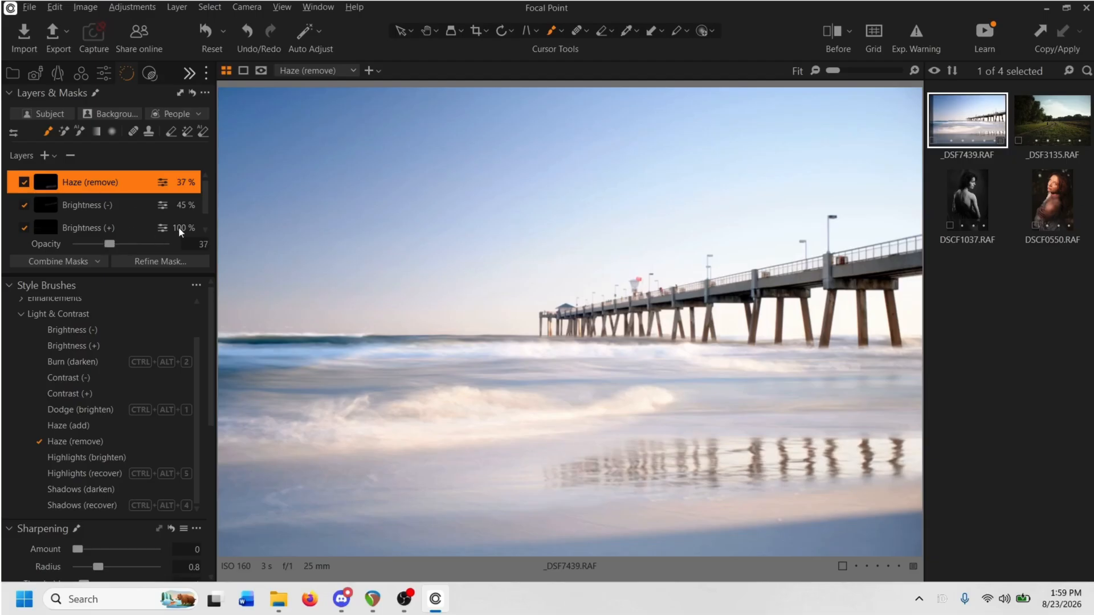
key("h")
- Switch to Discord to read the workshop chat, and return to Capture One
mouse_move(371, 607)
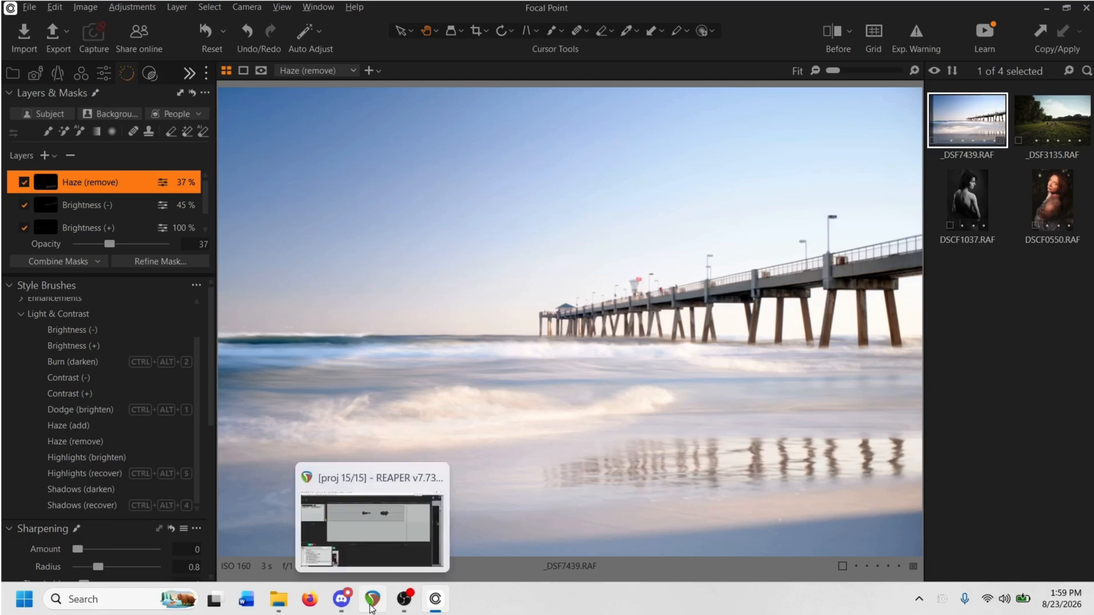
left_click(341, 599)
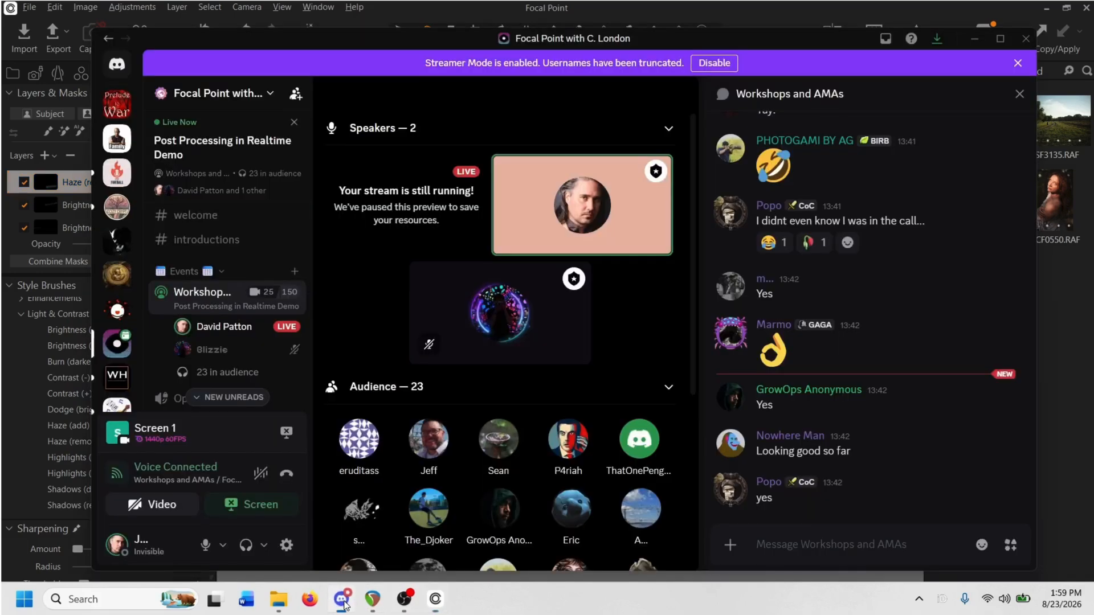
scroll(888, 317, "up", 5)
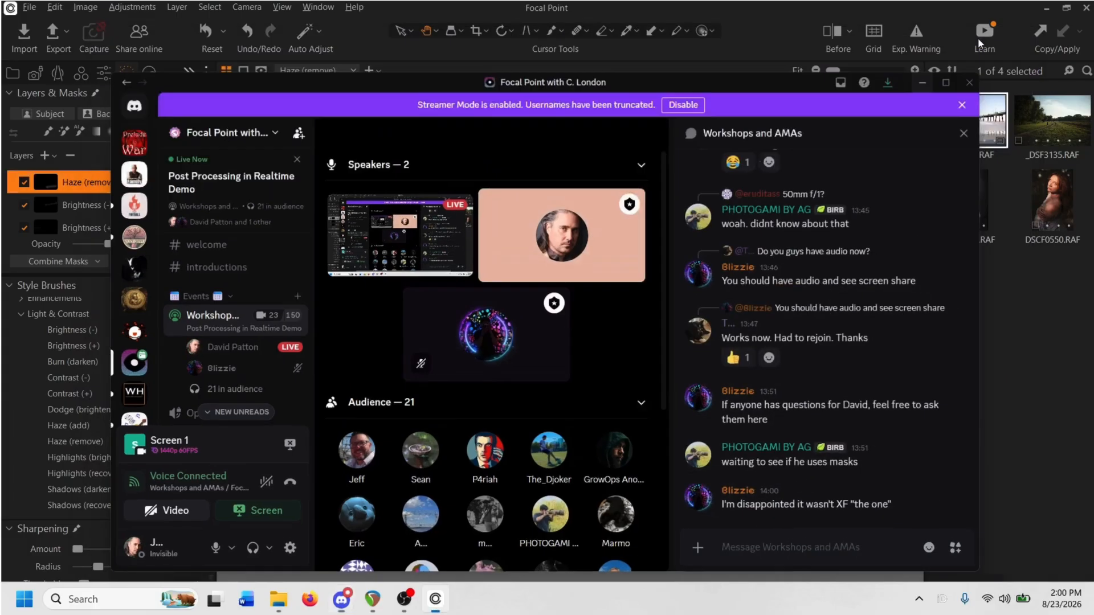
left_click(975, 39)
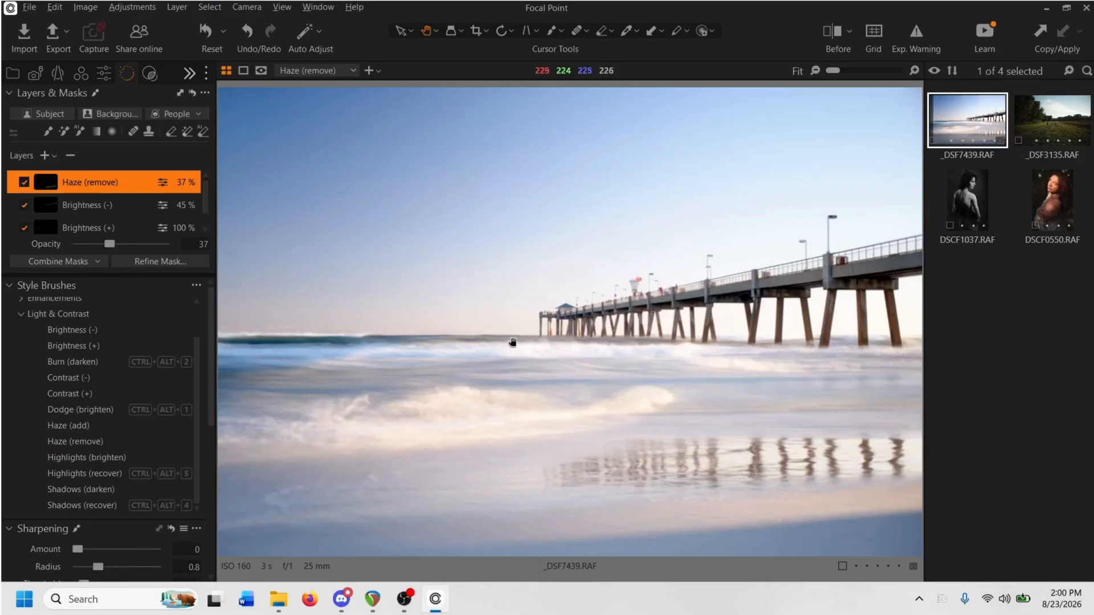
- Examine the painted mask areas of the Brightness (-), Haze (remove) and Brightness (+) layers with the mask overlay on
scroll(79, 201, "down", 1)
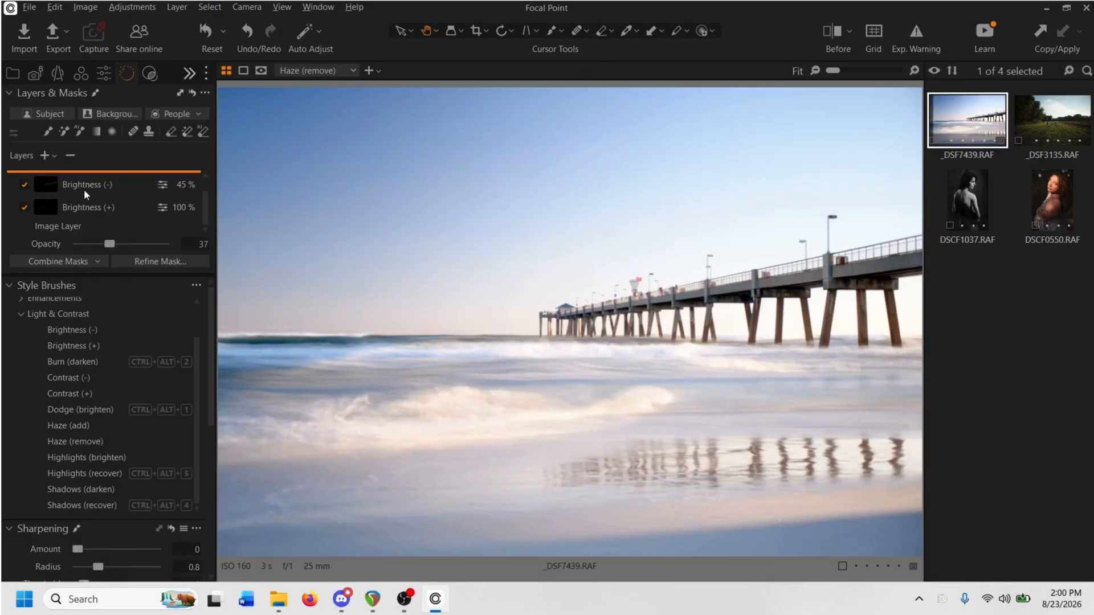
scroll(84, 192, "up", 1)
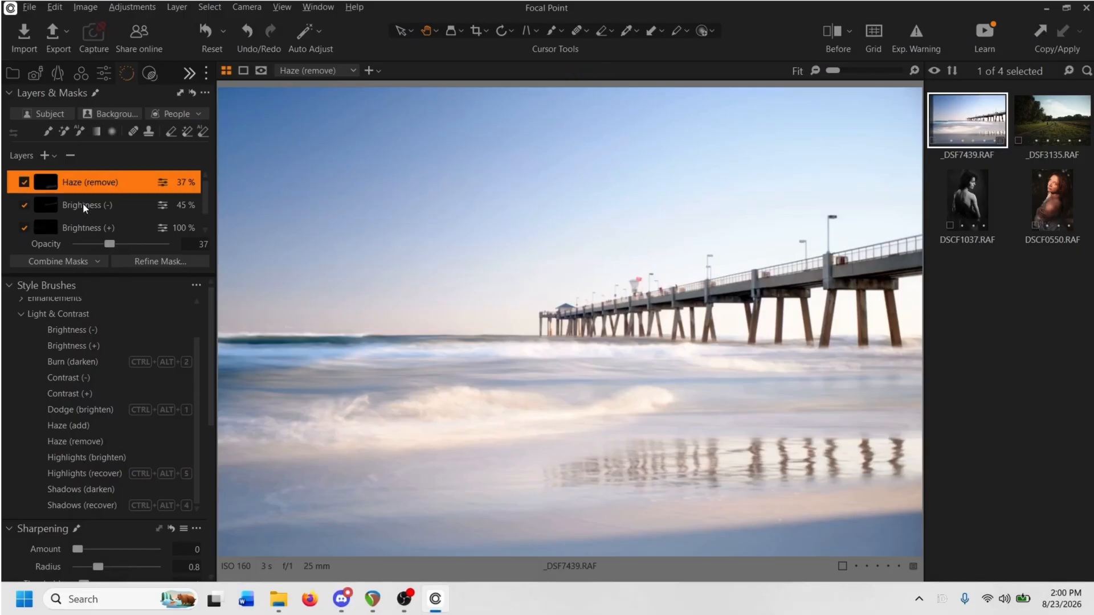
left_click(83, 203)
key("m")
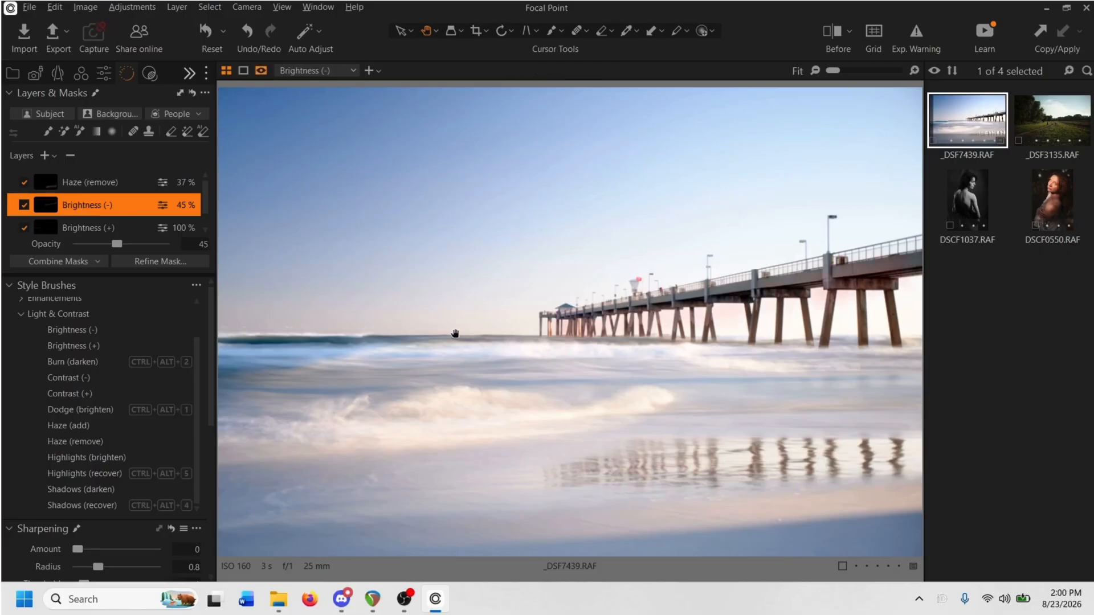
left_click(69, 189)
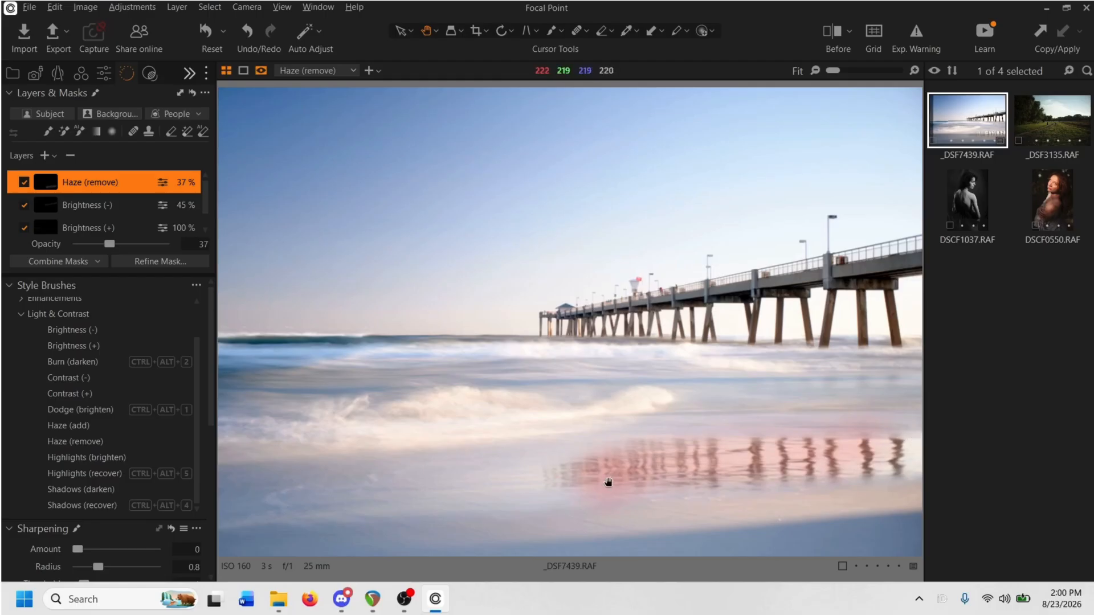
scroll(114, 226, "down", 1)
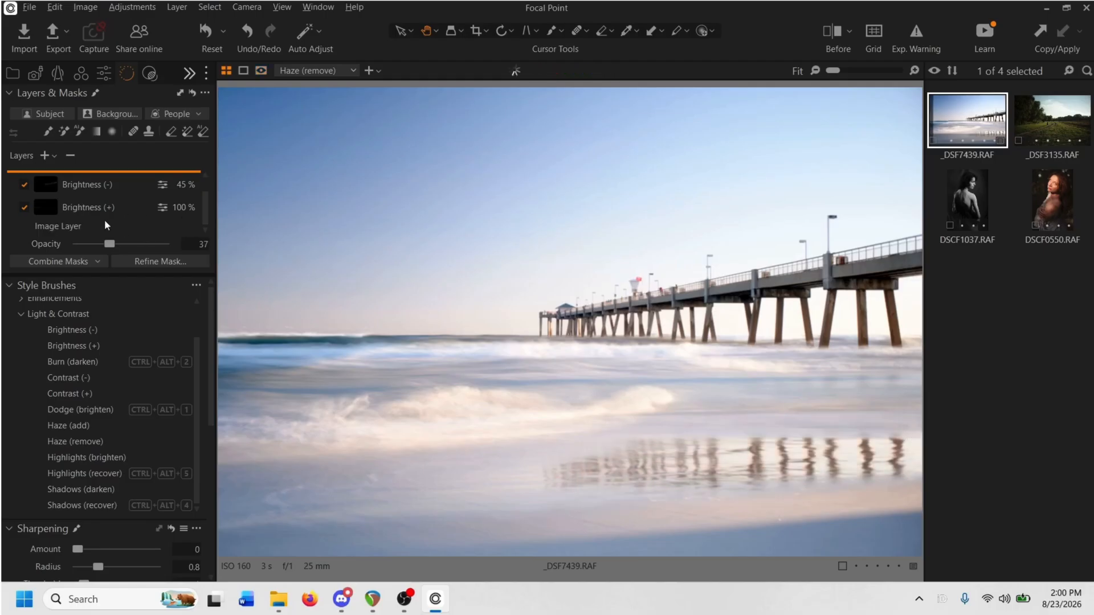
left_click(101, 207)
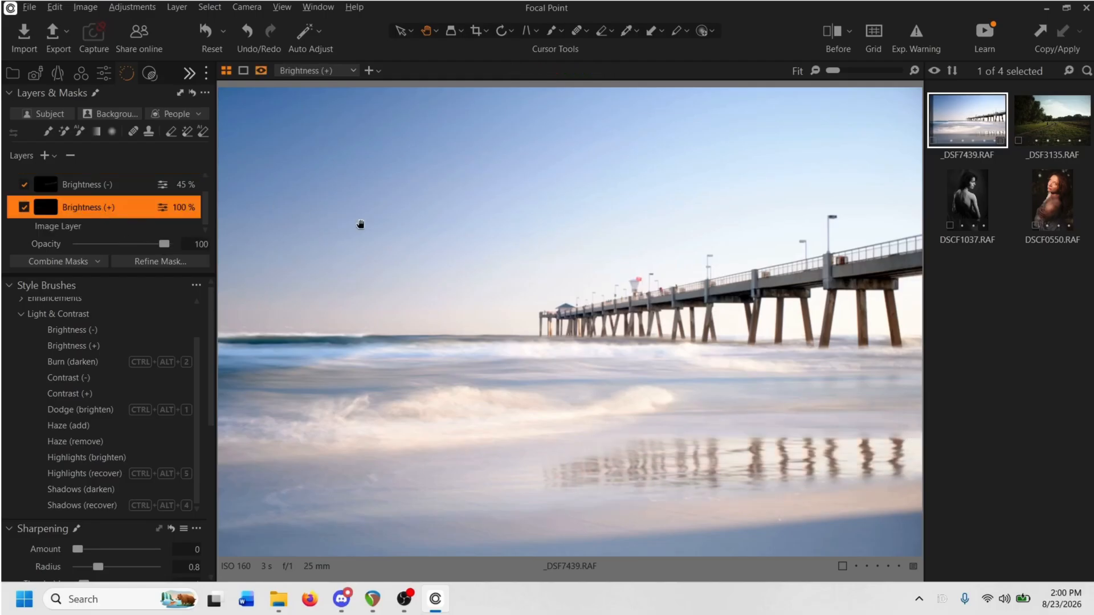
left_click(95, 181)
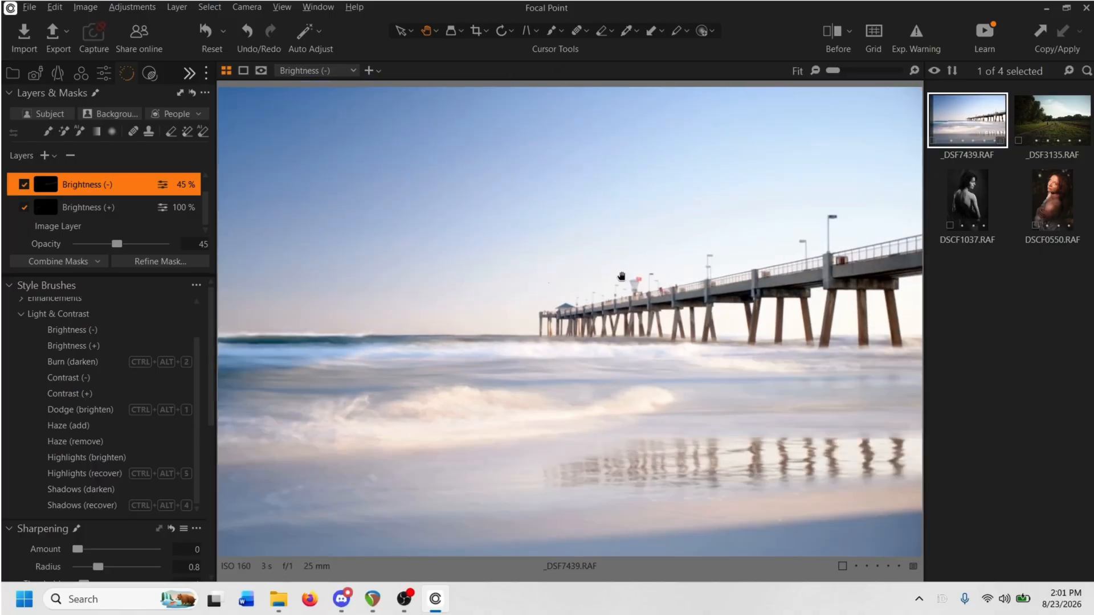
- Open the field path photo _DSF3135.RAF for editing, and turn on the exposure warning
left_click(1051, 126)
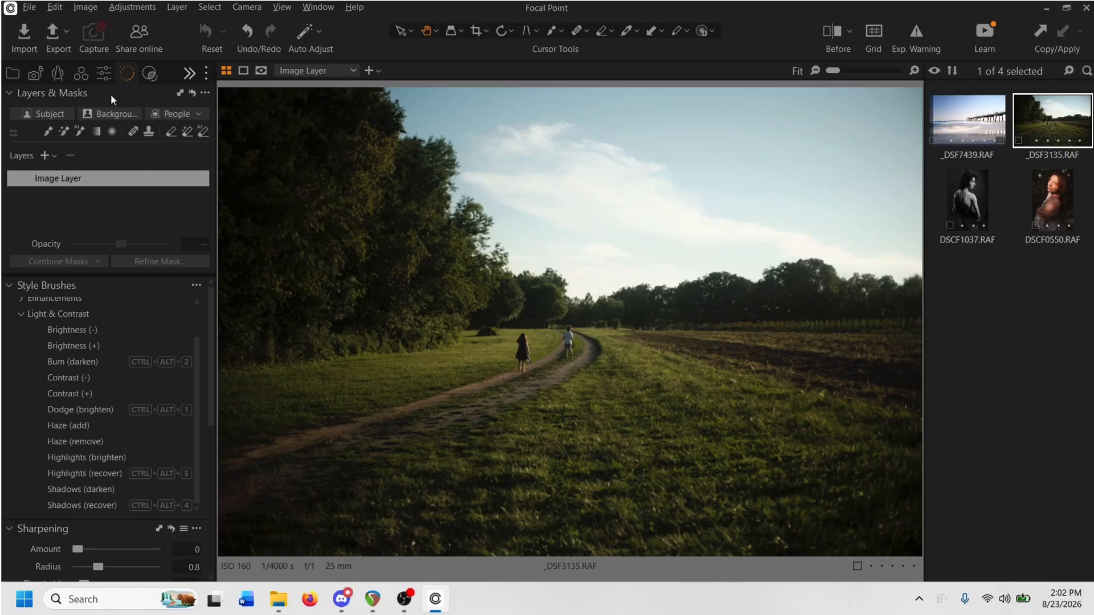
left_click(85, 76)
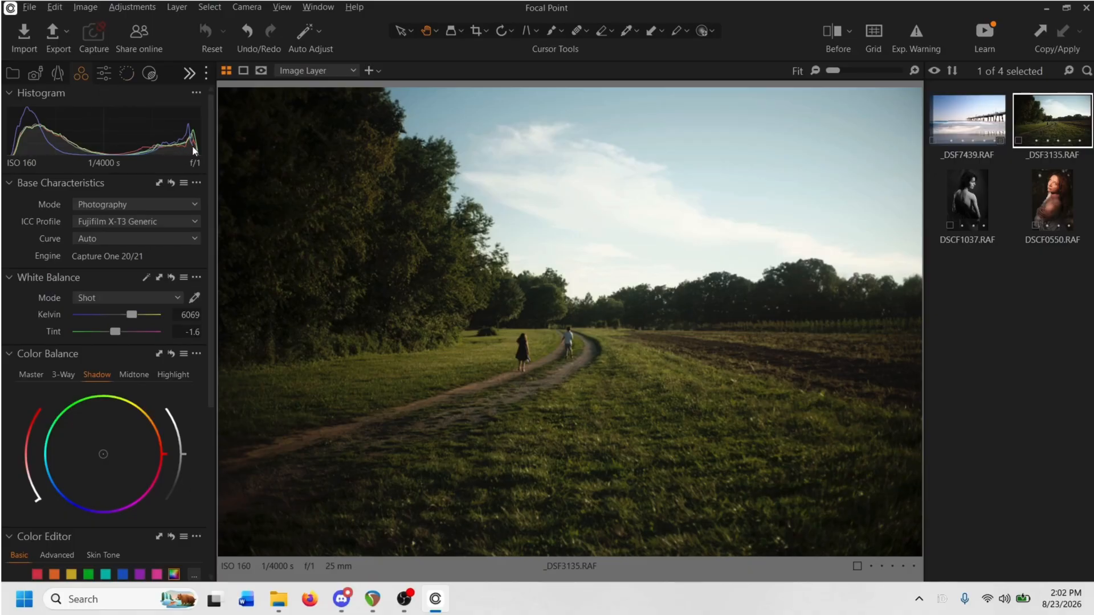
left_click(918, 31)
left_click(102, 76)
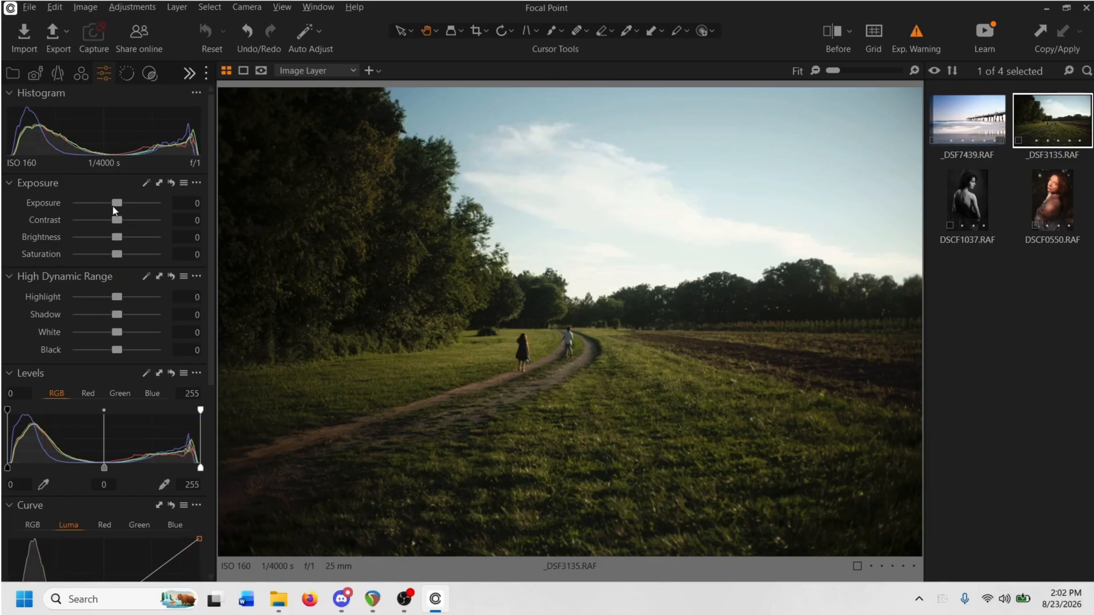
- Try an exposure of 1.11 on the field photo, reset it to 0, and raise the brightness to 32 instead
left_click_drag(116, 204, 127, 203)
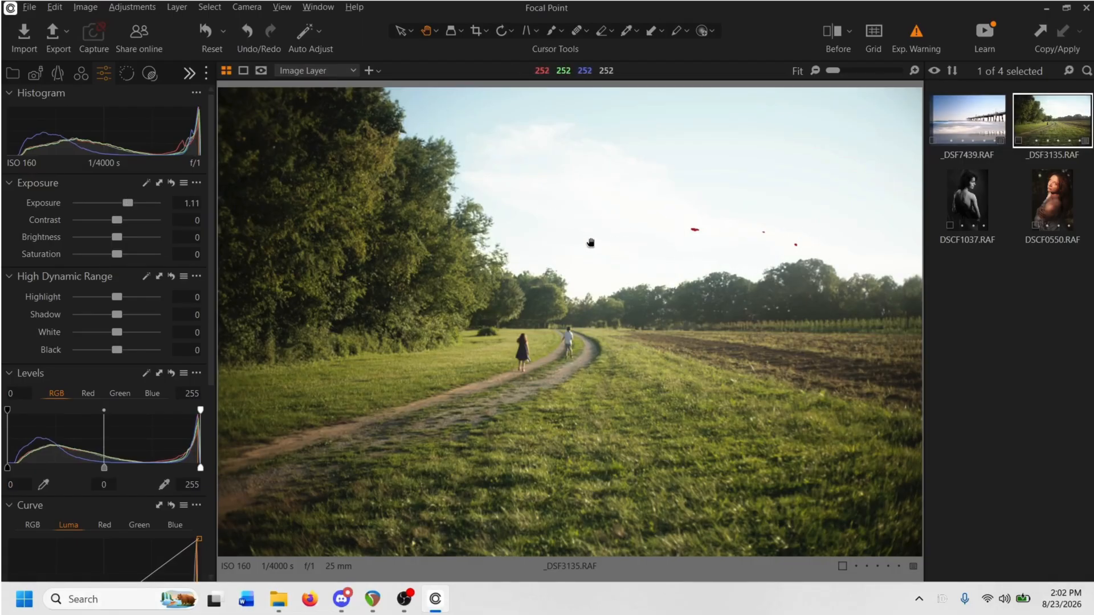
double_click(130, 202)
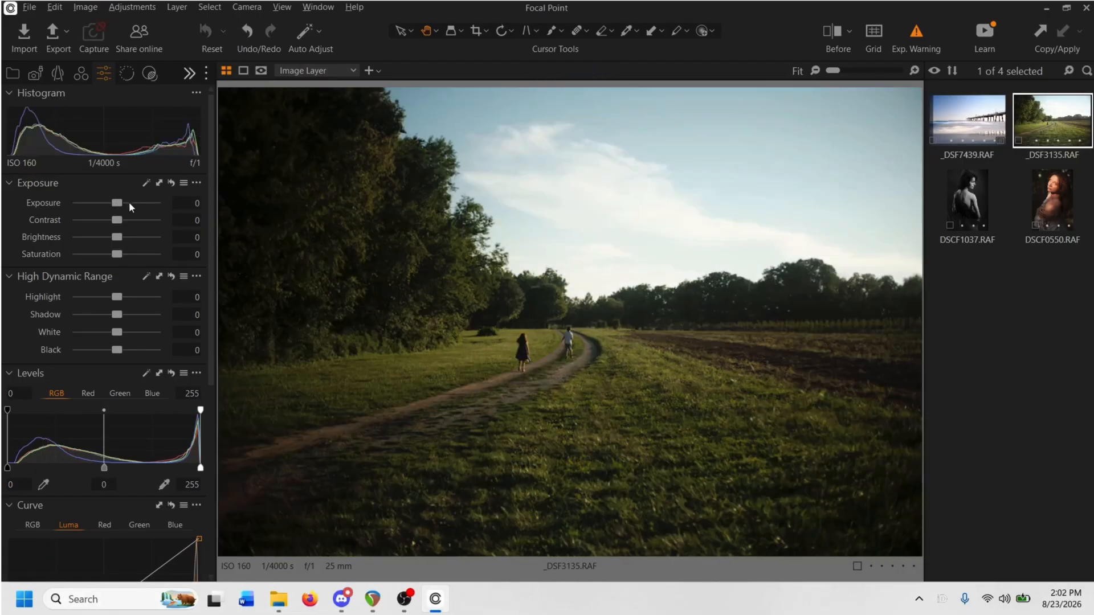
left_click_drag(117, 238, 142, 228)
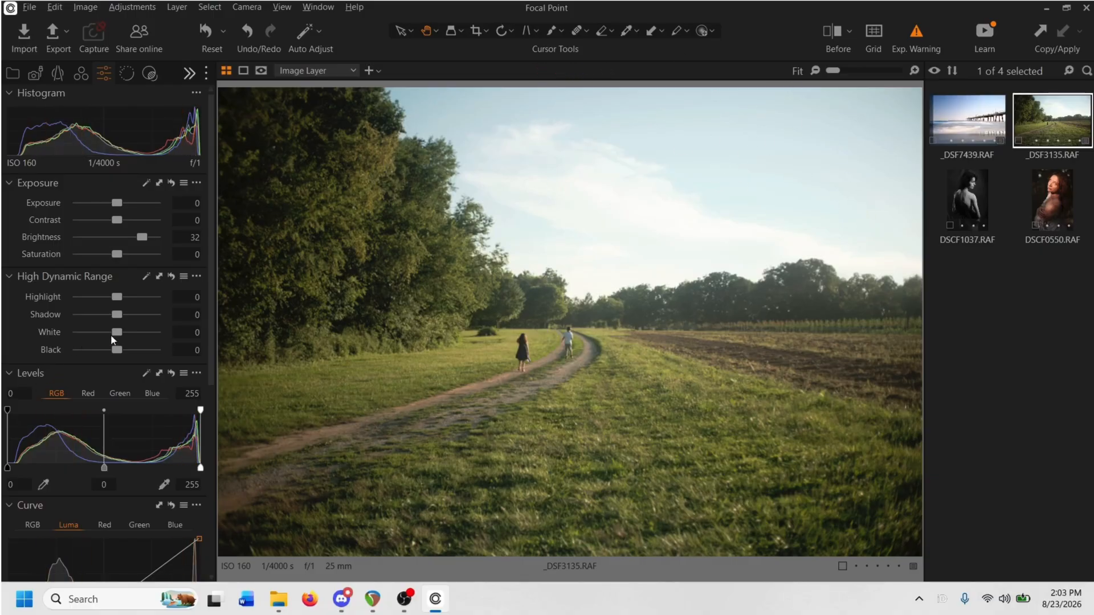
- Set the field photo's White to -25, and try Highlight at -100 before resetting it to 0
left_click_drag(117, 335, 107, 327)
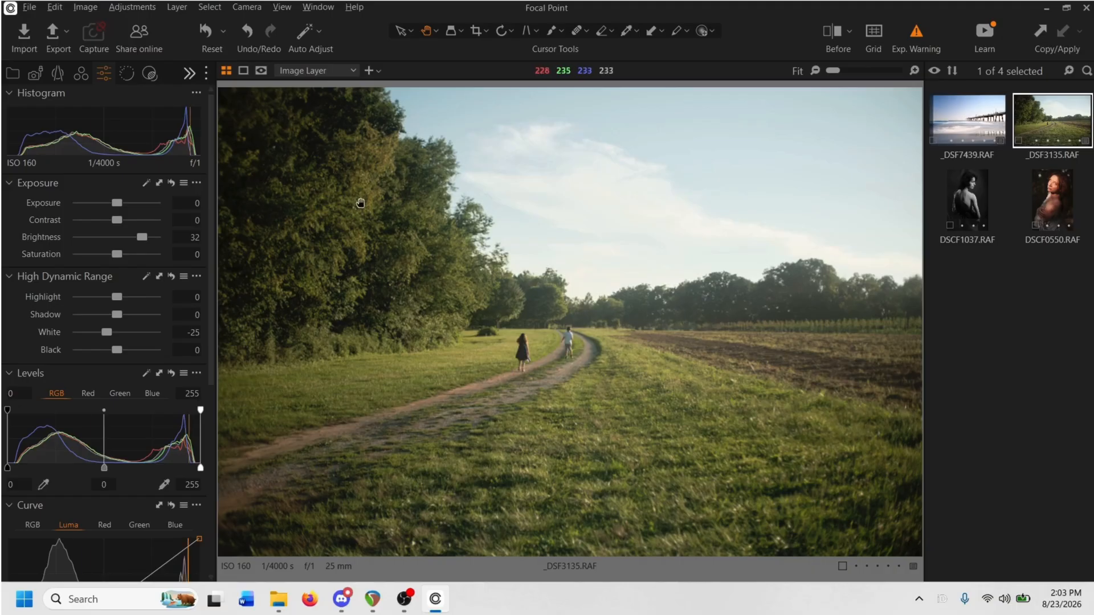
left_click_drag(116, 297, 66, 299)
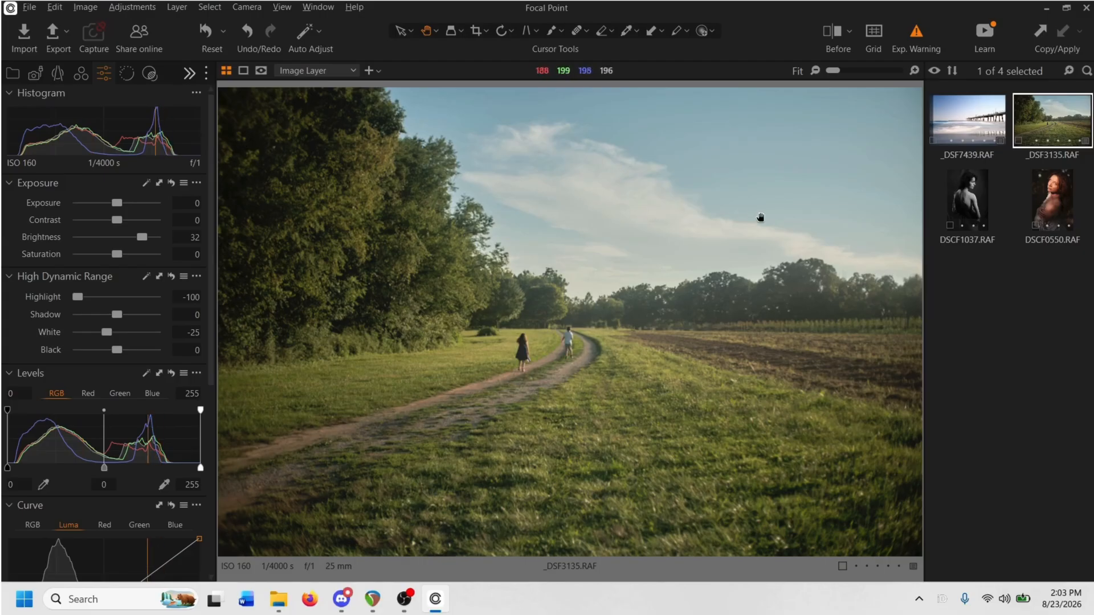
double_click(71, 296)
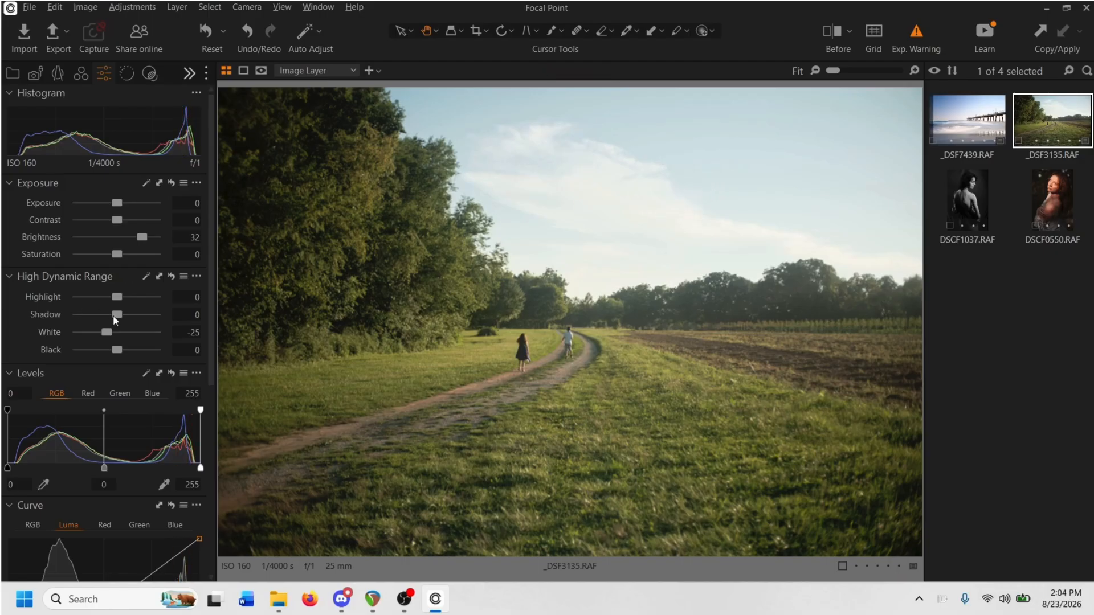
- Lift the field photo's shadows by setting Shadow to 19
left_click_drag(113, 317, 126, 319)
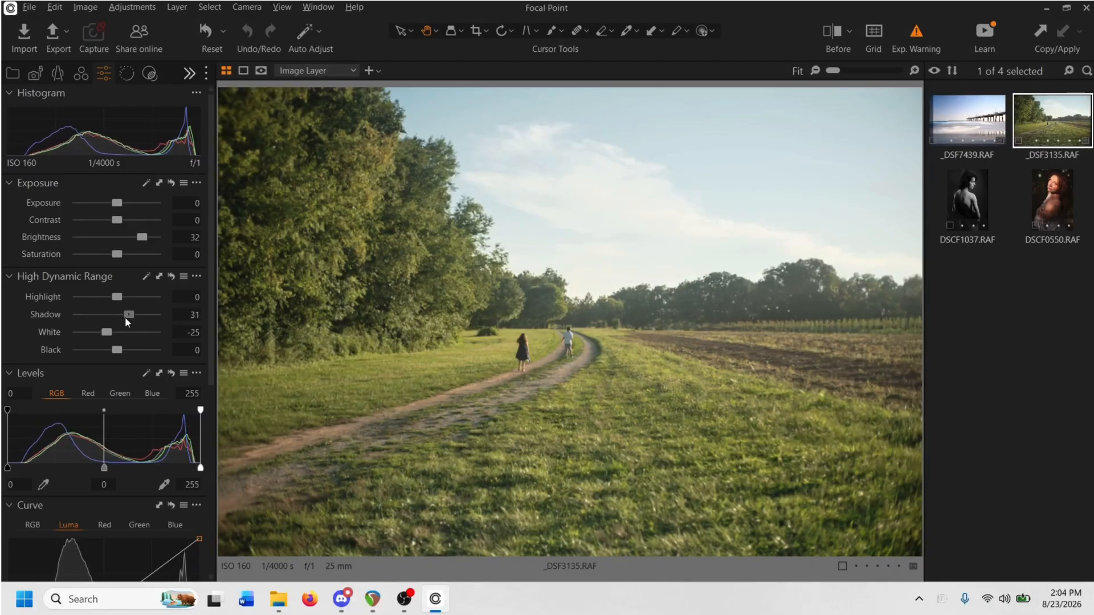
left_click(125, 317)
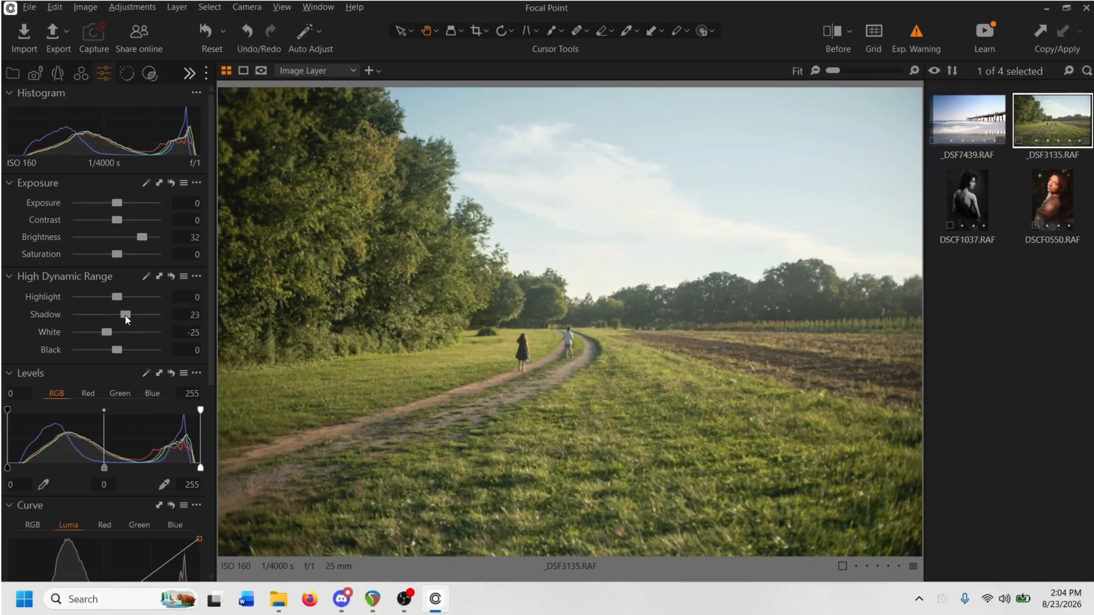
left_click_drag(125, 317, 123, 316)
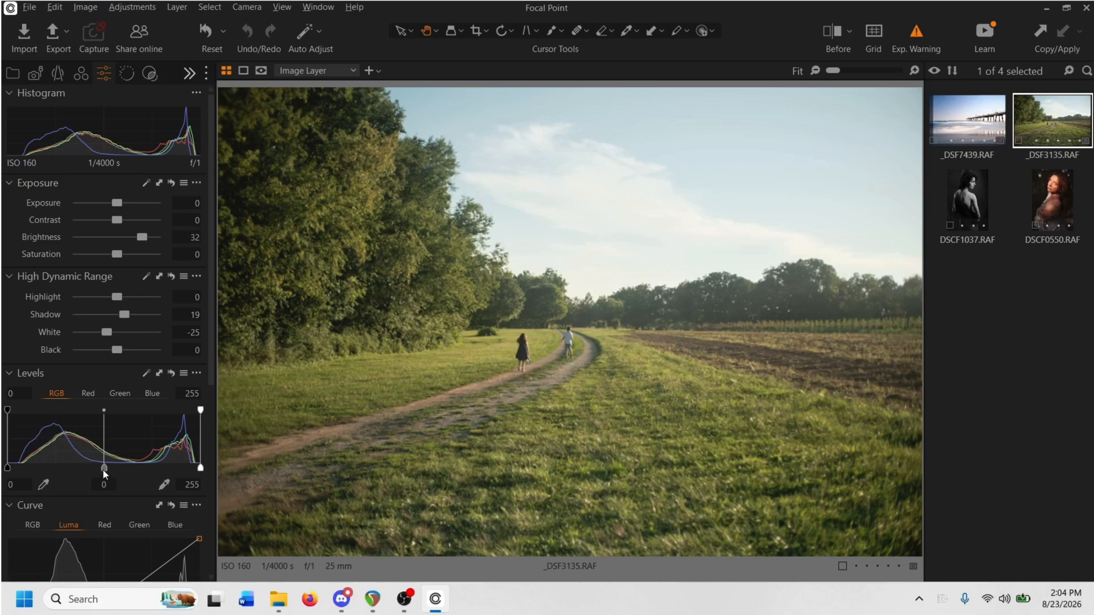
- Darken the field photo's midtones in Levels to -0.16, and set White to -13
left_click_drag(104, 470, 121, 469)
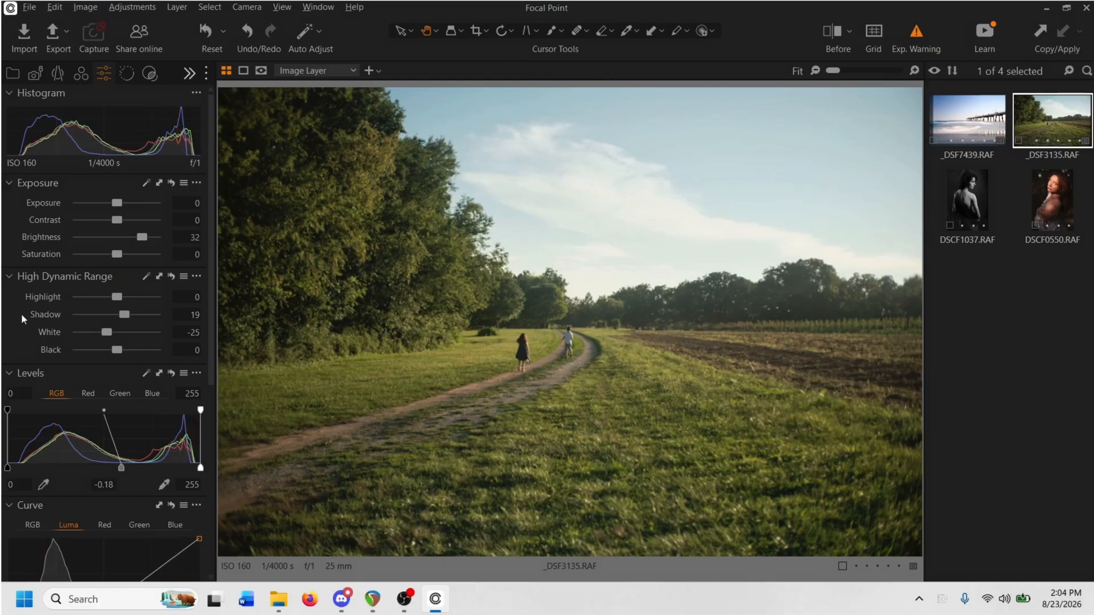
double_click(106, 333)
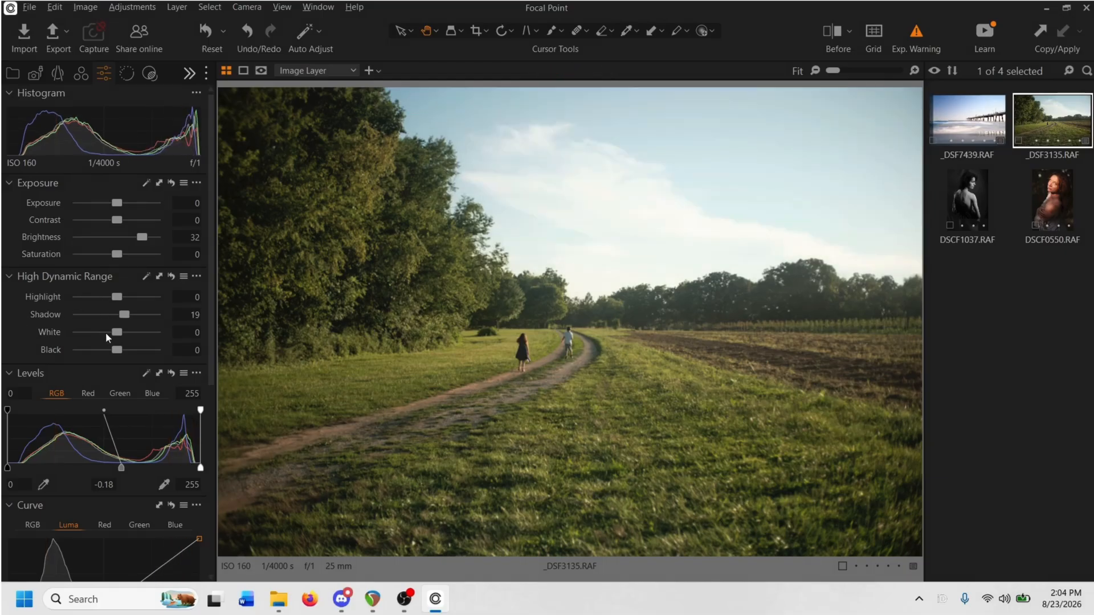
mouse_move(120, 468)
left_mouse_down()
mouse_move(139, 466)
mouse_move(119, 468)
mouse_move(122, 454)
left_mouse_up()
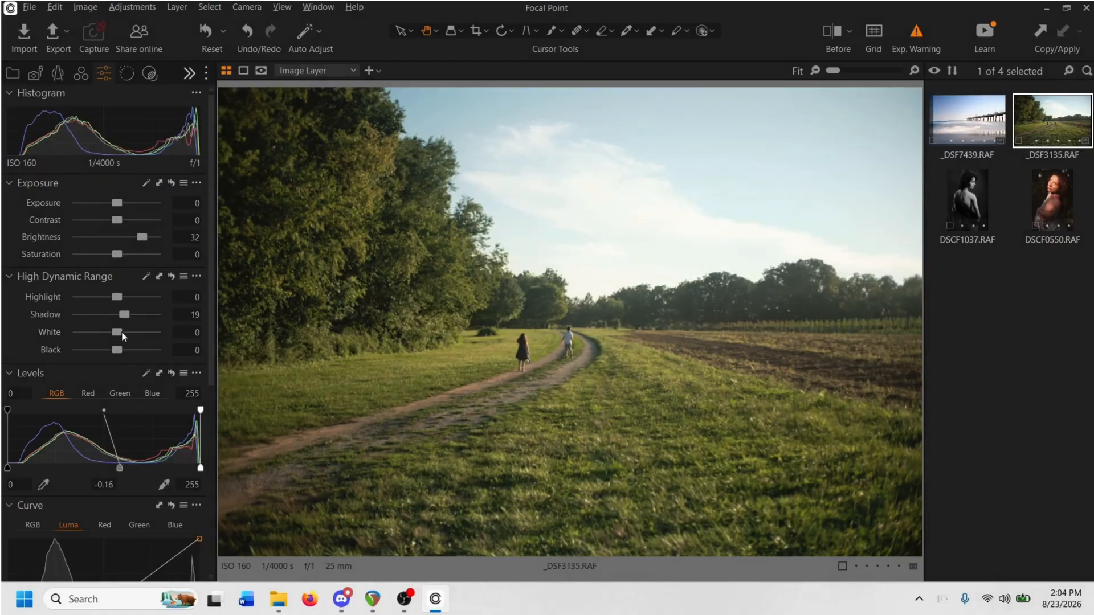
scroll(117, 333, "down", 7)
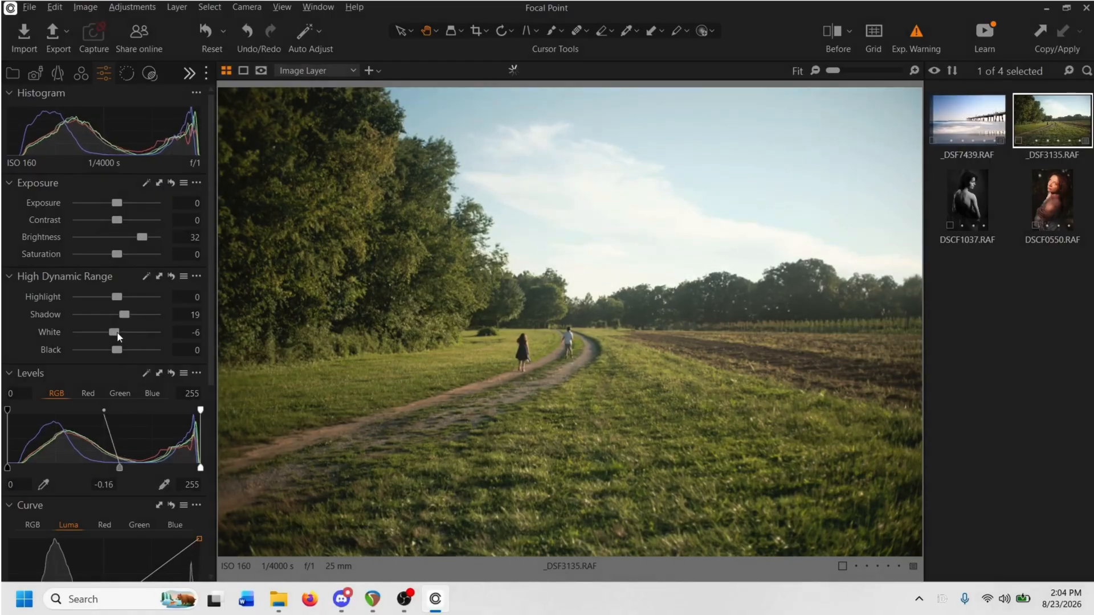
scroll(118, 327, "down", 3)
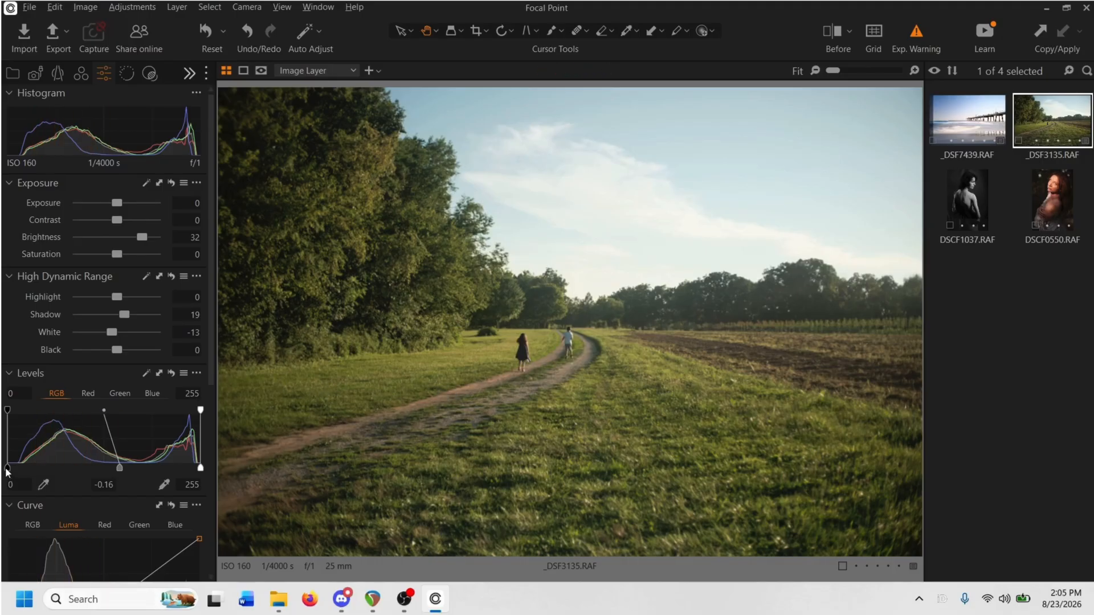
- Try raising the Levels black point to 17 and 29, and return it to 0
left_click_drag(7, 469, 20, 468)
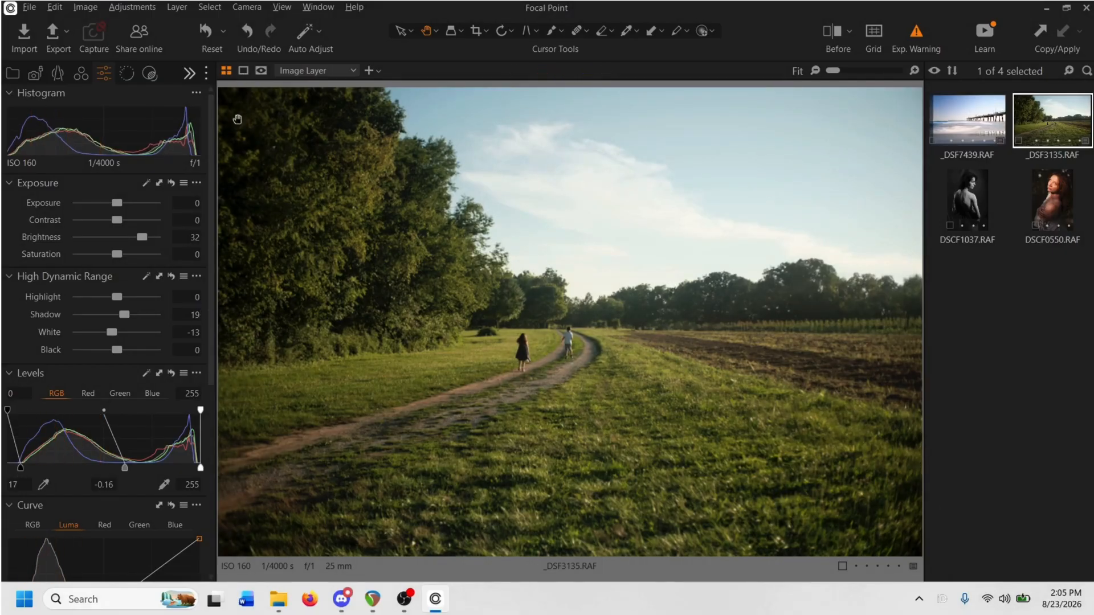
left_click_drag(20, 466, 29, 467)
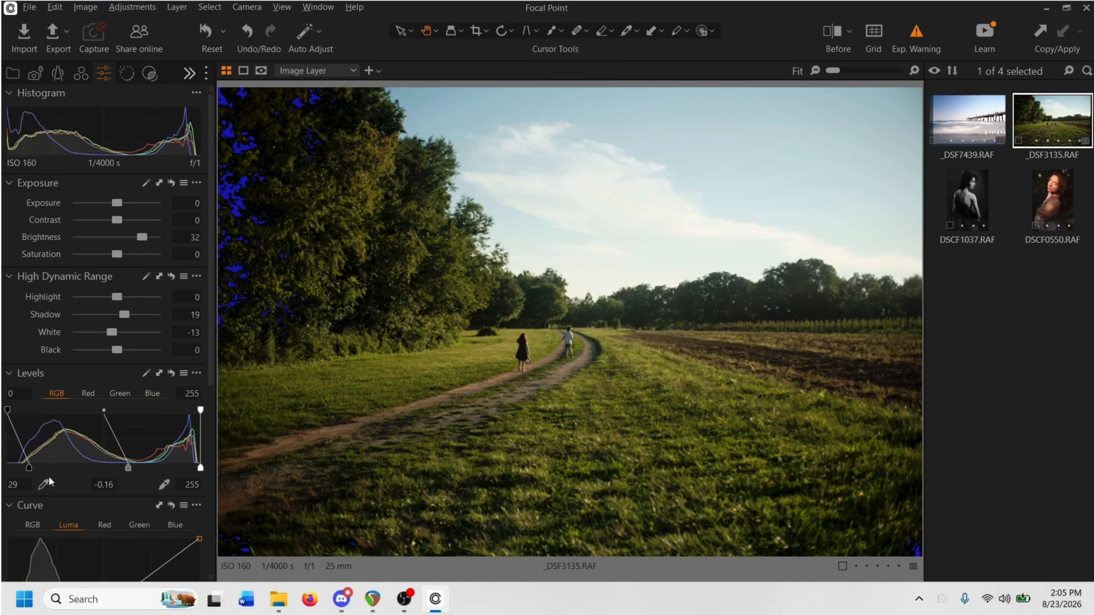
left_click_drag(26, 469, 3, 470)
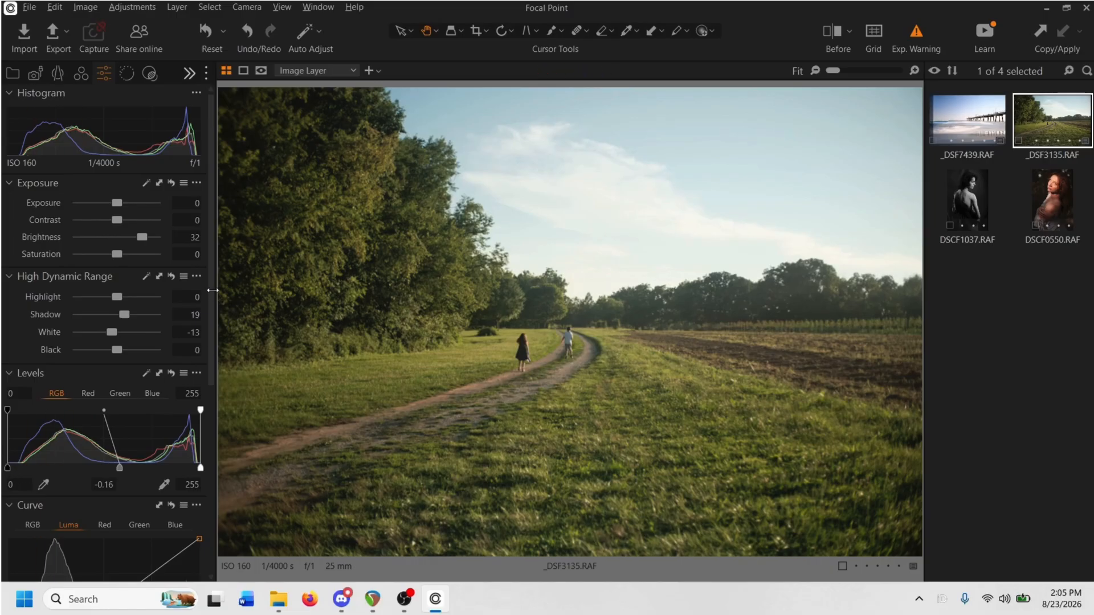
- Shape the Luma curve with an anchor point low in the shadows and a second point raised slightly above the middle
scroll(182, 367, "down", 3)
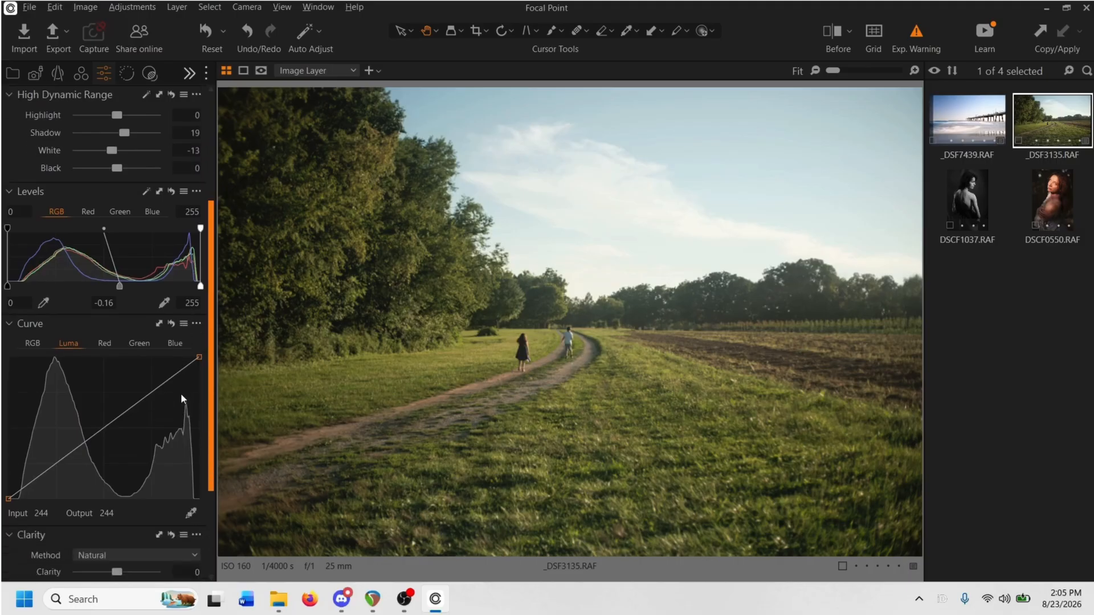
scroll(183, 399, "down", 1)
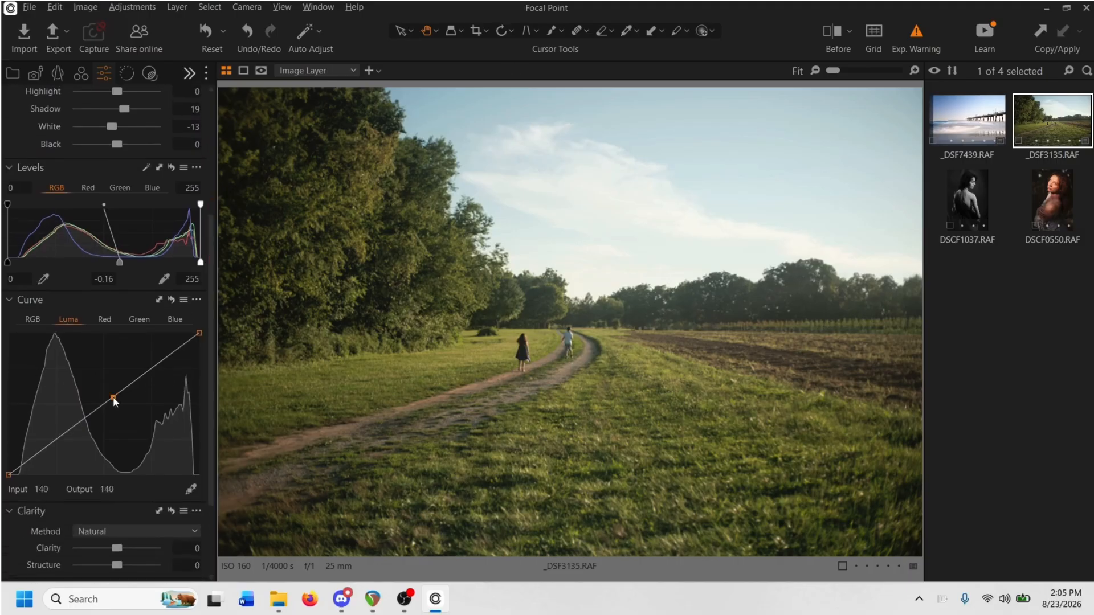
left_click_drag(137, 381, 135, 372)
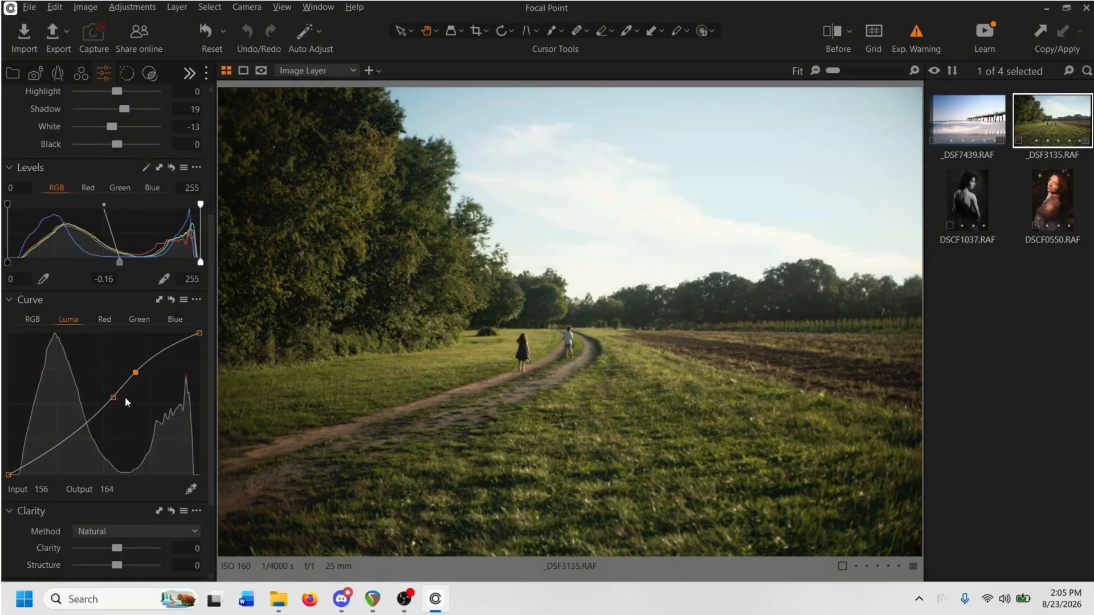
left_click_drag(112, 397, 36, 455)
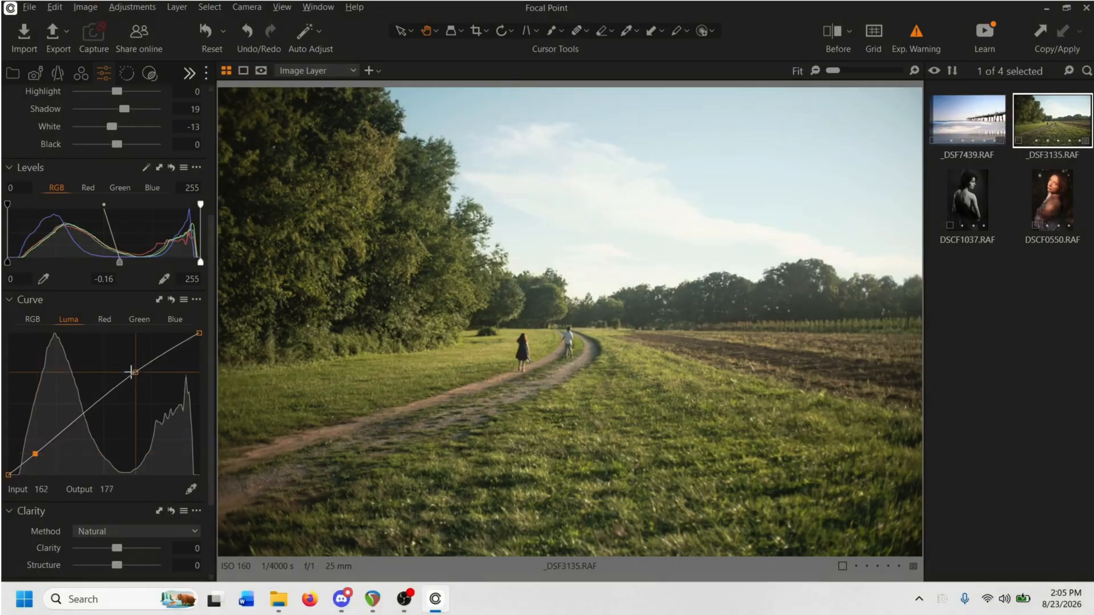
mouse_move(134, 373)
left_mouse_down()
mouse_move(125, 386)
mouse_move(147, 403)
mouse_move(124, 375)
left_mouse_up()
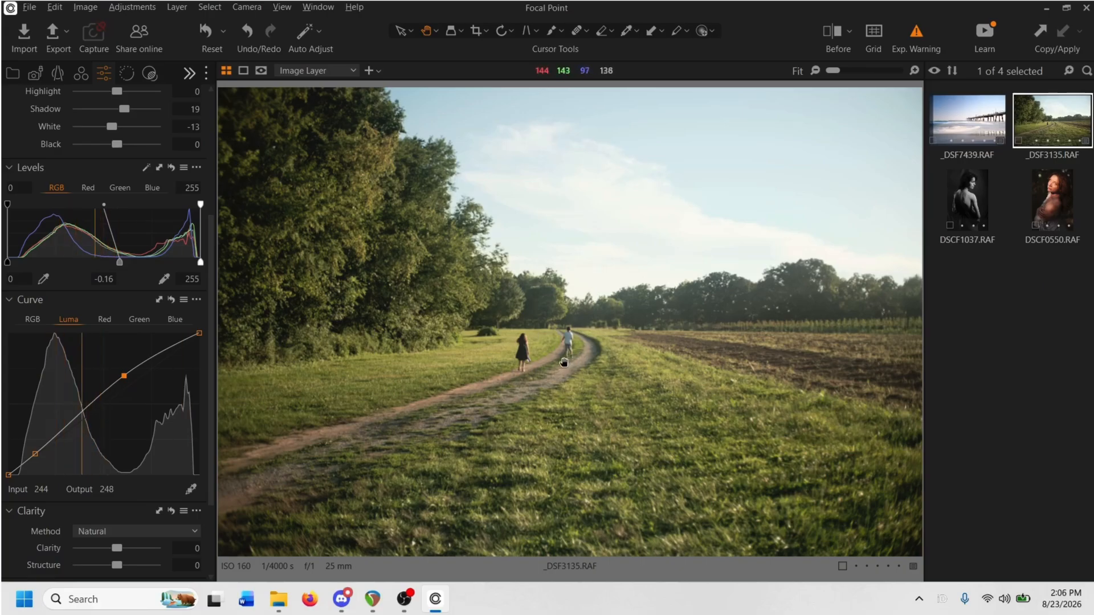
- Set the field photo's Clarity to 7 and Structure to 3 with the Natural method, and the Dehaze amount to 4
scroll(562, 363, "up", 3)
scroll(548, 338, "down", 3)
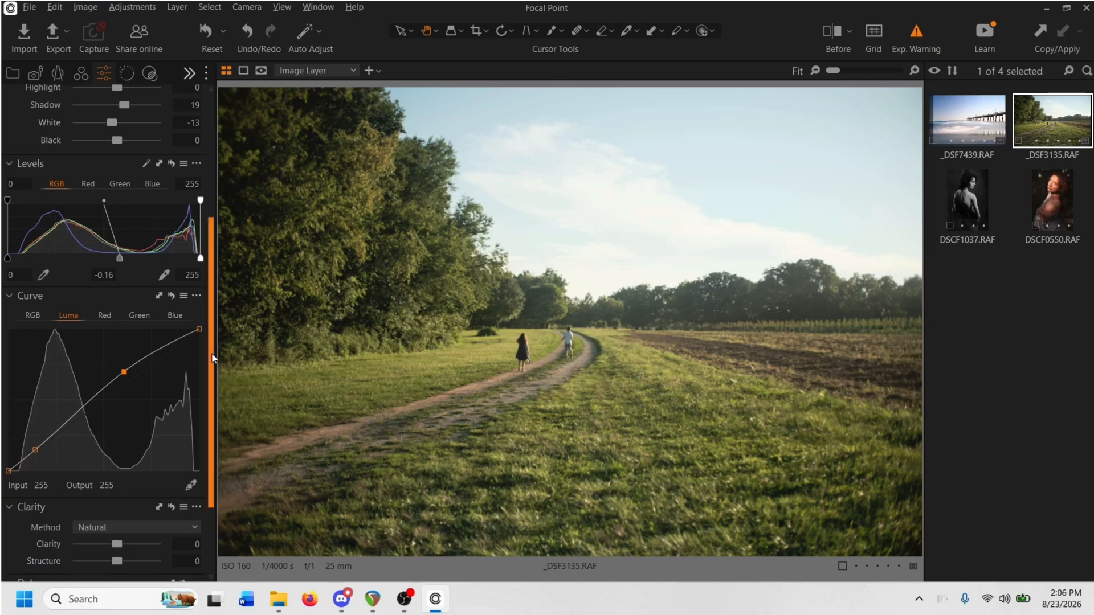
left_click_drag(211, 350, 219, 425)
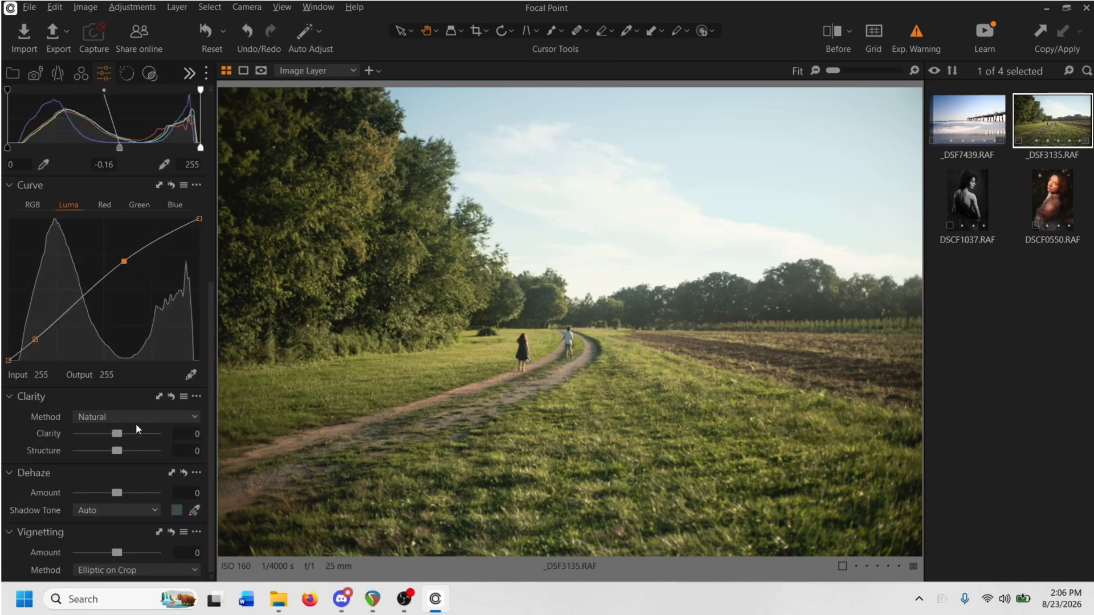
scroll(135, 433, "up", 3)
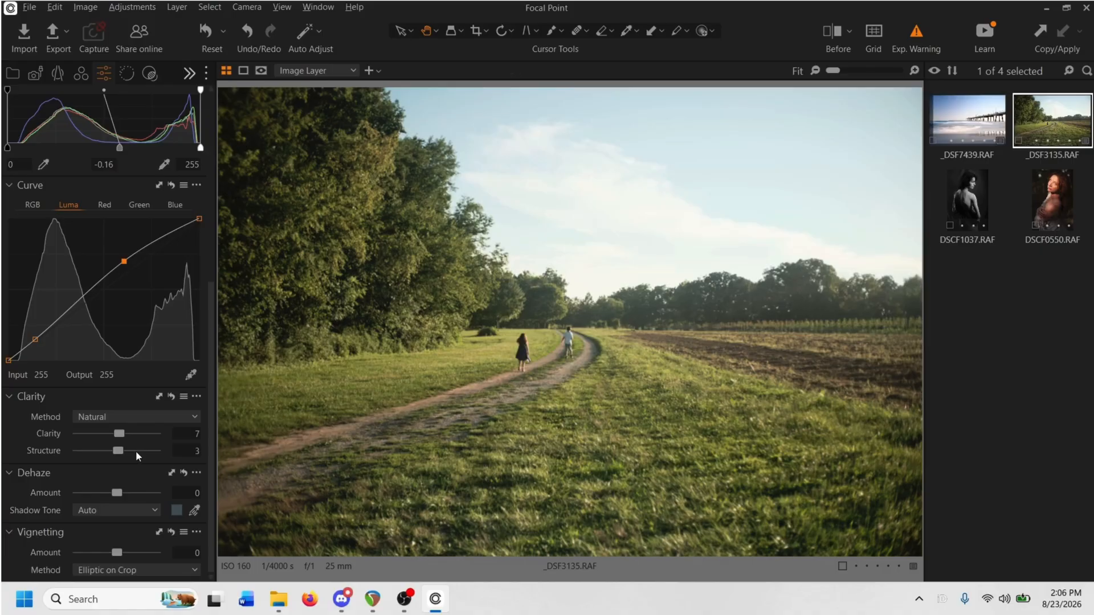
scroll(136, 450, "up", 2)
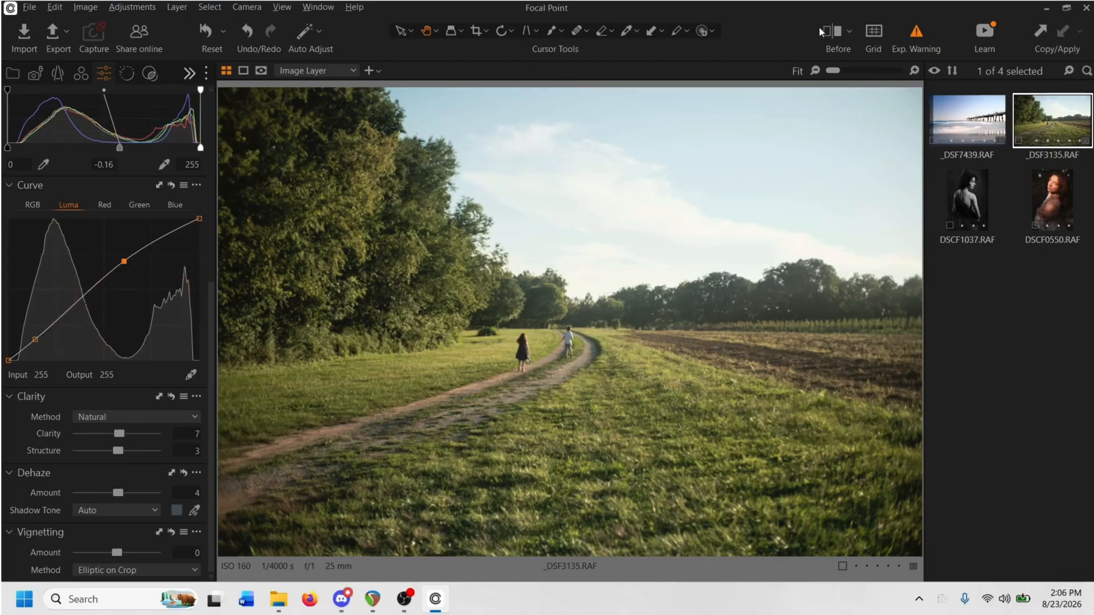
- Compare the field photo before and after the edits with the split view, and close the comparison
left_click(837, 30)
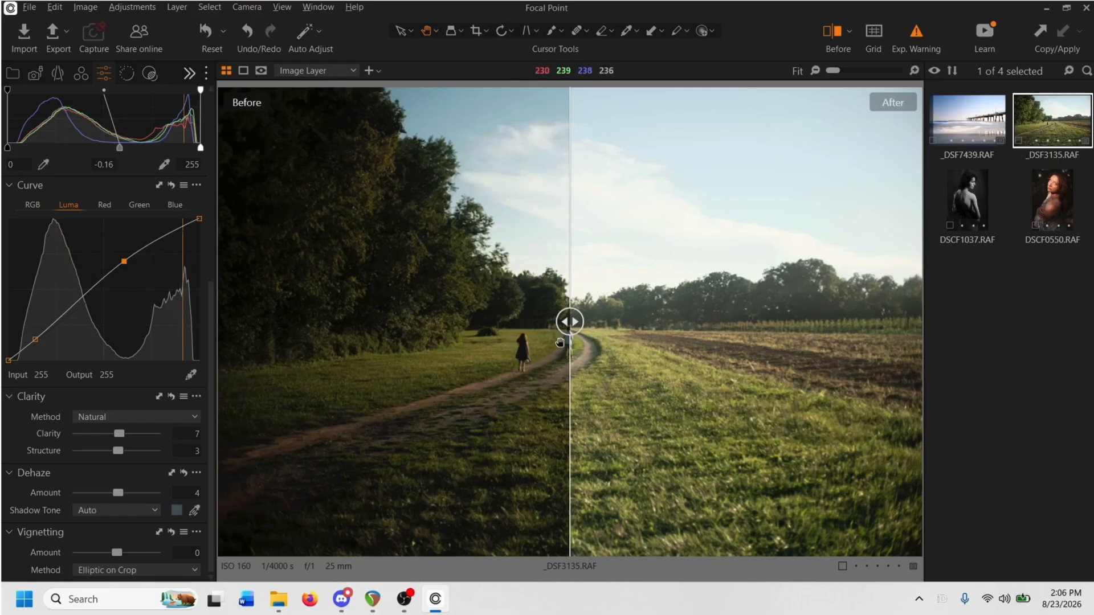
left_click_drag(570, 322, 547, 322)
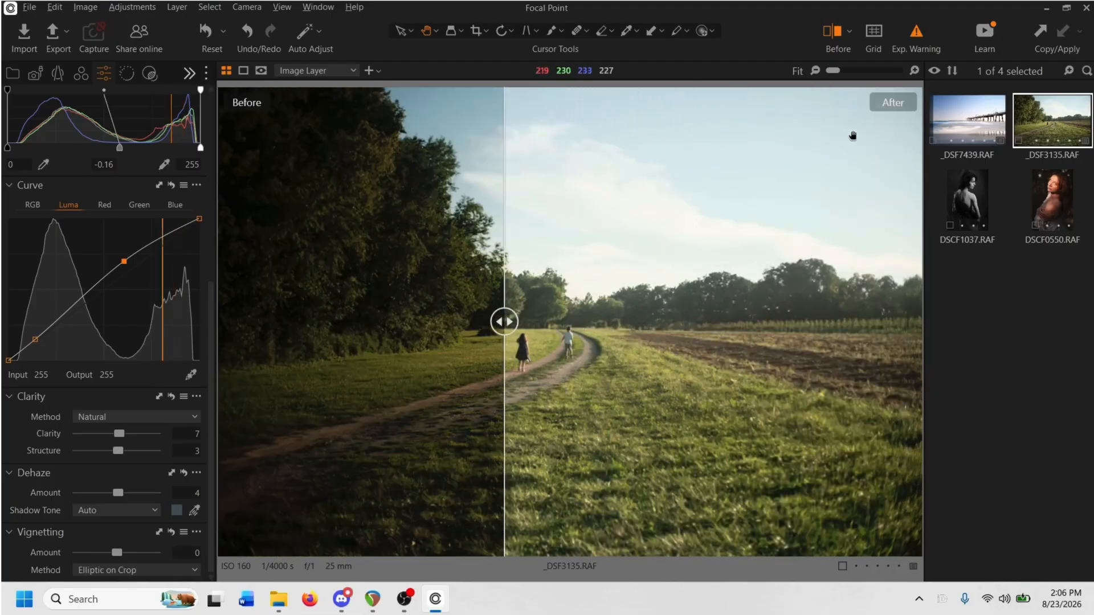
left_click(833, 31)
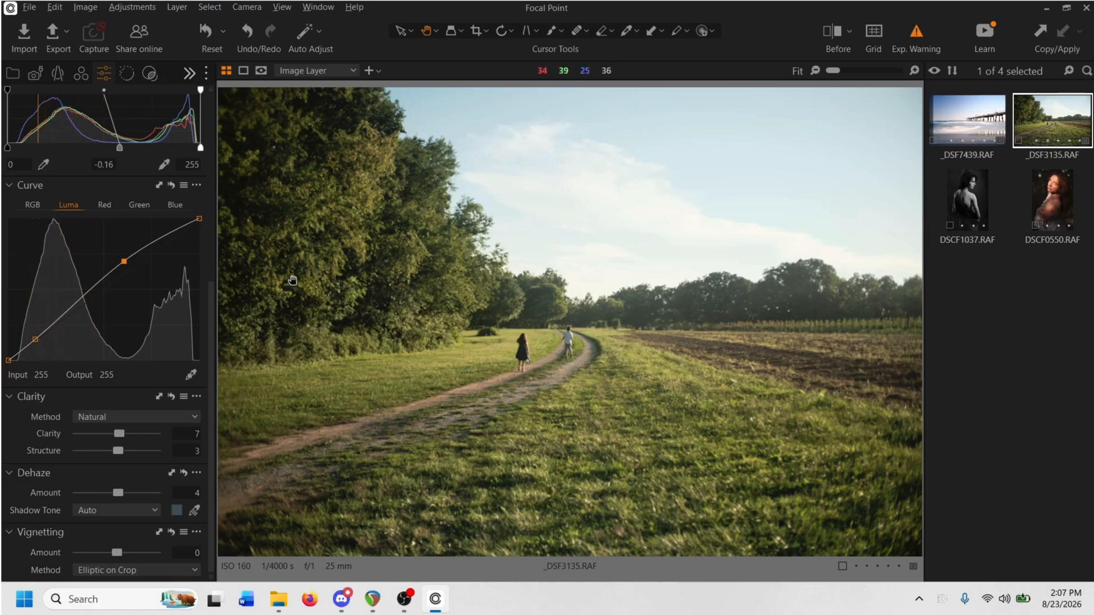
- Set the field photo's white balance mode to Daylight, switching back to Shot once to compare the two
left_click(81, 73)
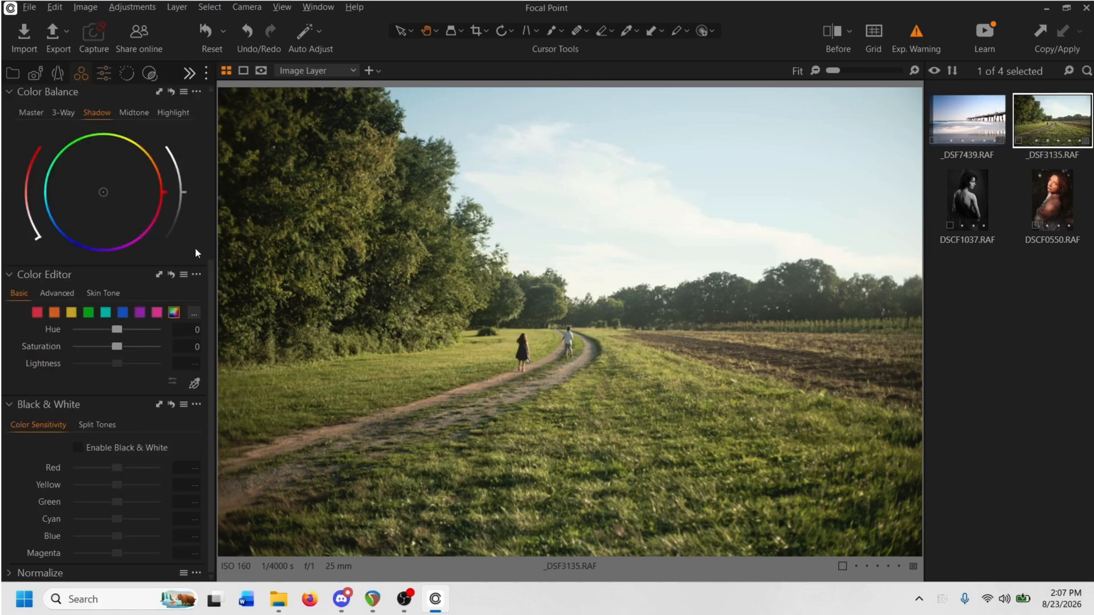
left_click_drag(210, 272, 200, 152)
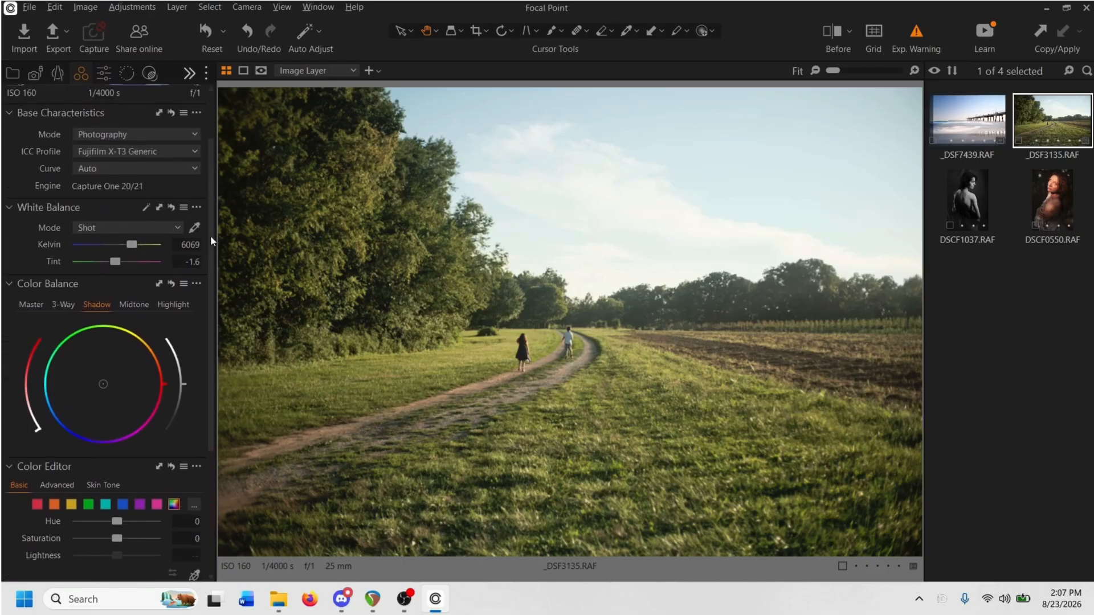
scroll(211, 235, "down", 1)
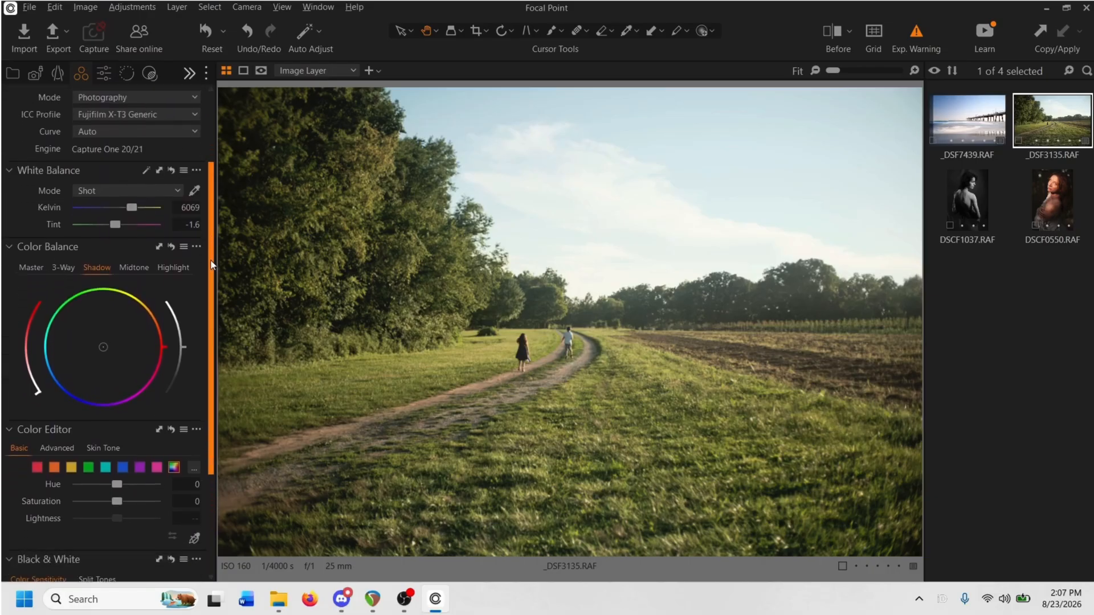
left_click(135, 189)
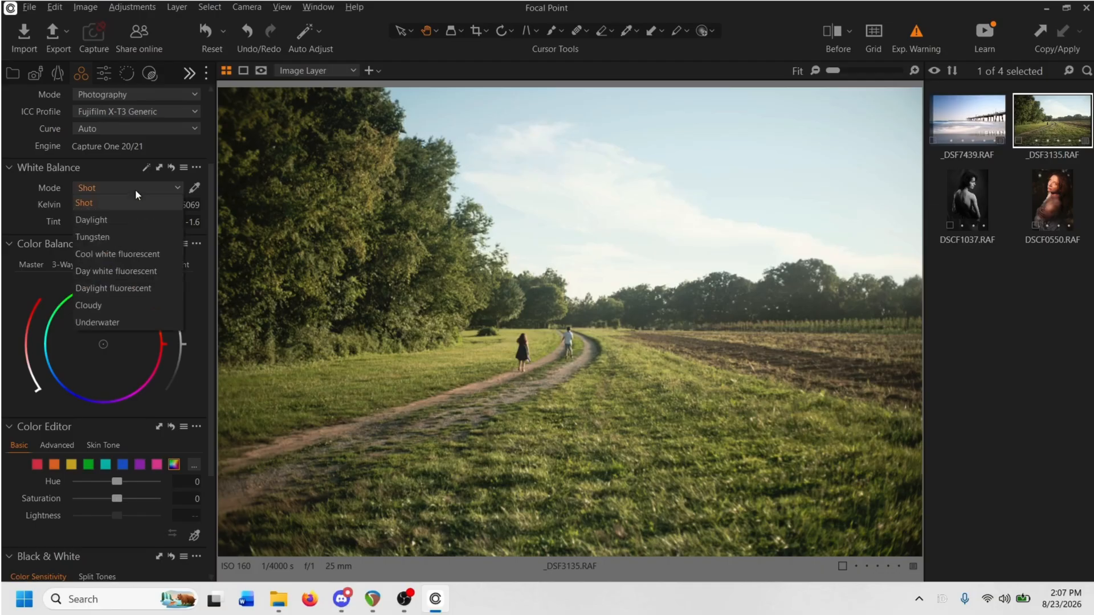
left_click(135, 216)
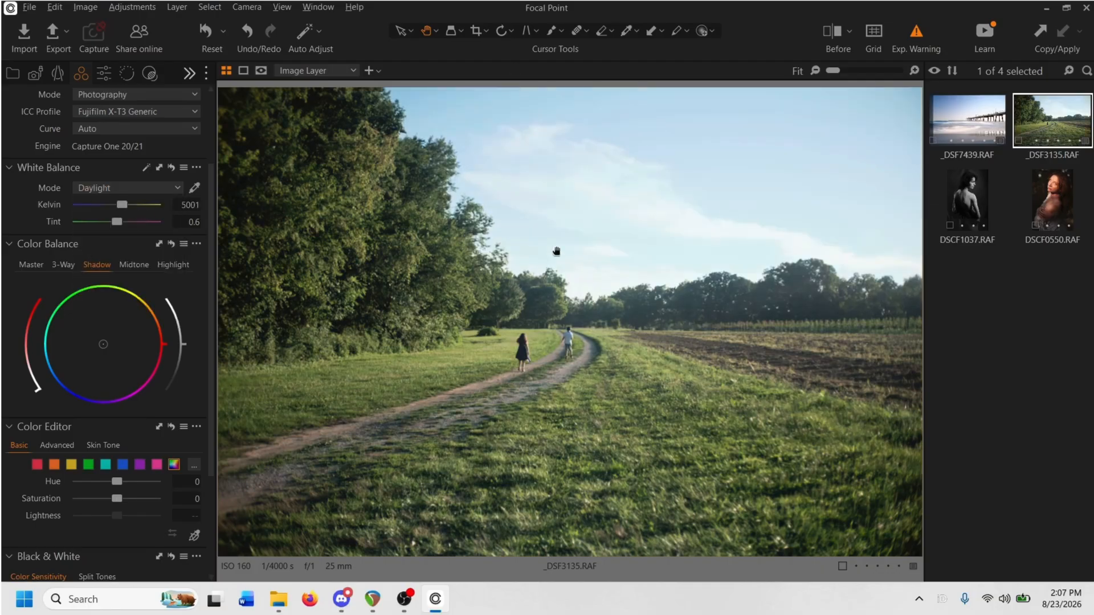
left_click(153, 186)
left_click(149, 204)
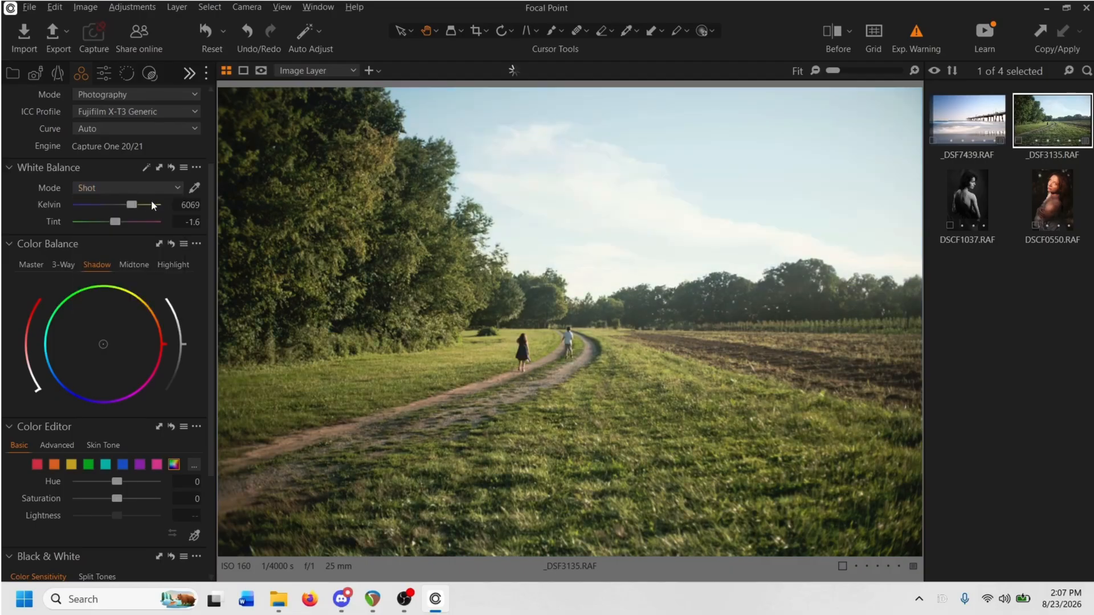
left_click(150, 192)
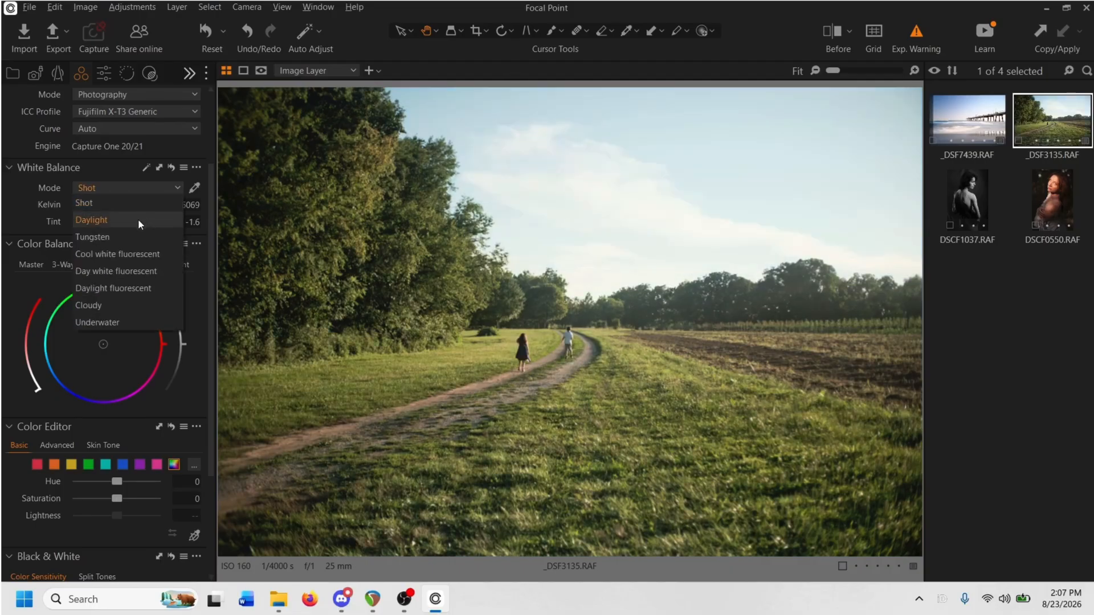
left_click(138, 218)
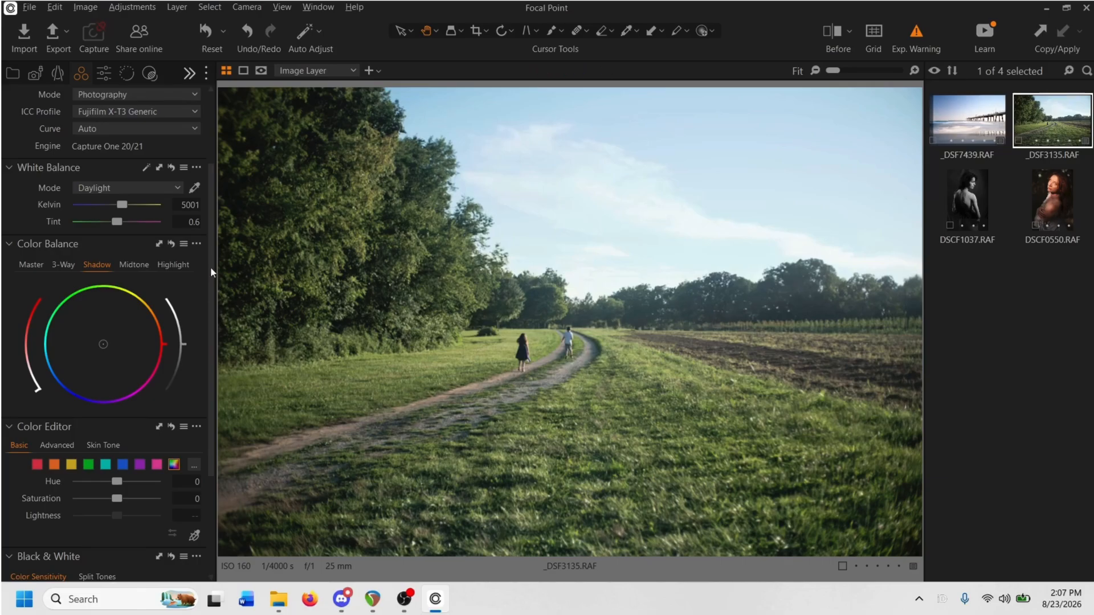
- Tint the field photo's shadows blue in Color Balance, and reduce the strength of the tint
scroll(206, 288, "down", 1)
scroll(205, 288, "down", 2)
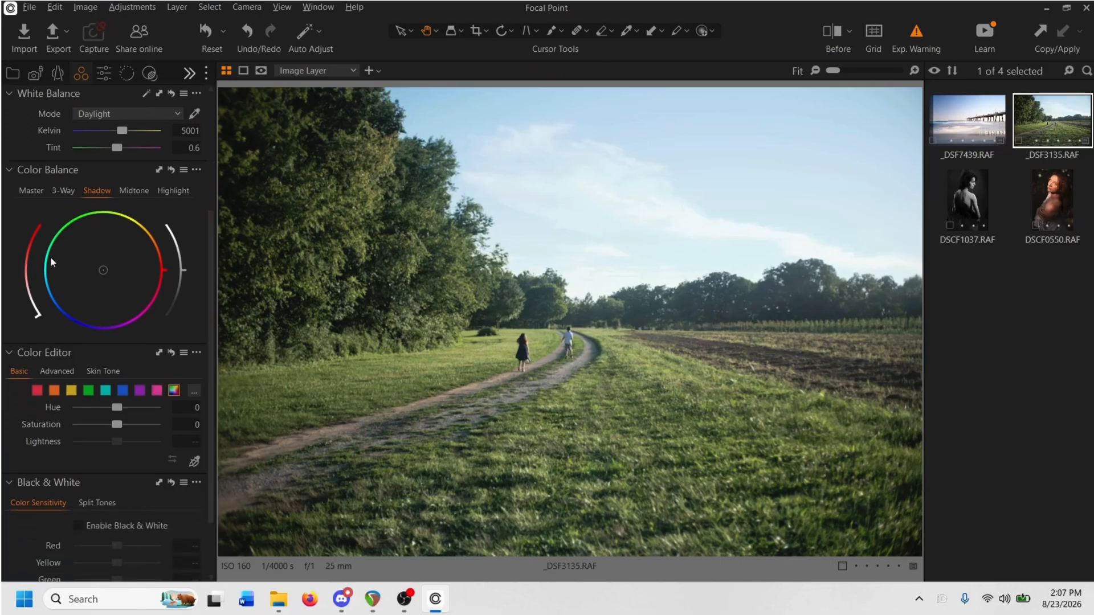
left_click(53, 295)
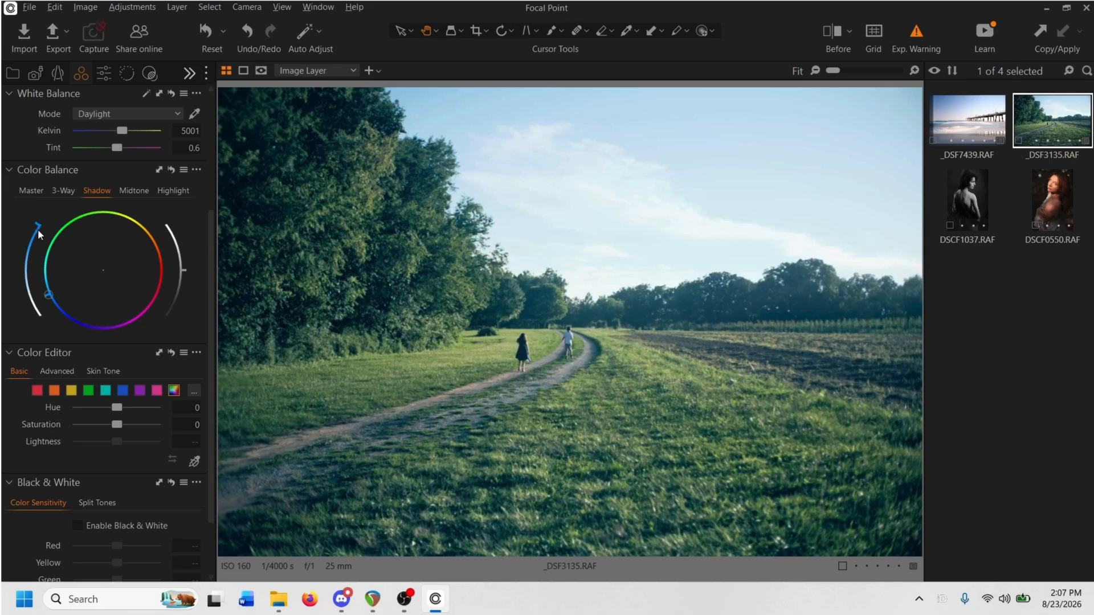
left_click_drag(38, 223, 39, 275)
- Give the midtones a moderate orange tint in Color Balance, undoing one adjustment along the way
left_click(141, 191)
left_click_drag(164, 272, 162, 252)
key("ctrl+z")
left_click_drag(25, 317, 29, 283)
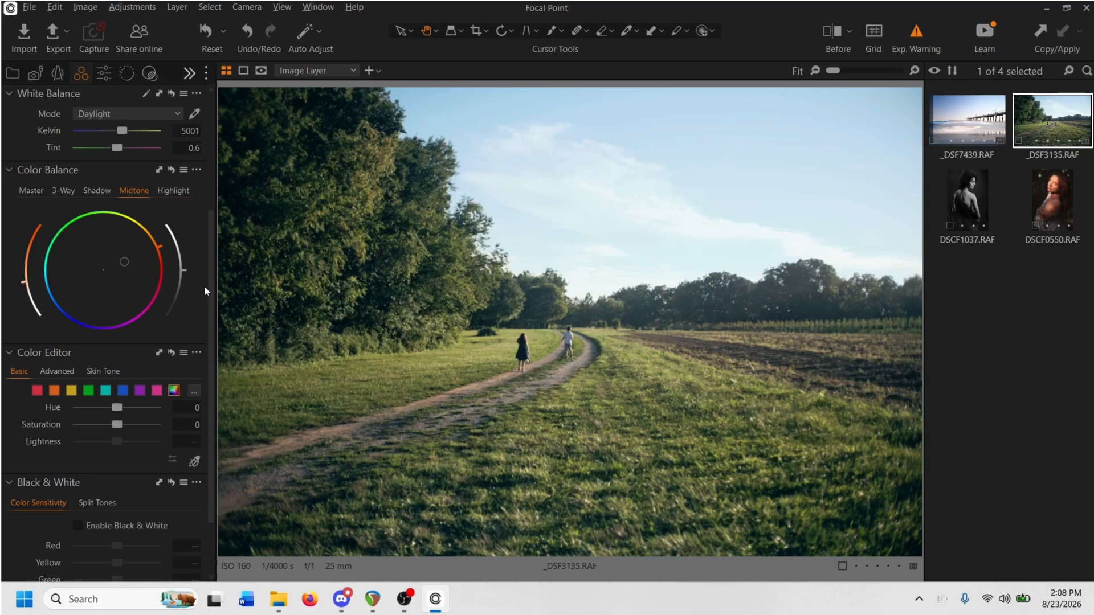
- Try strong Master color tints on the field photo, and settle on orange at a very low strength
left_click(29, 190)
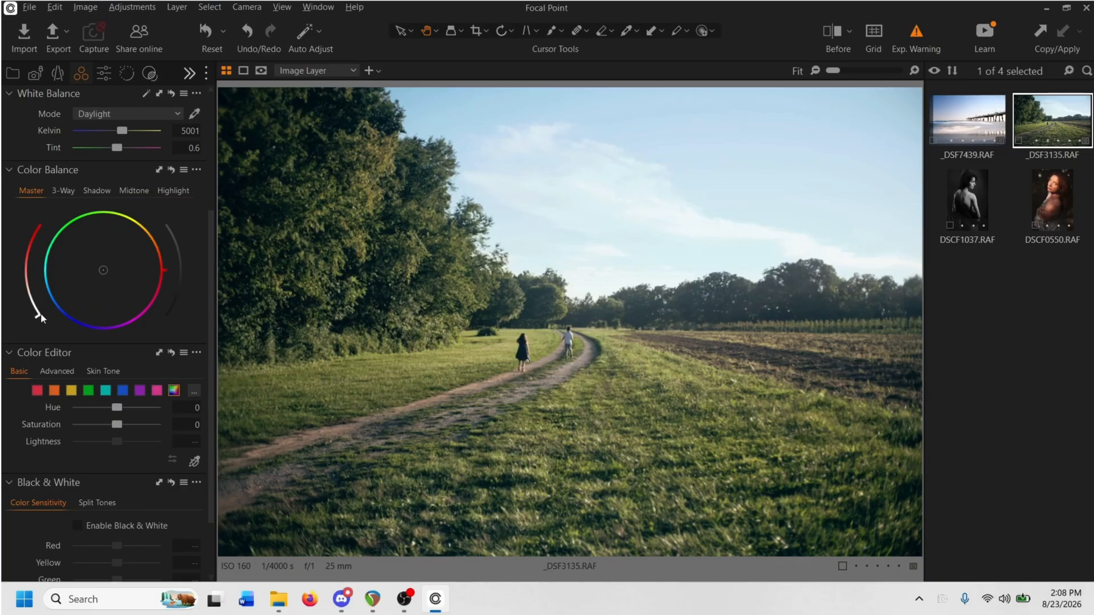
left_click_drag(41, 316, 33, 195)
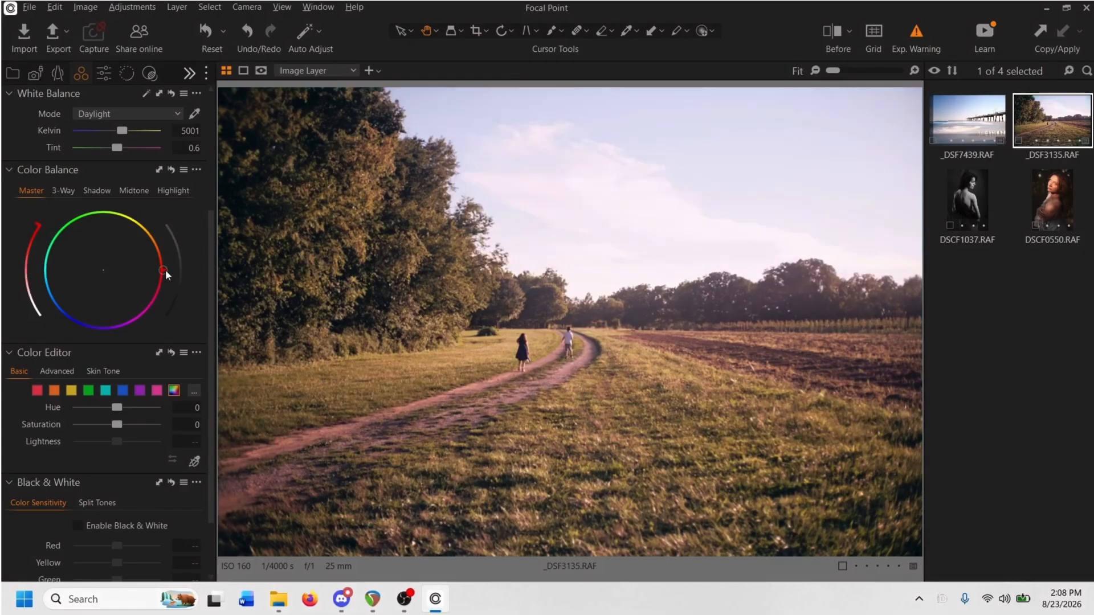
left_click_drag(165, 269, 164, 279)
left_click_drag(139, 330, 152, 241)
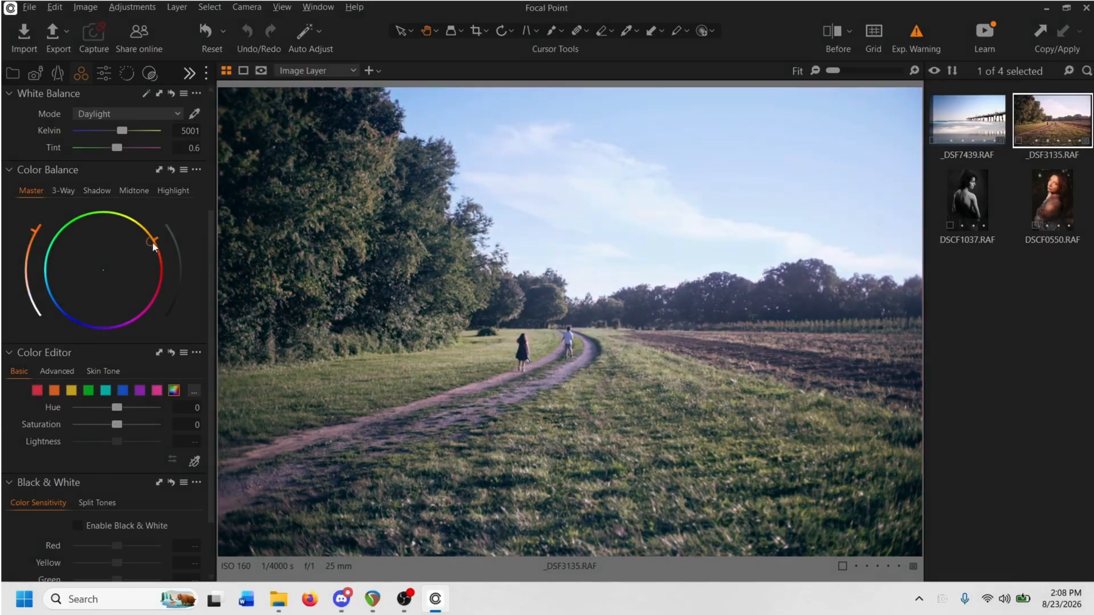
left_click_drag(36, 230, 39, 315)
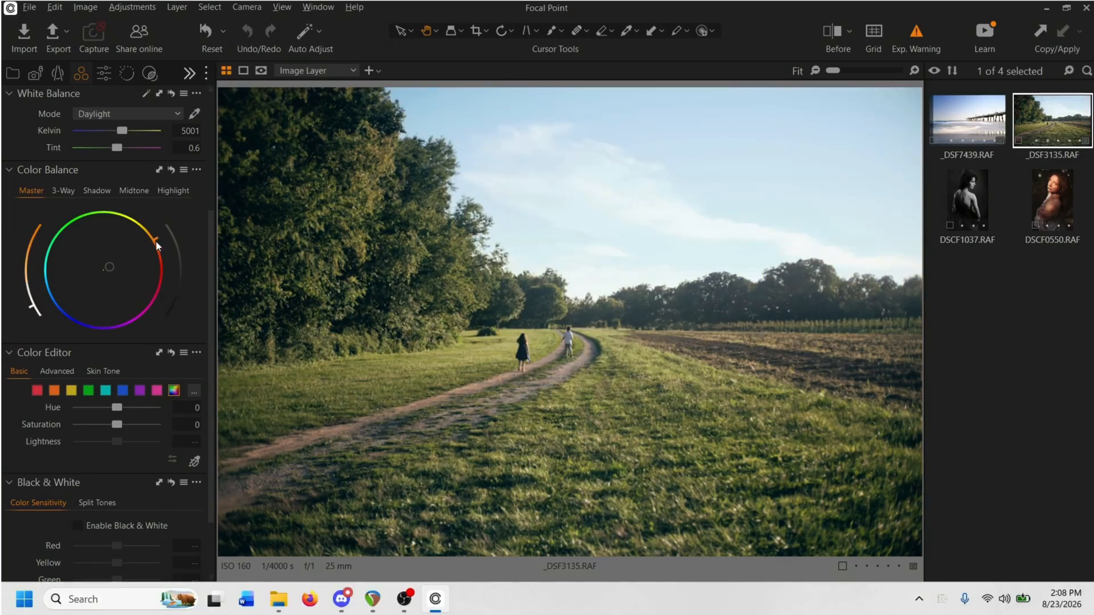
- Shift the field photo's Master tint in Color Balance to red and raise its strength slightly
left_click_drag(156, 239, 156, 264)
left_click_drag(30, 313, 28, 300)
mouse_move(164, 262)
left_mouse_down()
mouse_move(152, 233)
mouse_move(123, 218)
mouse_move(167, 261)
left_mouse_up()
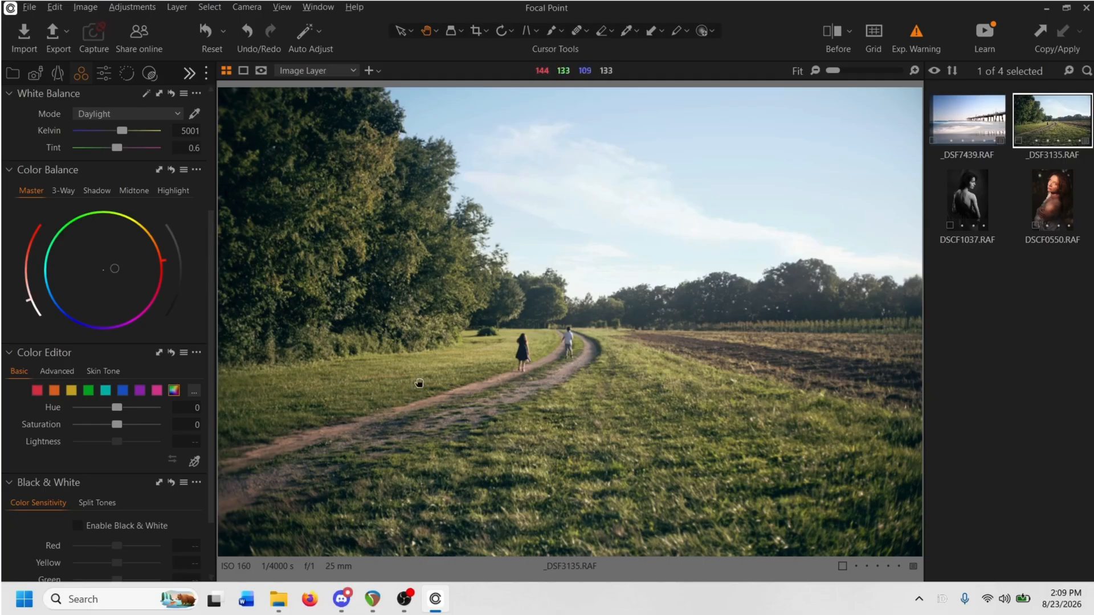
- Adjust the greens in the Color Editor to Hue -4, Saturation -10 and Lightness -5
left_click(89, 390)
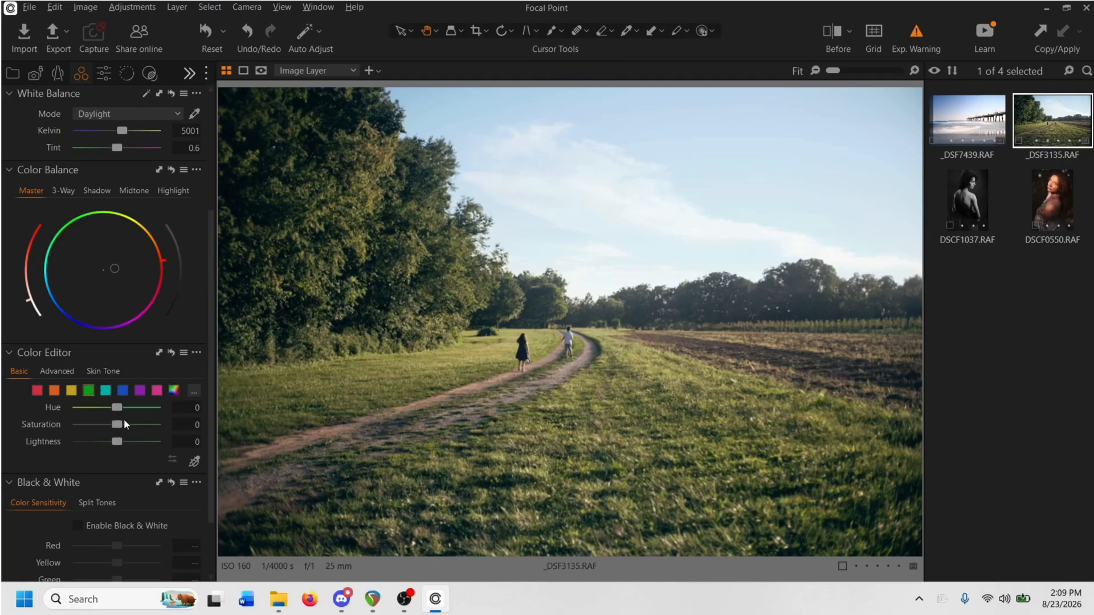
left_click_drag(118, 426, 114, 426)
scroll(121, 443, "down", 4)
scroll(120, 402, "down", 1)
left_click_drag(120, 406, 128, 407)
left_click_drag(157, 410, 83, 412)
double_click(83, 408)
scroll(119, 411, "down", 1)
scroll(202, 409, "down", 3)
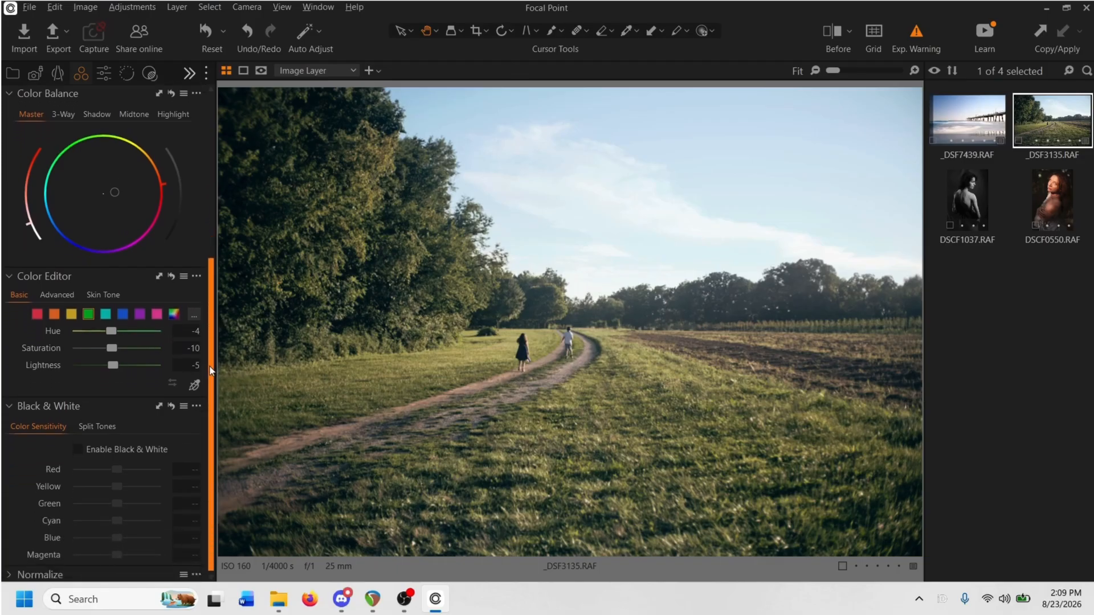
- Compare the field photo before and after editing across the whole frame with the split view, and close the comparison
scroll(203, 408, "up", 10)
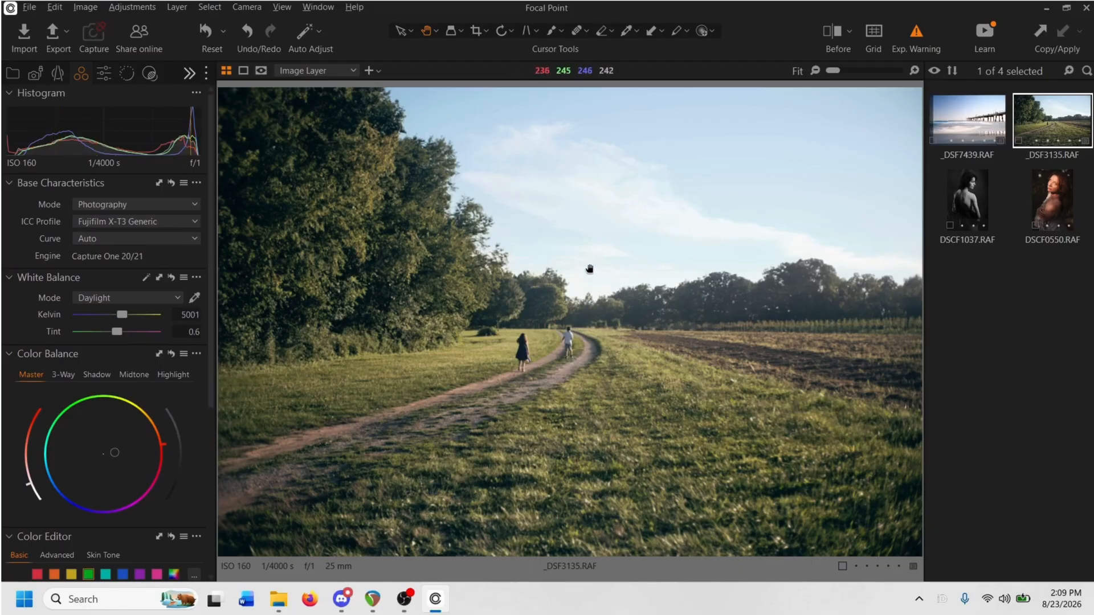
left_click(825, 38)
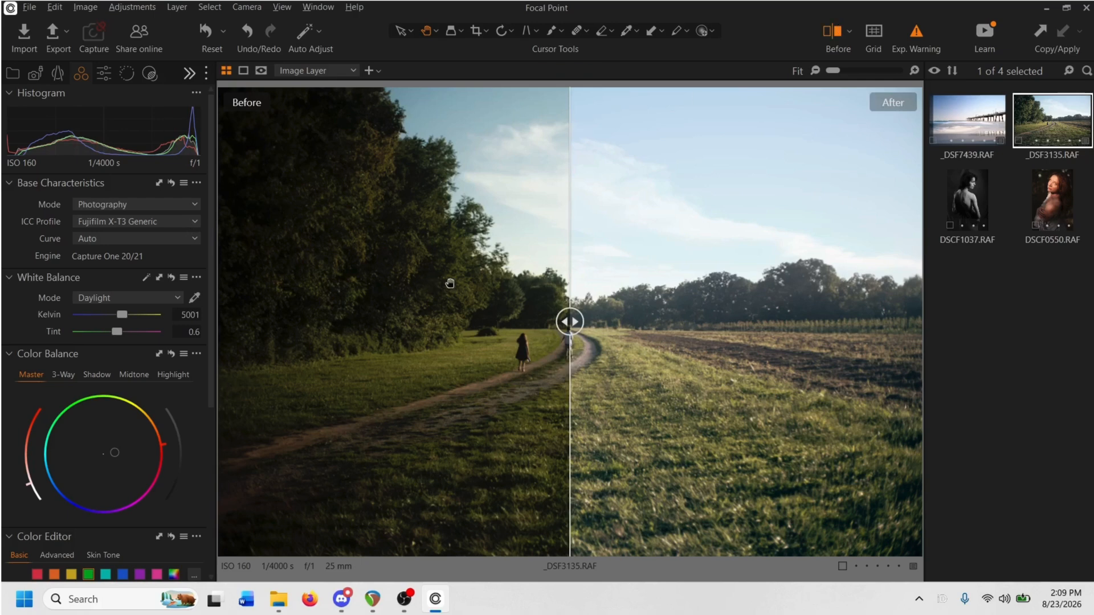
left_click_drag(566, 322, 1041, 322)
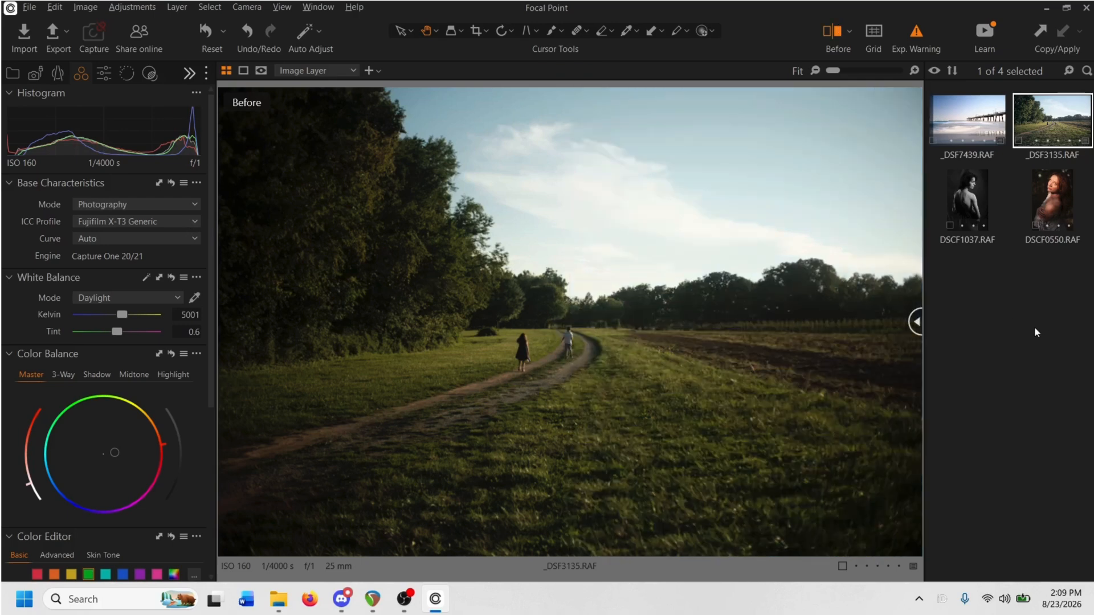
left_click_drag(916, 322, 191, 349)
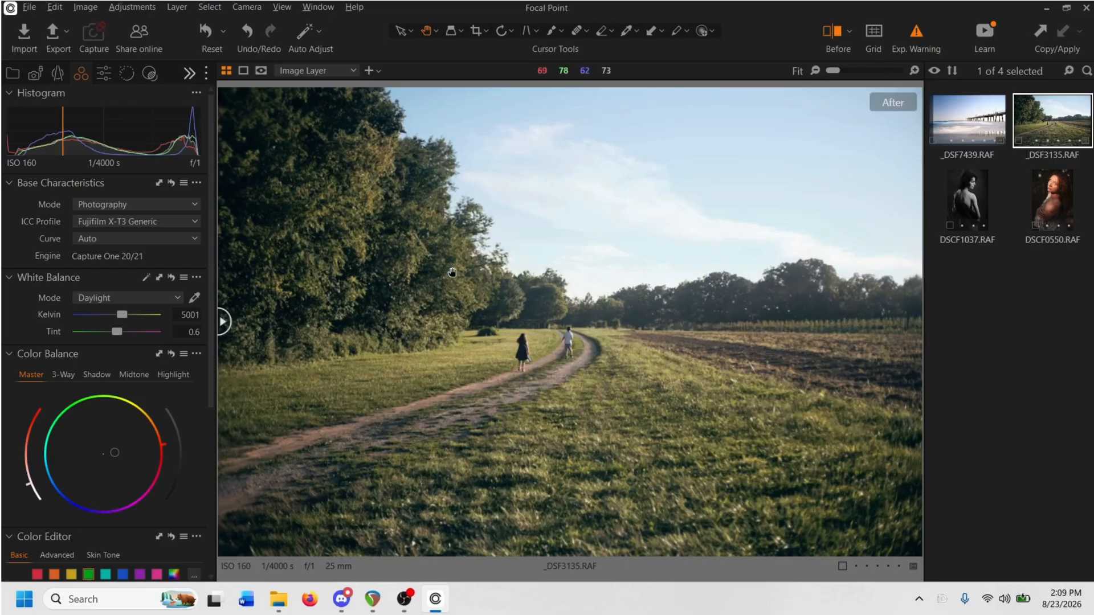
left_click(830, 32)
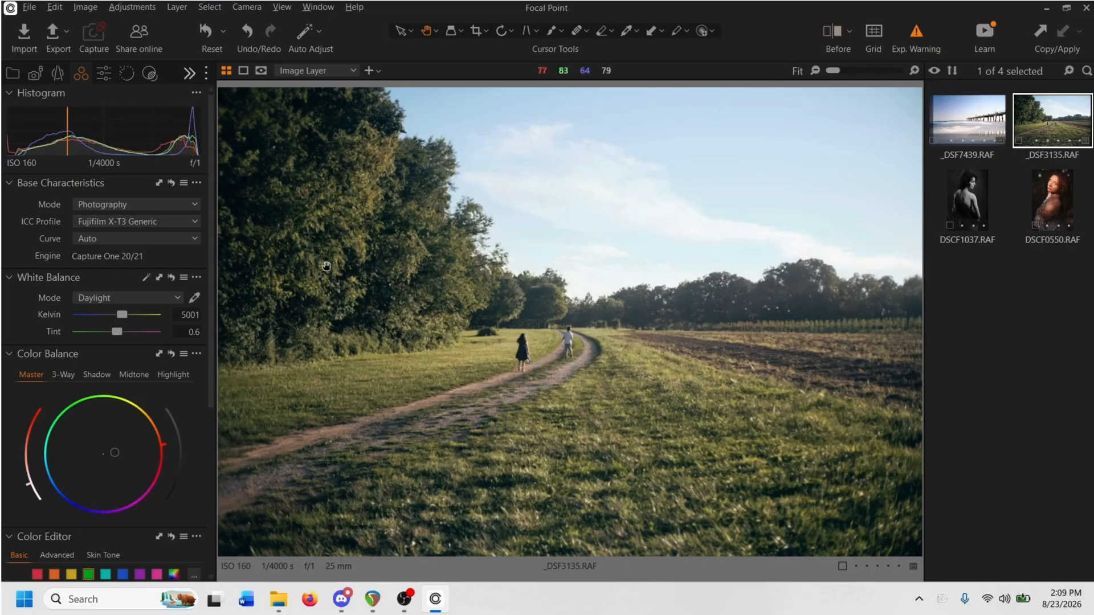
- Try different black point and midtone positions in the RGB Levels, and settle the midtone at -0.11
left_click(108, 78)
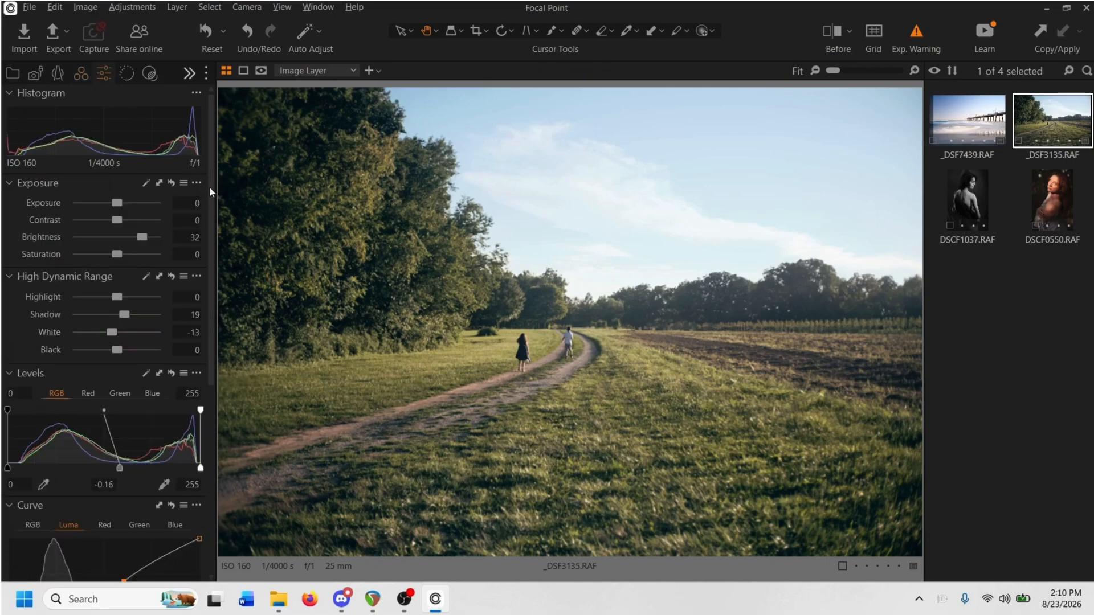
left_click_drag(211, 190, 211, 235)
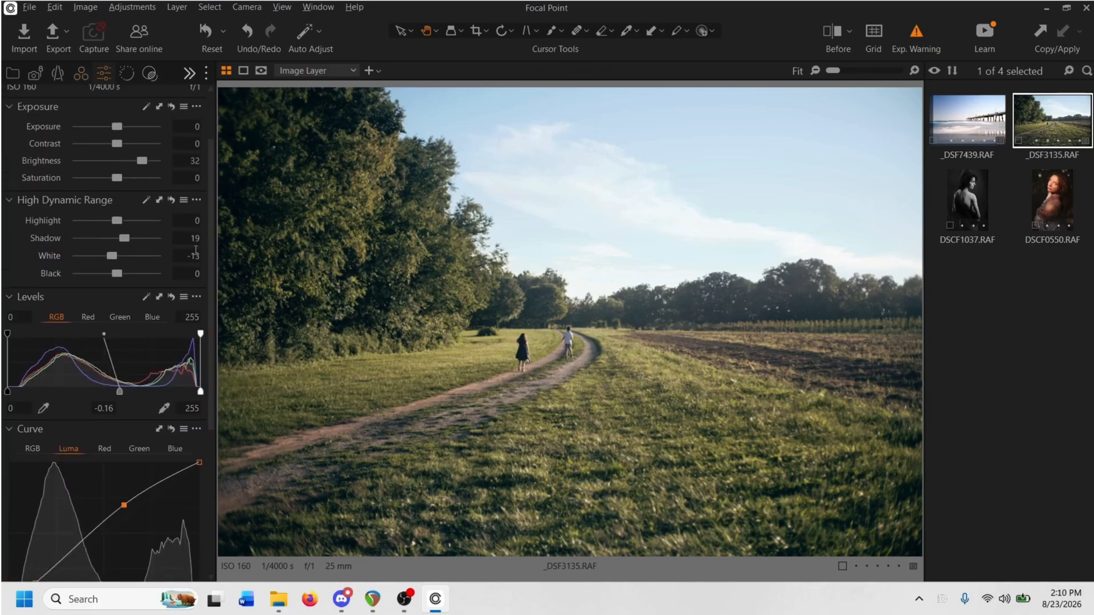
left_click_drag(8, 391, 18, 393)
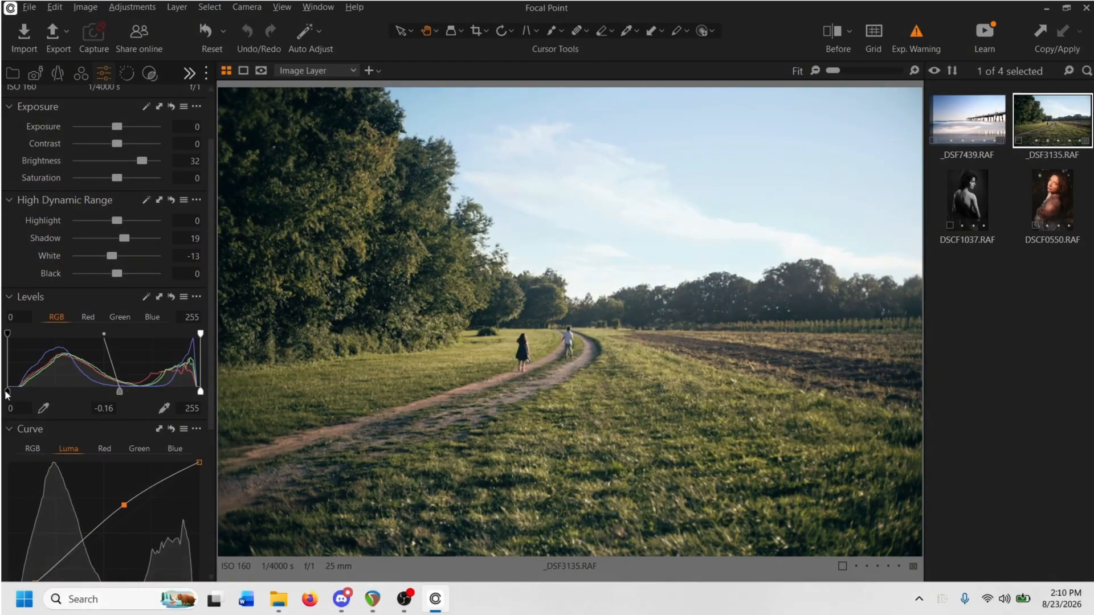
left_click_drag(118, 392, 83, 392)
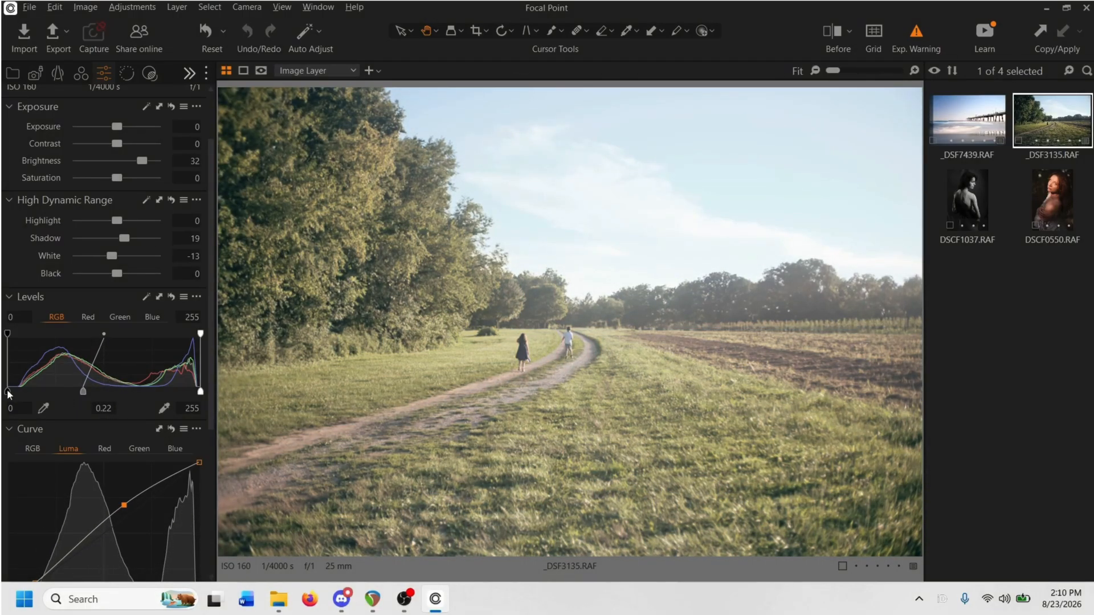
mouse_move(7, 392)
left_mouse_down()
mouse_move(20, 388)
mouse_move(8, 392)
left_mouse_up()
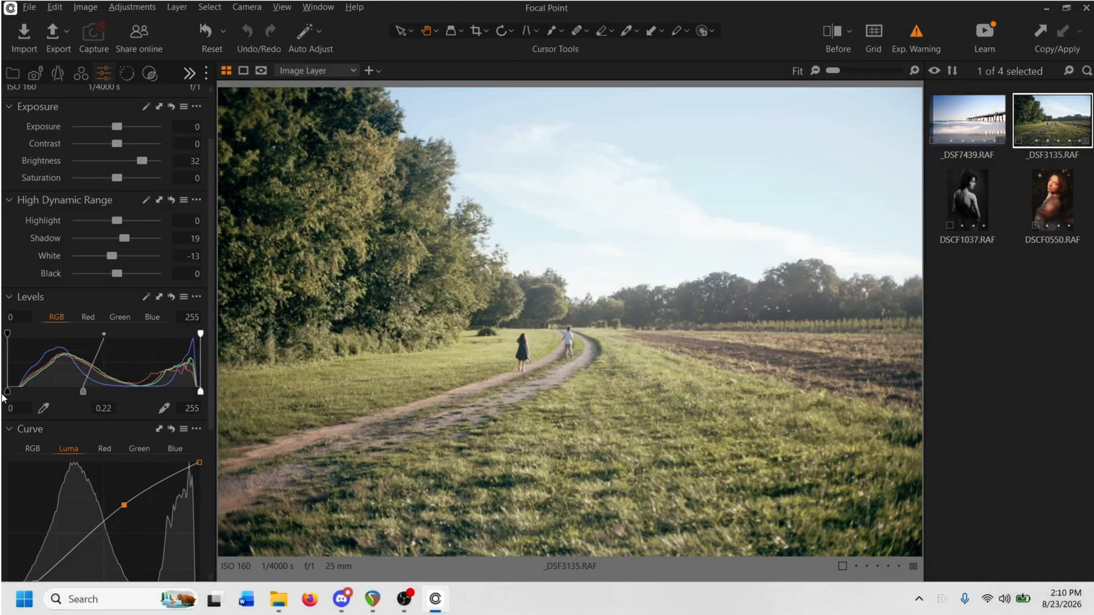
left_click_drag(83, 391, 115, 389)
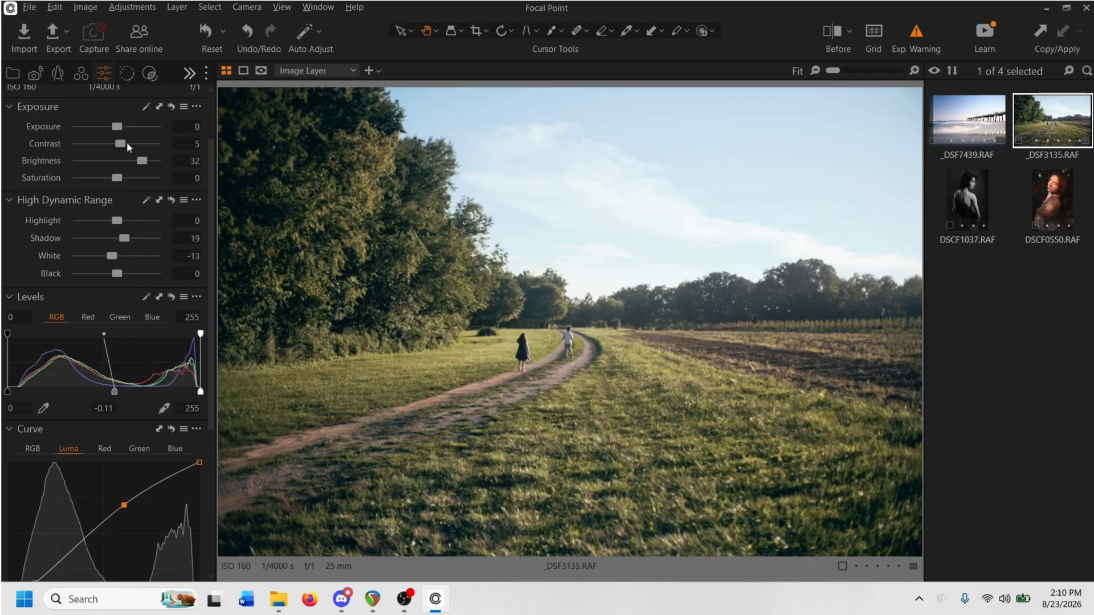
- Set the field photo's Contrast to 5, trying 50 once, and its Saturation to 14
left_click_drag(125, 142, 155, 145)
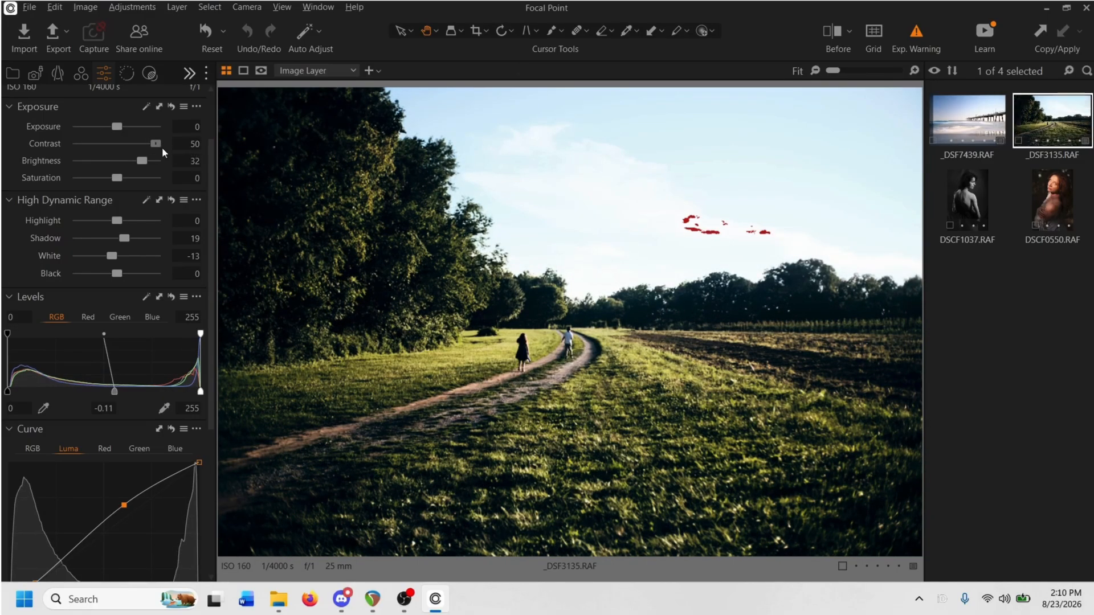
left_click_drag(159, 146, 124, 143)
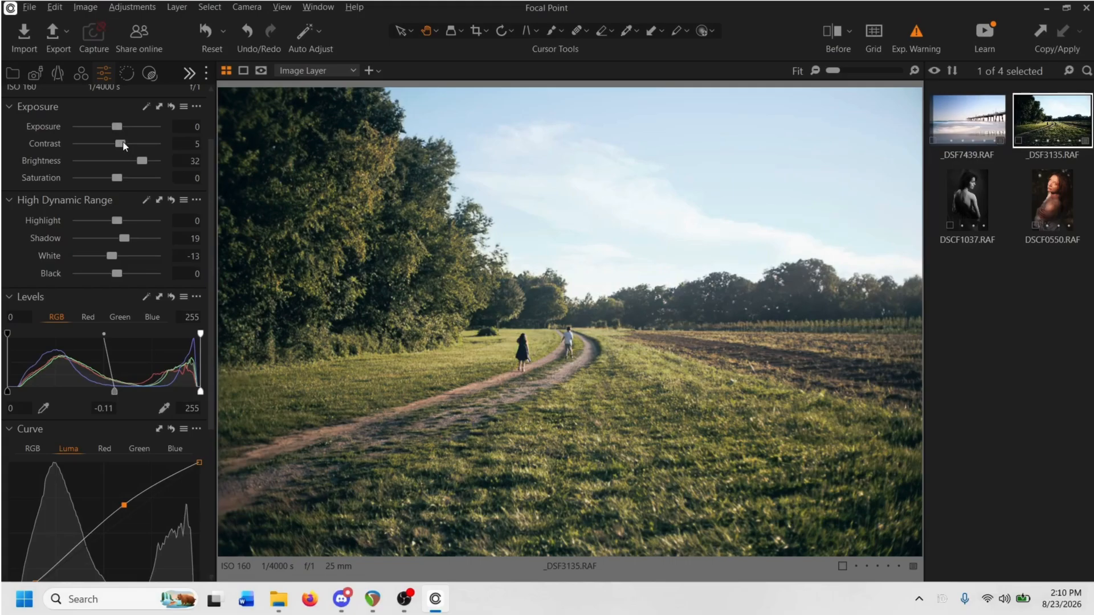
left_click(121, 142)
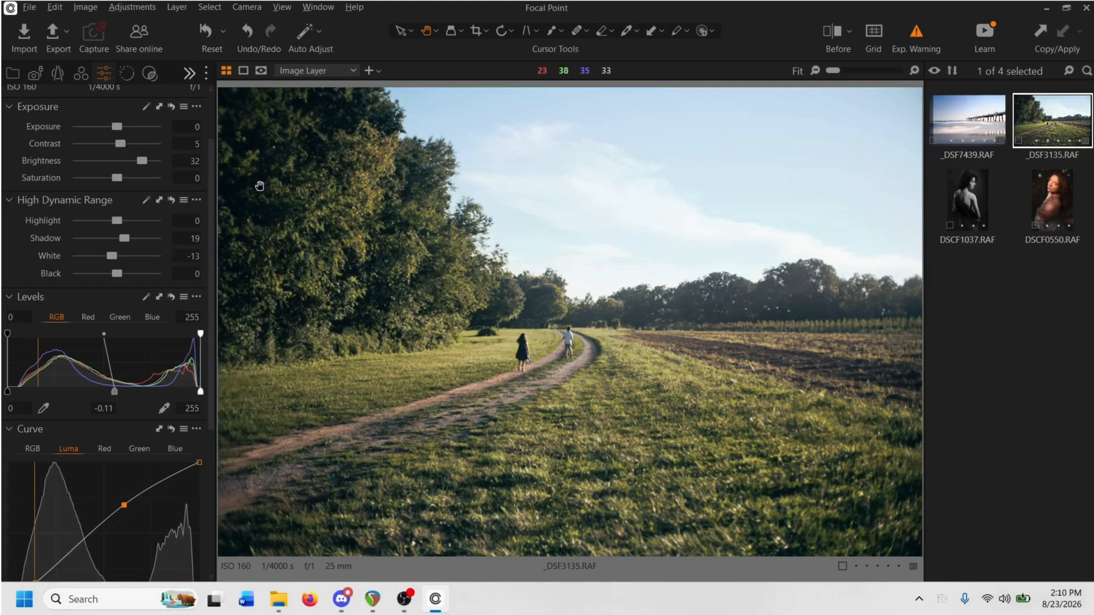
left_click(121, 178)
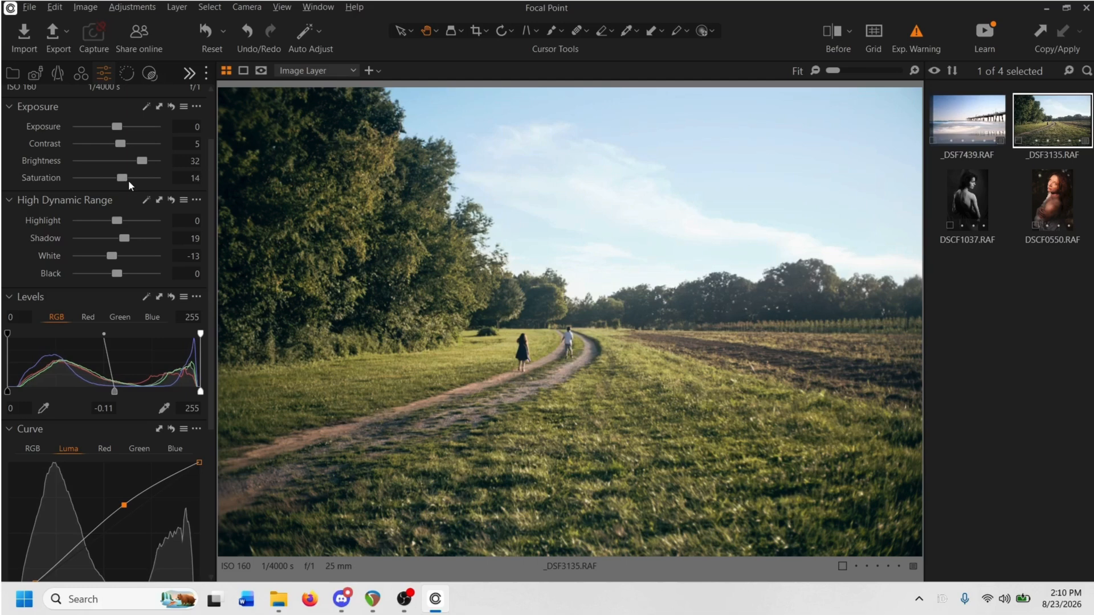
- Raise Clarity to 12 and inspect the two children on the path at 100%
left_click_drag(209, 186, 207, 460)
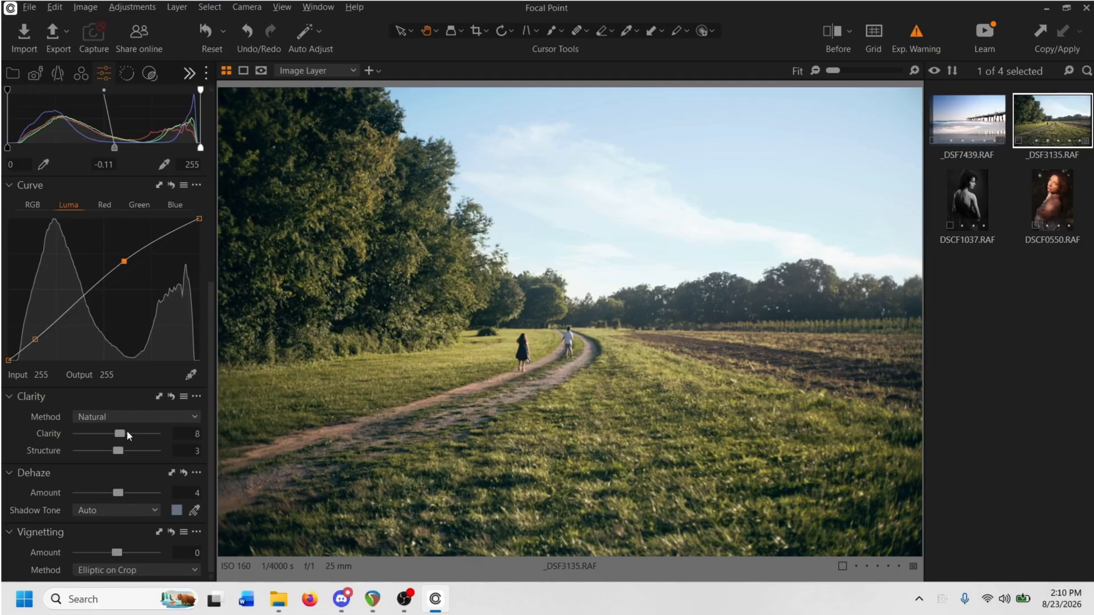
scroll(126, 430, "up", 5)
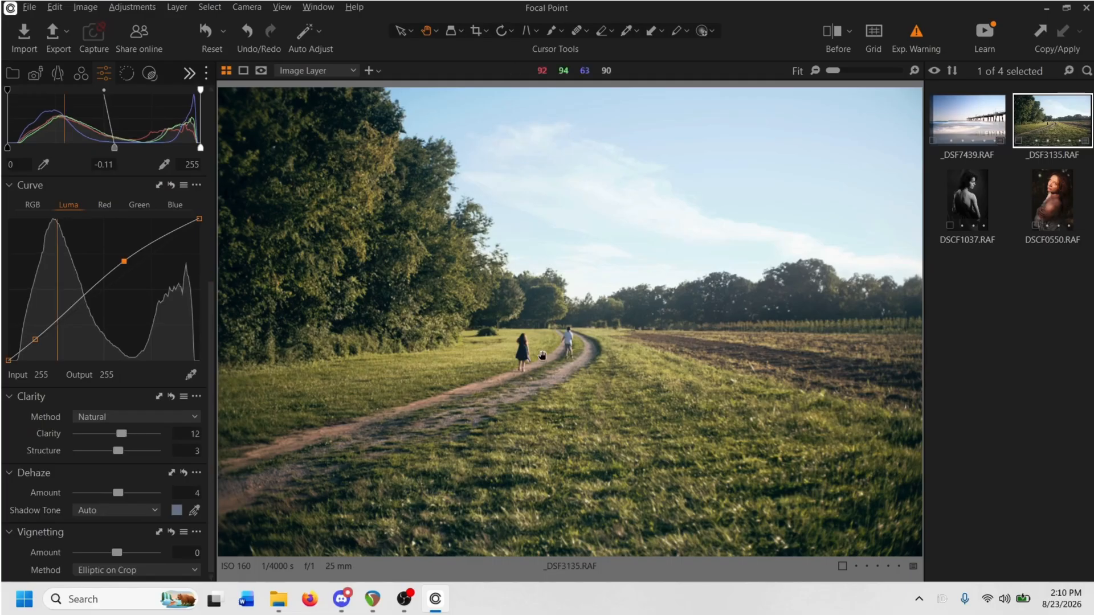
scroll(572, 330, "up", 3)
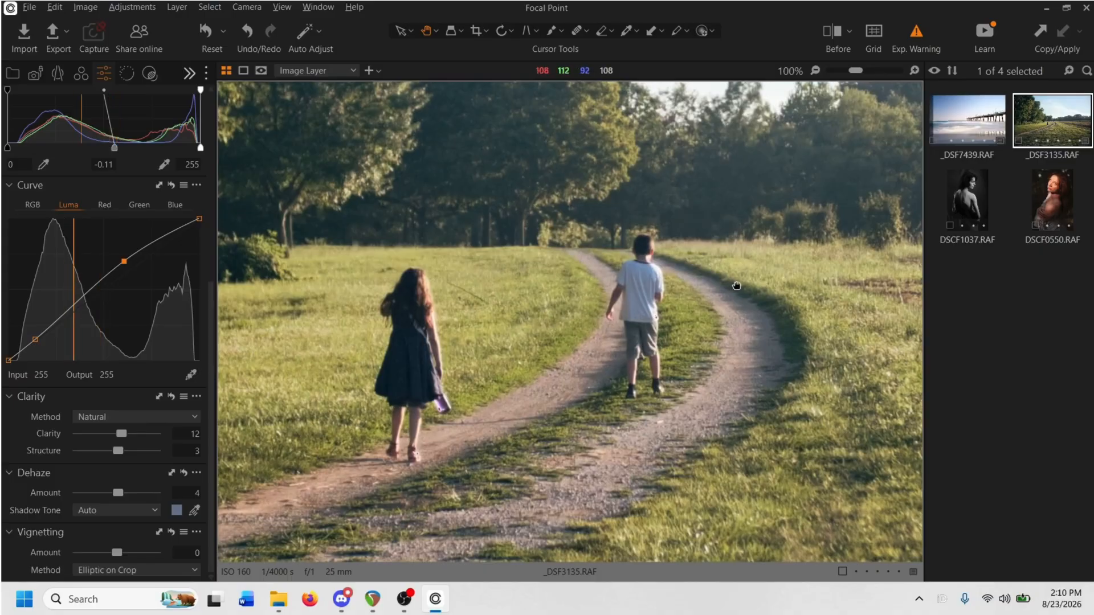
left_click_drag(732, 286, 516, 355)
scroll(624, 287, "down", 3)
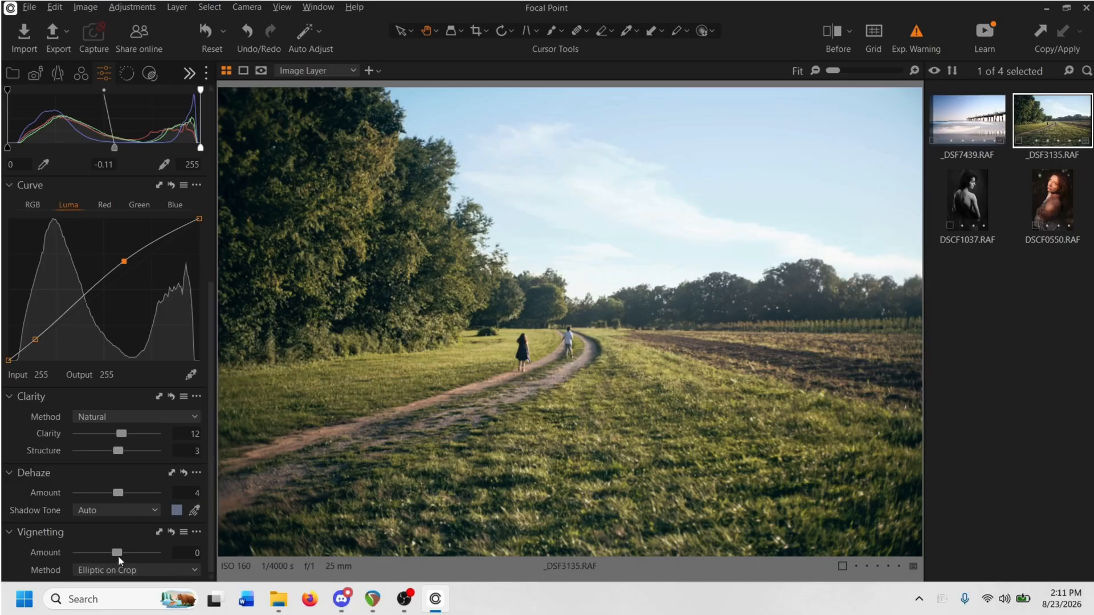
- Set the field photo's Vignetting amount to 1 to brighten the edges
left_click_drag(118, 555, 123, 555)
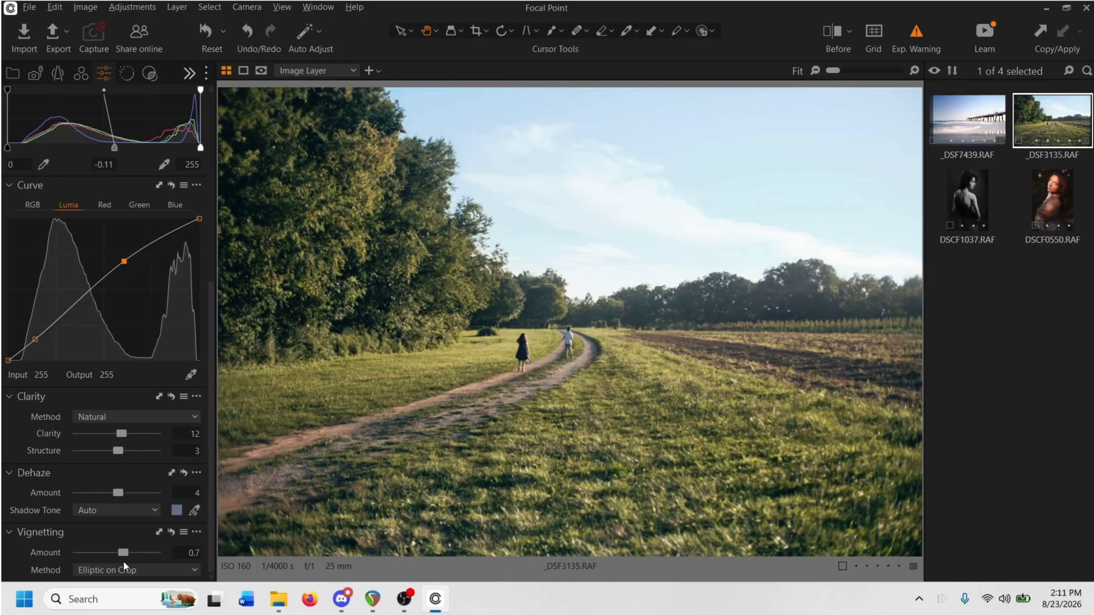
left_click_drag(127, 553, 126, 553)
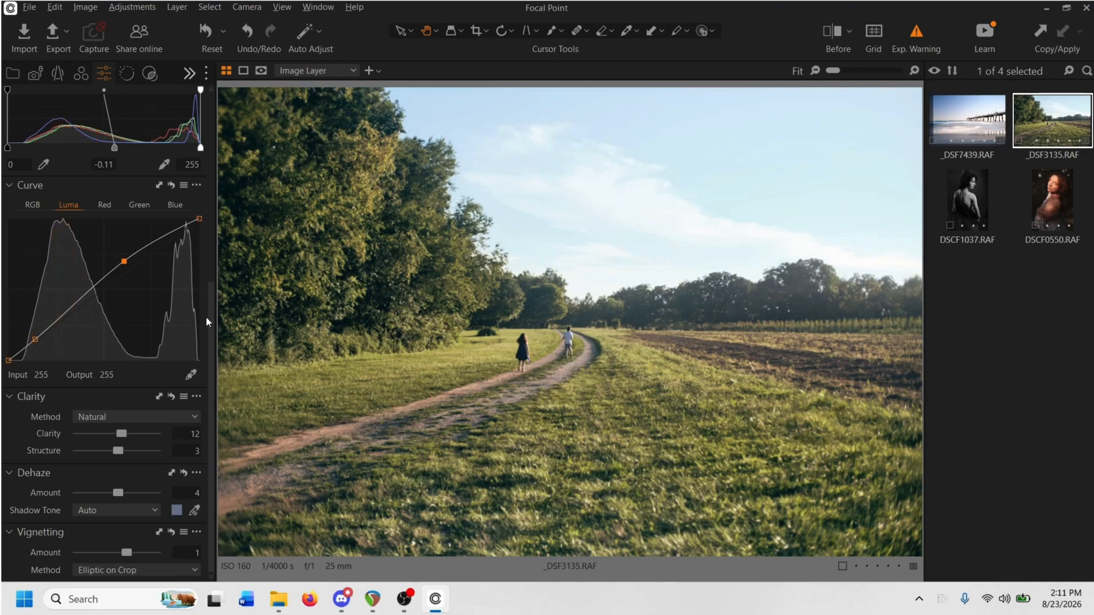
left_click_drag(209, 316, 207, 109)
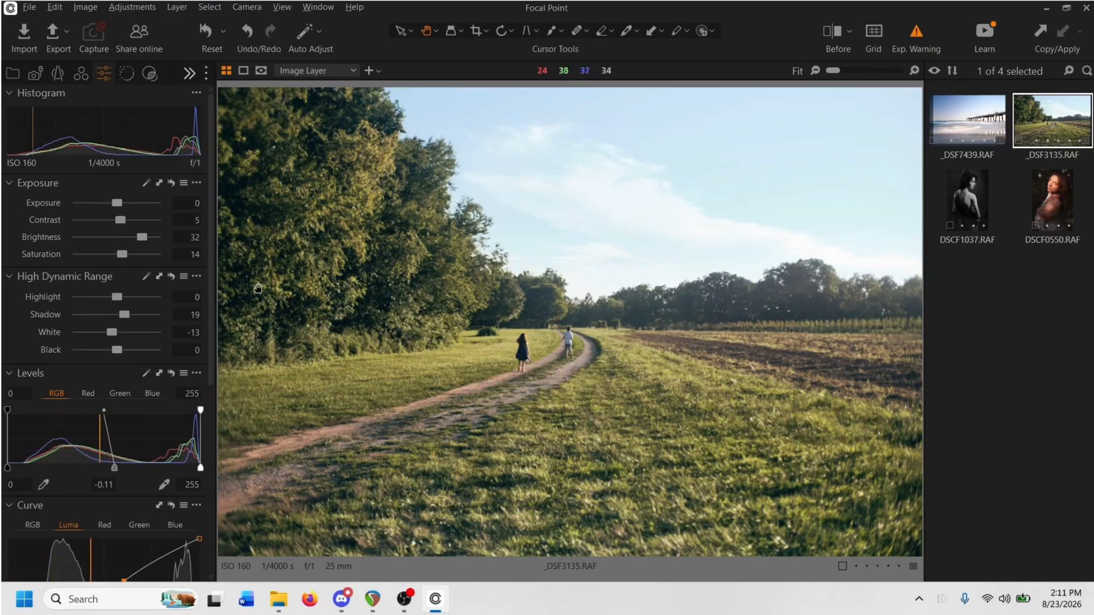
- Darken the distant tree line and parts of the field with the Burn (darken) style brush, enlarging the brush to size 493
left_click(126, 74)
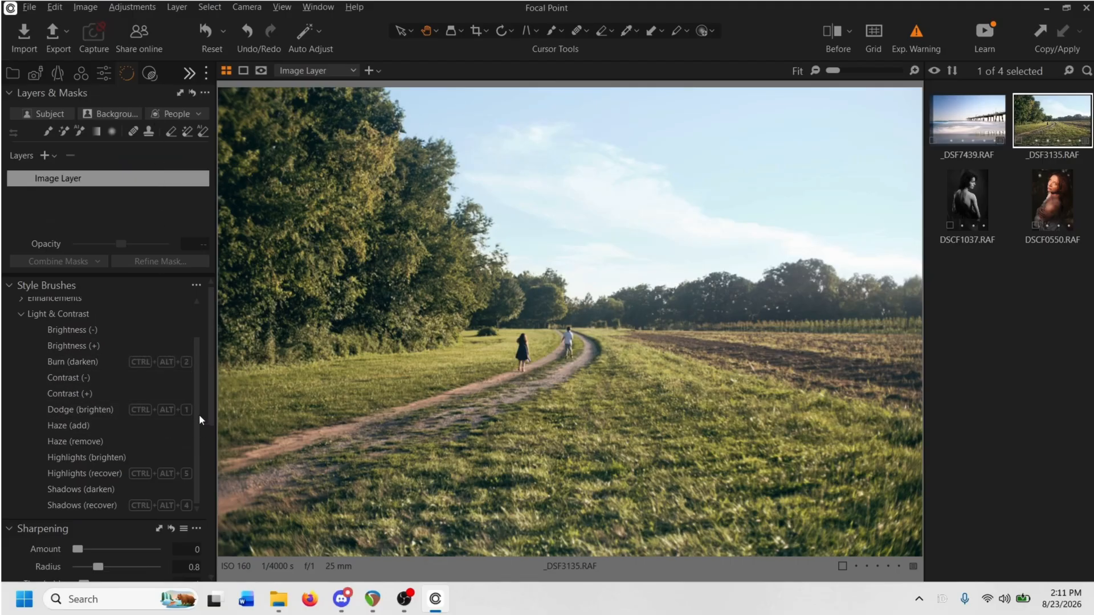
scroll(196, 390, "up", 1)
scroll(196, 391, "down", 1)
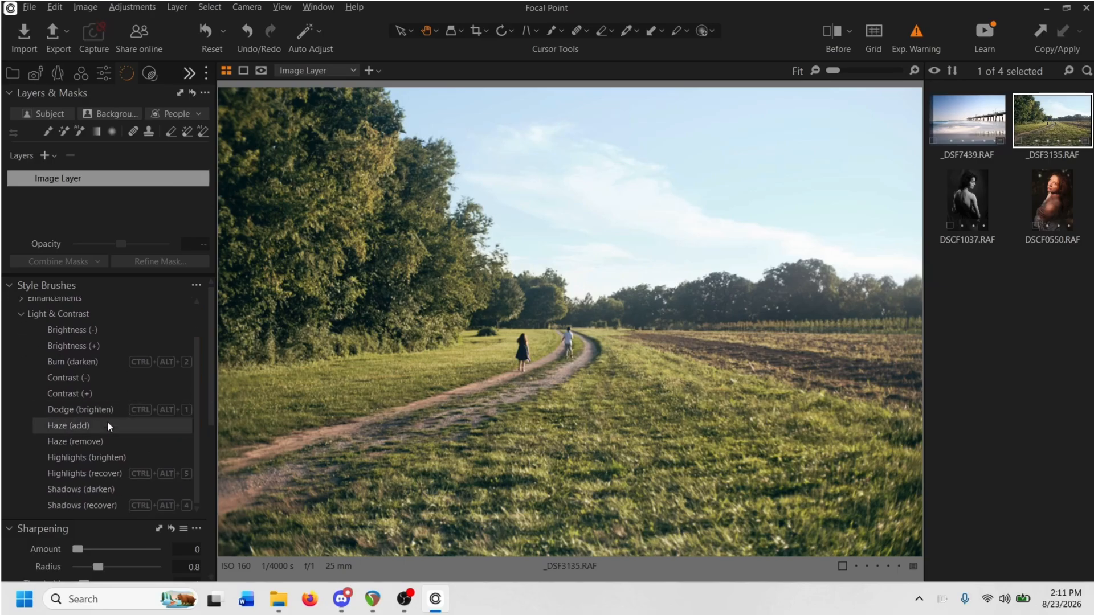
left_click(97, 442)
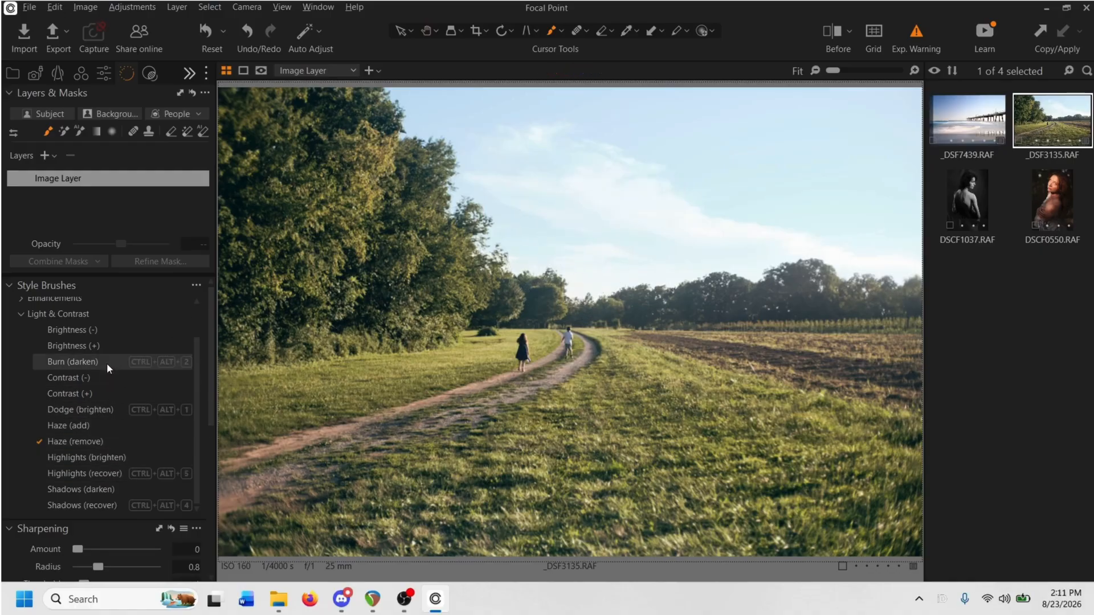
left_click(92, 362)
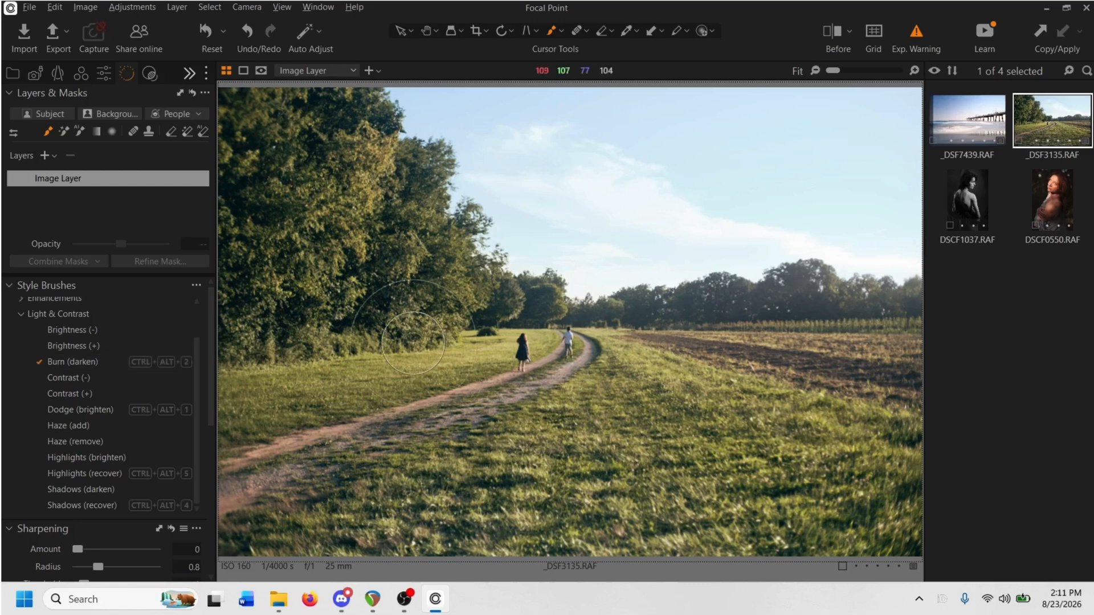
left_click_drag(560, 280, 559, 280)
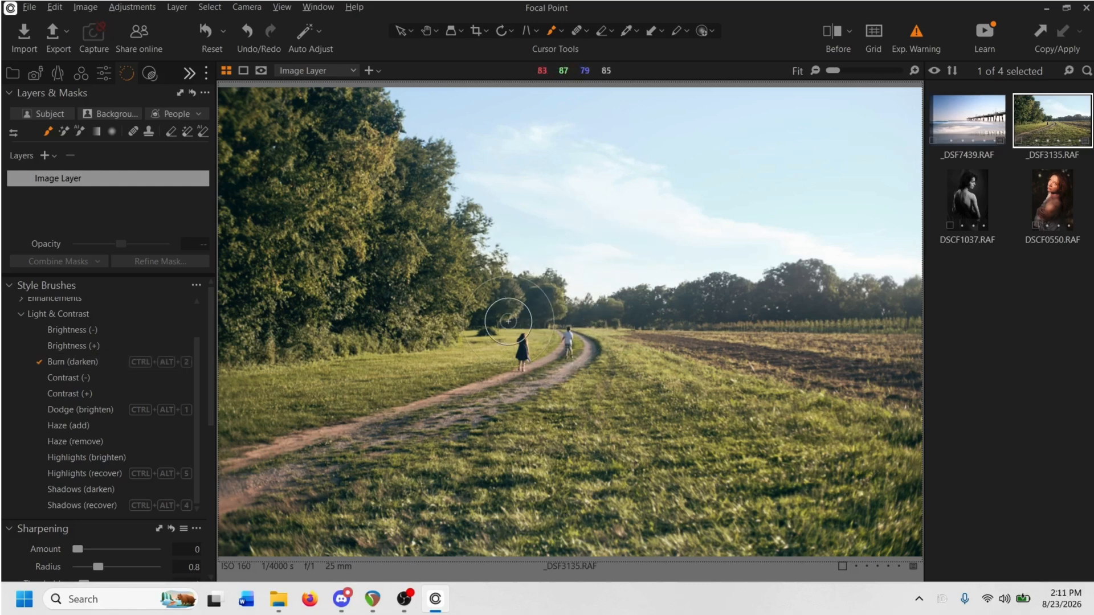
mouse_move(501, 310)
left_mouse_down()
mouse_move(630, 281)
mouse_move(791, 309)
mouse_move(895, 298)
mouse_move(719, 297)
mouse_move(909, 295)
mouse_move(721, 281)
mouse_move(917, 280)
mouse_move(776, 293)
mouse_move(860, 288)
mouse_move(828, 292)
mouse_move(836, 273)
mouse_move(703, 295)
left_mouse_up()
key("bracketright")
key("bracketright")
key("bracketright")
key("bracketright")
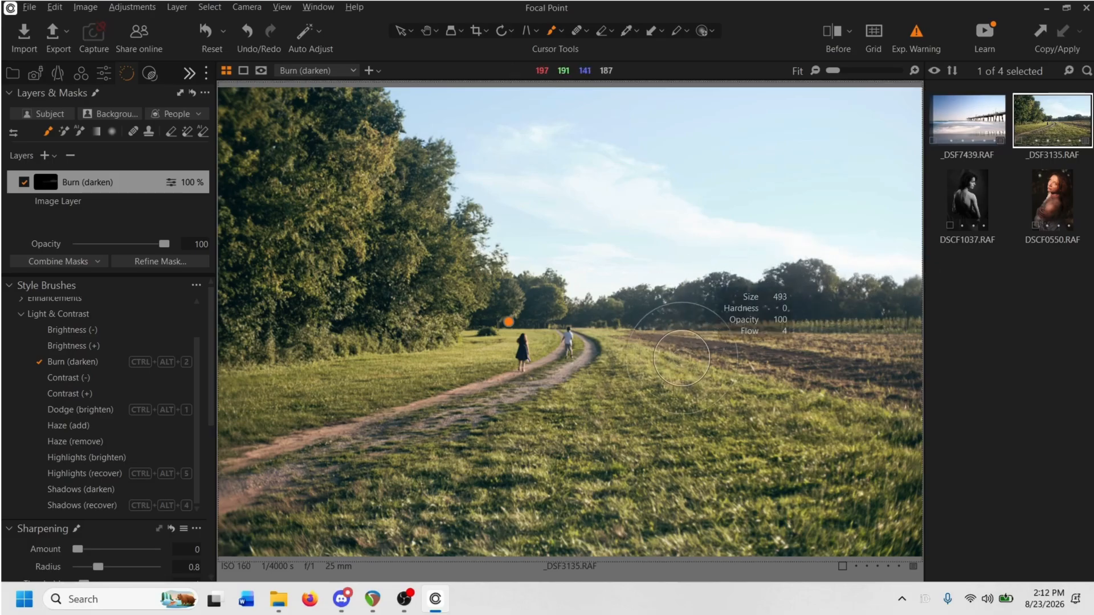
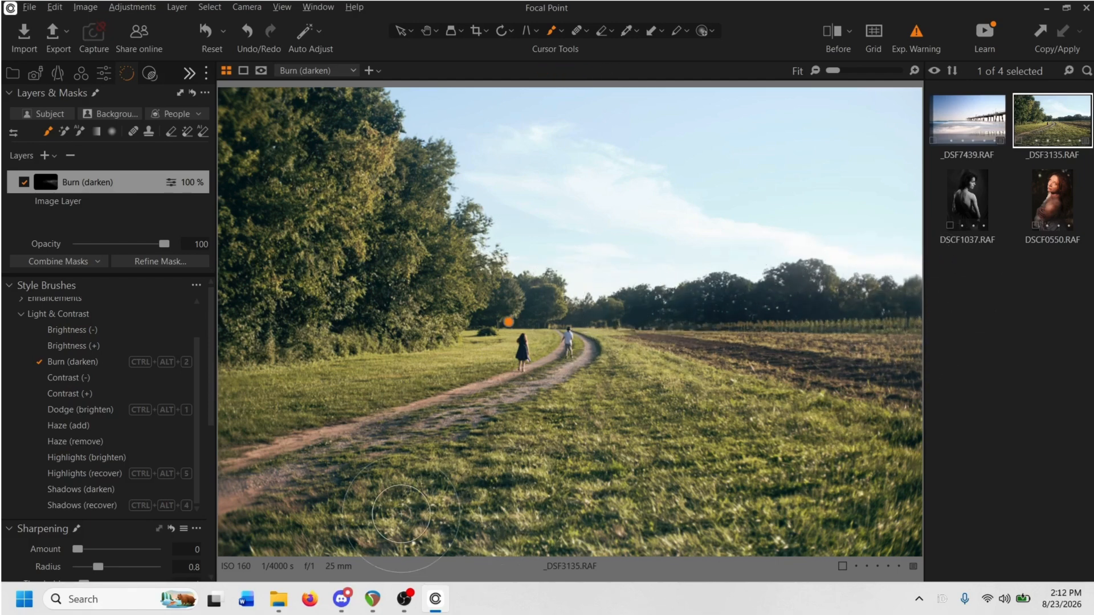
- Brighten the dirt path with the Dodge (brighten) style brush, erase the spill over the trees beyond it, and hide the mask overlay
left_click(94, 410)
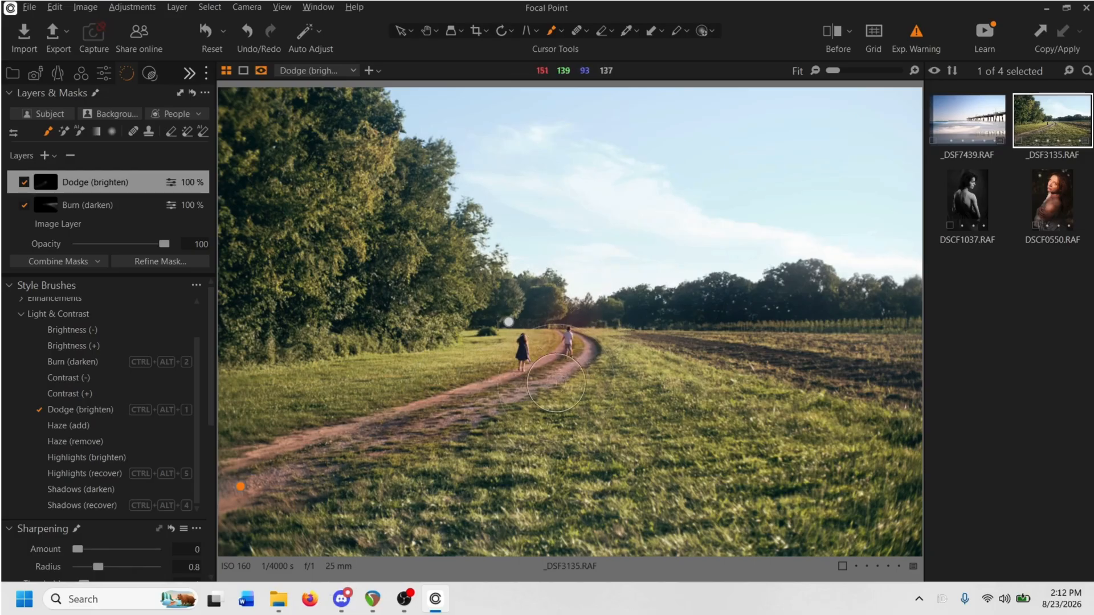
mouse_move(359, 460)
left_mouse_down()
mouse_move(513, 380)
mouse_move(486, 404)
mouse_move(445, 413)
mouse_move(501, 393)
mouse_move(569, 342)
mouse_move(422, 439)
mouse_move(334, 446)
left_mouse_up()
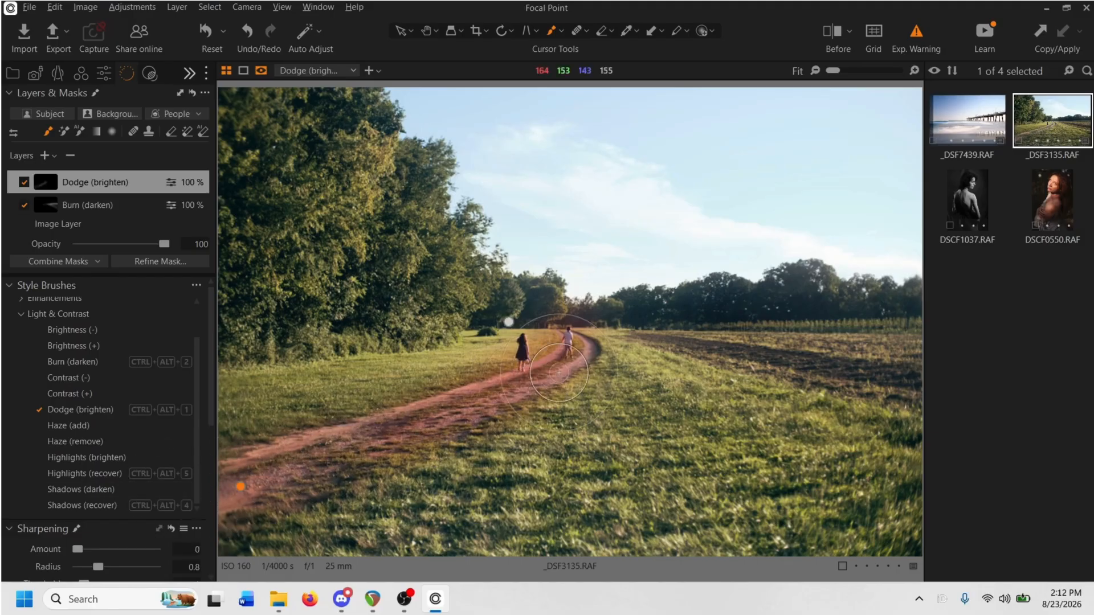
scroll(626, 295, "up", 3)
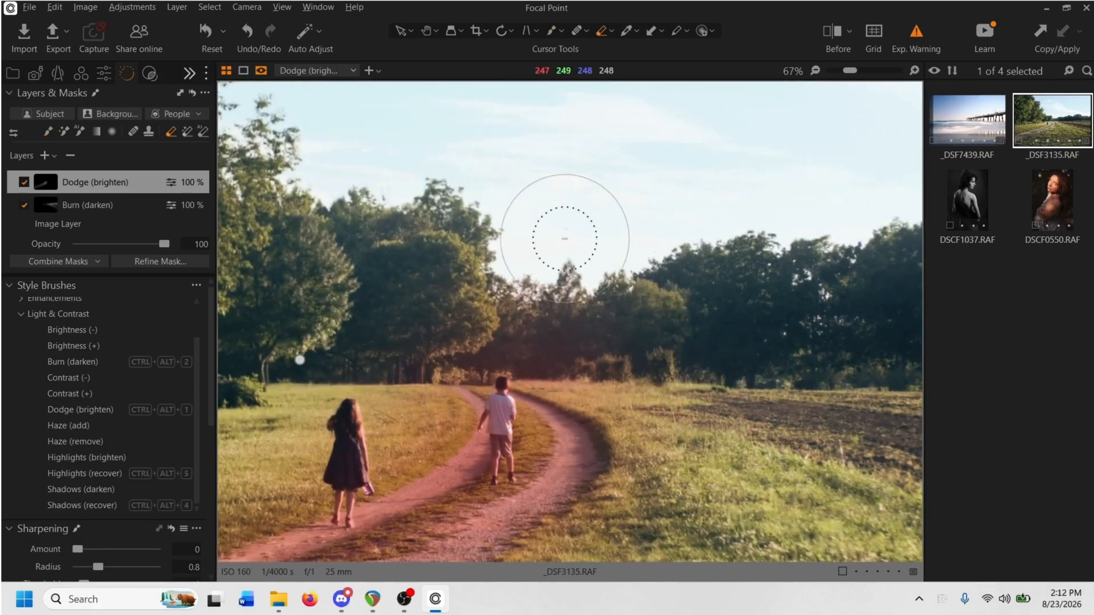
right_click(565, 214, "alt")
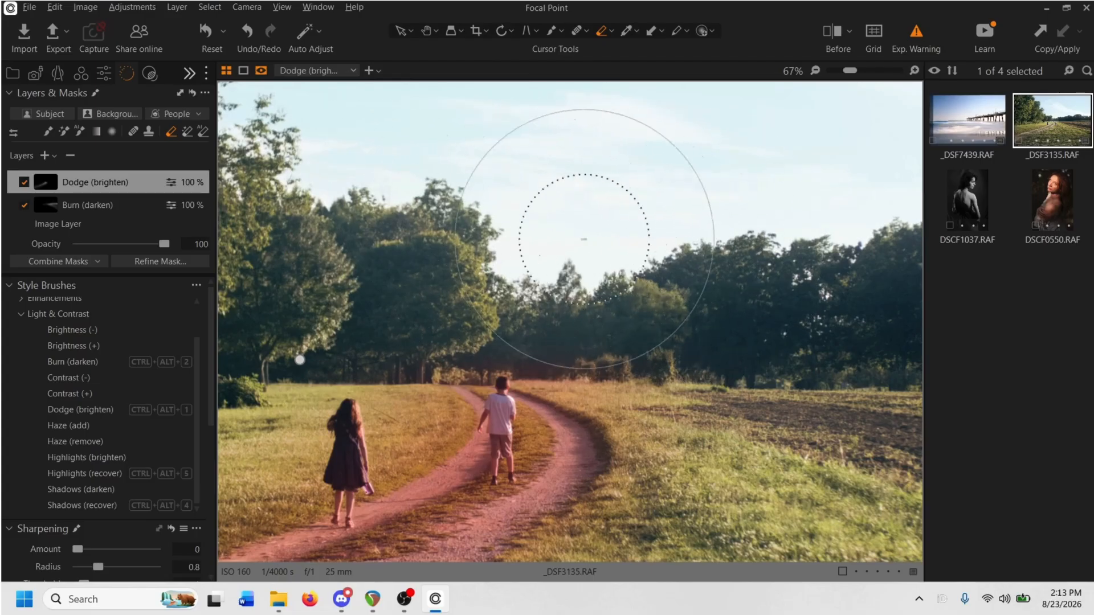
key("ctrl+0")
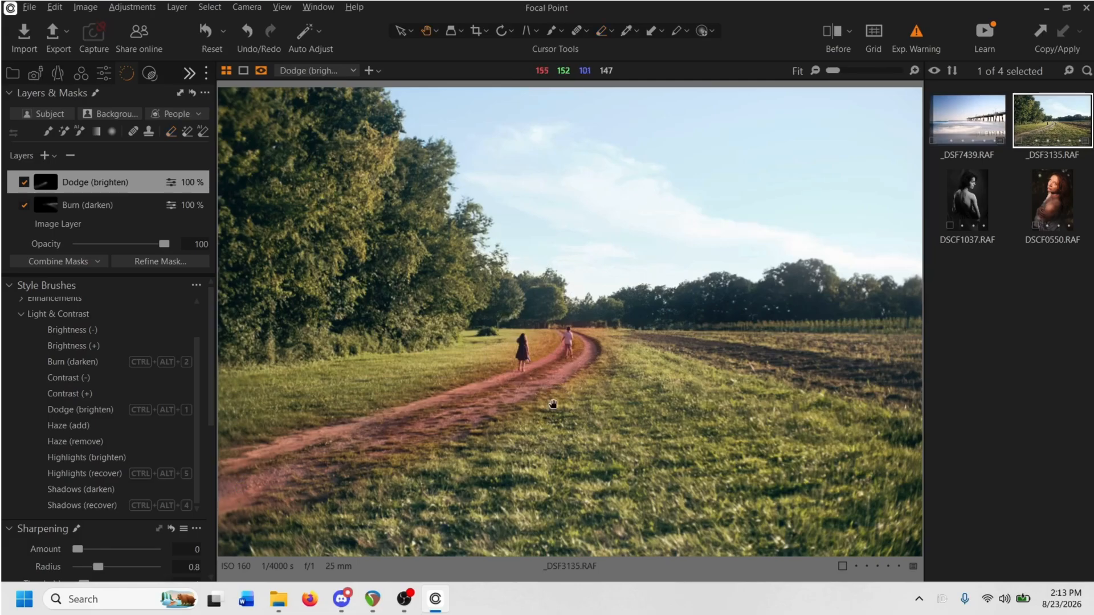
key("m")
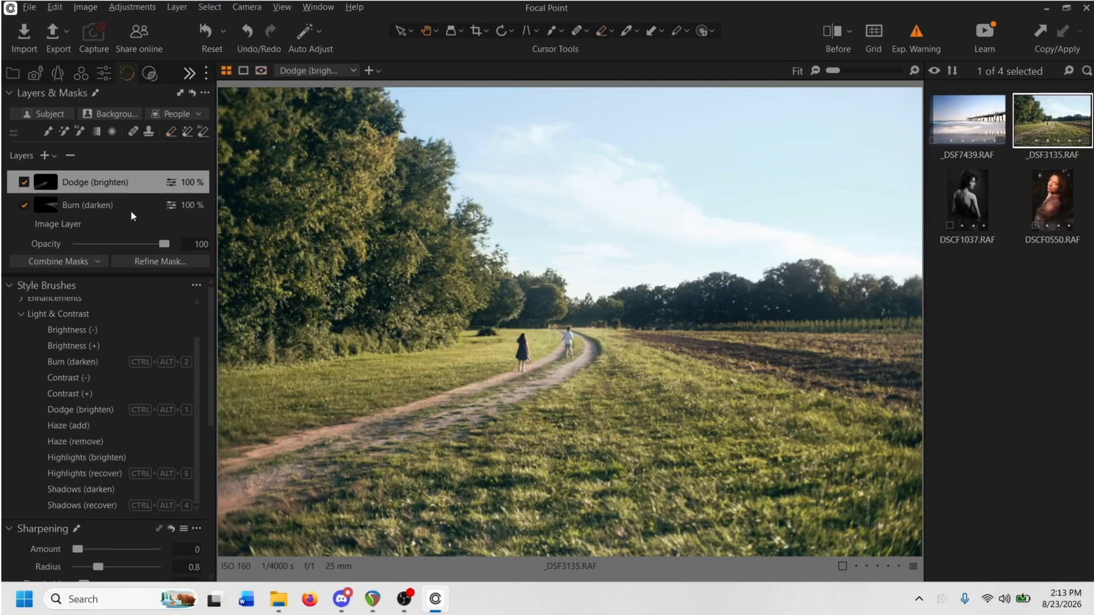
- Toggle the Dodge (brighten) and Burn (darken) layers off and on to compare their effect
left_click(22, 183)
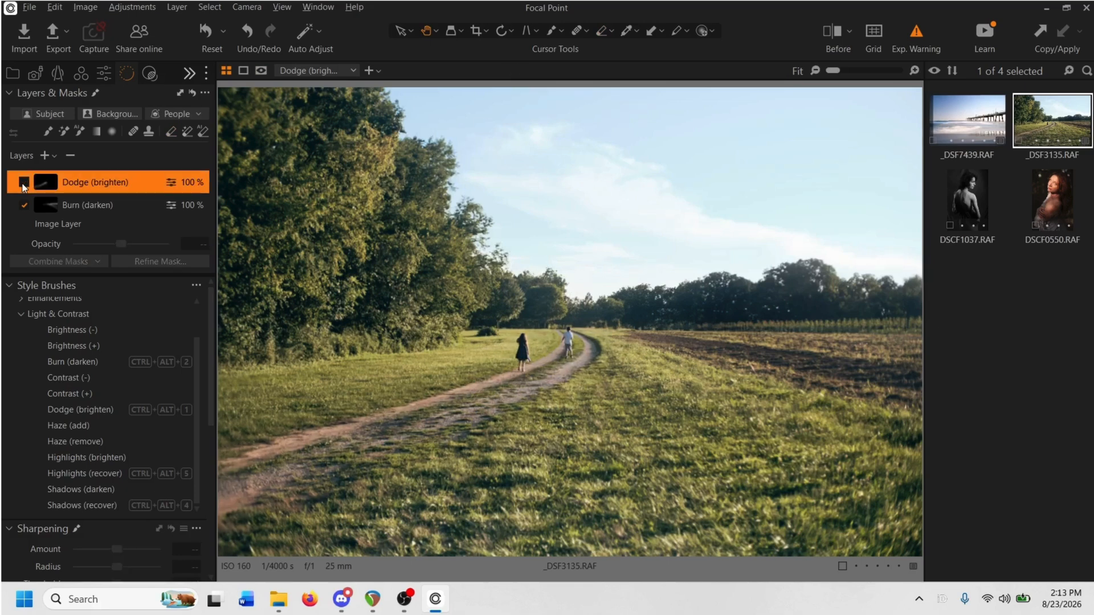
left_click(24, 183)
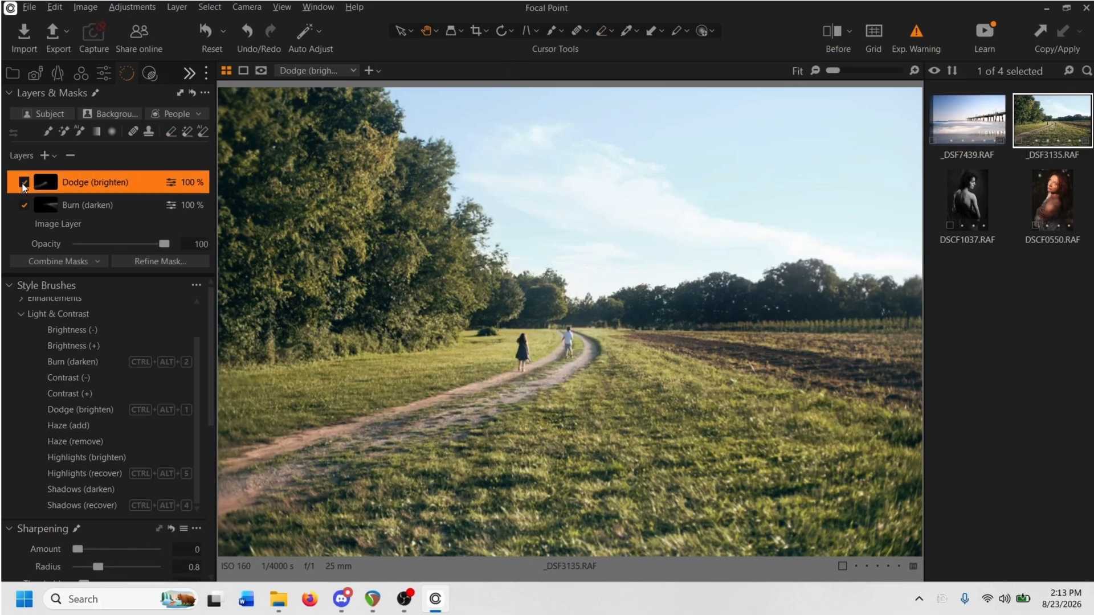
left_click(23, 183)
left_click(23, 182)
left_click(24, 205)
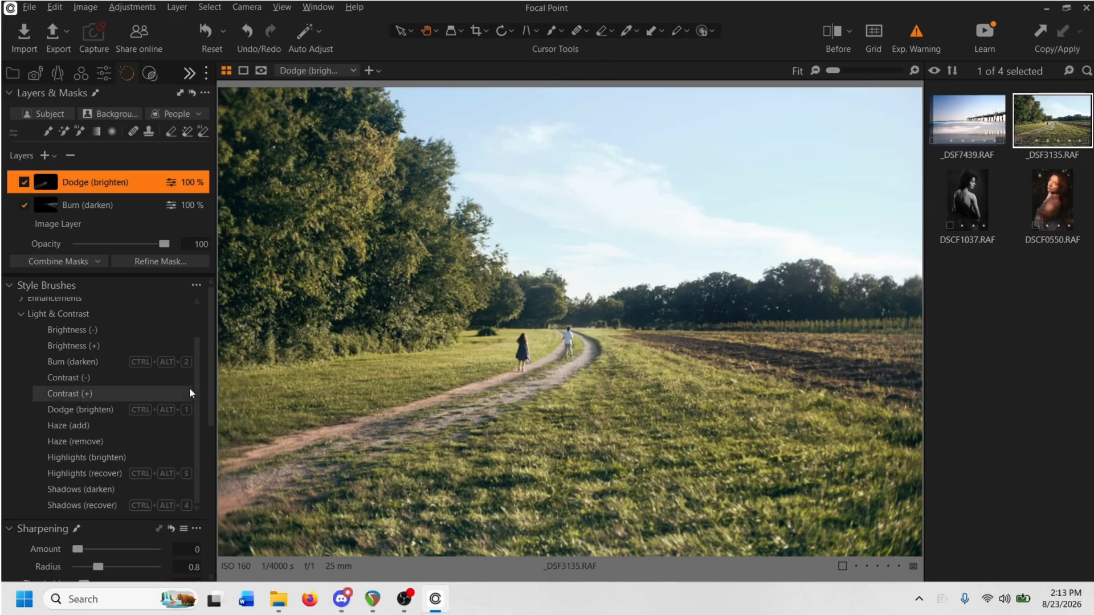
- Paint the whole sky above the trees with the Deep Sky style brush from the Enhancements group
left_click_drag(192, 388, 193, 361)
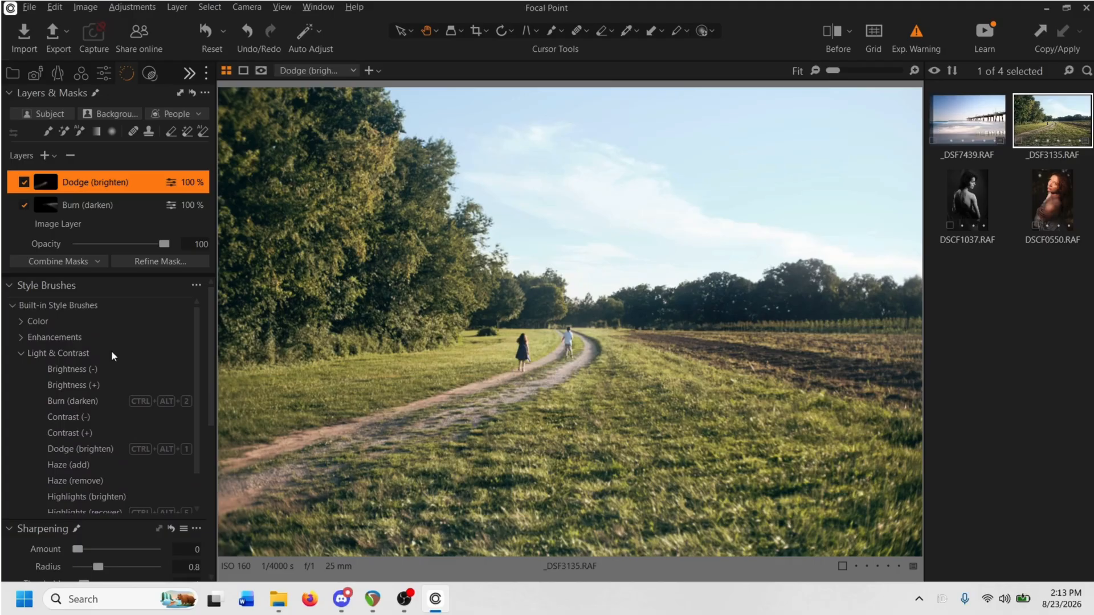
left_click(21, 342)
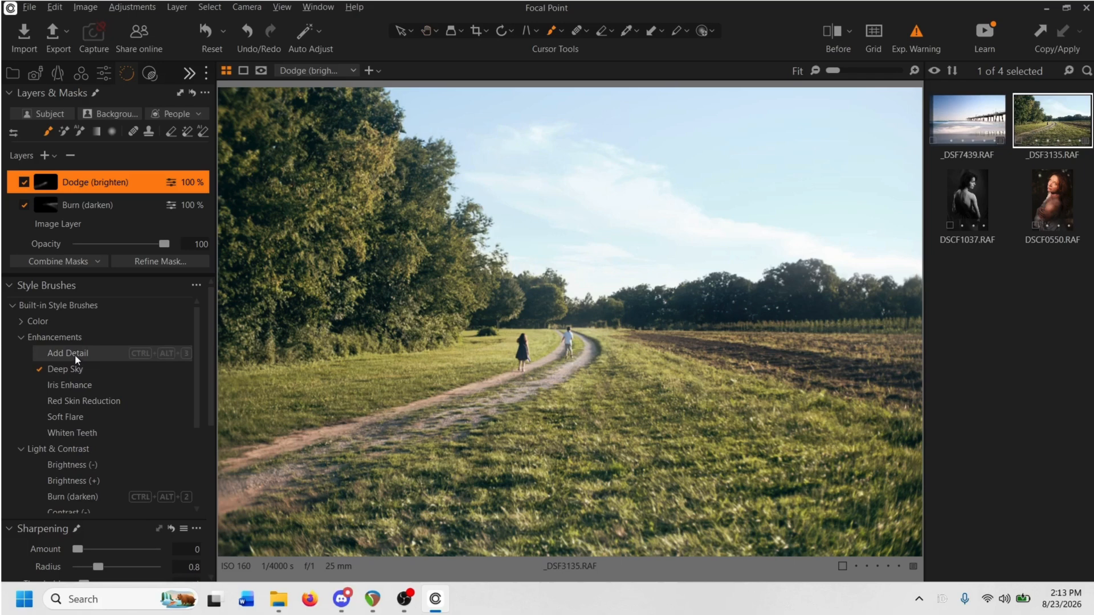
mouse_move(582, 206)
left_mouse_down()
mouse_move(639, 206)
mouse_move(599, 207)
left_mouse_up()
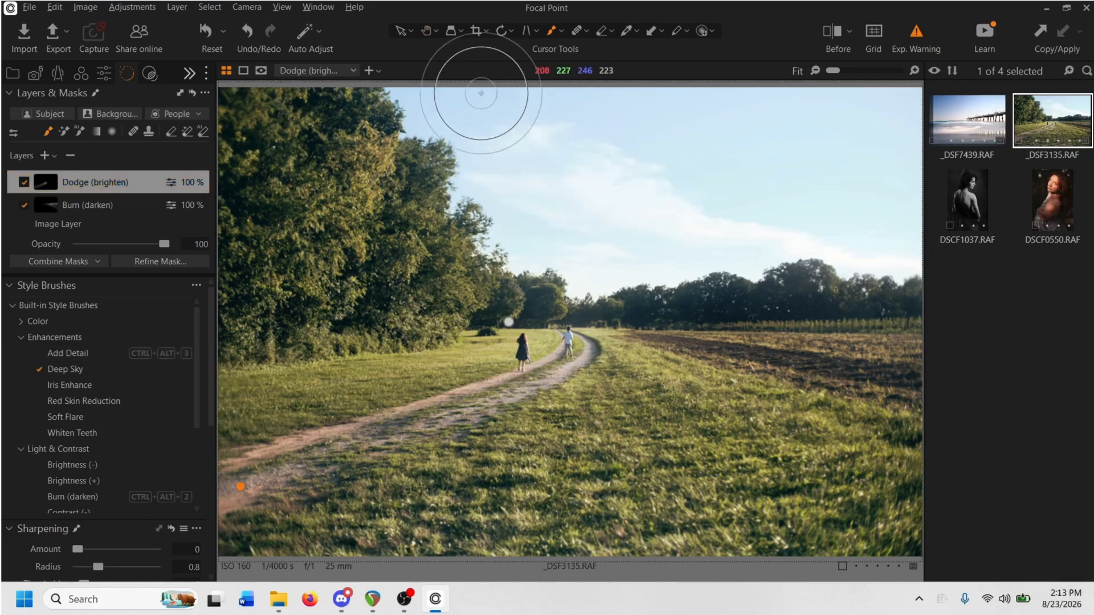
mouse_move(454, 114)
left_mouse_down()
mouse_move(884, 139)
mouse_move(490, 147)
mouse_move(901, 190)
mouse_move(576, 220)
mouse_move(711, 237)
mouse_move(873, 230)
mouse_move(520, 241)
mouse_move(854, 233)
left_mouse_up()
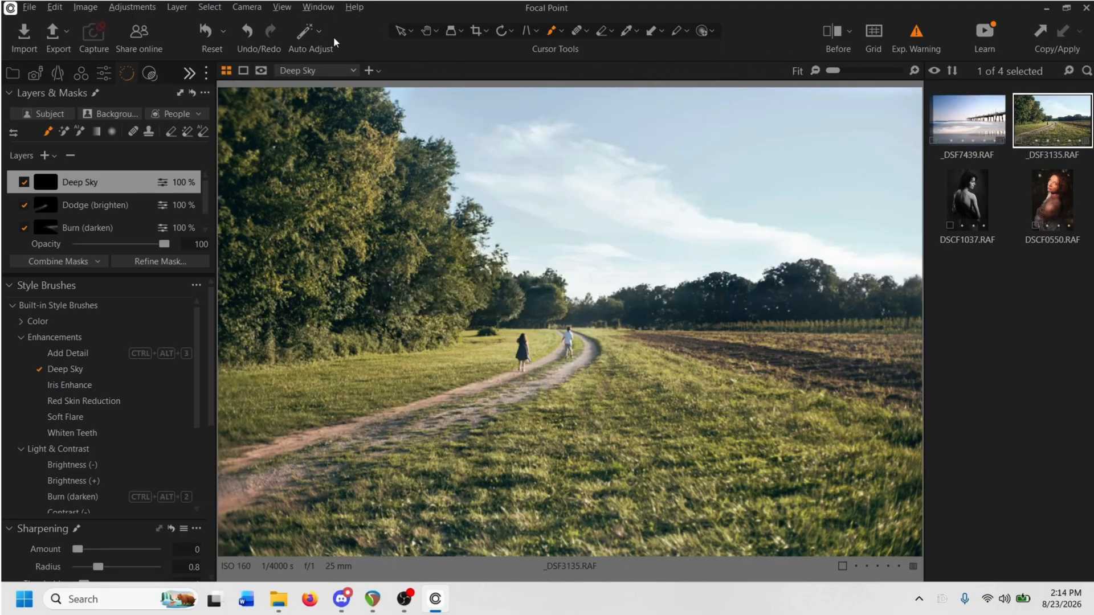
- Review the Deep Sky layer's adjustment values and try its opacity, leaving it at 100
left_click(104, 74)
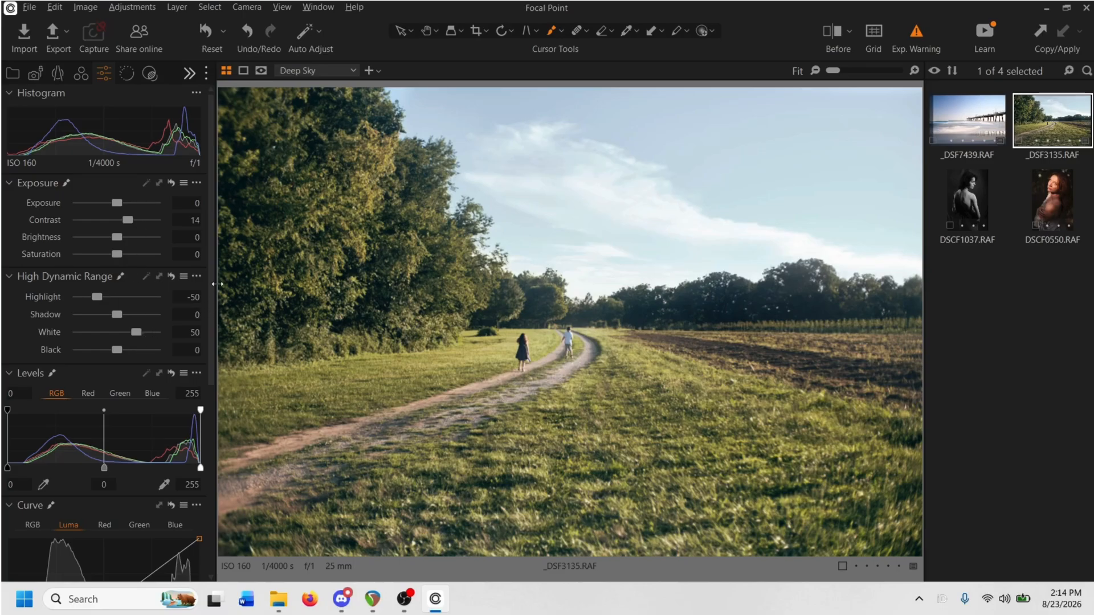
left_click_drag(212, 283, 225, 511)
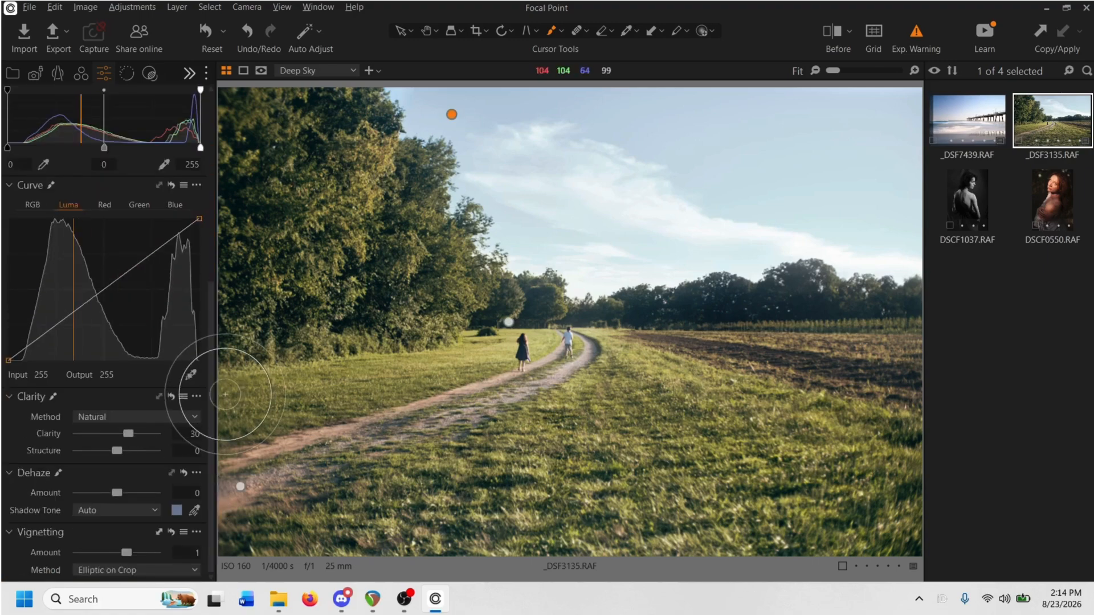
left_click_drag(211, 390, 211, 161)
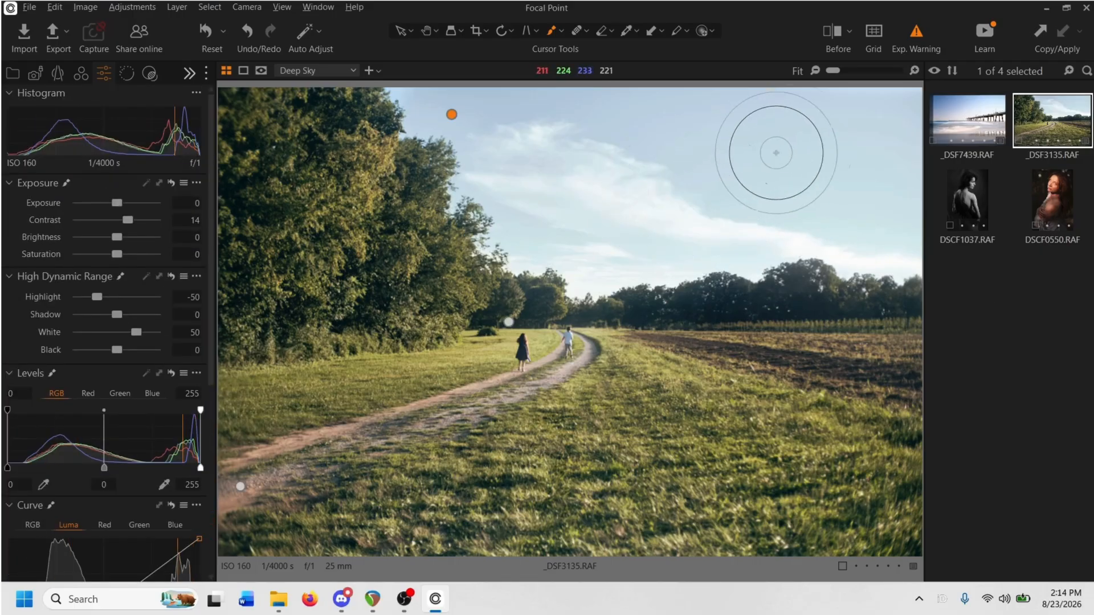
left_click(123, 73)
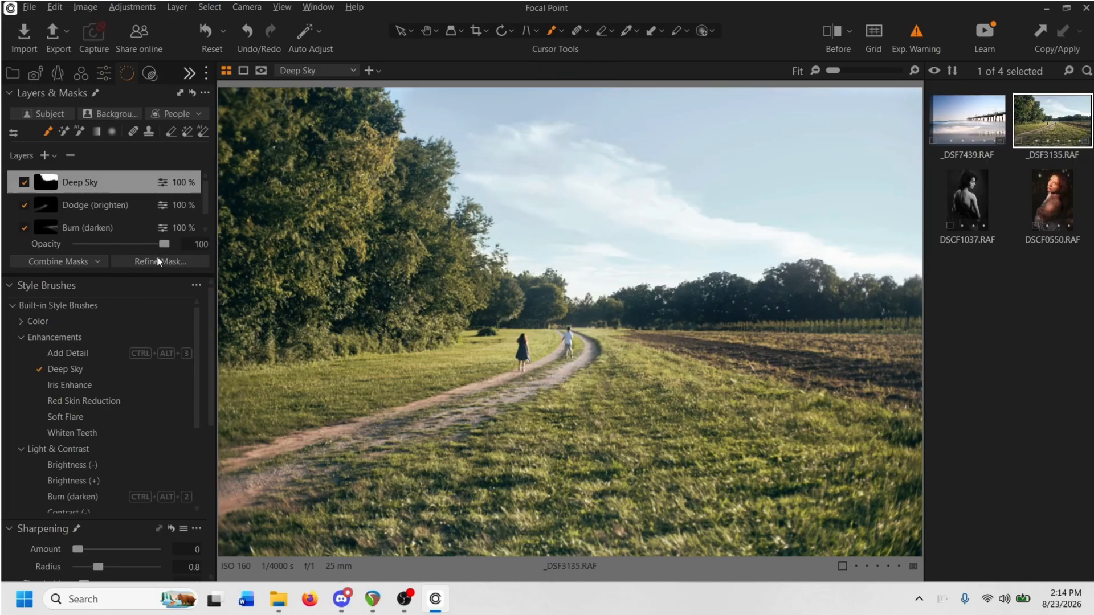
mouse_move(164, 245)
left_mouse_down()
mouse_move(118, 247)
mouse_move(171, 247)
left_mouse_up()
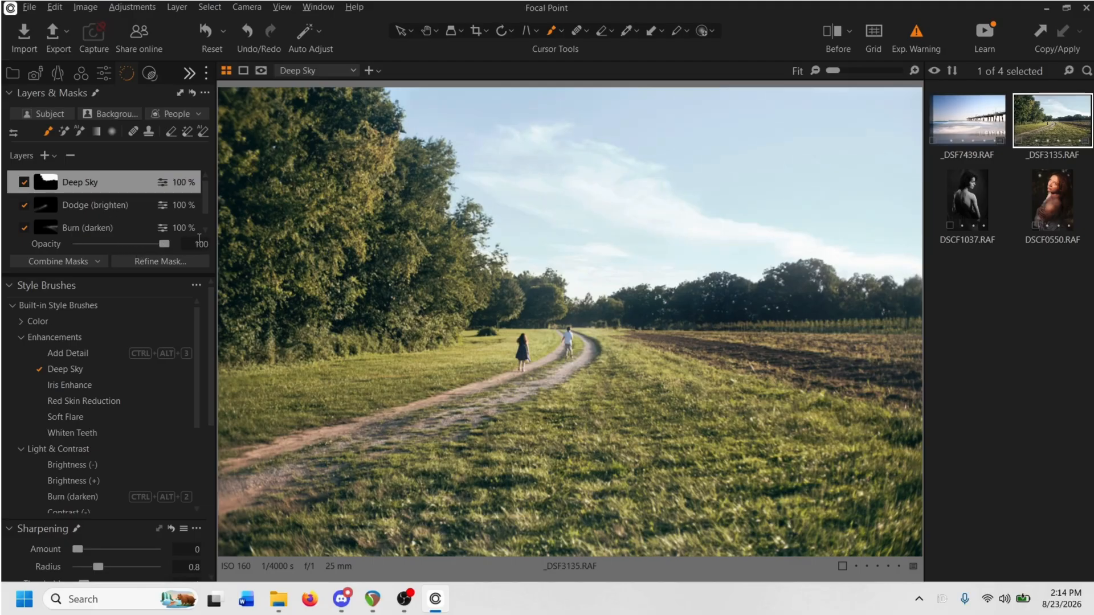
- Set the Deep Sky layer's Clarity to 17 and its Structure to -16
left_click(103, 73)
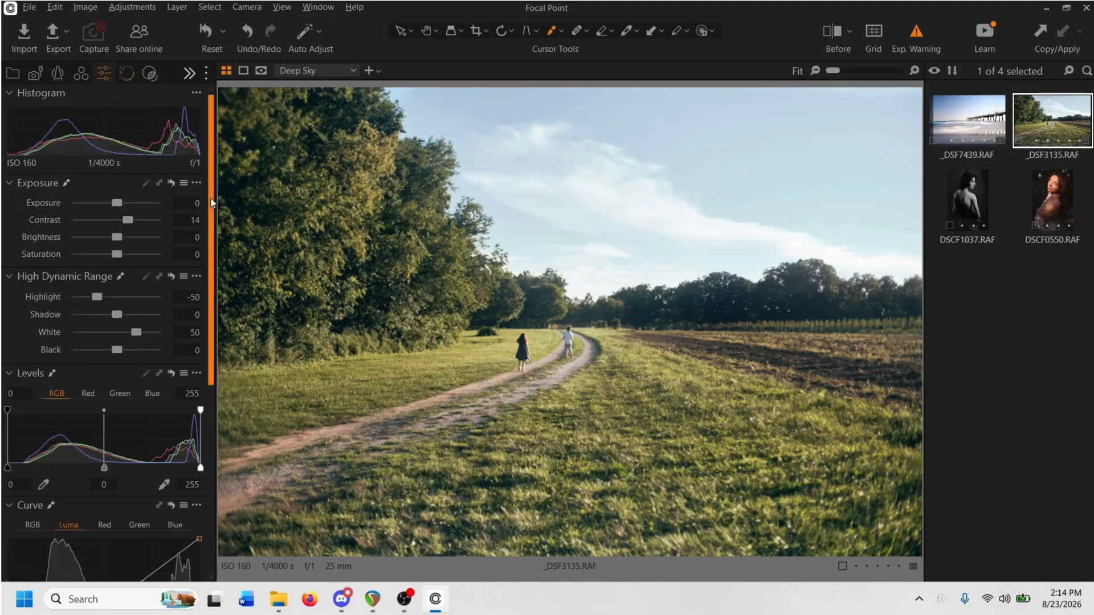
left_click_drag(215, 197, 219, 380)
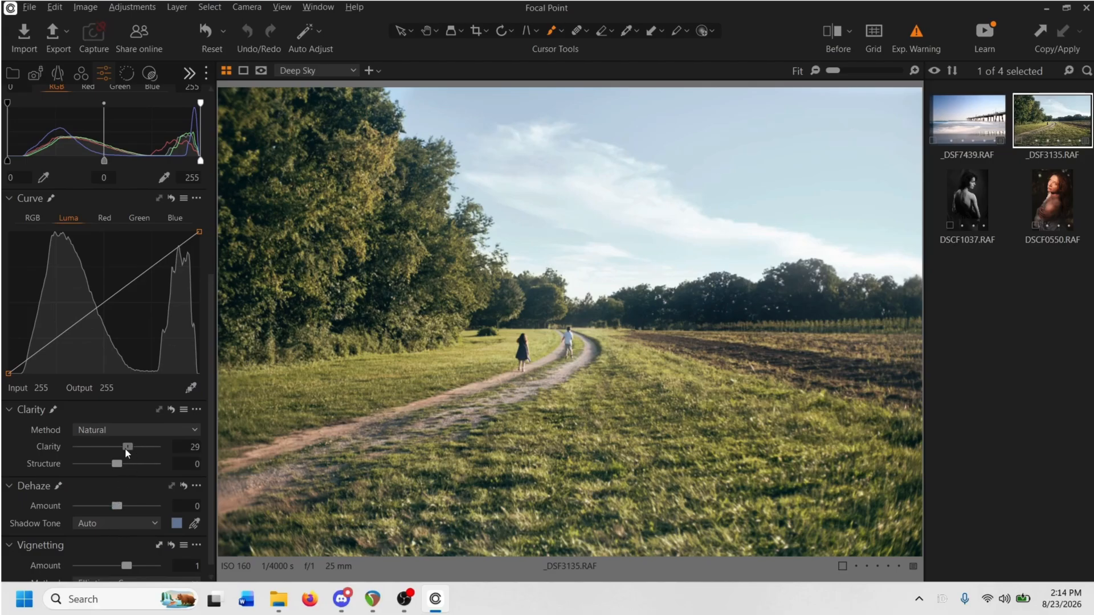
left_click_drag(122, 448, 111, 466)
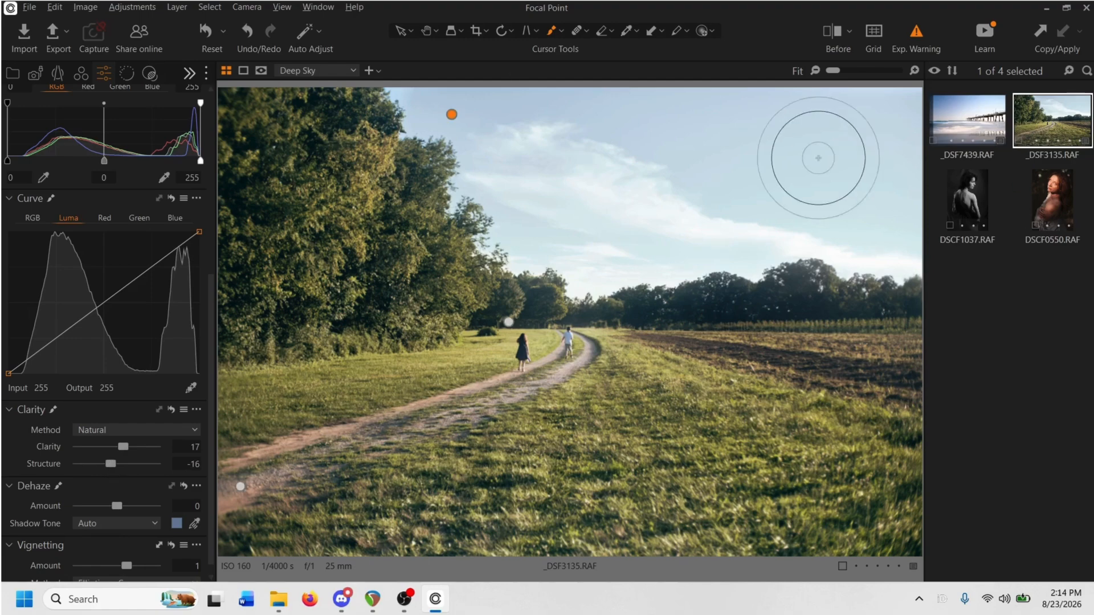
- Inspect the clouds and the treetops at 100% and return to the full image
scroll(782, 159, "up", 5)
key("h")
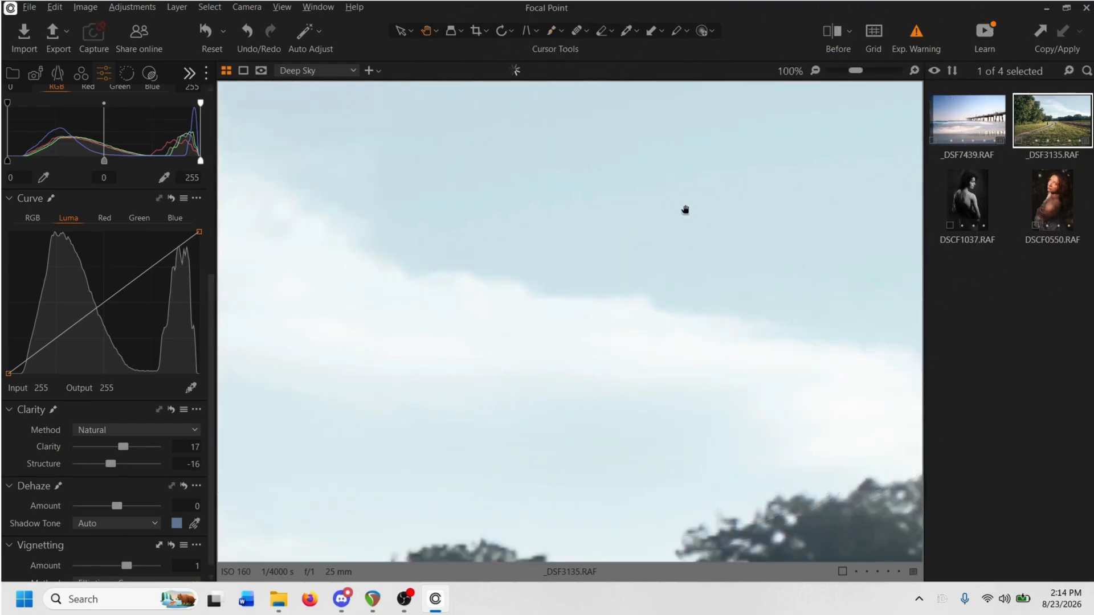
left_click_drag(625, 298, 662, 166)
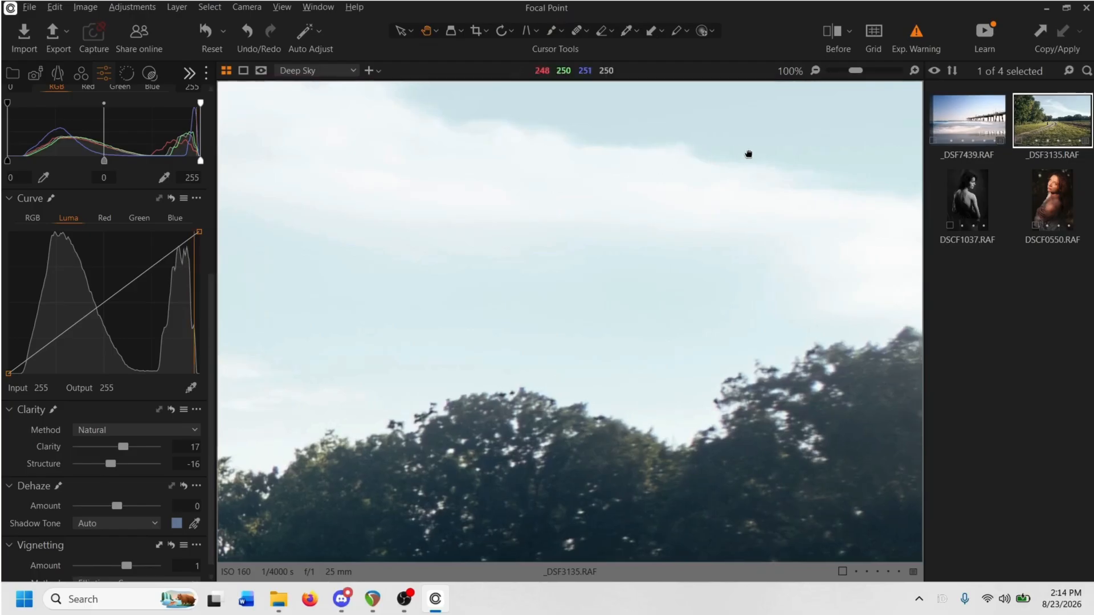
left_click_drag(747, 154, 439, 181)
double_click(744, 238)
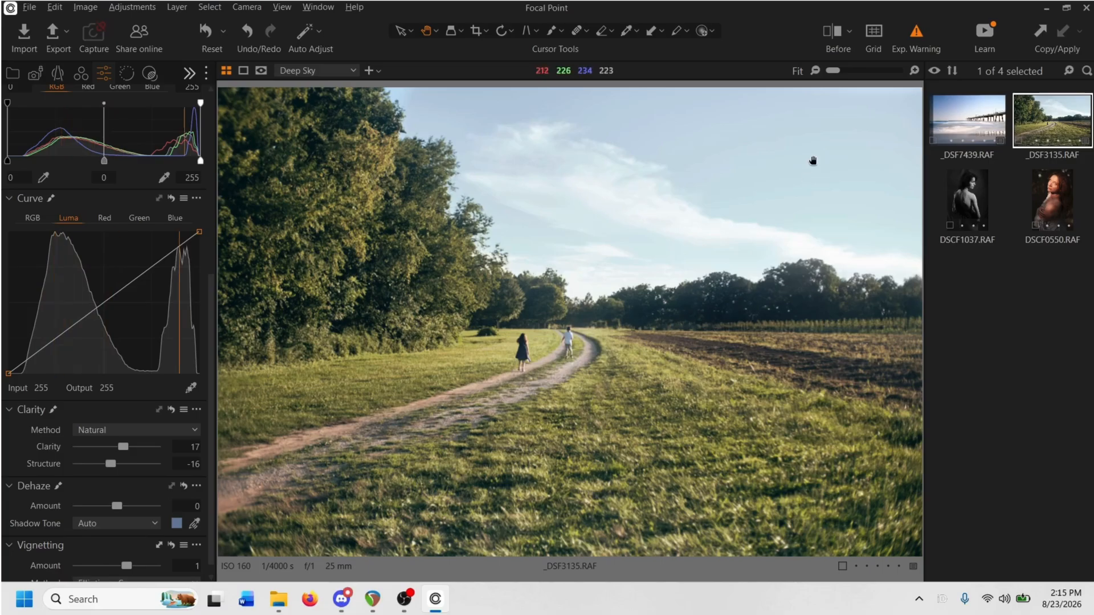
- Compare the edited field photo with the original in a before/after split, sweeping the divider across the image
left_click(832, 32)
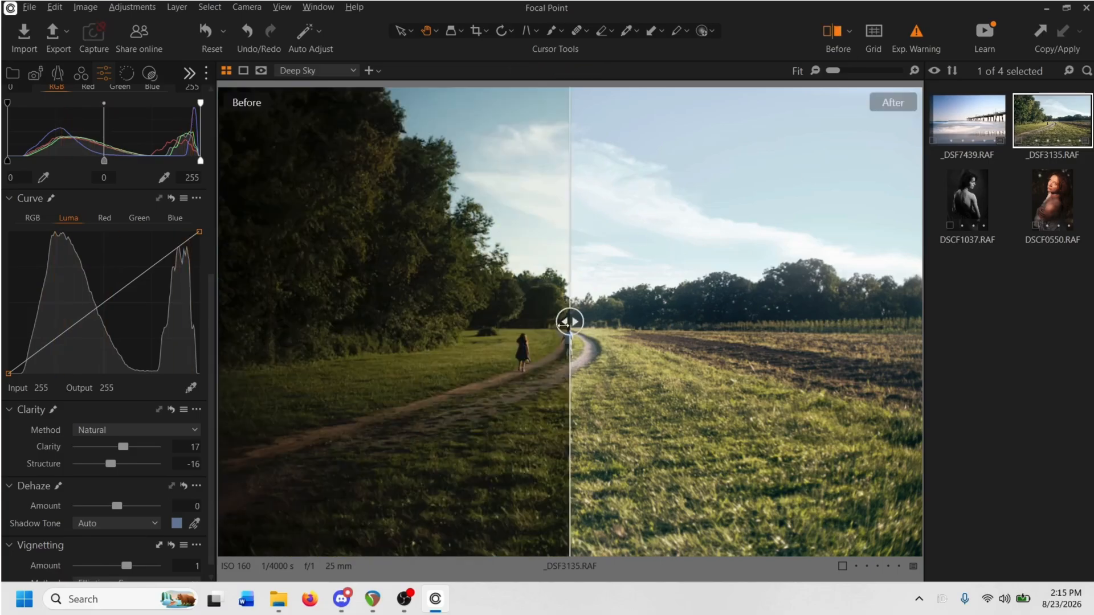
left_click_drag(564, 323, 192, 361)
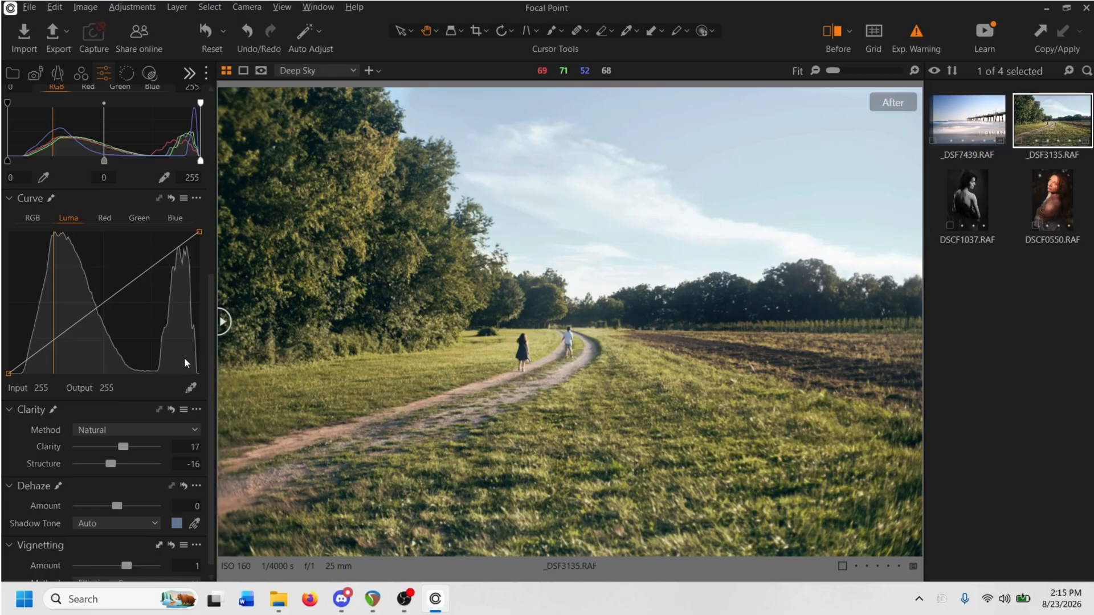
mouse_move(185, 362)
left_mouse_down()
mouse_move(259, 319)
mouse_move(906, 320)
mouse_move(914, 345)
mouse_move(204, 358)
left_mouse_up()
left_click_drag(225, 322, 696, 322)
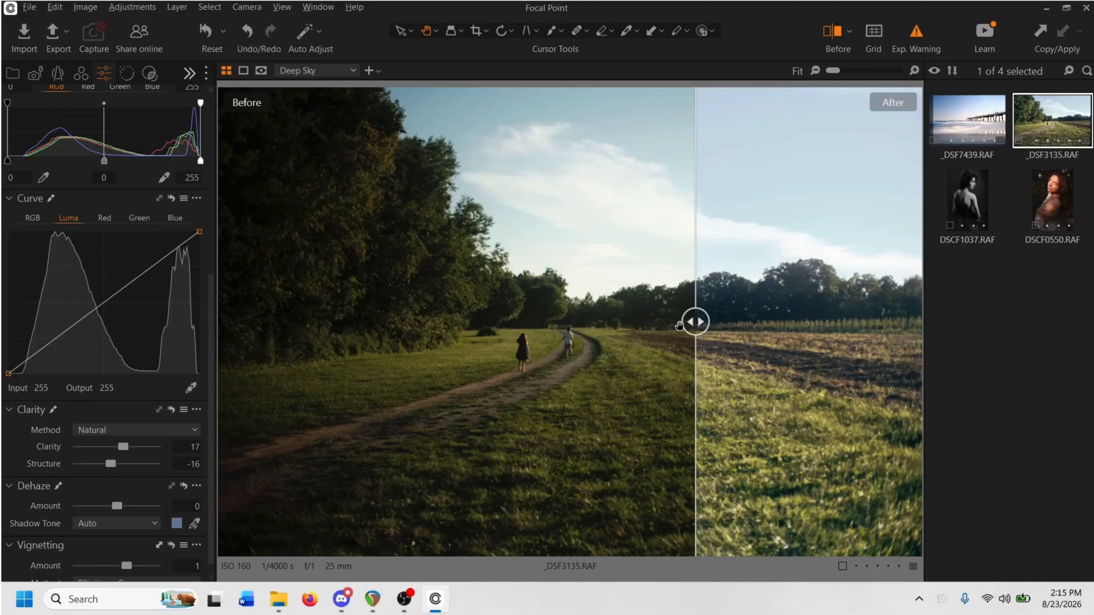
key("y")
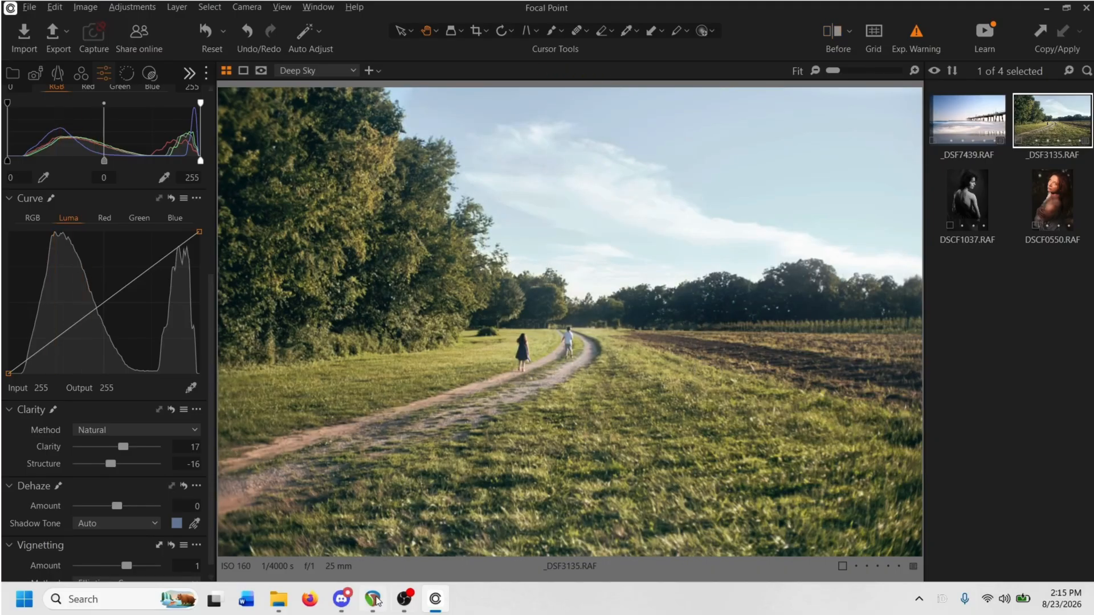
- Switch to Discord to read the workshop chat messages and return to Capture One
left_click(343, 608)
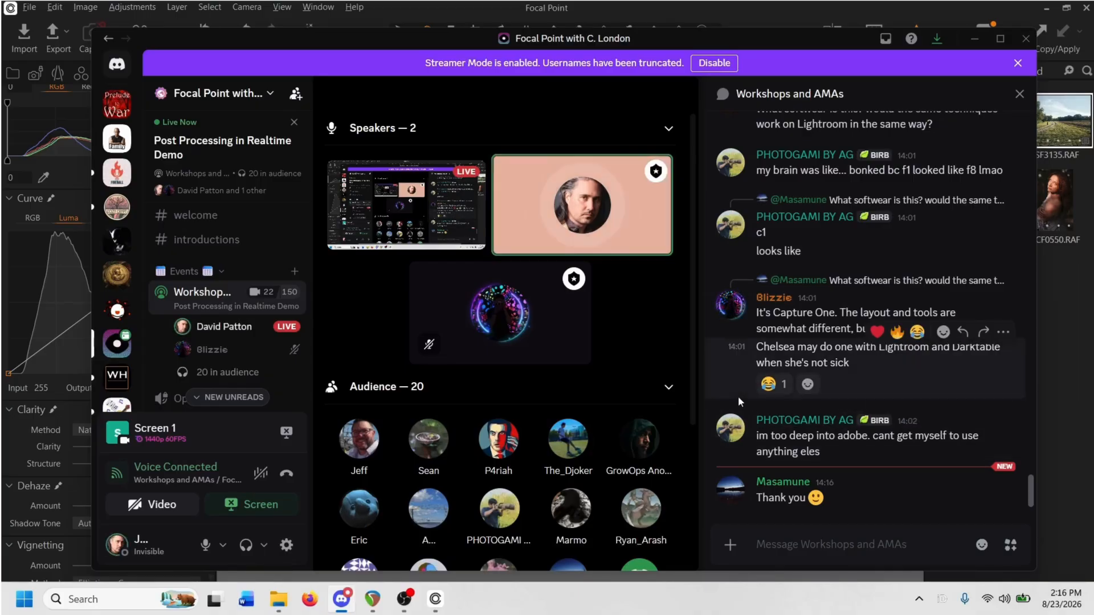
mouse_move(693, 398)
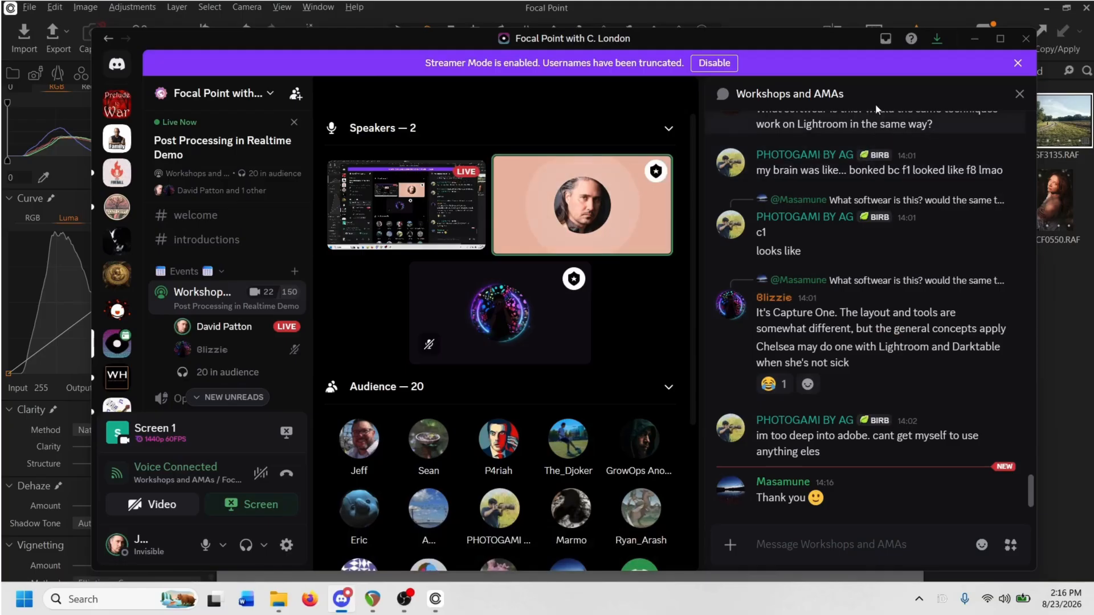
left_click(895, 1)
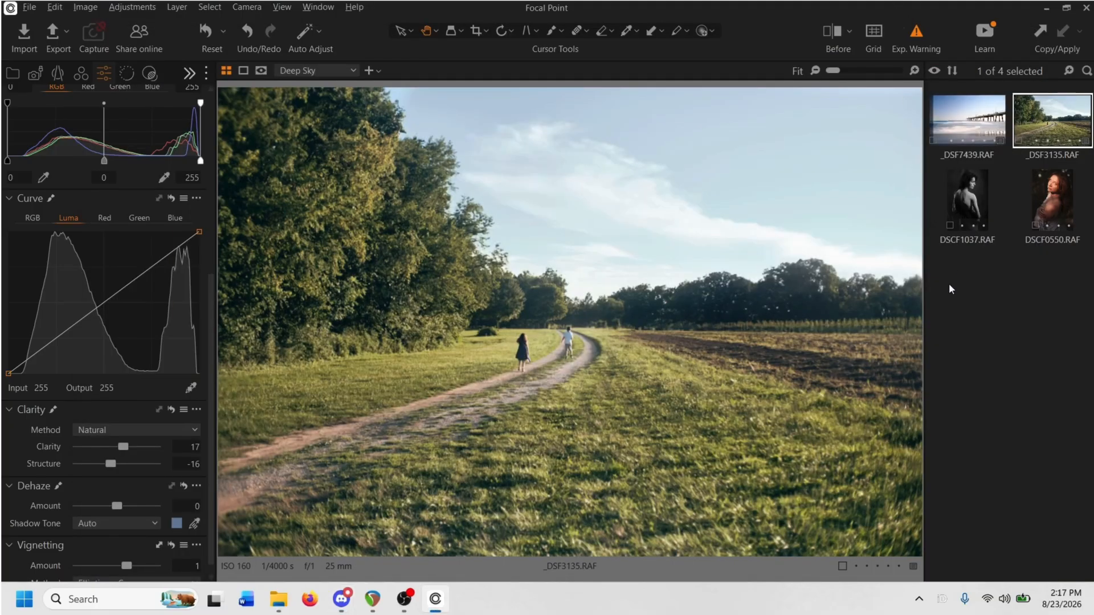
- View the pier photo, return to the field photo, and examine it with a proof margin around it at different zoom levels
left_click(979, 129)
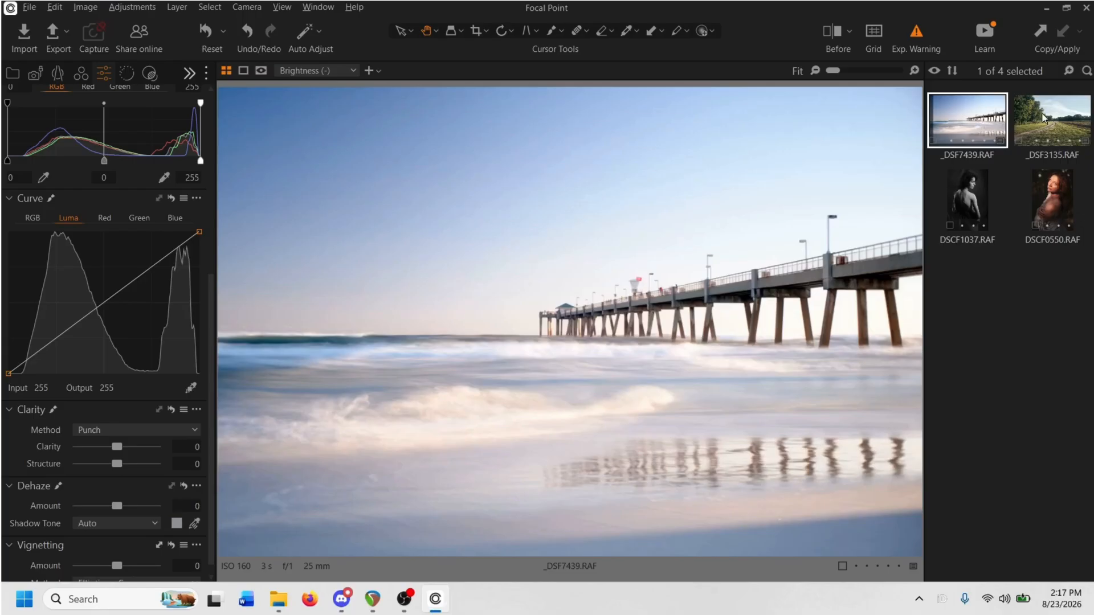
left_click(1034, 128)
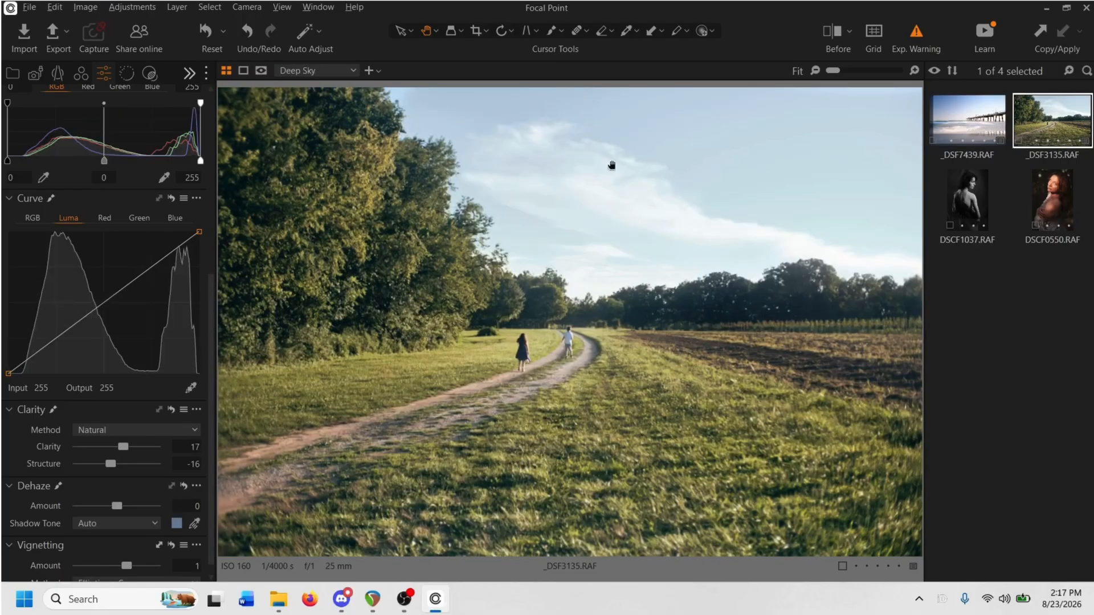
left_click(244, 74)
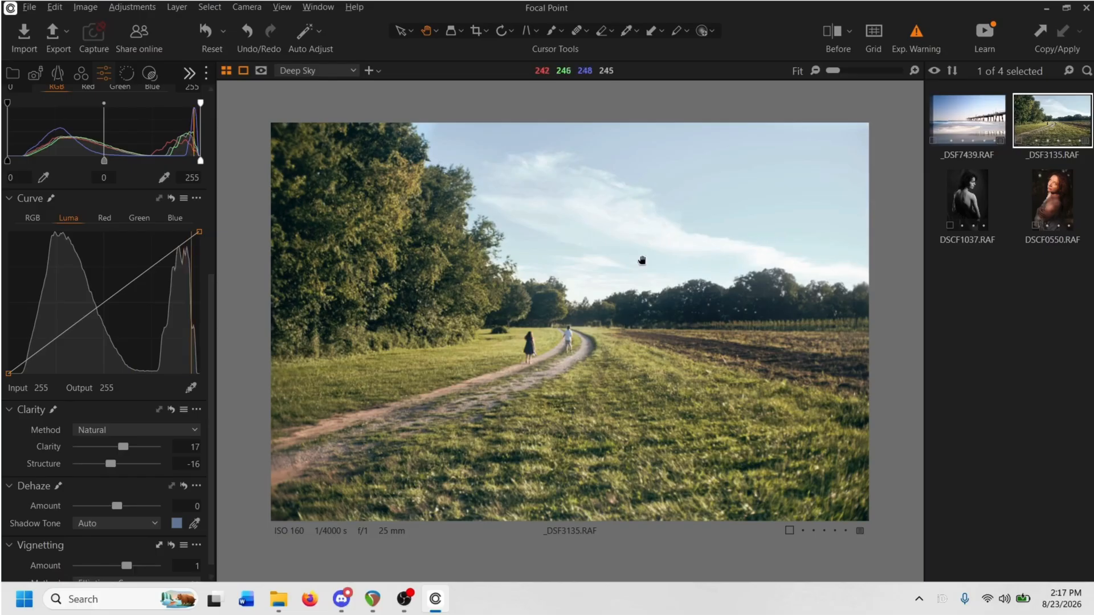
scroll(545, 348, "up", 5)
scroll(565, 315, "down", 5)
scroll(575, 302, "up", 6)
scroll(575, 302, "down", 5)
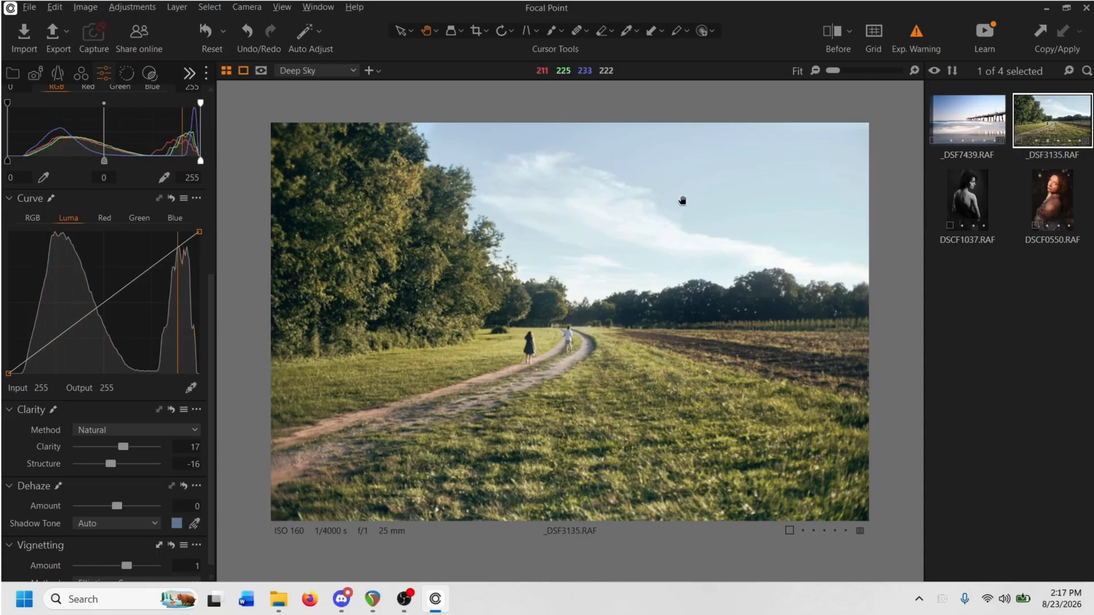
- Compare the field photo against black and white viewer backgrounds, restore the Medium background and turn off the proof margin
right_click(891, 164)
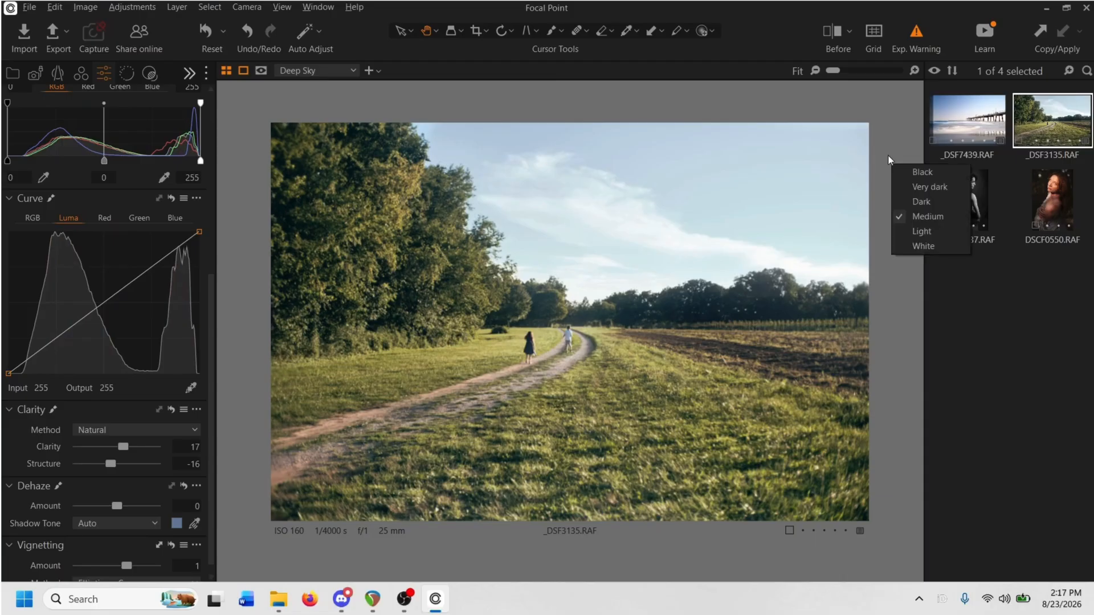
left_click(924, 169)
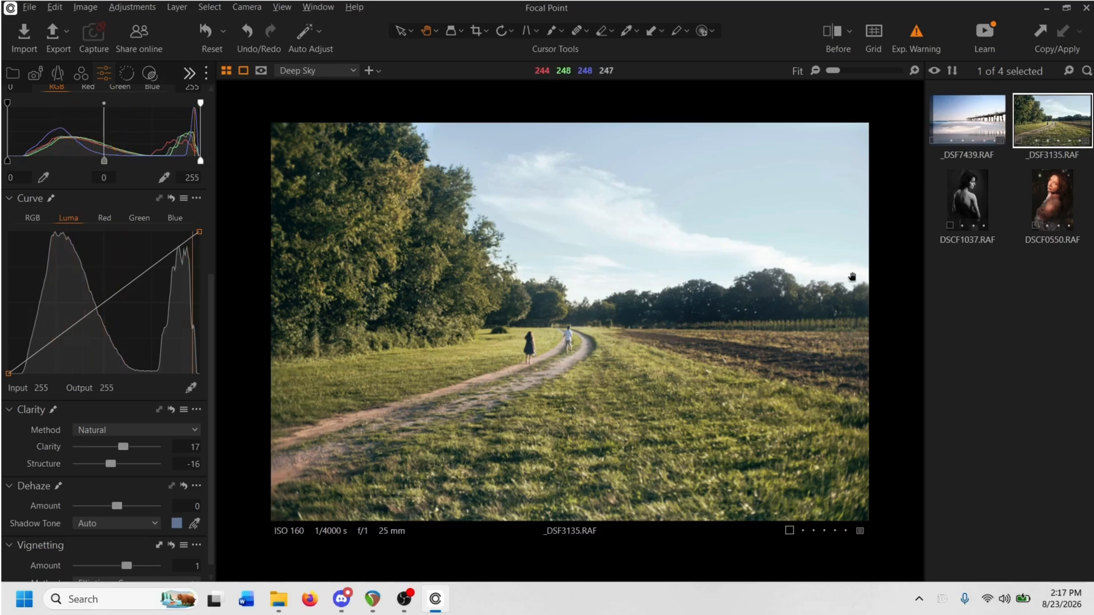
right_click(902, 223)
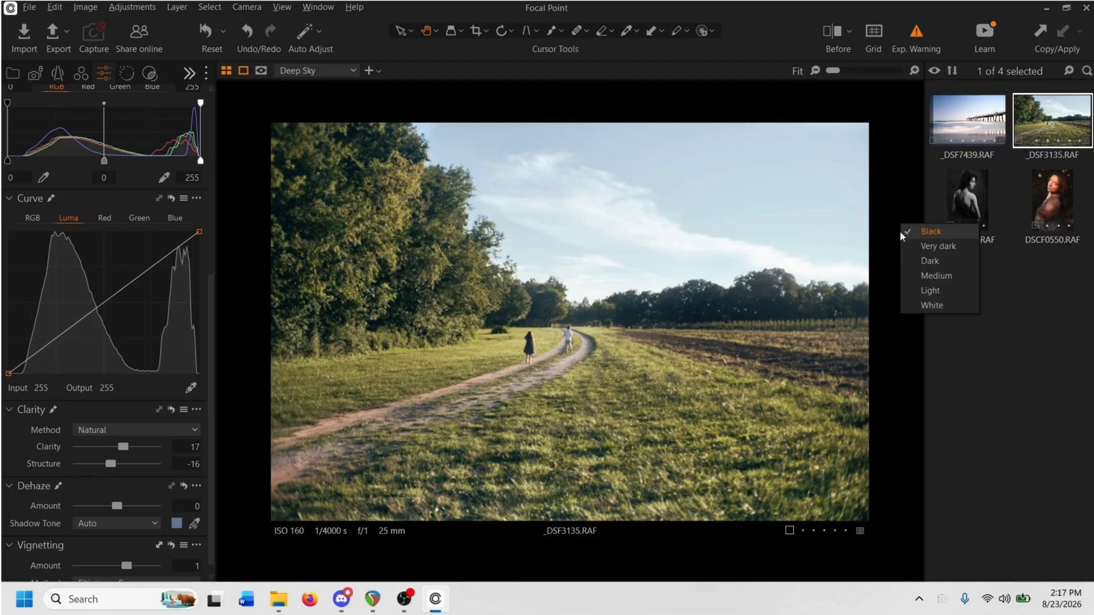
left_click(931, 306)
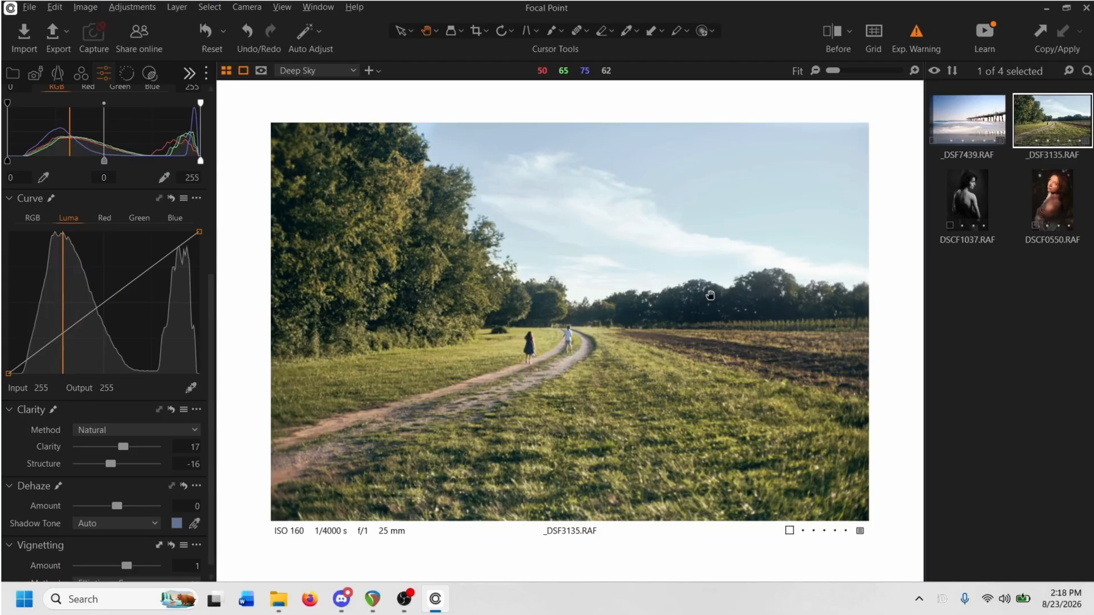
right_click(891, 237)
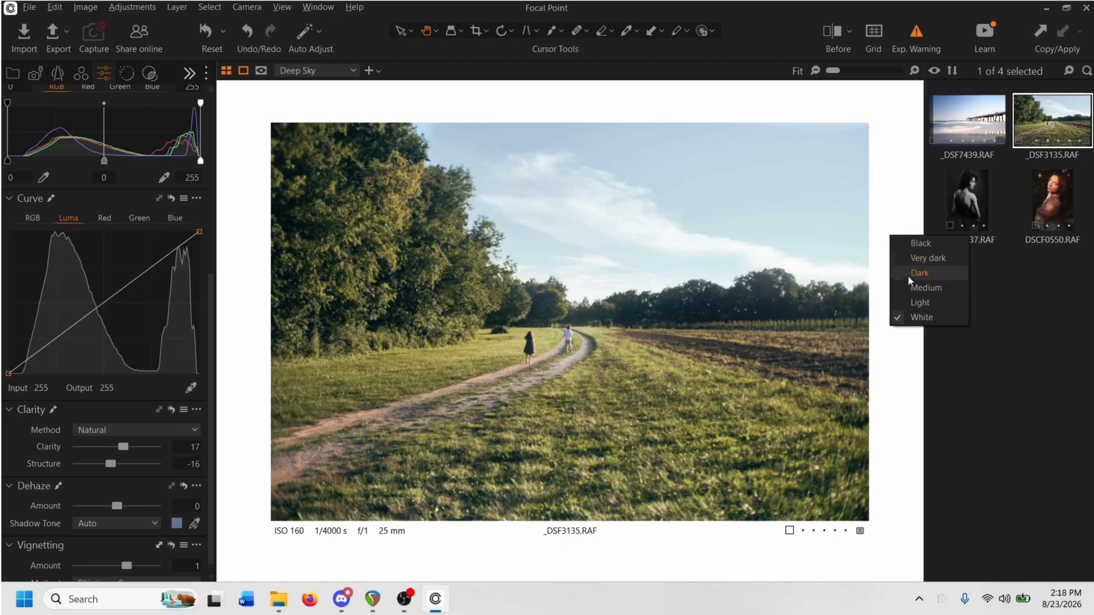
left_click(916, 288)
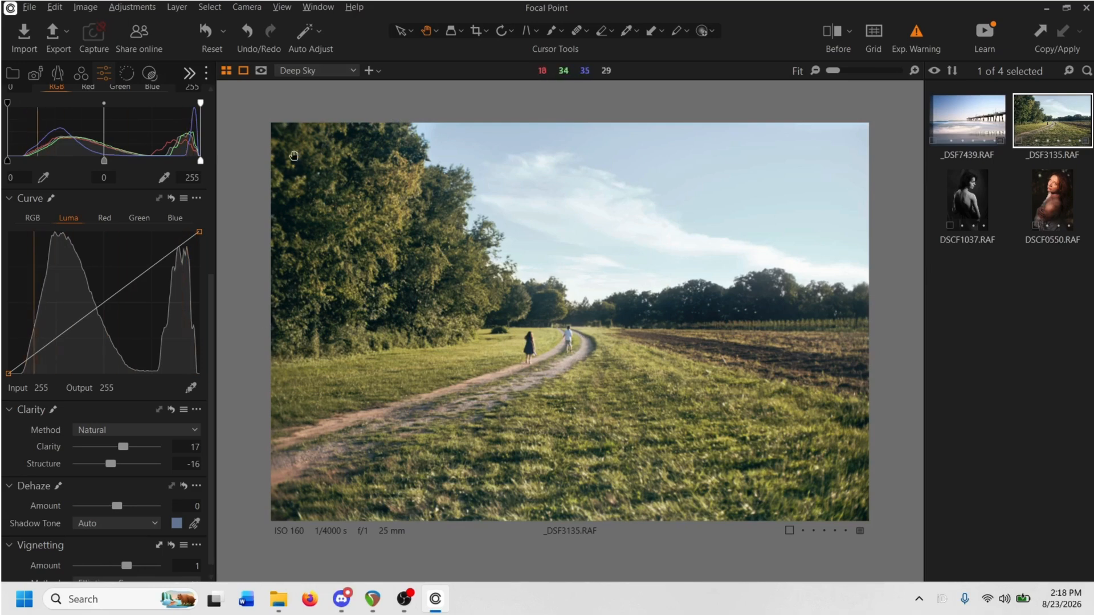
left_click(243, 73)
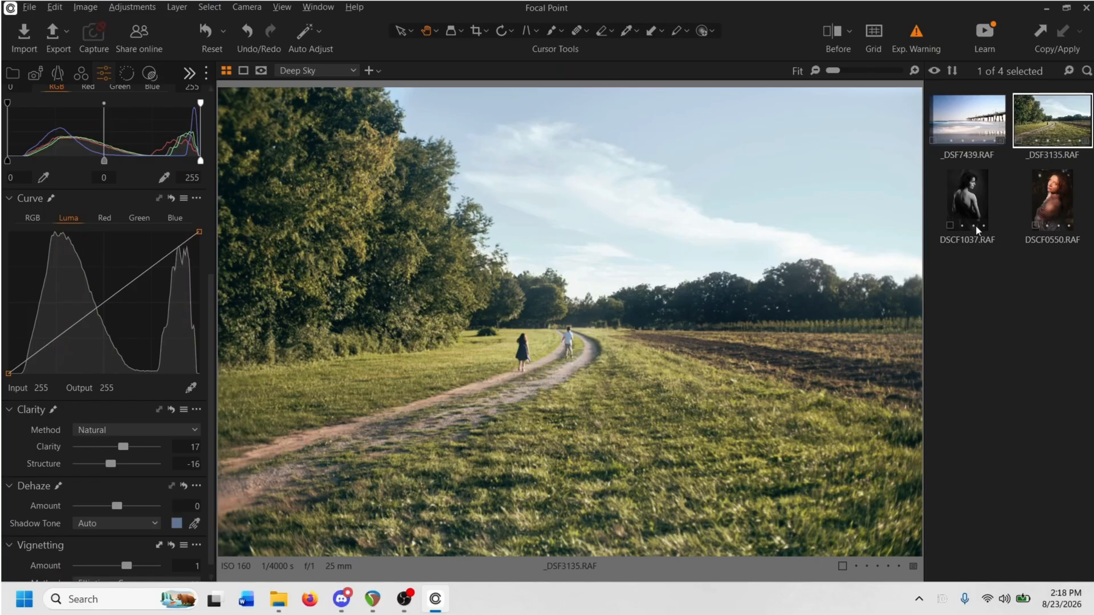
- View the black-and-white portrait DSCF1037, examining the back and dress up close, and view the red-haired portrait DSCF0550
left_click(973, 205)
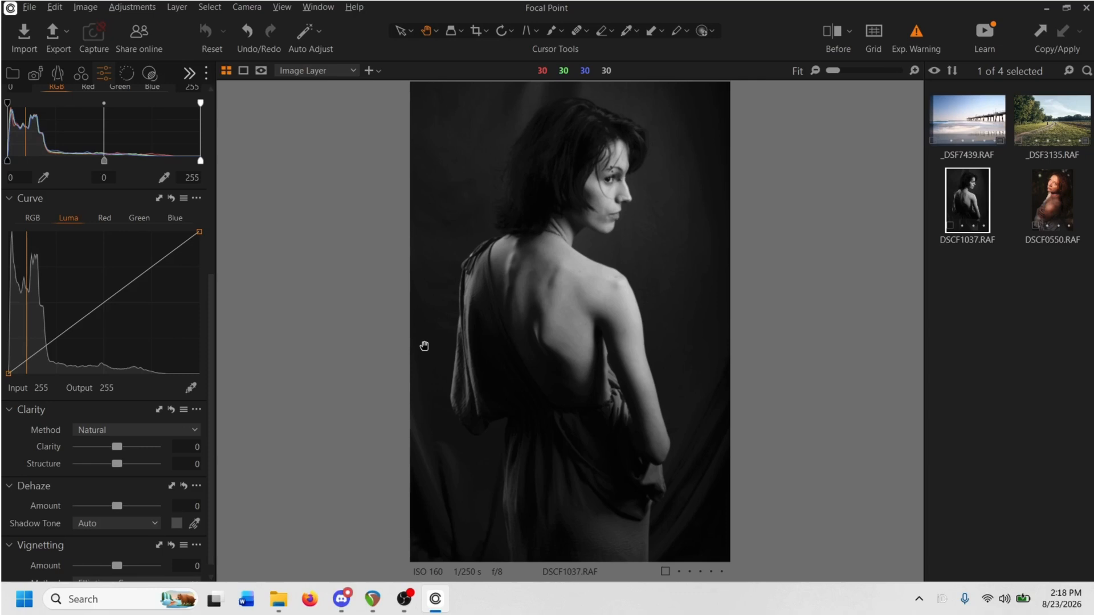
scroll(484, 430, "up", 1)
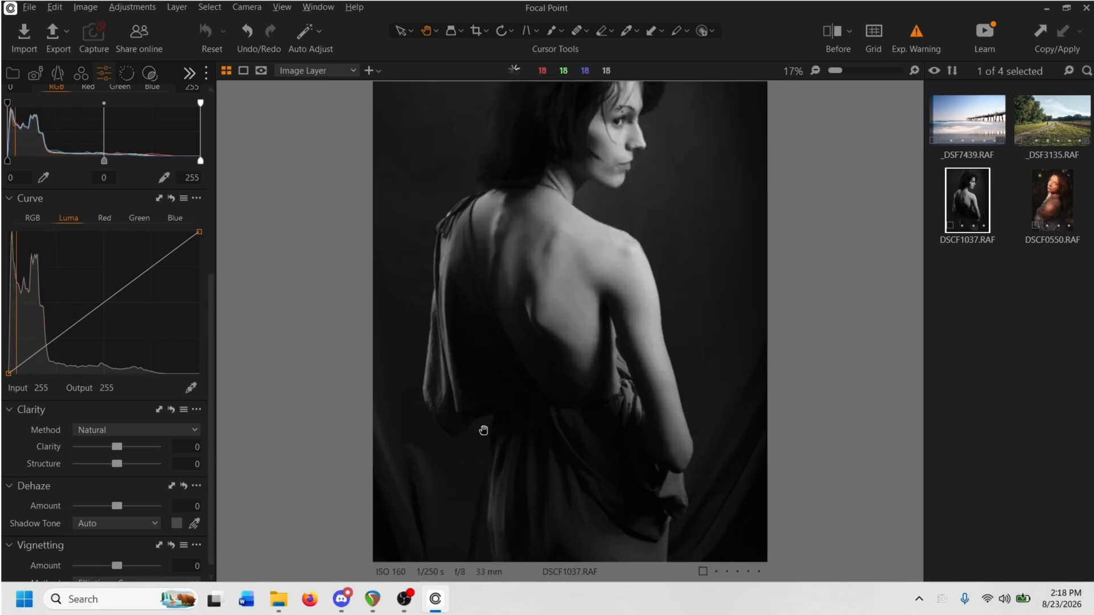
scroll(484, 430, "up", 1)
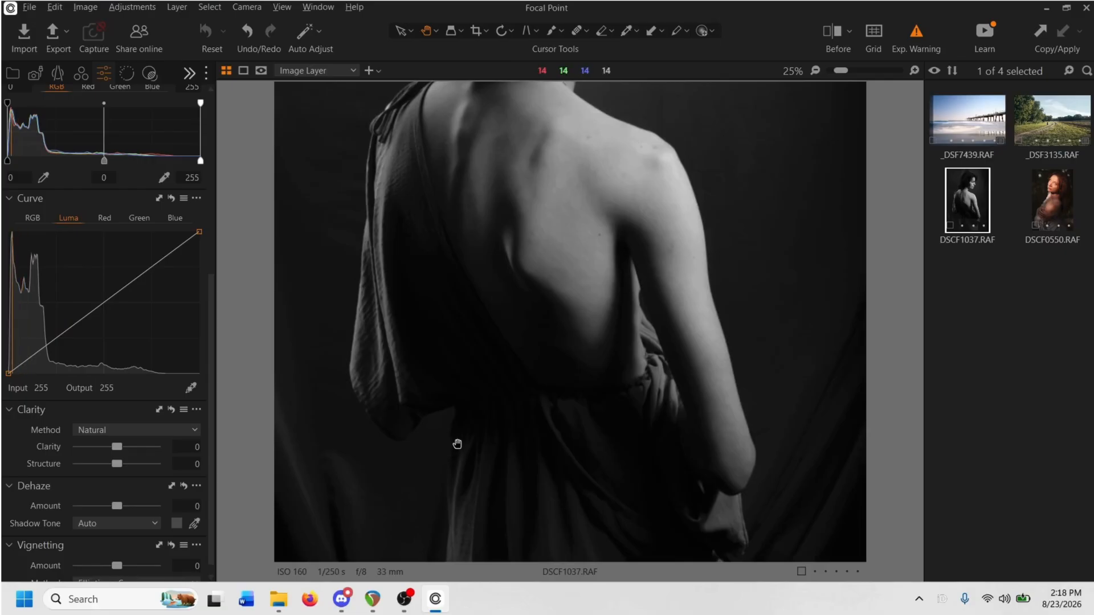
scroll(569, 457, "down", 2)
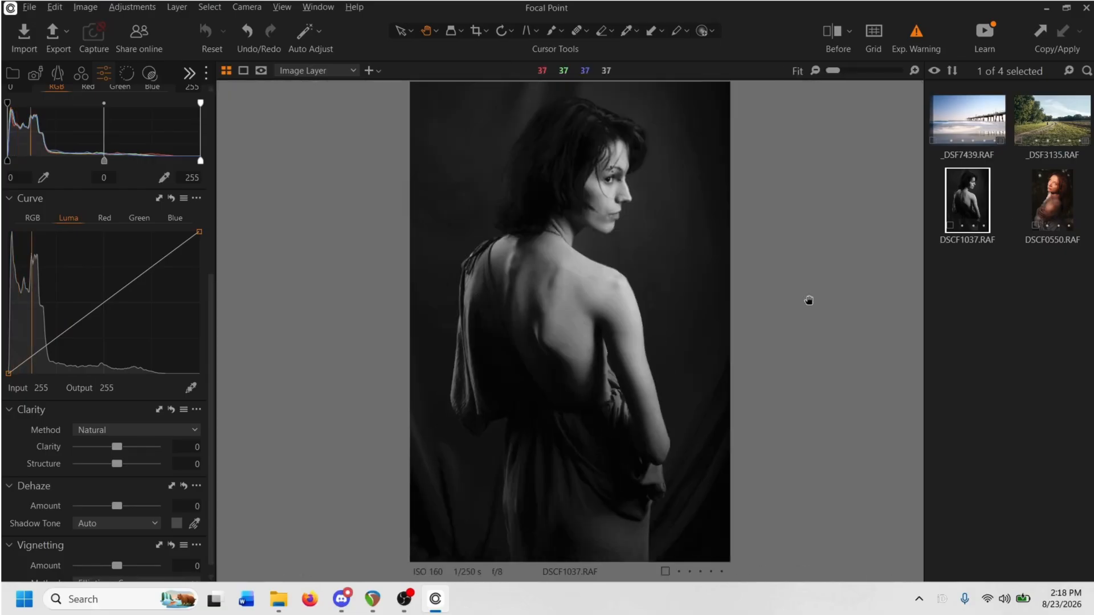
left_click(1070, 214)
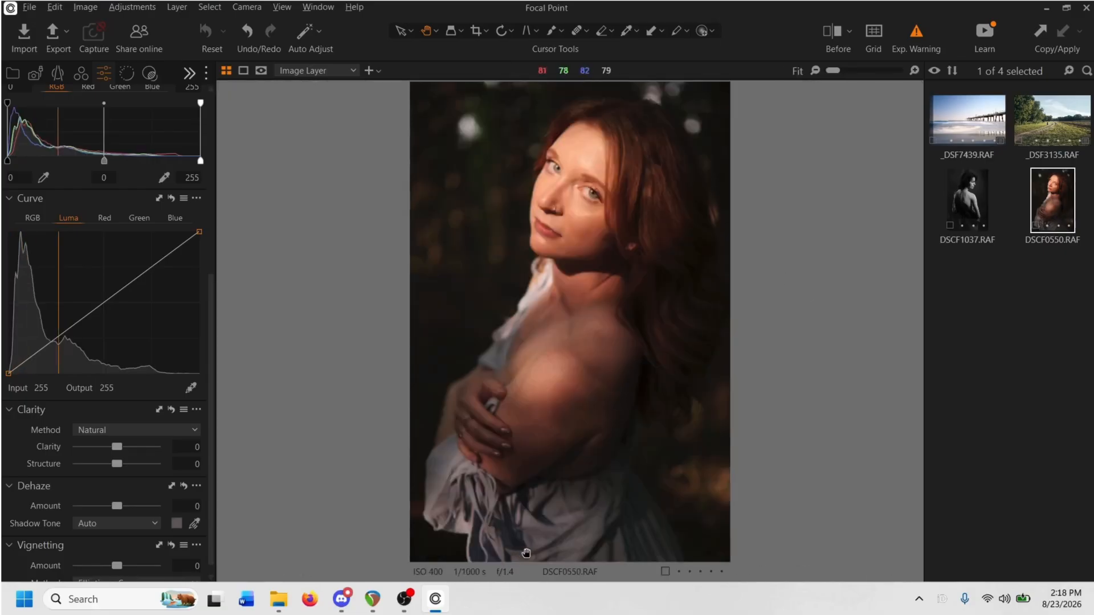
left_click_drag(447, 524, 445, 525)
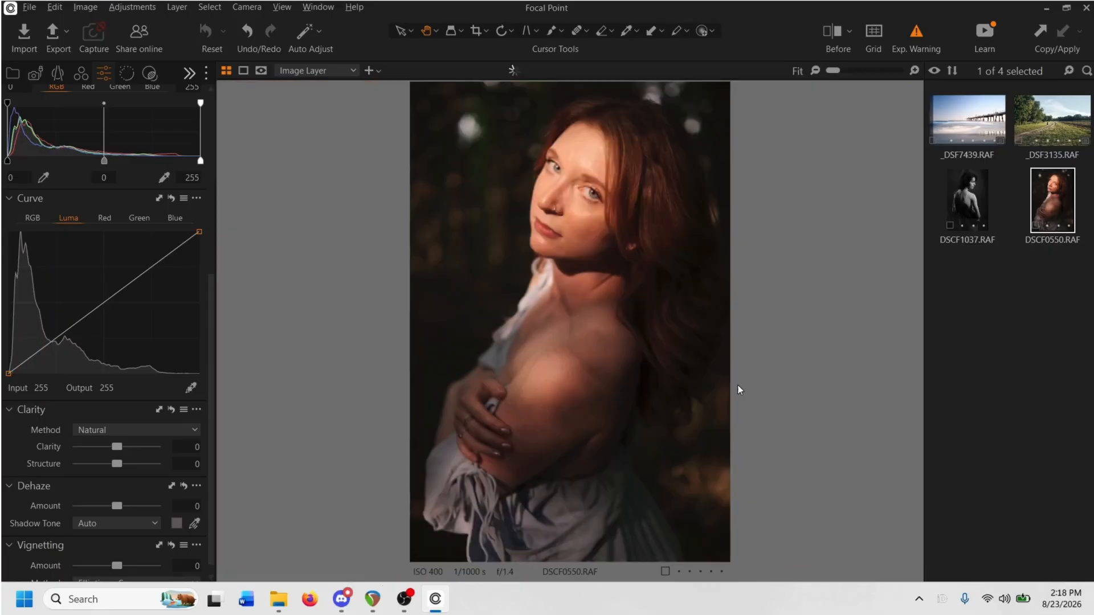
- Look back at DSCF1037 and the field photo, and return to DSCF1037 to examine the woman's back up close and in full
left_click(972, 185)
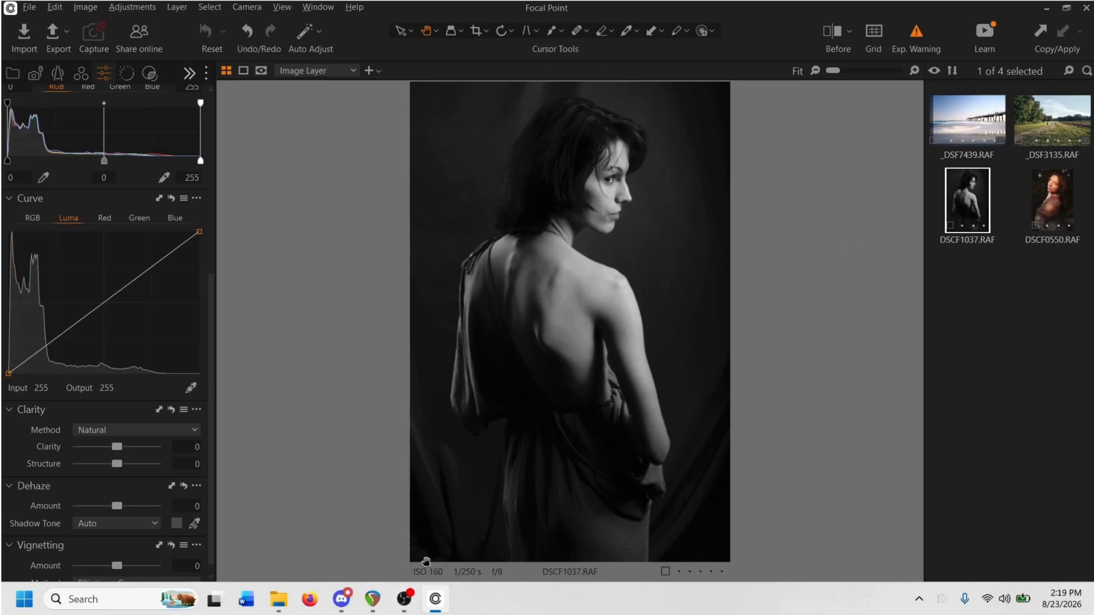
left_click(1054, 126)
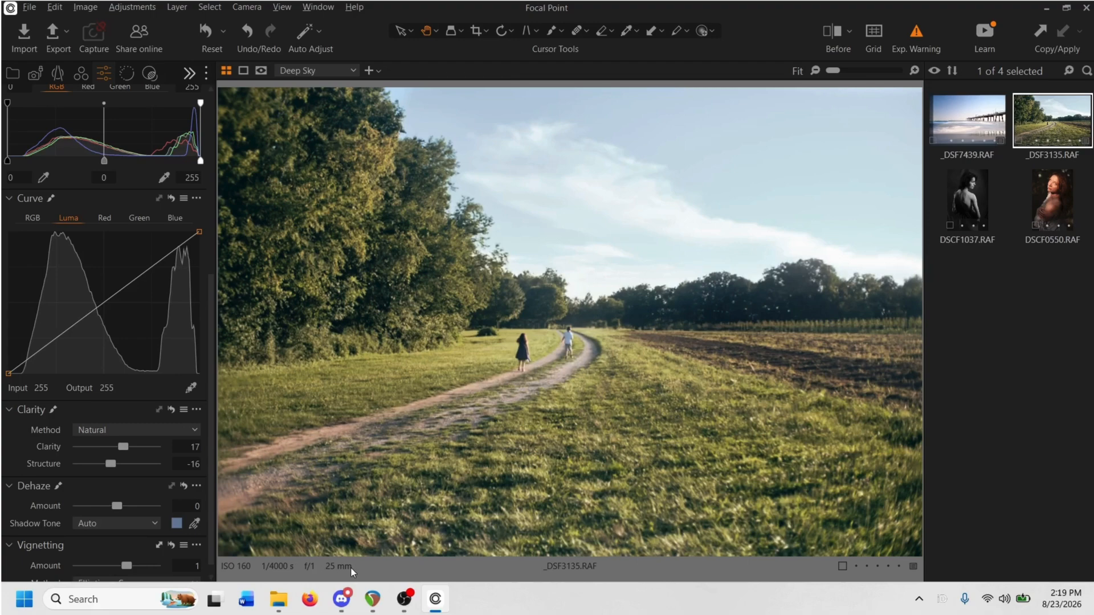
left_click(969, 216)
scroll(547, 288, "up", 3)
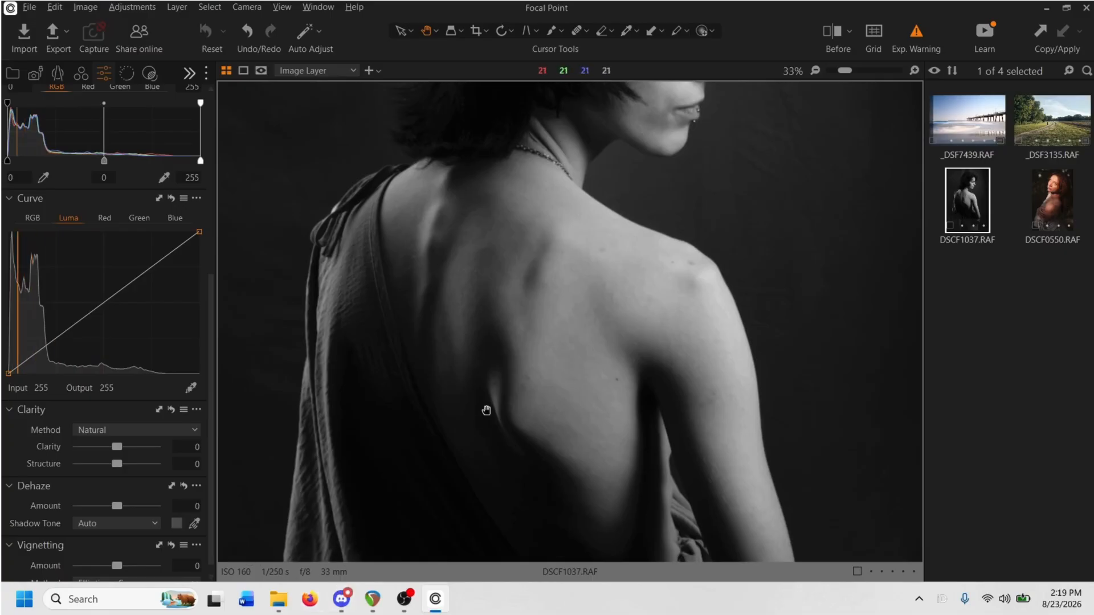
scroll(485, 409, "down", 1)
scroll(471, 386, "down", 1)
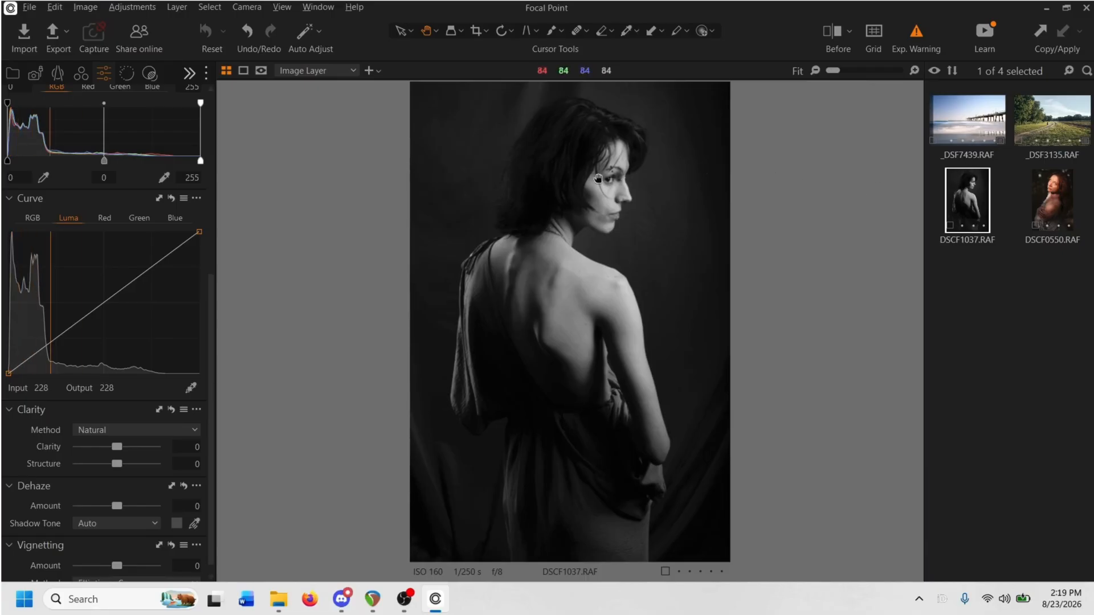
- Set the base characteristics curve of portrait DSCF1037 to Linear Response
left_click(81, 73)
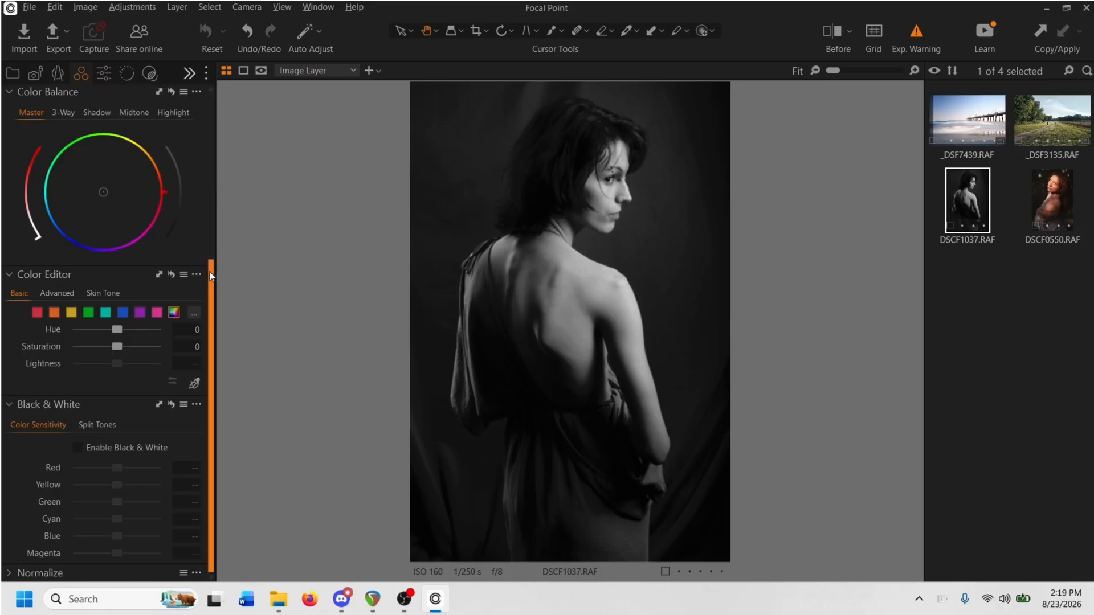
left_click_drag(212, 269, 208, 97)
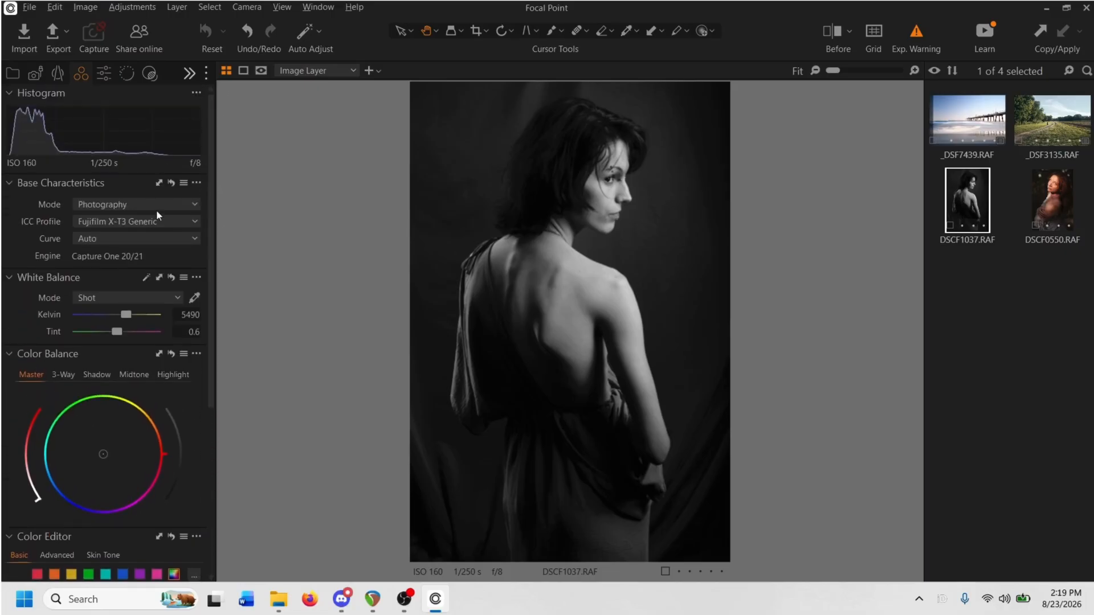
left_click(170, 238)
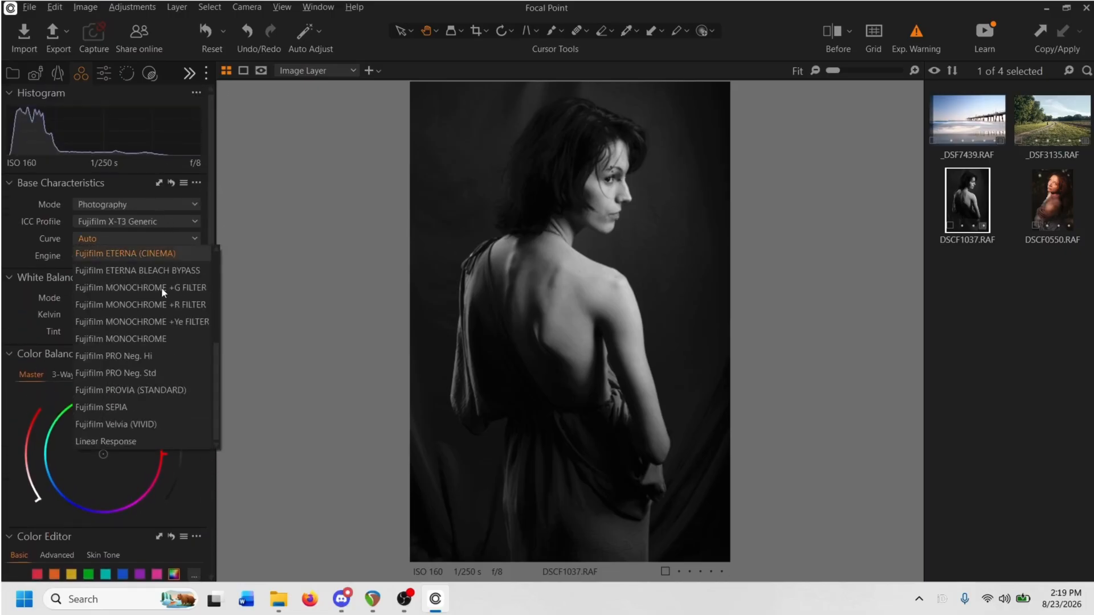
left_click(143, 440)
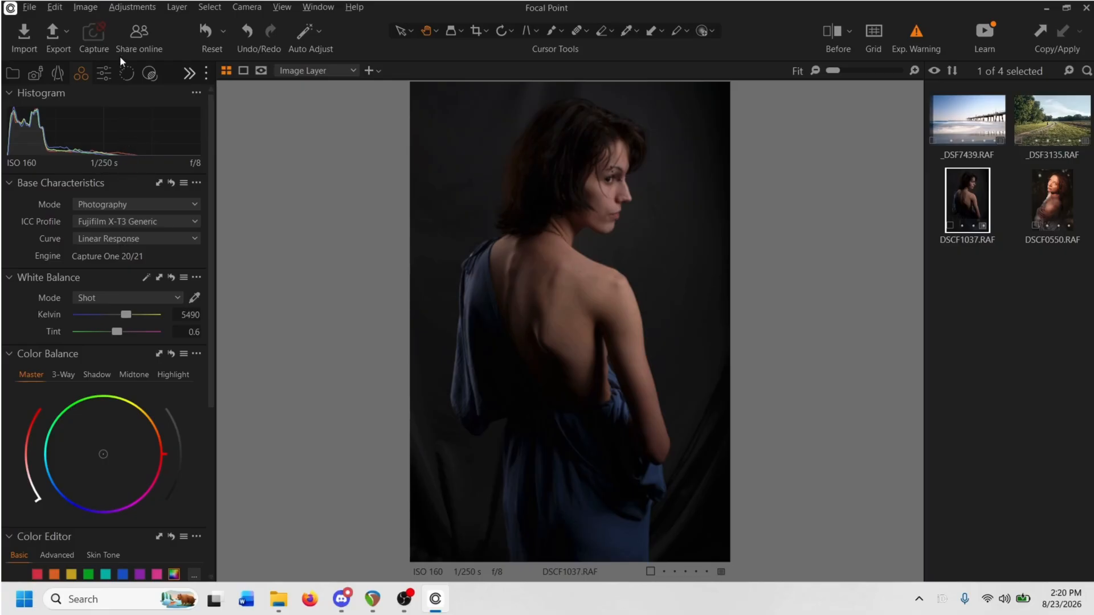
- Brighten the portrait by setting Exposure to 1.7 and Brightness to 22
left_click(104, 74)
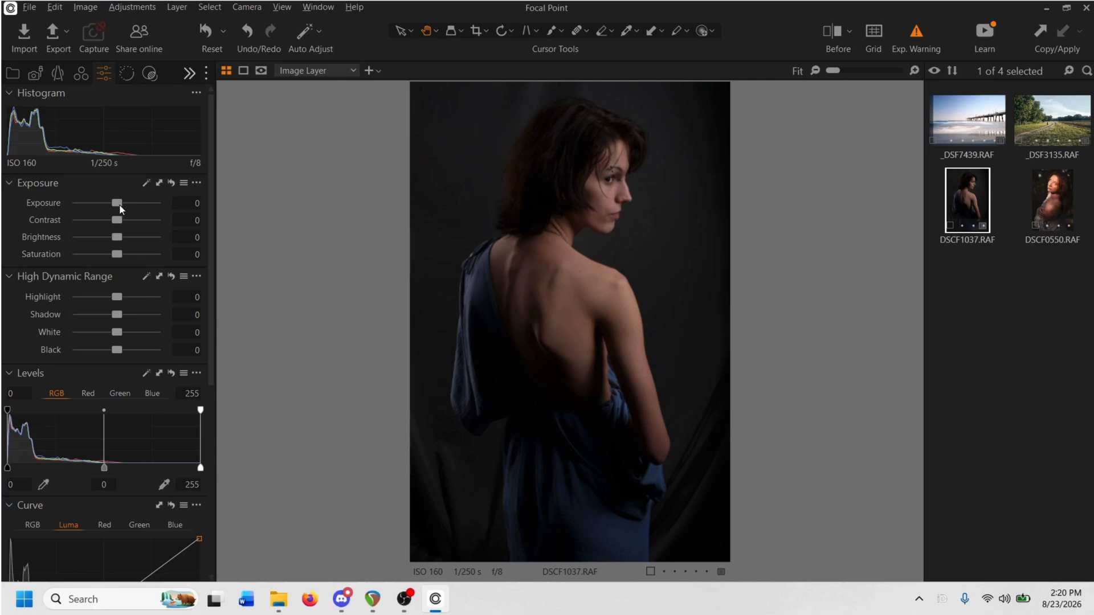
left_click_drag(120, 204, 139, 208)
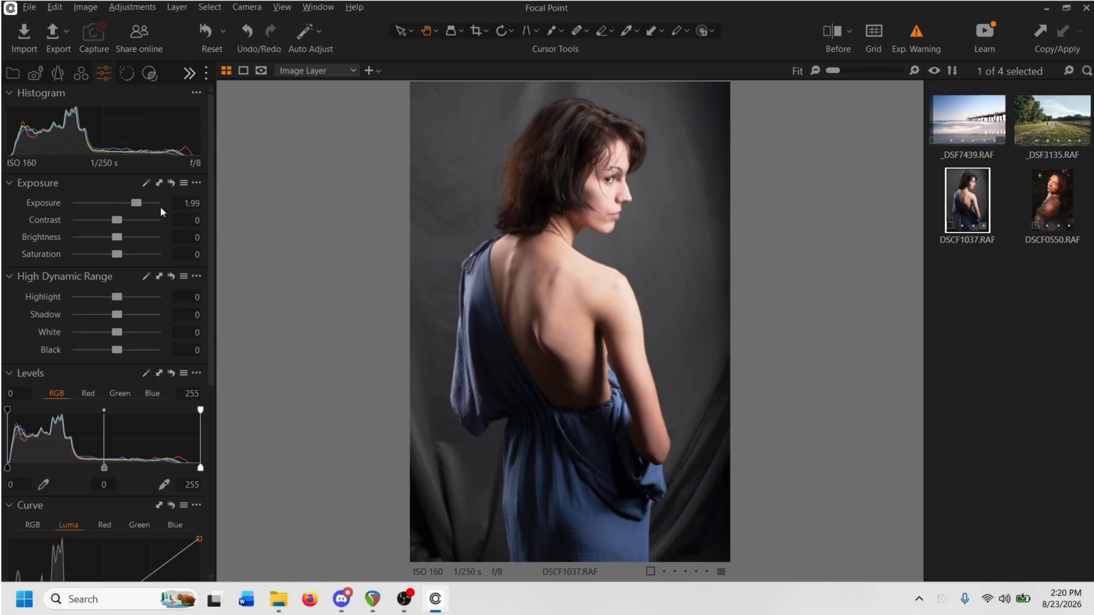
scroll(152, 203, "down", 2)
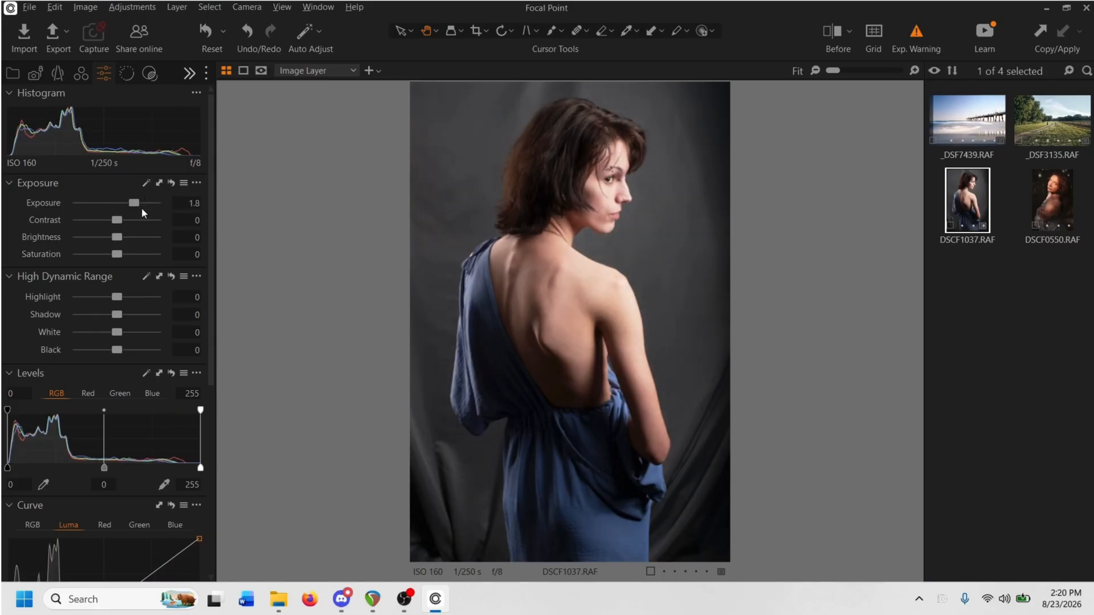
scroll(141, 210, "down", 1)
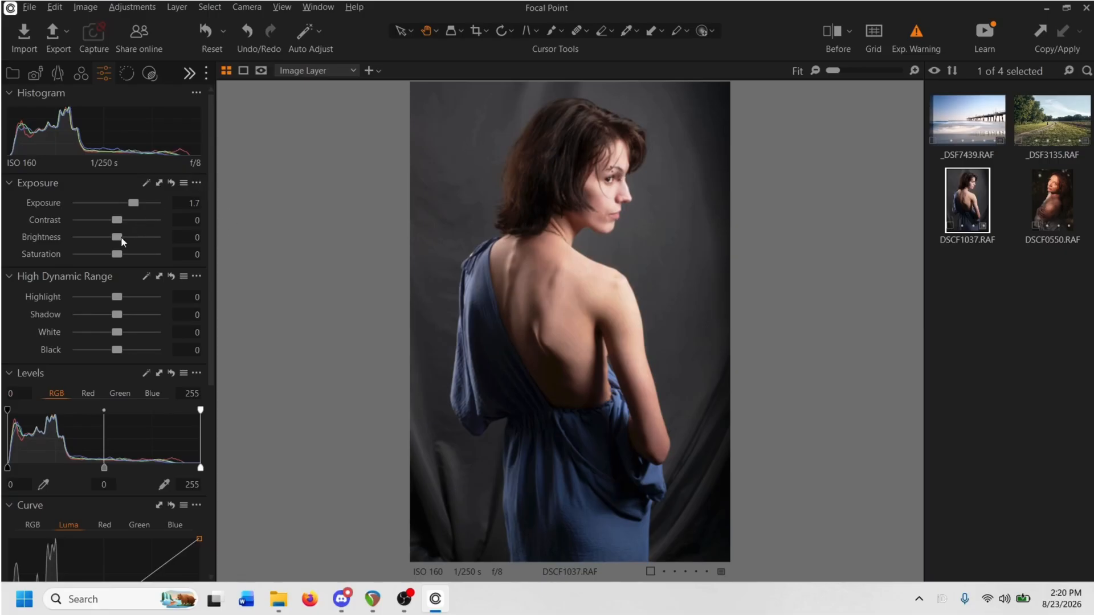
left_click_drag(118, 237, 134, 237)
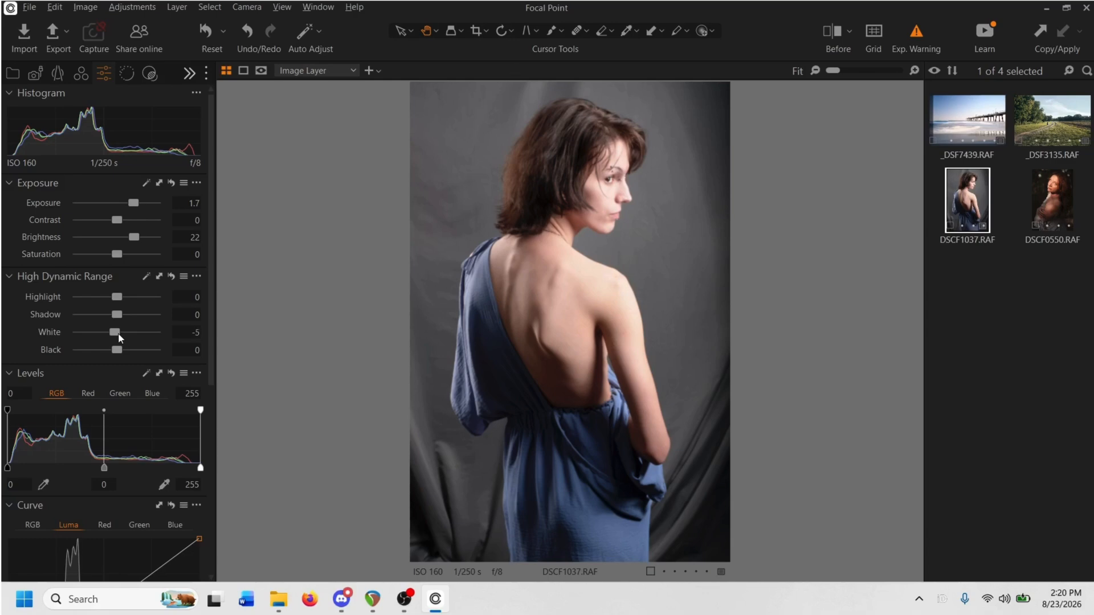
- Try White at -6 and -100 while inspecting the face's highlights at 100%, and reset White to 0
mouse_move(117, 337)
left_mouse_down()
mouse_move(104, 341)
mouse_move(118, 345)
left_mouse_up()
left_click(648, 185)
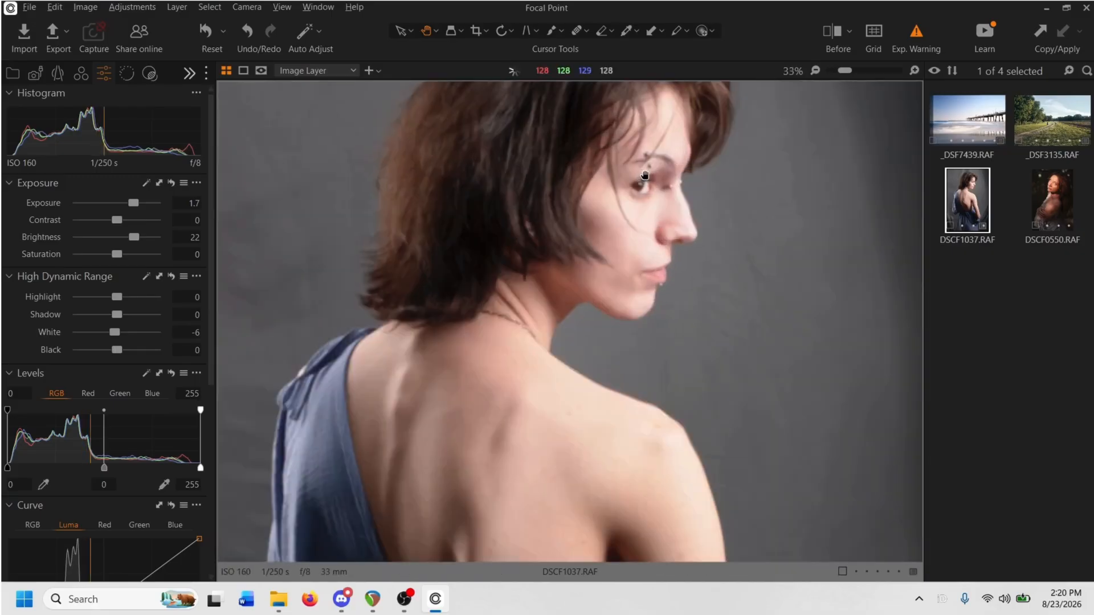
left_click(684, 192)
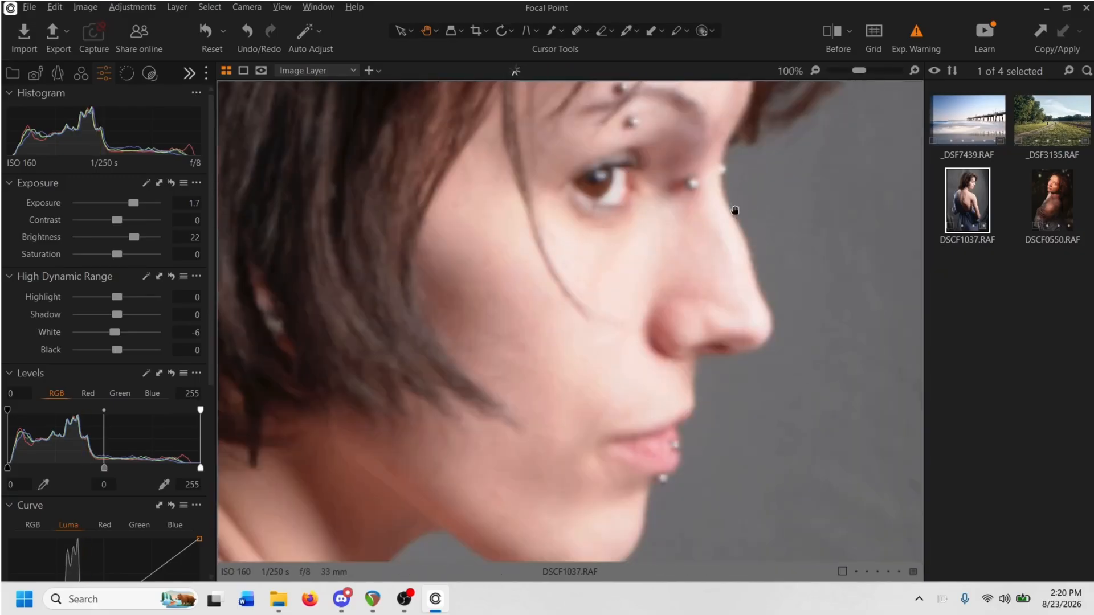
left_click_drag(526, 256, 399, 291)
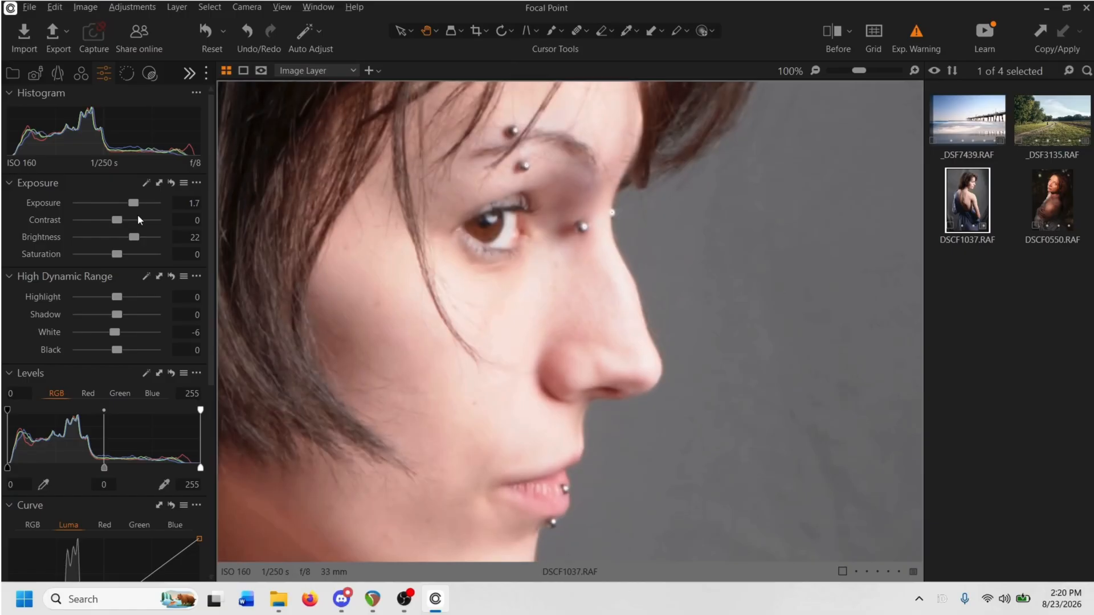
left_click_drag(115, 333, 74, 334)
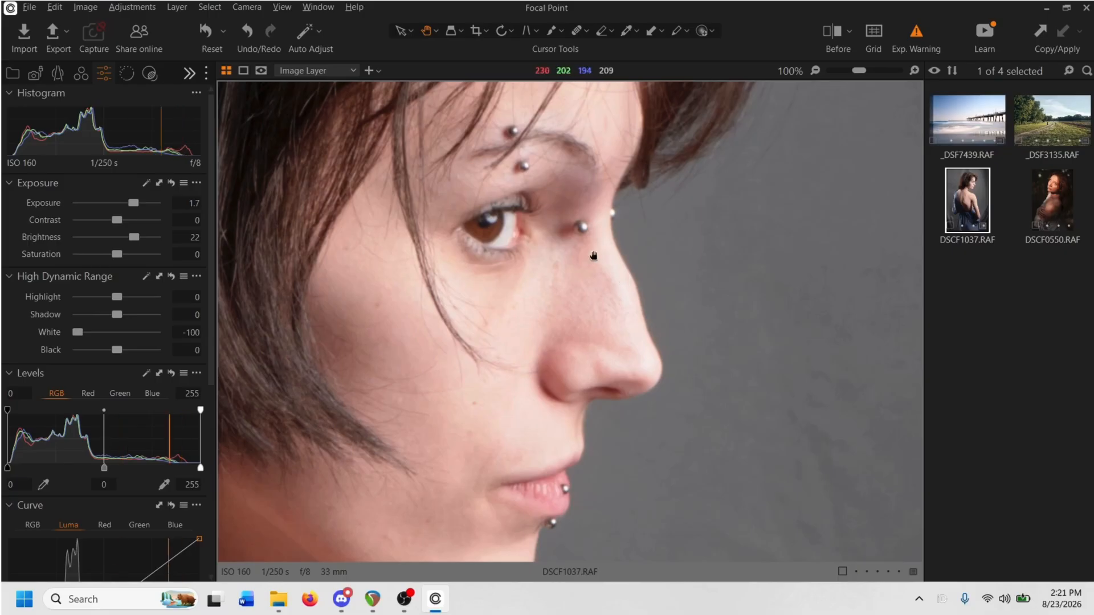
left_click_drag(603, 246, 610, 280)
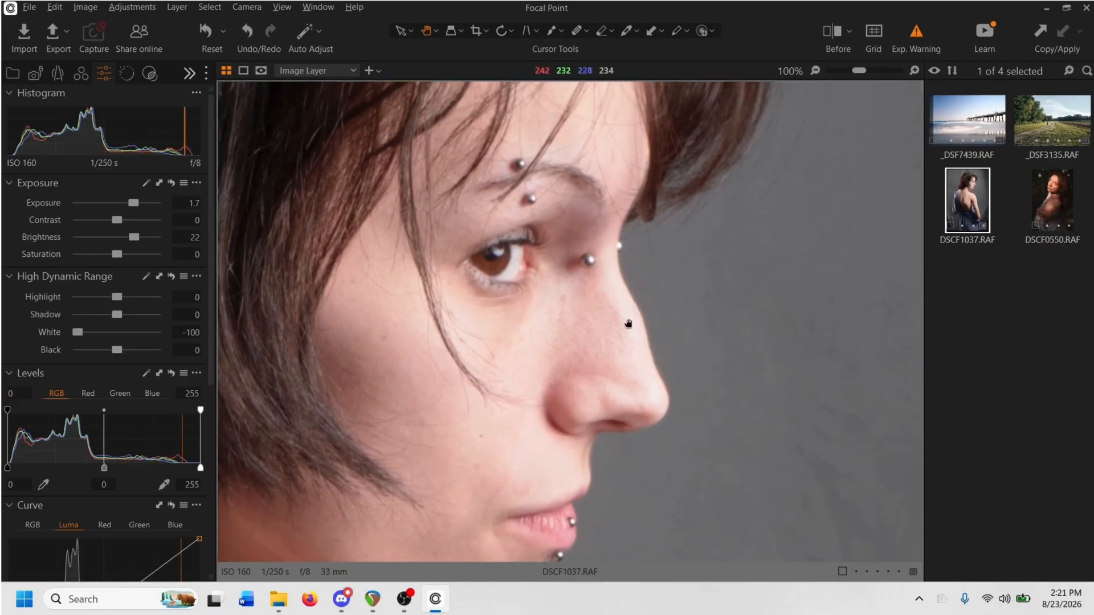
double_click(77, 332)
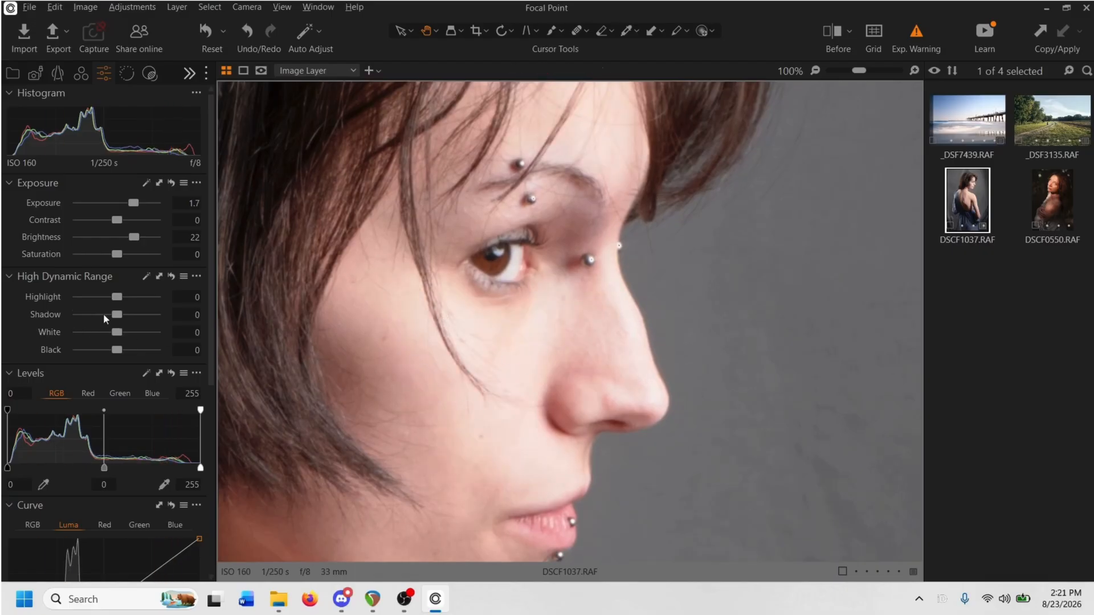
- Set the High Dynamic Range White to -22 and the Levels midtone to -0.19
mouse_move(113, 333)
left_mouse_down()
mouse_move(83, 333)
mouse_move(108, 333)
left_mouse_up()
scroll(439, 312, "down", 6)
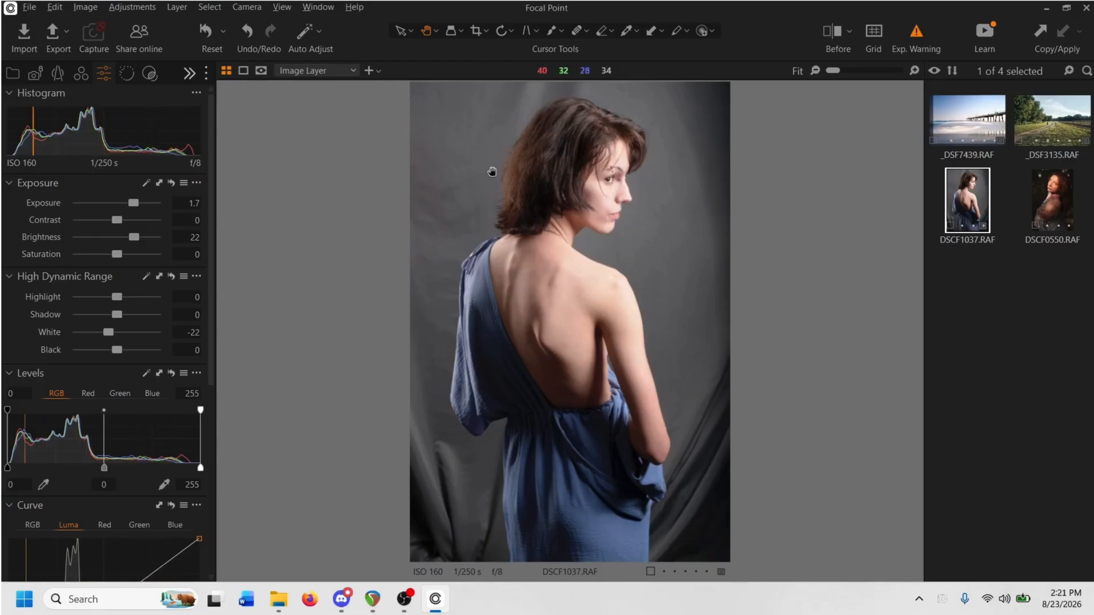
left_click_drag(211, 252, 204, 325)
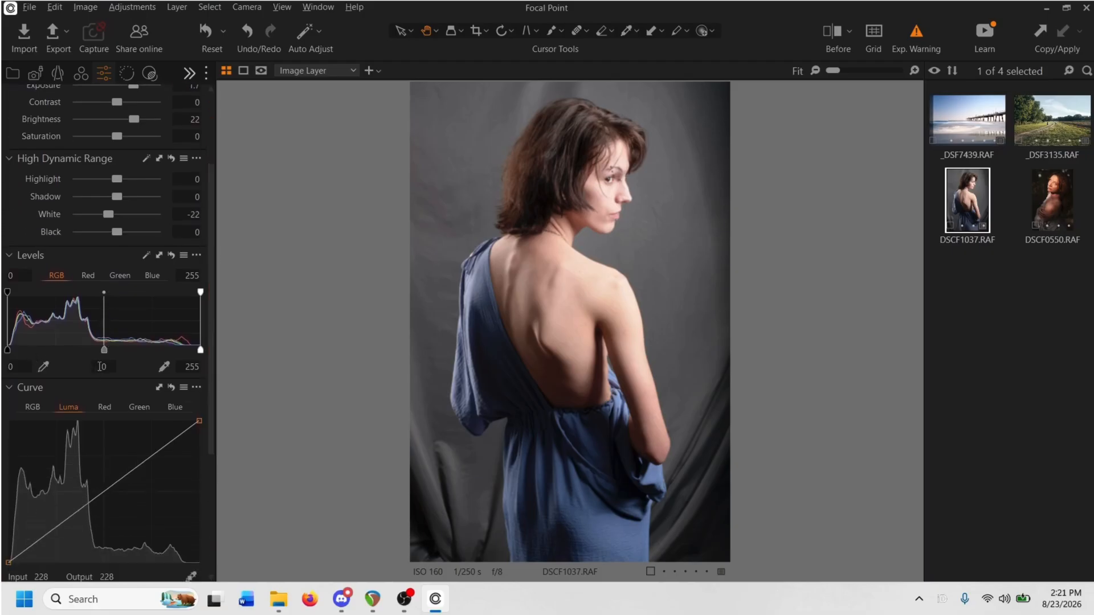
left_click_drag(103, 349, 126, 349)
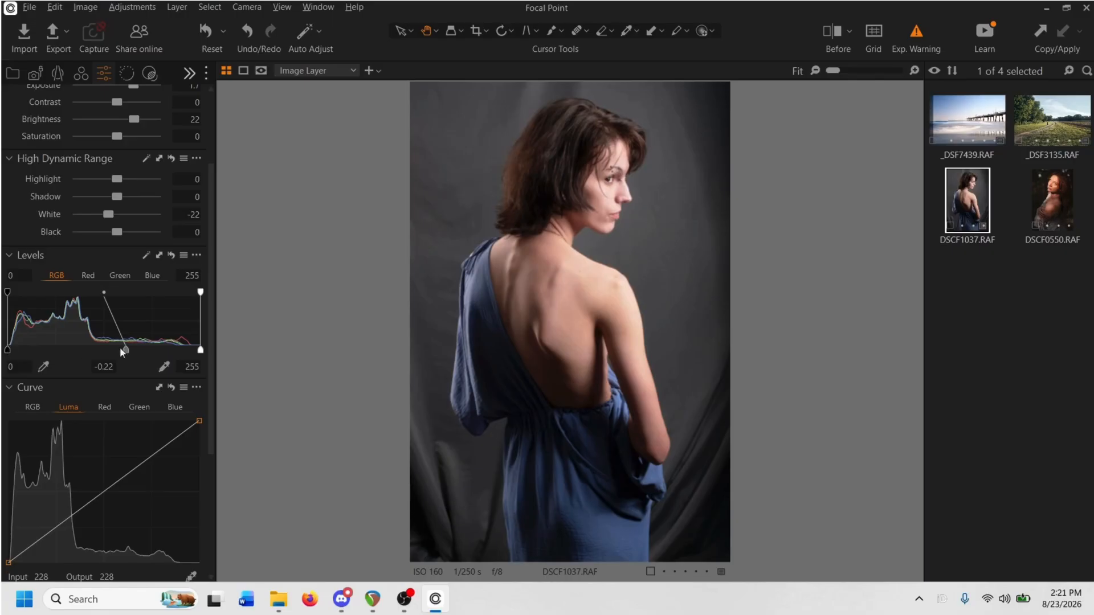
left_click_drag(126, 350, 122, 350)
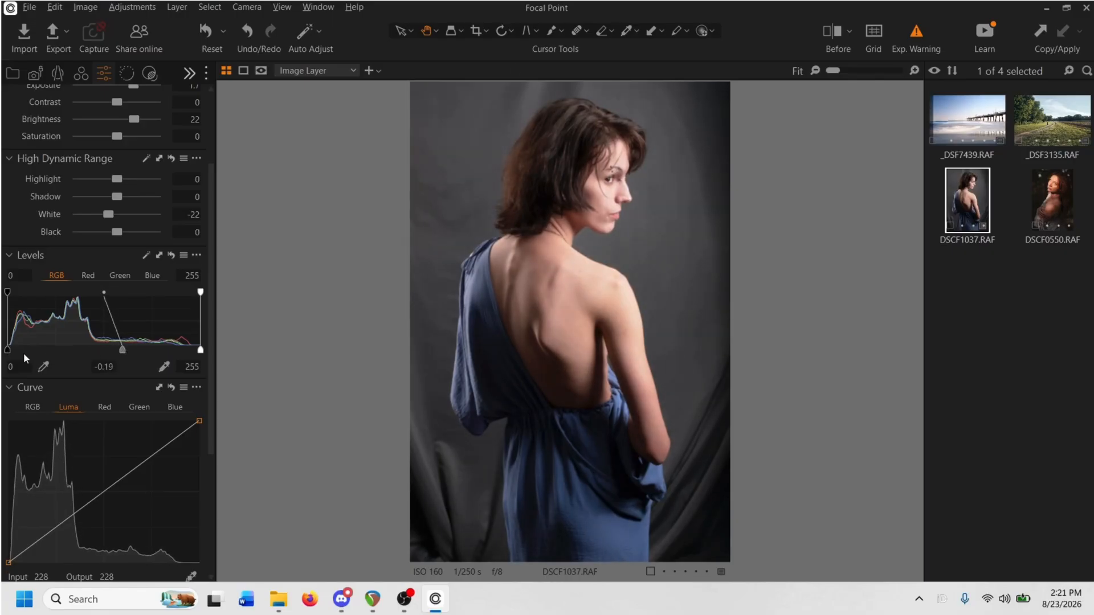
- Raise the RGB Levels shadow input to 5 and turn off the exposure warning
left_click_drag(9, 347, 22, 348)
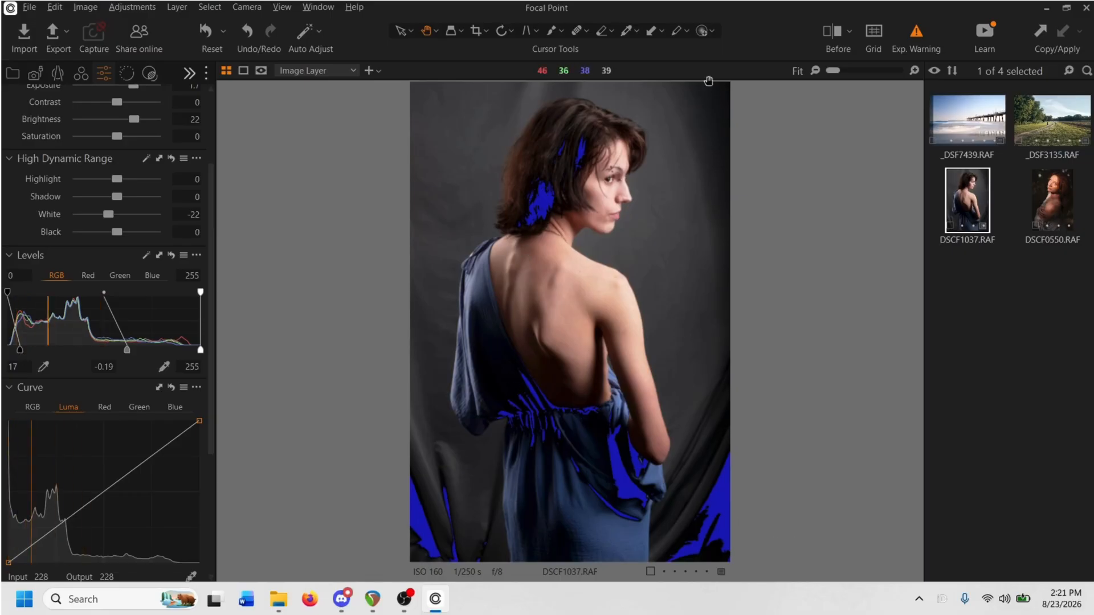
left_click(920, 31)
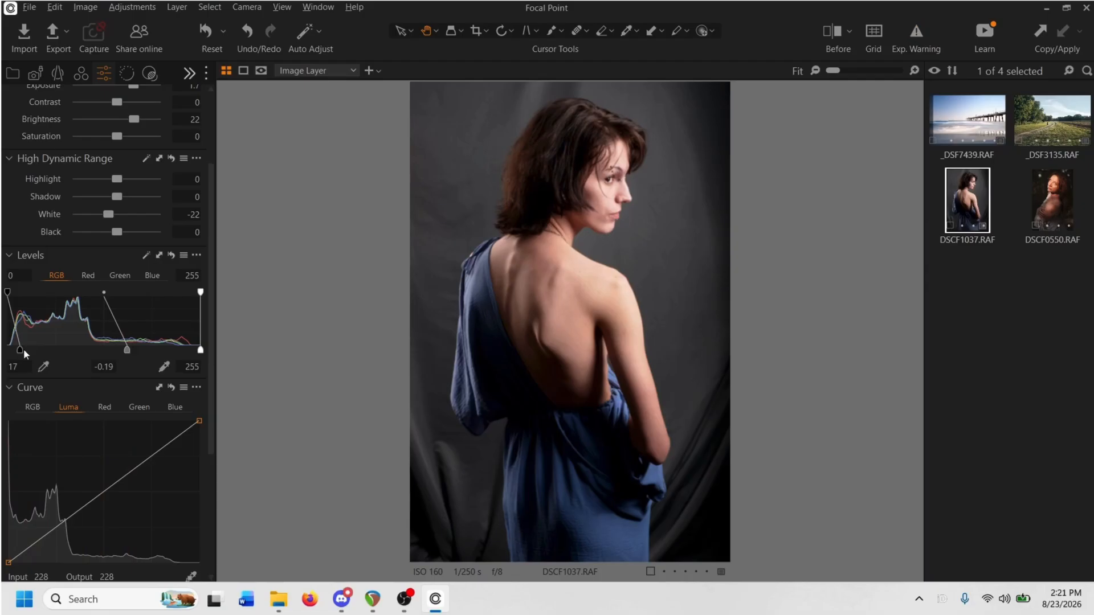
mouse_move(21, 351)
left_mouse_down()
mouse_move(7, 351)
mouse_move(13, 360)
left_mouse_up()
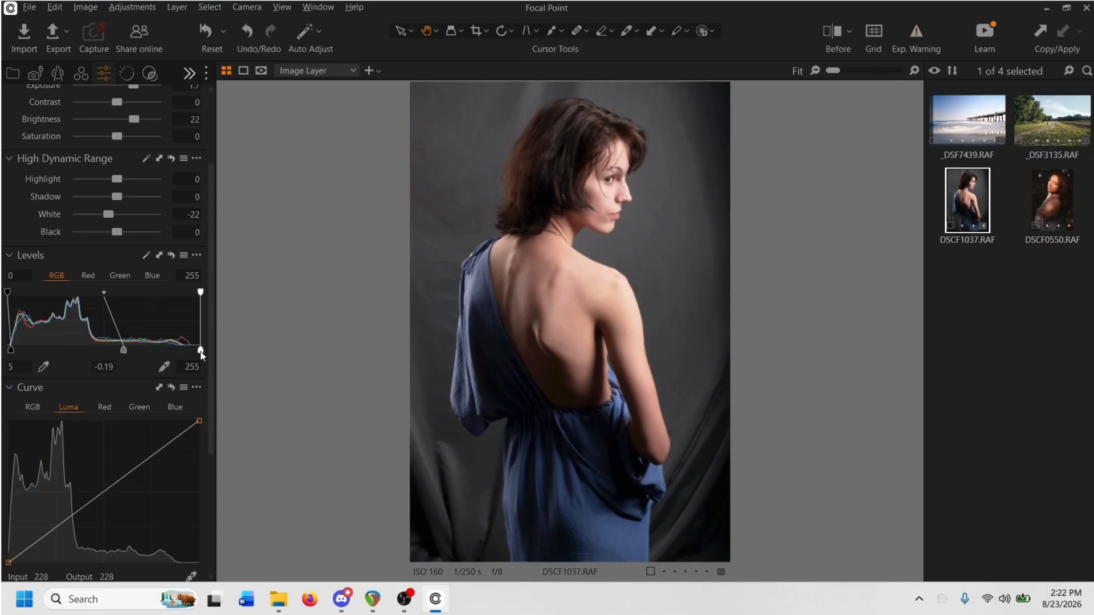
- Try a Levels highlight input of 230 on the face and restore it to 255
left_click_drag(201, 350, 182, 352)
scroll(605, 183, "up", 5)
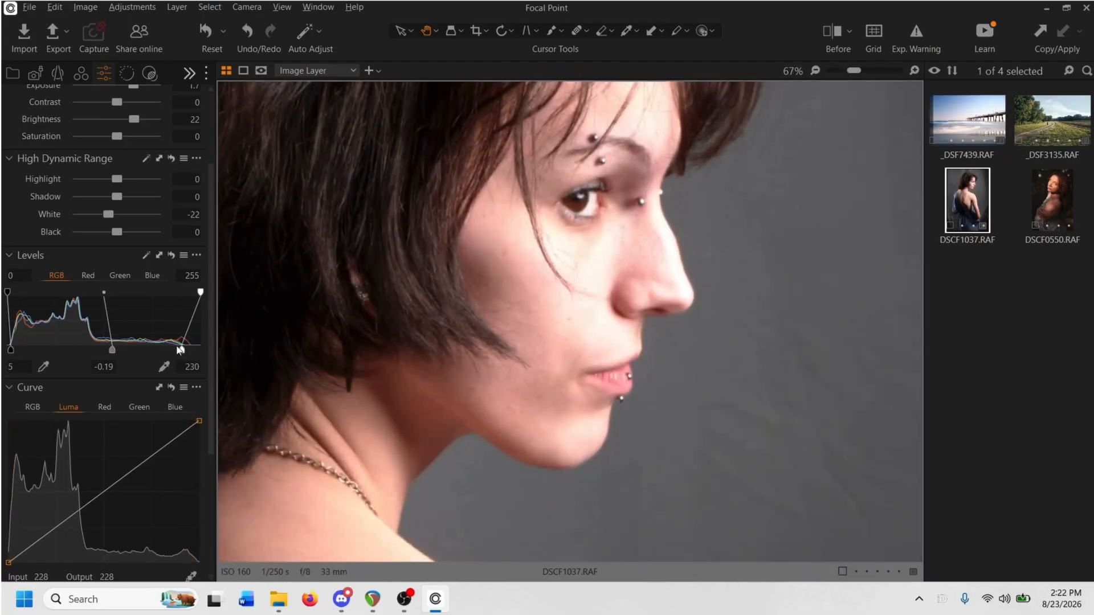
left_click_drag(181, 350, 201, 350)
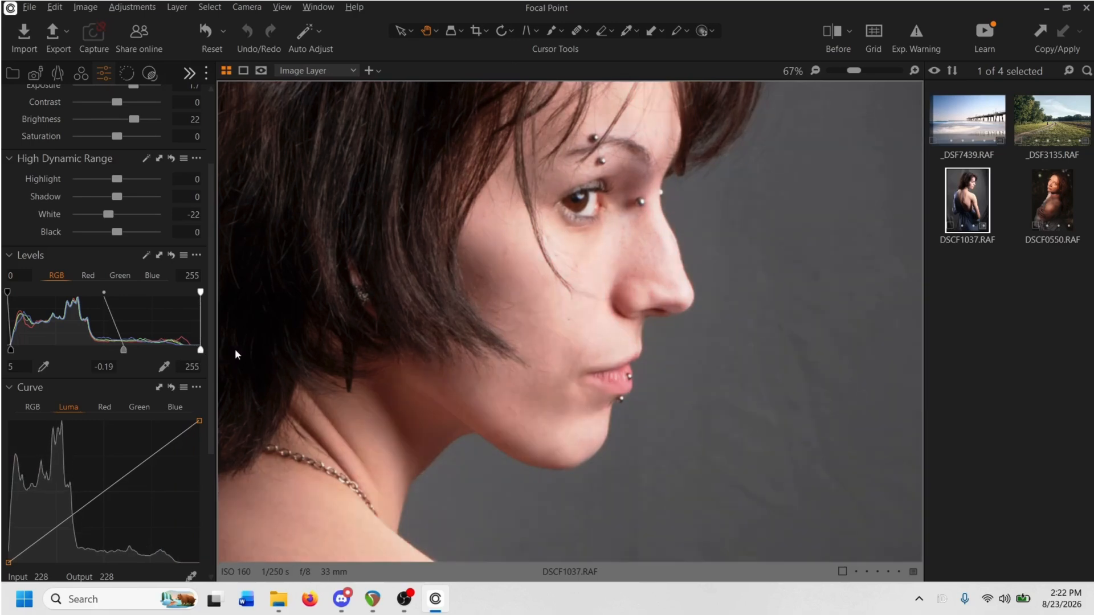
scroll(587, 271, "down", 5)
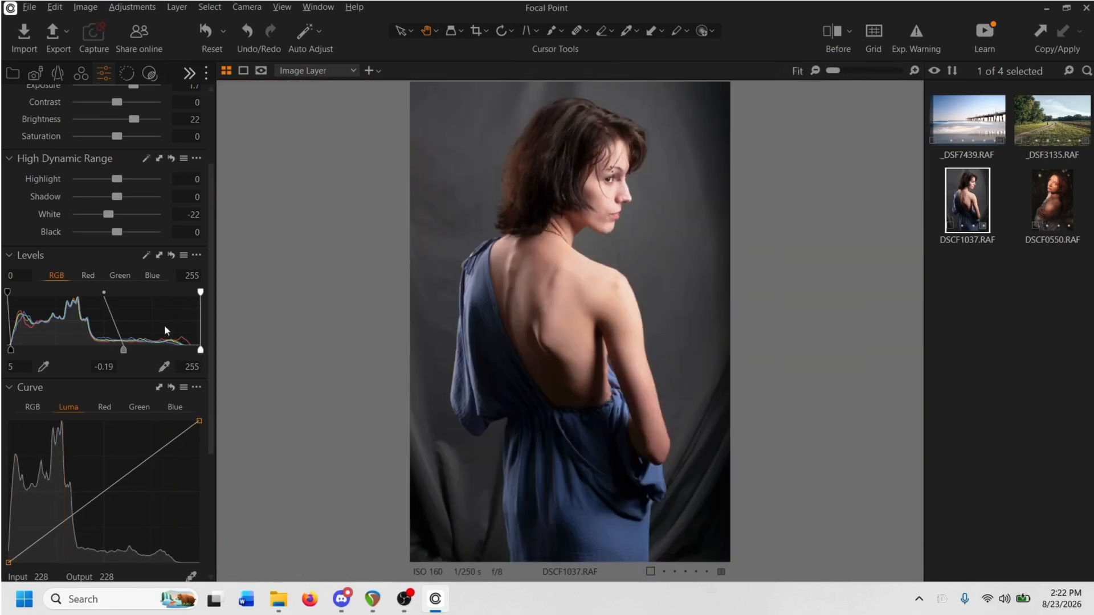
- Darken the midtones with a Luma curve point at about input 118, output 103
scroll(210, 331, "down", 3)
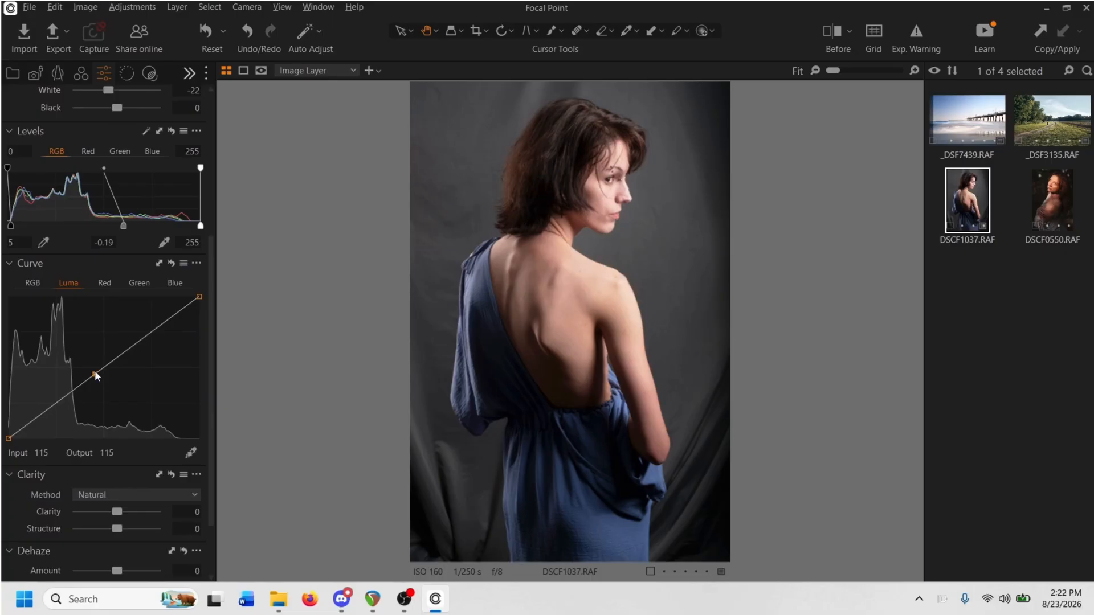
left_click_drag(95, 371, 96, 381)
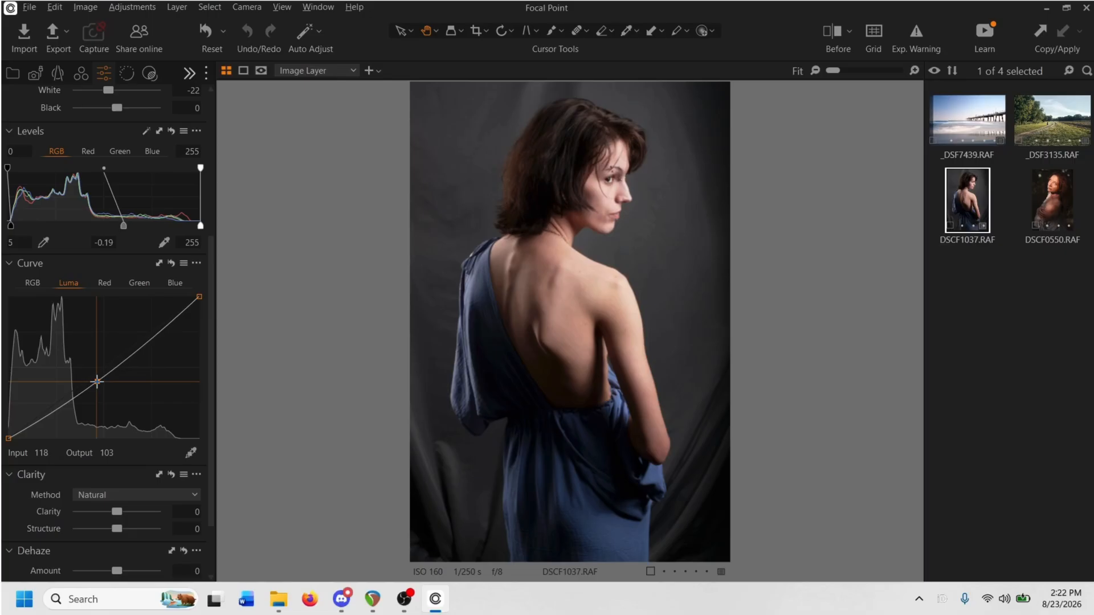
left_click_drag(97, 382, 97, 382)
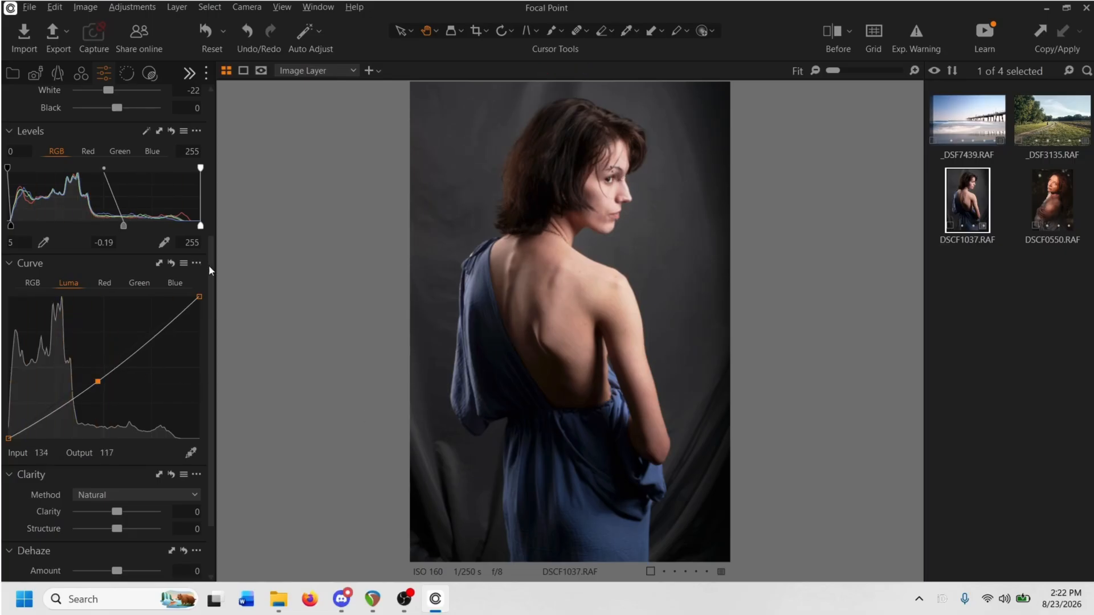
- Set Clarity to 10 and compare Structure at 100 and -100 on the face, returning it to 0
scroll(209, 268, "down", 3)
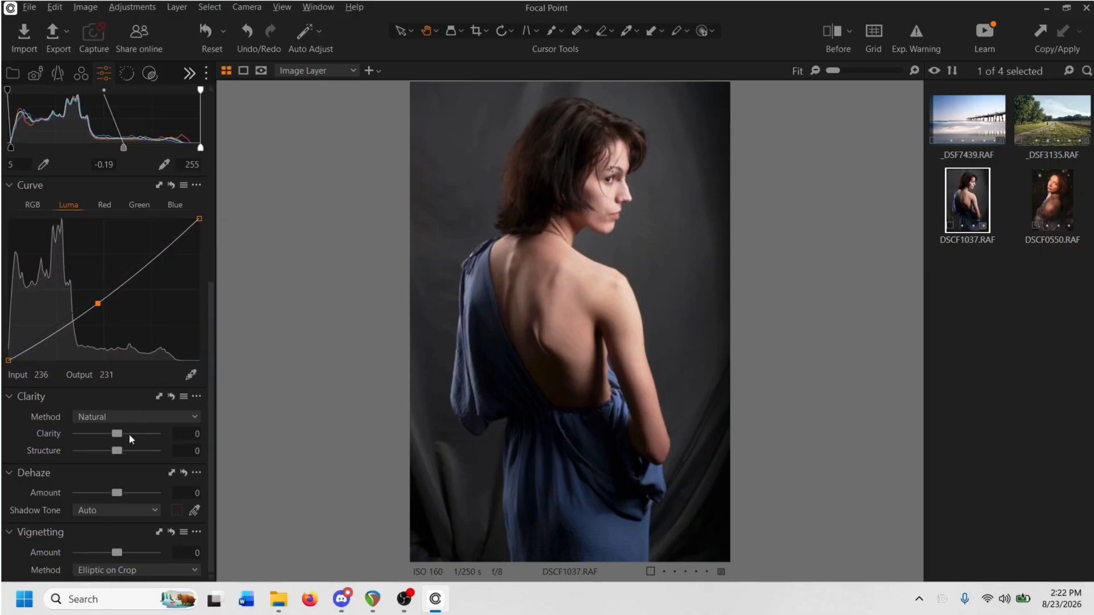
scroll(126, 436, "up", 3)
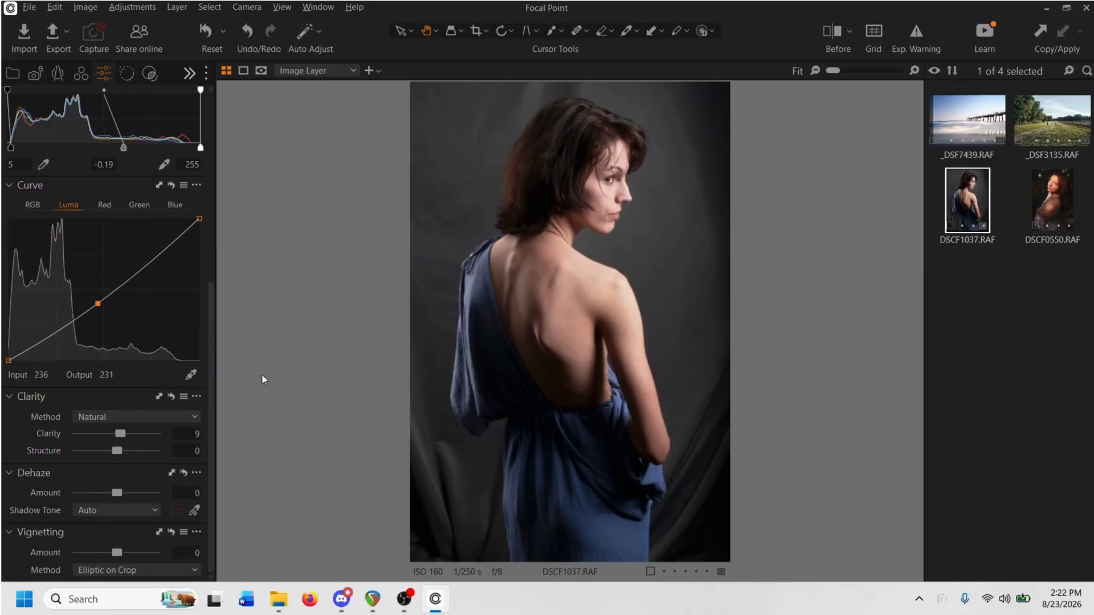
scroll(660, 208, "up", 2)
scroll(654, 197, "up", 1)
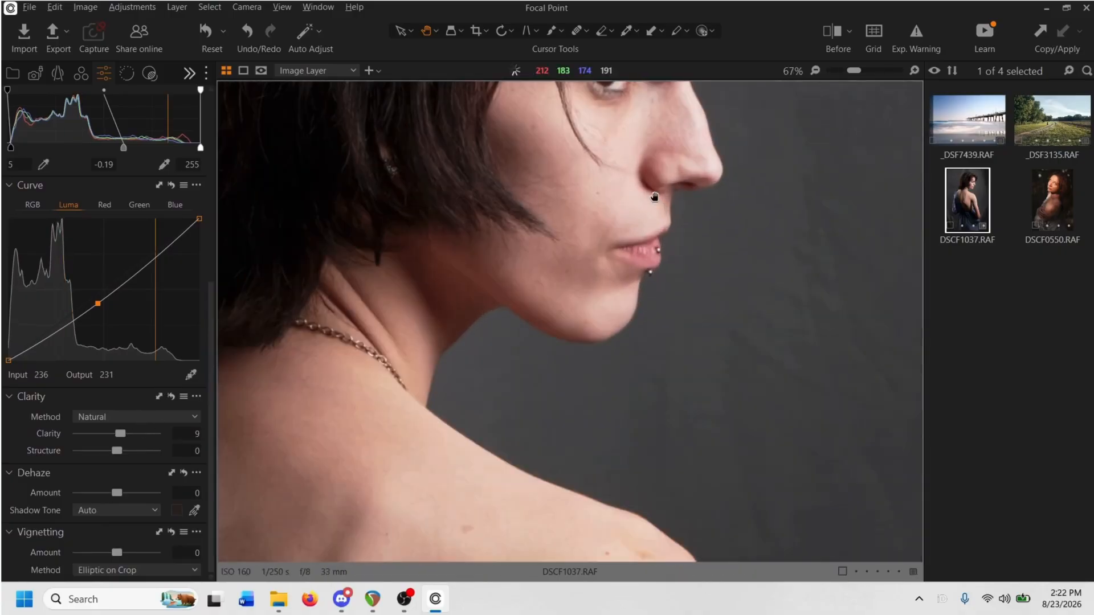
left_click_drag(654, 197, 659, 303)
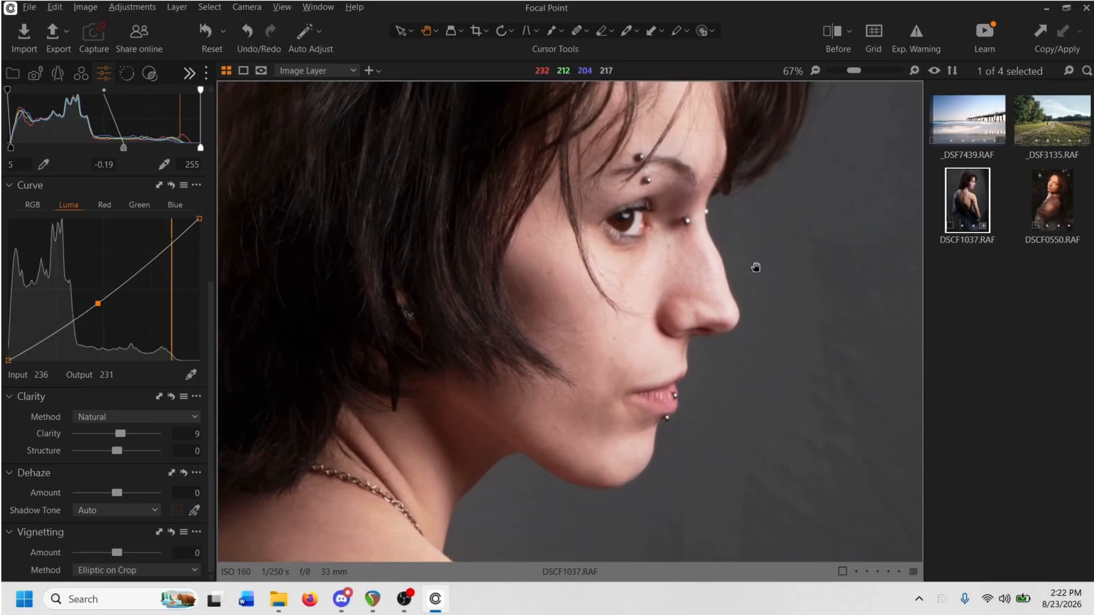
scroll(664, 223, "up", 1)
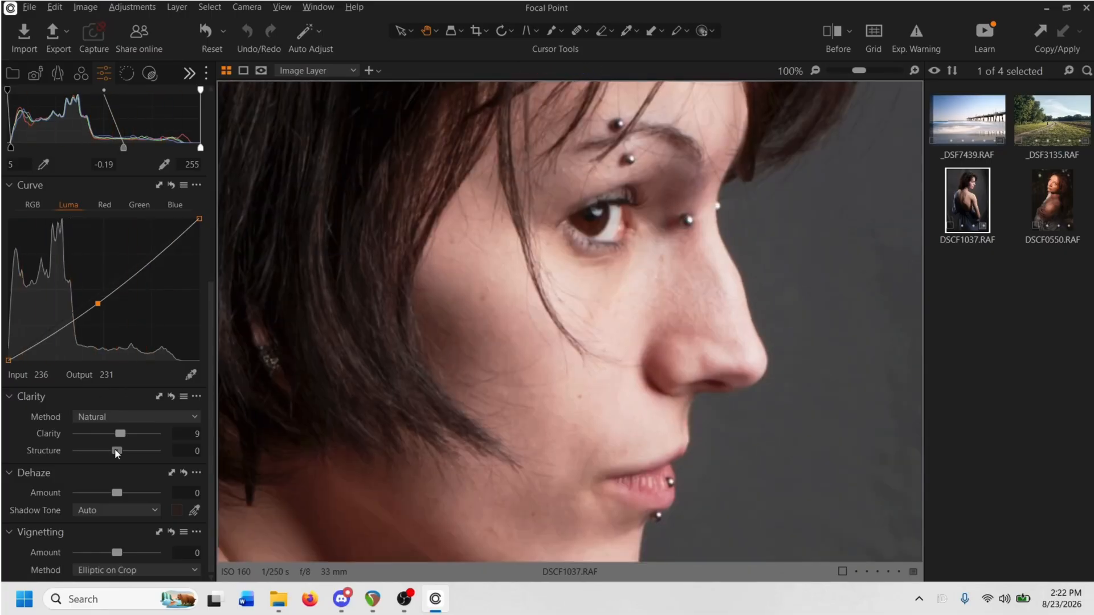
left_click_drag(120, 449, 136, 451)
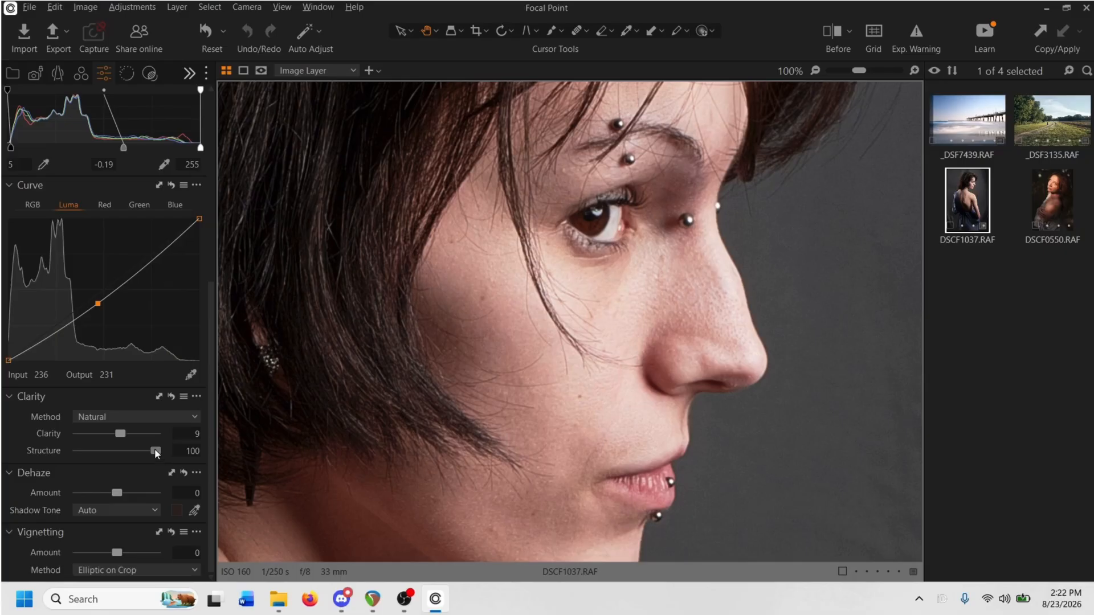
left_click_drag(155, 449, 62, 456)
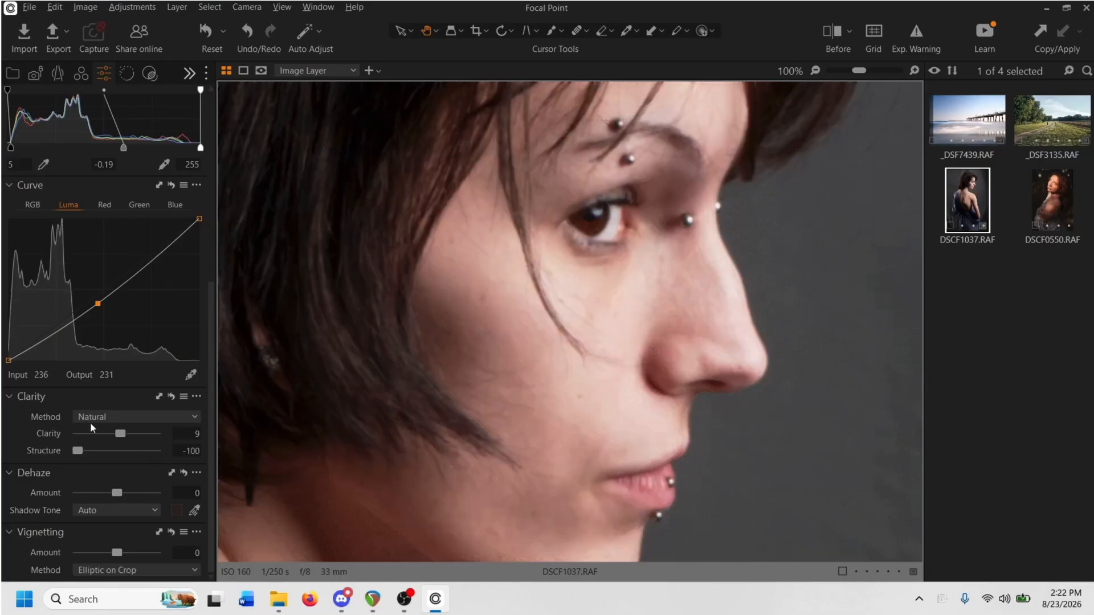
left_click_drag(80, 452, 122, 449)
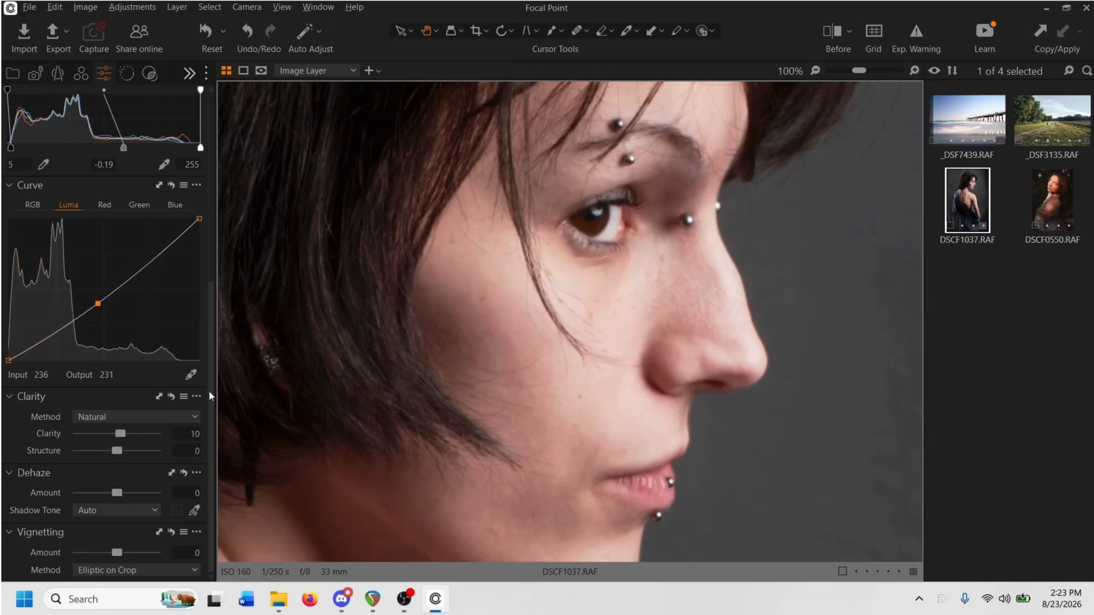
scroll(277, 322, "down", 5)
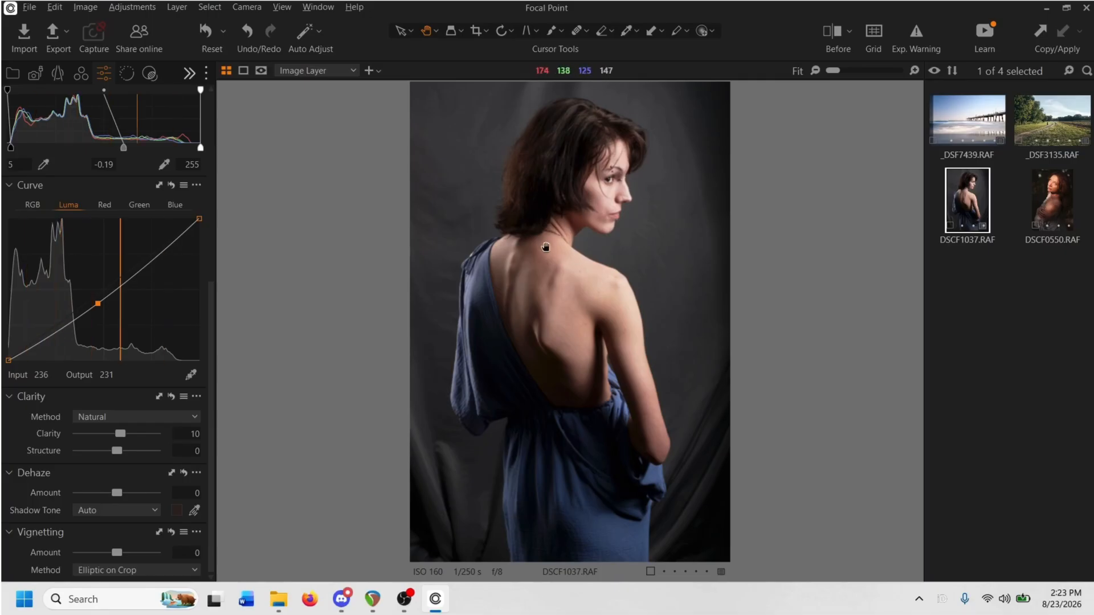
- Enable Black & White and set its color sensitivity to Red 55, Yellow 20, Cyan -35 and Blue -69
left_click(81, 74)
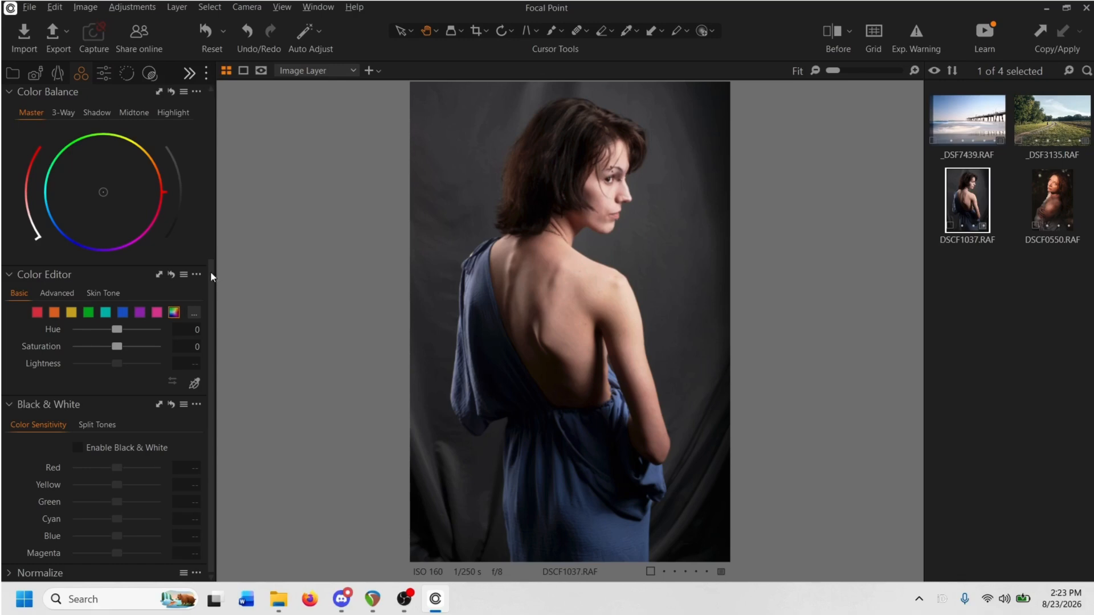
left_click(77, 448)
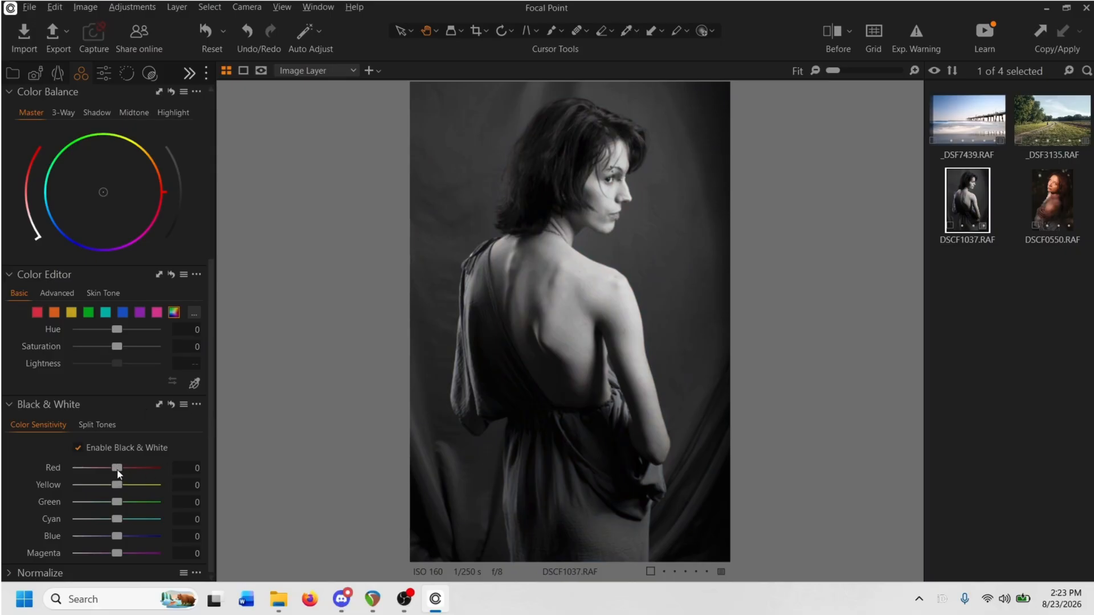
left_click_drag(118, 469, 131, 469)
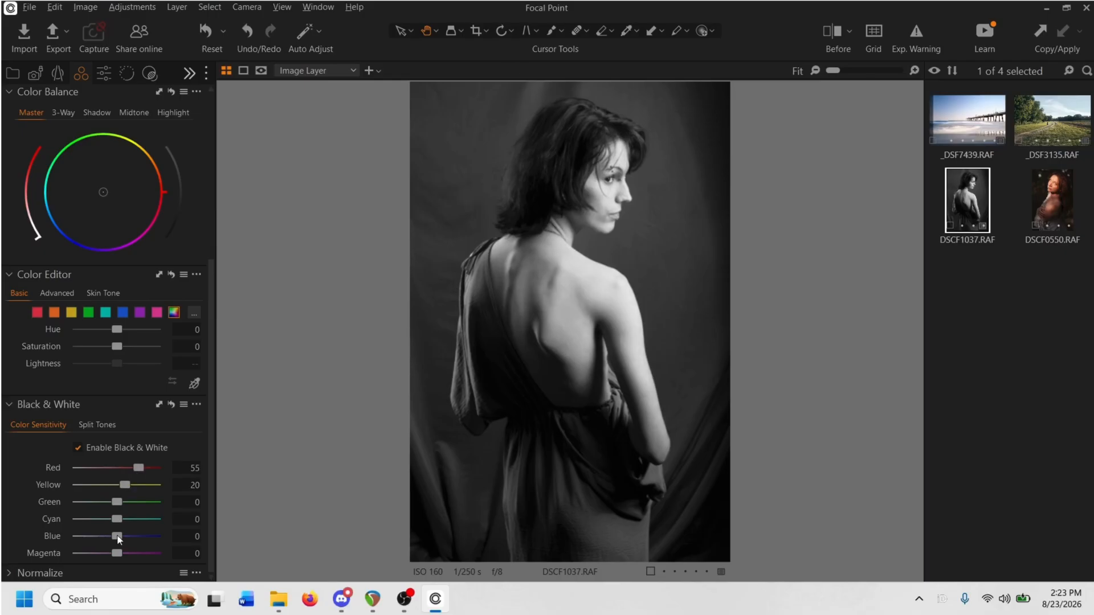
mouse_move(117, 536)
left_mouse_down()
mouse_move(165, 536)
mouse_move(90, 538)
mouse_move(114, 517)
mouse_move(105, 520)
left_mouse_up()
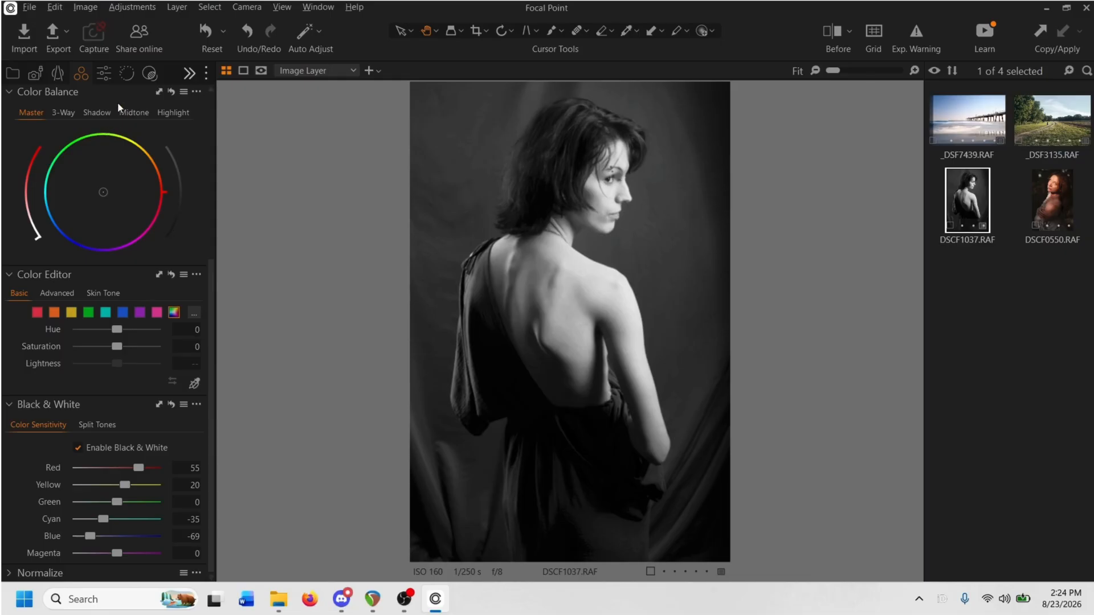
- Try High Dynamic Range Black at 64 and Shadow at -67, and reset both sliders
left_click(103, 75)
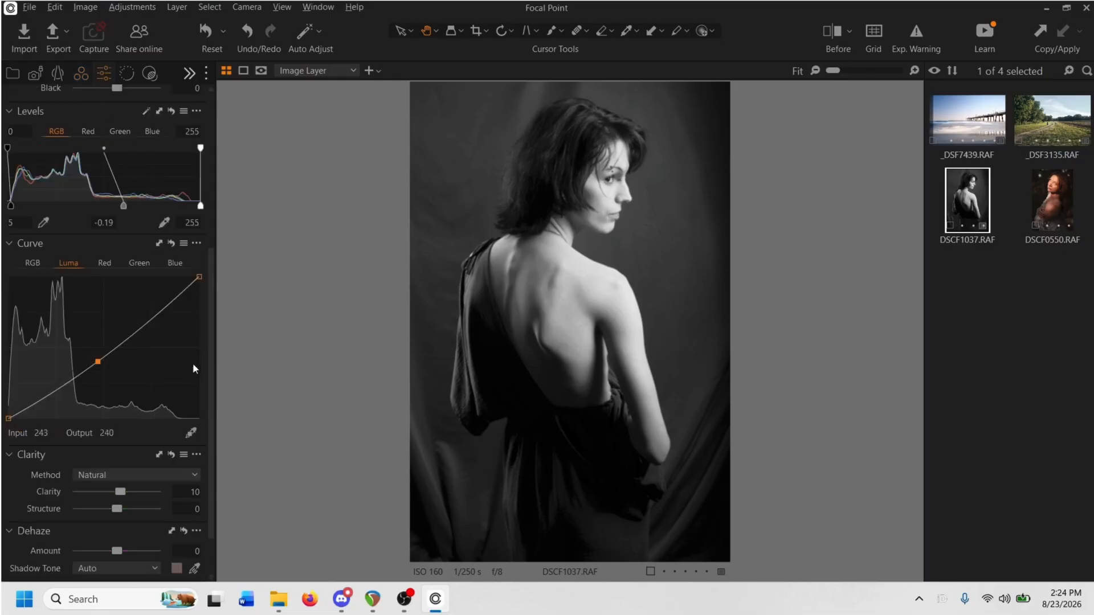
left_click_drag(211, 347, 216, 144)
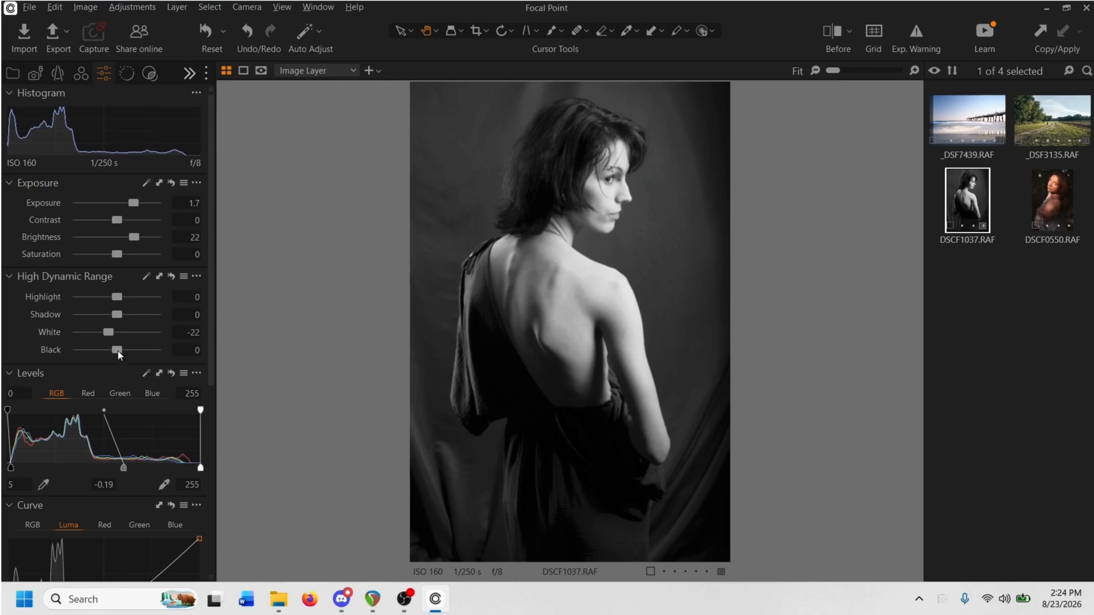
left_click_drag(117, 351, 142, 348)
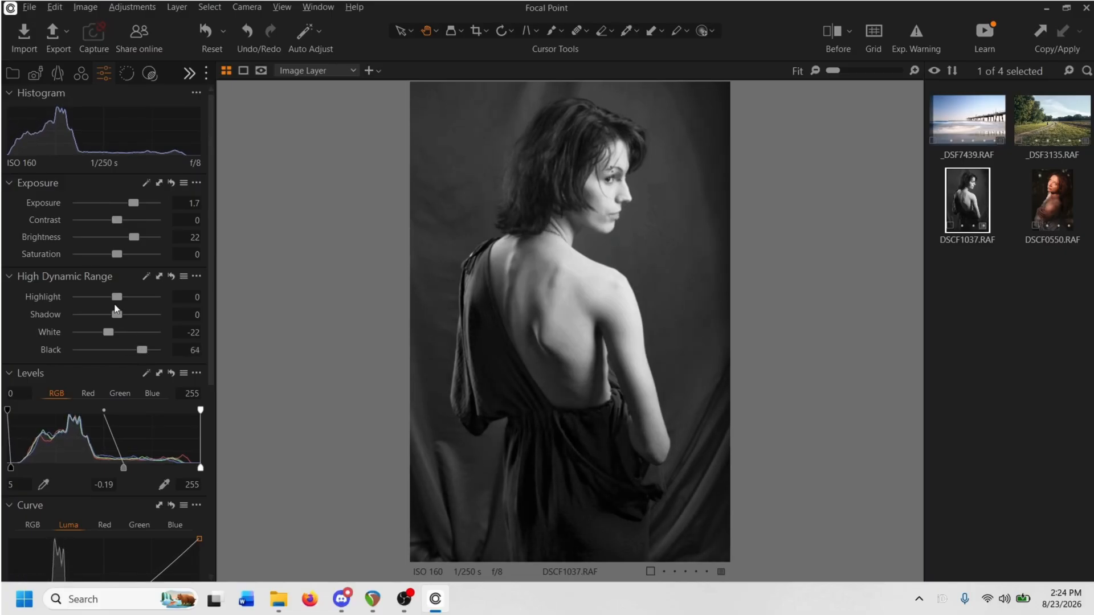
left_click_drag(119, 318, 92, 319)
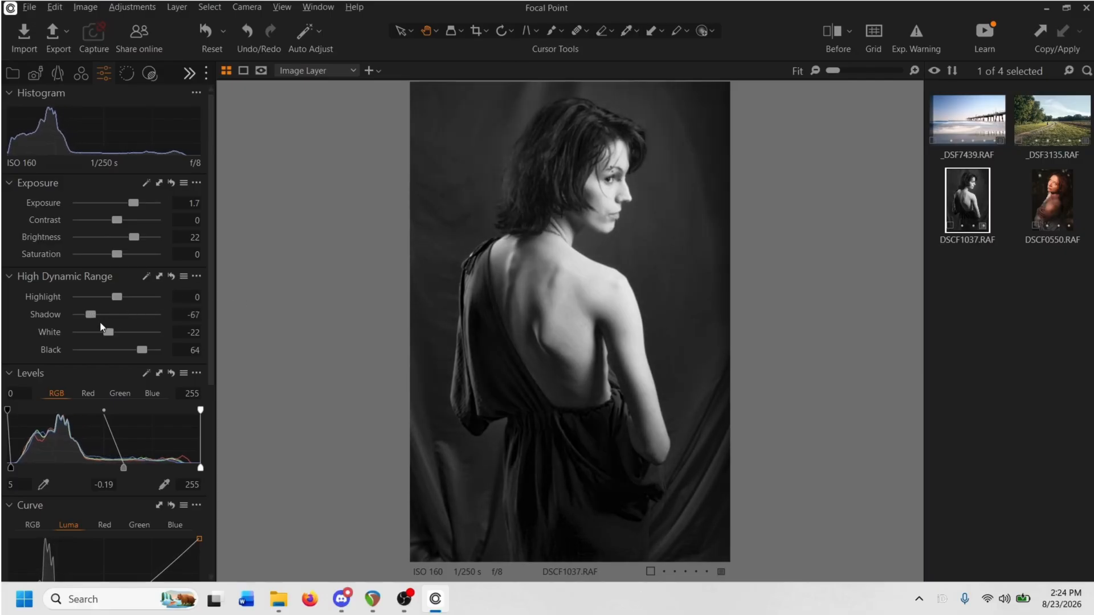
double_click(95, 312)
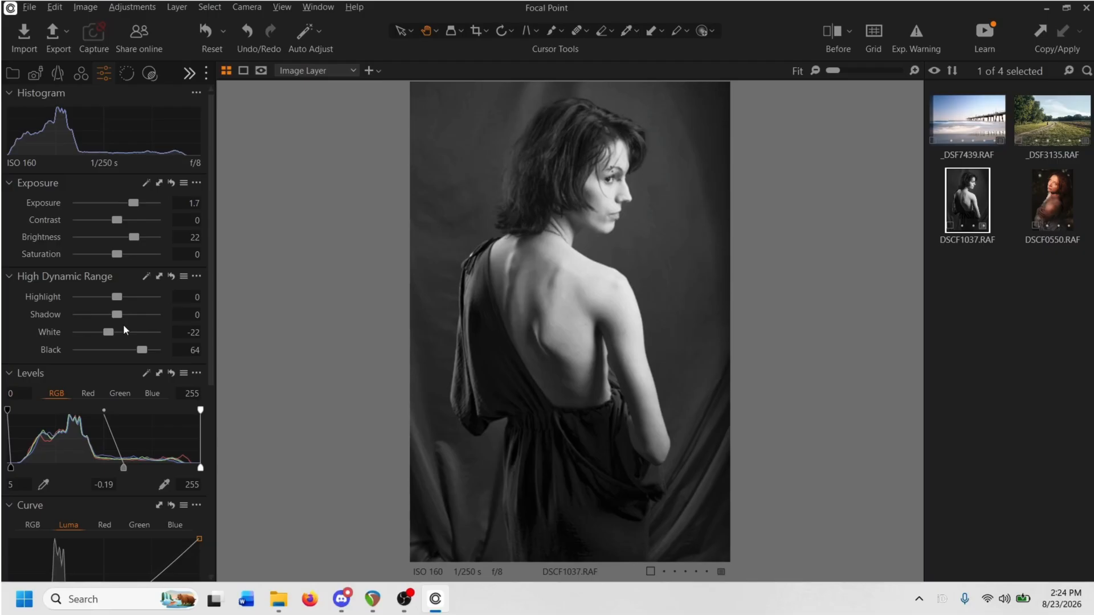
double_click(142, 349)
- Set High Dynamic Range Shadow to 10 and Black to 4, and briefly check clipping with the exposure warning
left_click_drag(116, 316, 120, 349)
scroll(113, 316, "up", 3)
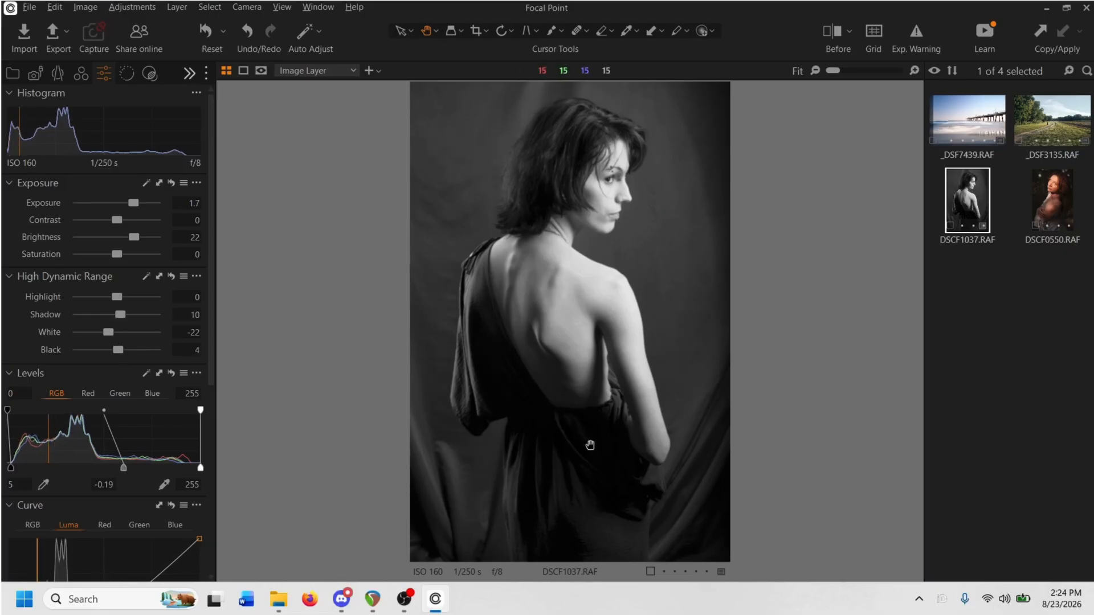
left_click(907, 44)
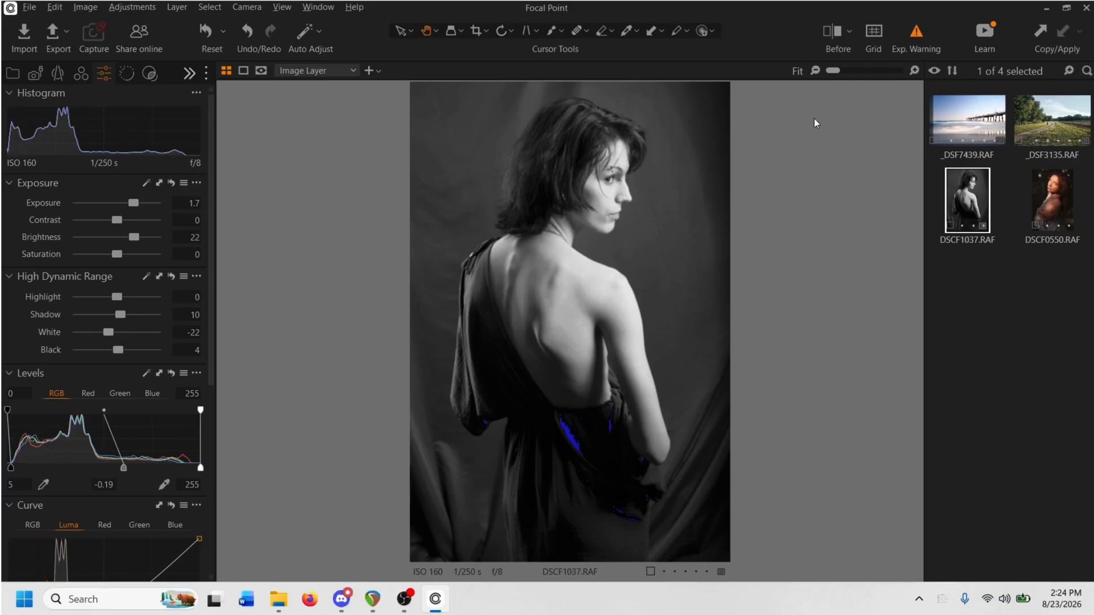
left_click(916, 50)
- Brighten the iris of the eye using the Brightness (+) style brush at a reduced brush size
left_click(127, 74)
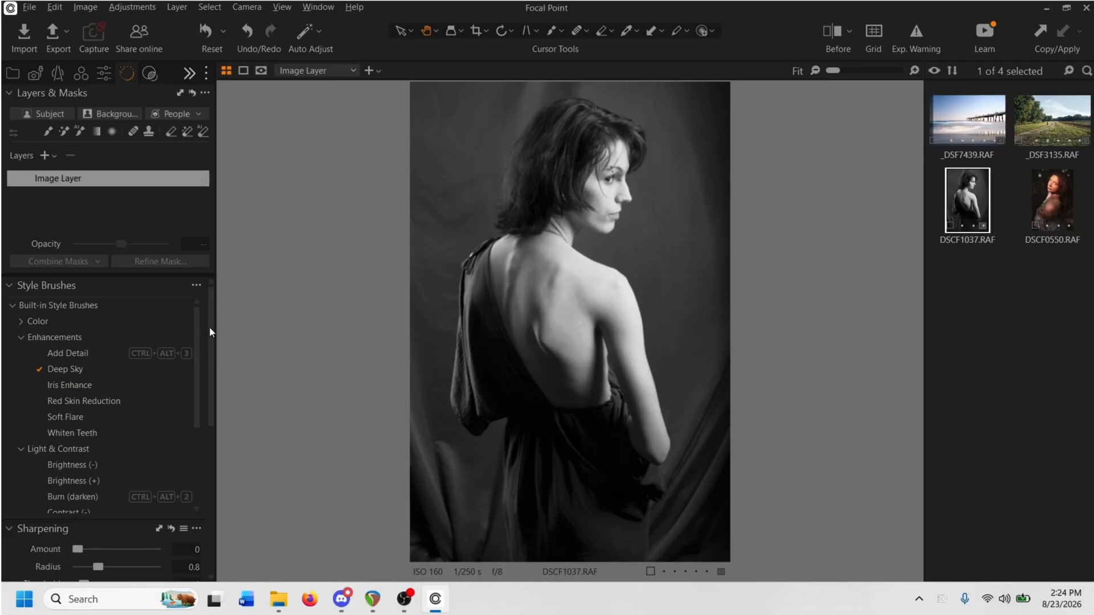
scroll(179, 336, "down", 4)
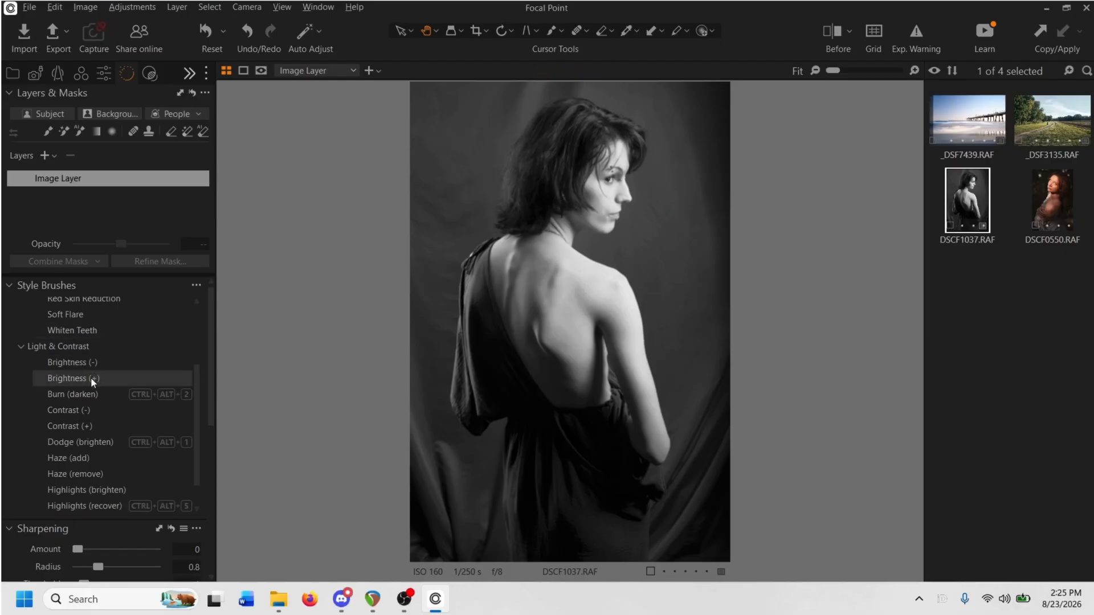
scroll(90, 379, "down", 1)
left_click(95, 347)
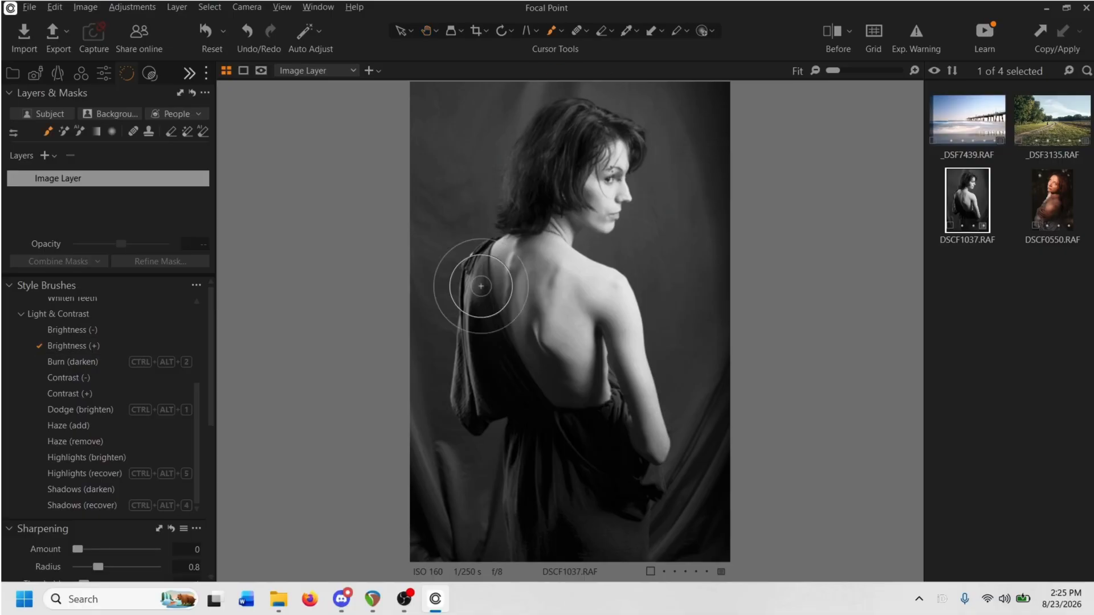
scroll(627, 160, "up", 3)
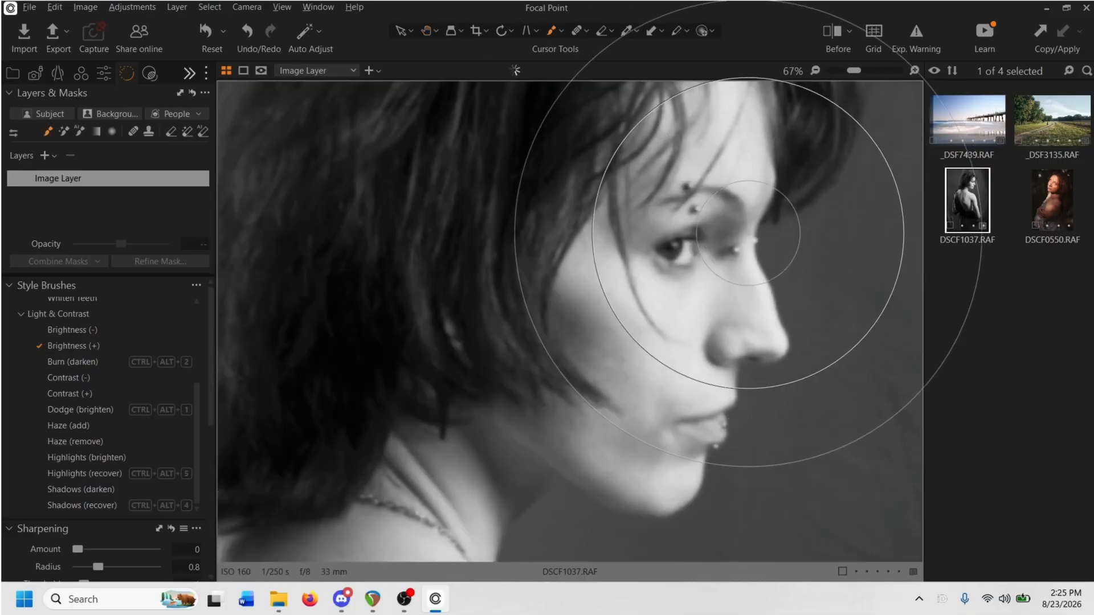
scroll(748, 233, "up", 5)
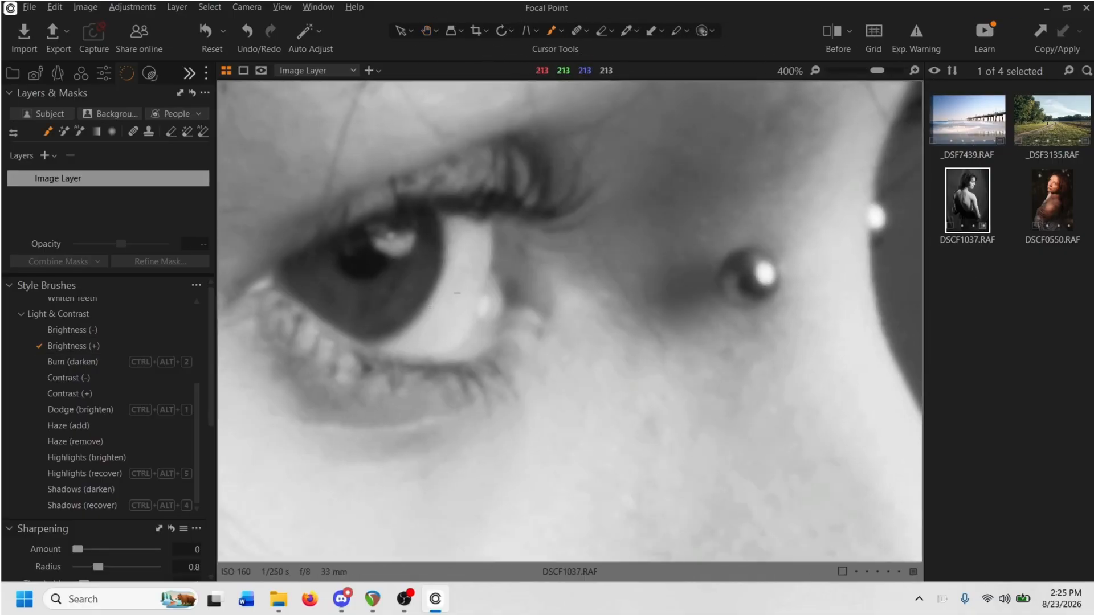
key("bracketleft")
key("bracketleft")
key("bracketleft")
key("bracketleft")
key("bracketleft")
key("bracketleft")
key("bracketleft")
key("bracketleft")
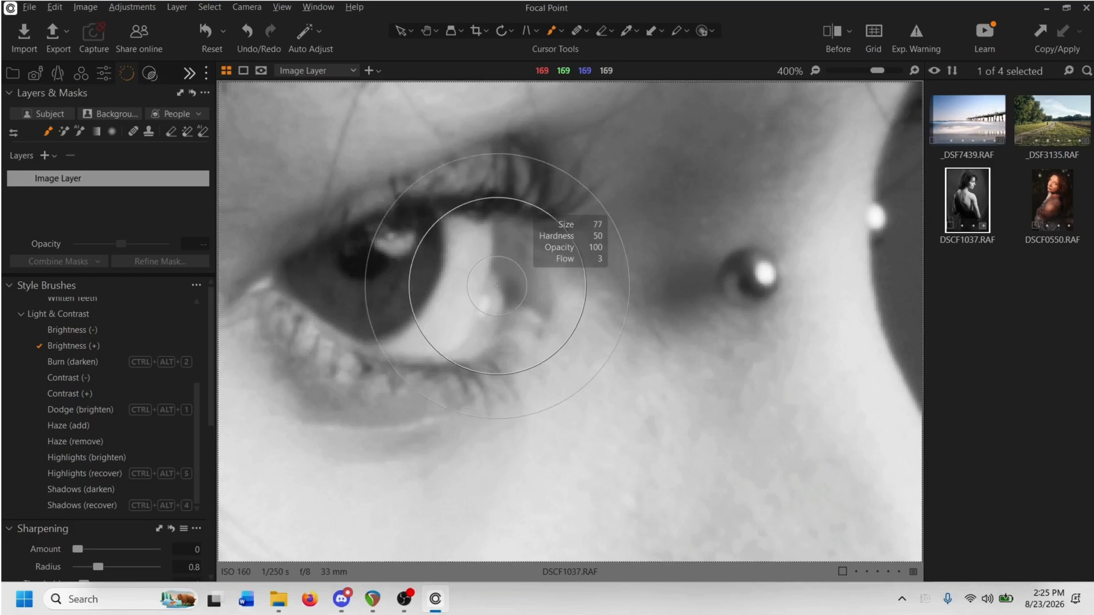
mouse_move(497, 286)
left_mouse_down()
mouse_move(482, 287)
mouse_move(482, 268)
mouse_move(471, 268)
left_mouse_up()
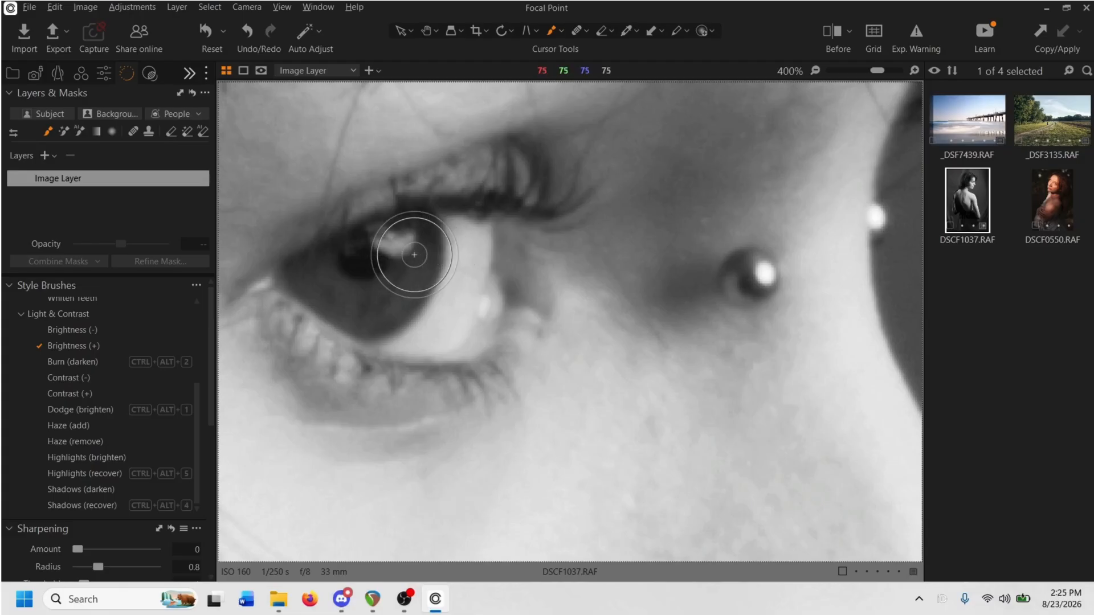
mouse_move(403, 245)
left_mouse_down()
mouse_move(391, 285)
mouse_move(364, 292)
mouse_move(321, 272)
mouse_move(386, 276)
mouse_move(398, 224)
mouse_move(386, 288)
mouse_move(318, 268)
left_mouse_up()
- Paint over the iris with the Contrast (+) style brush and compare the eye with both brush layers off and on
left_click(77, 389)
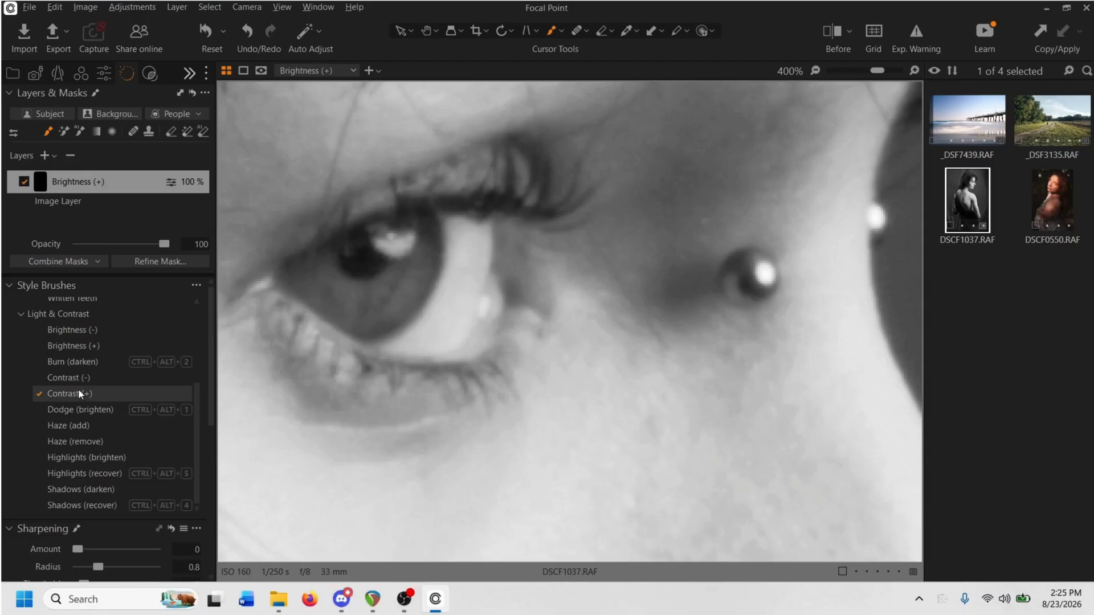
mouse_move(354, 274)
left_mouse_down()
mouse_move(338, 292)
mouse_move(391, 276)
mouse_move(403, 237)
mouse_move(384, 285)
mouse_move(334, 290)
mouse_move(359, 285)
mouse_move(403, 245)
mouse_move(312, 242)
left_mouse_up()
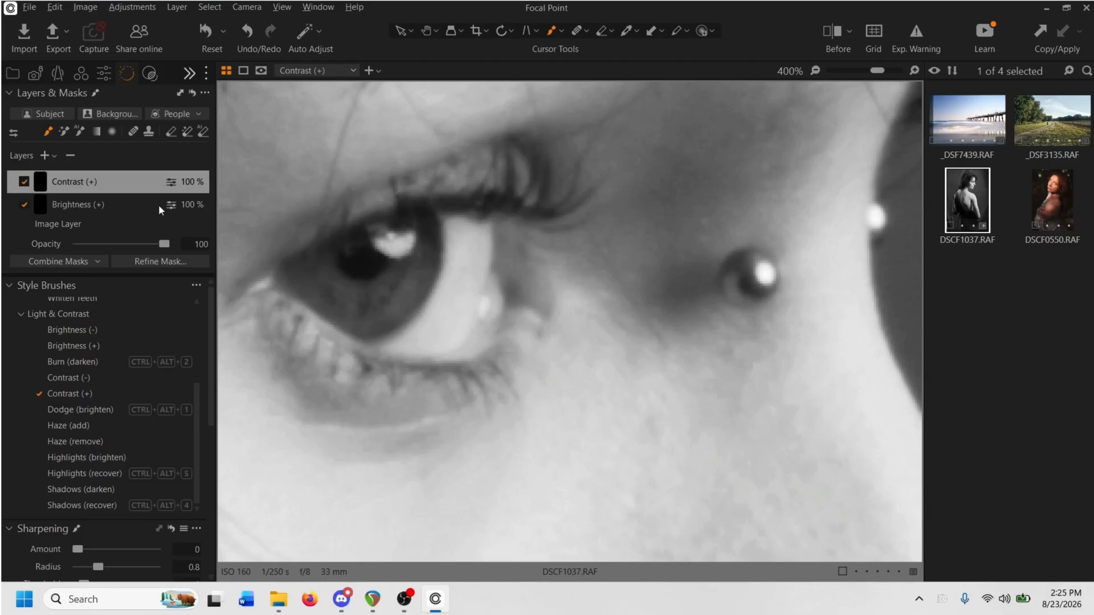
left_click(23, 206)
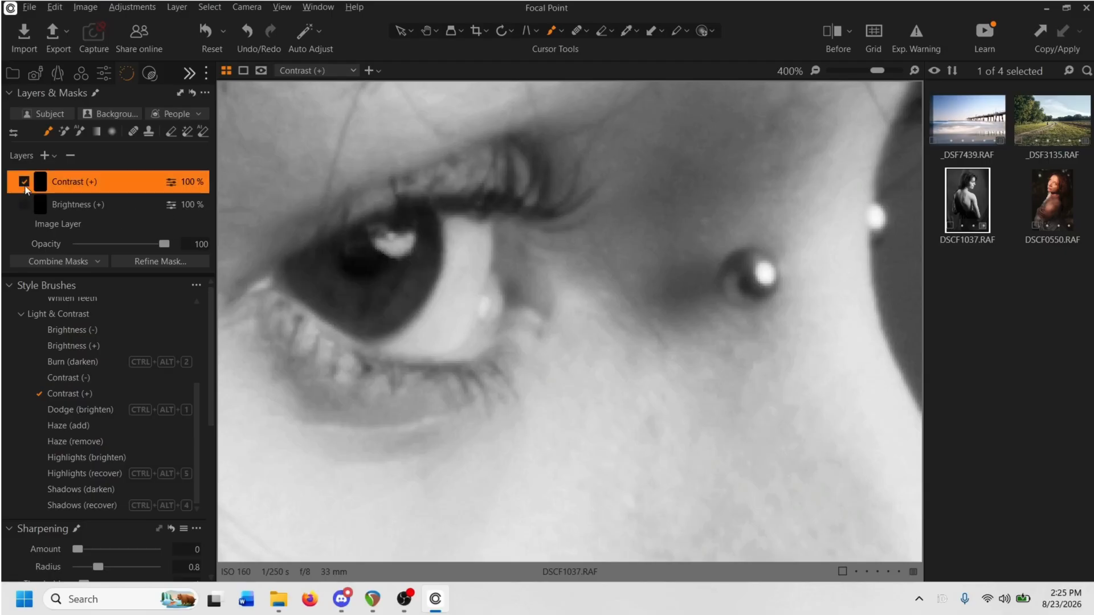
left_click(24, 181)
left_click(23, 181)
left_click(24, 182)
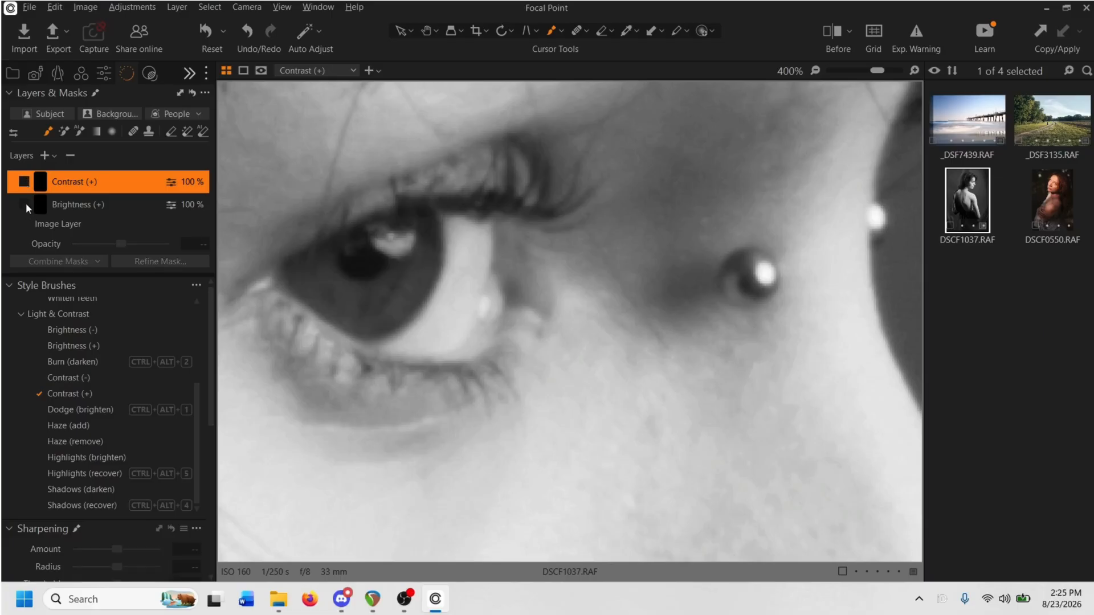
left_click(24, 182)
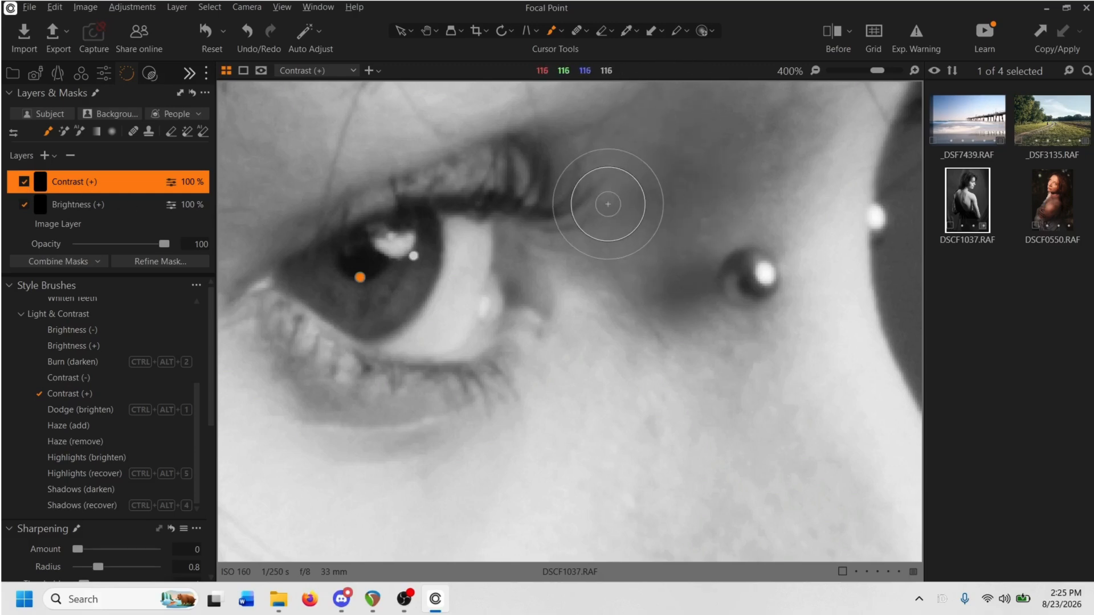
- Compare the eye in the before/after split view, shifting the divider across it, and return to the normal view
key("y")
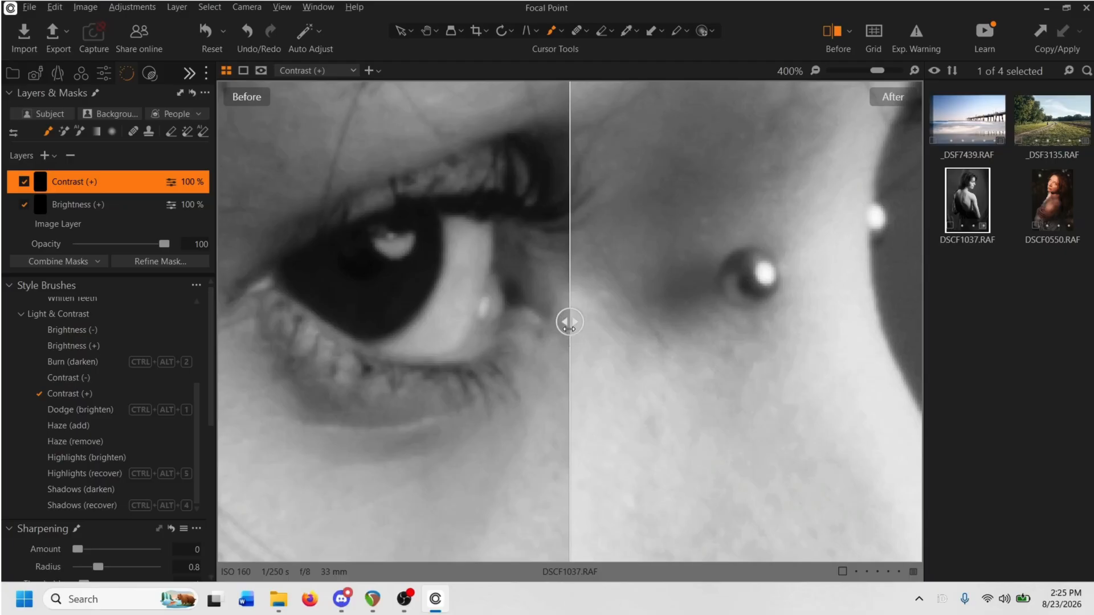
mouse_move(570, 326)
left_mouse_down()
mouse_move(415, 361)
mouse_move(231, 379)
mouse_move(469, 351)
mouse_move(560, 322)
mouse_move(273, 322)
mouse_move(570, 327)
mouse_move(223, 323)
mouse_move(611, 293)
mouse_move(538, 283)
left_mouse_up()
key("y")
scroll(538, 283, "down", 5)
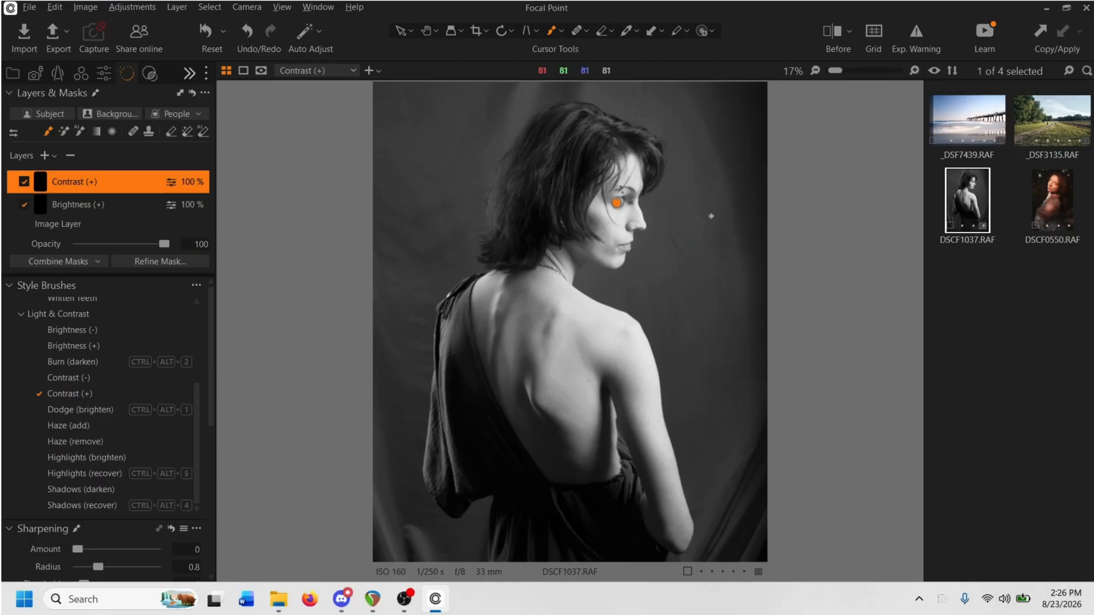
- Compare the face with the Brightness (+) layer turned off and on, leaving the layer enabled
scroll(593, 214, "up", 3)
scroll(587, 210, "up", 2)
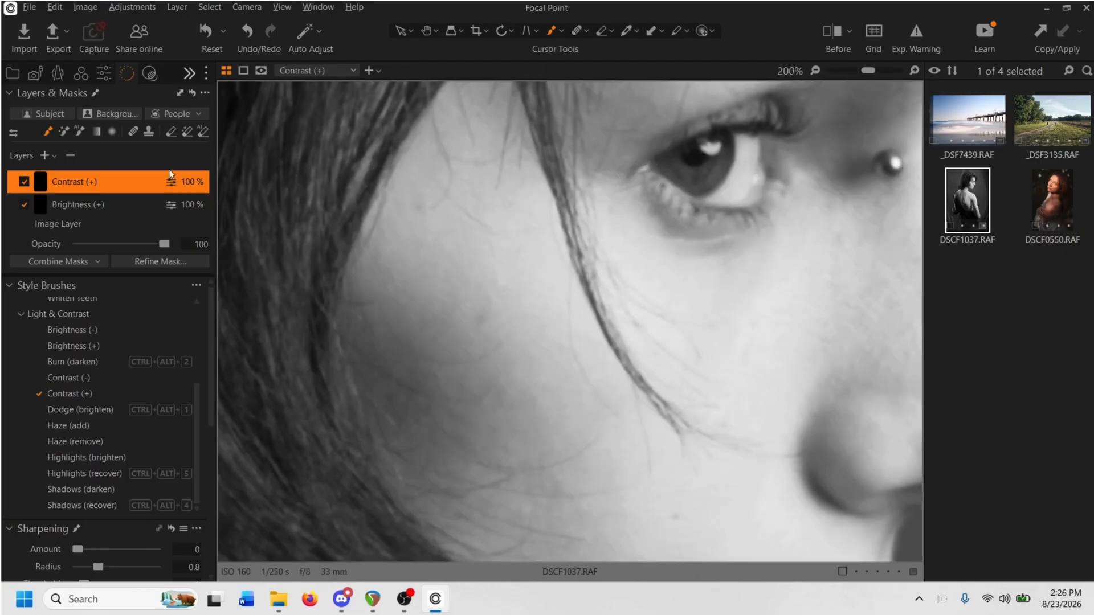
left_click(86, 204)
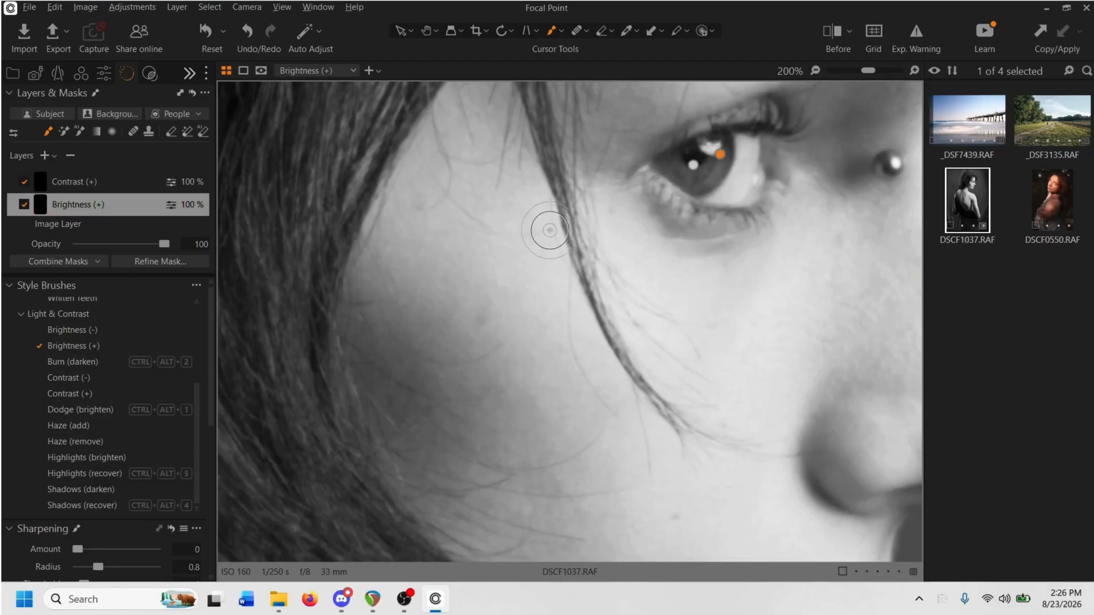
scroll(566, 225, "down", 2)
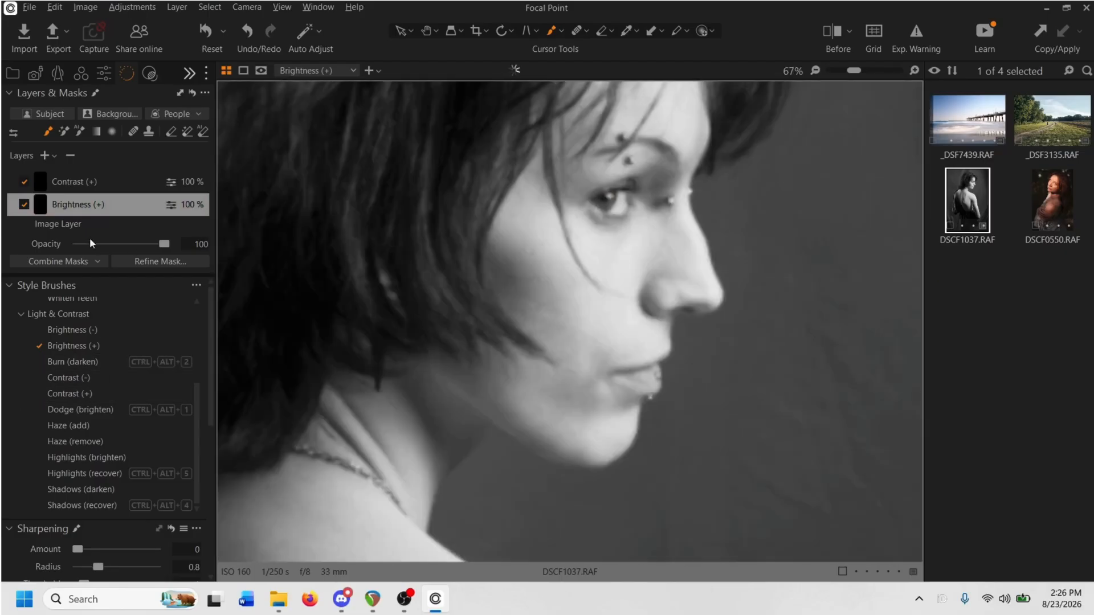
left_click(25, 206)
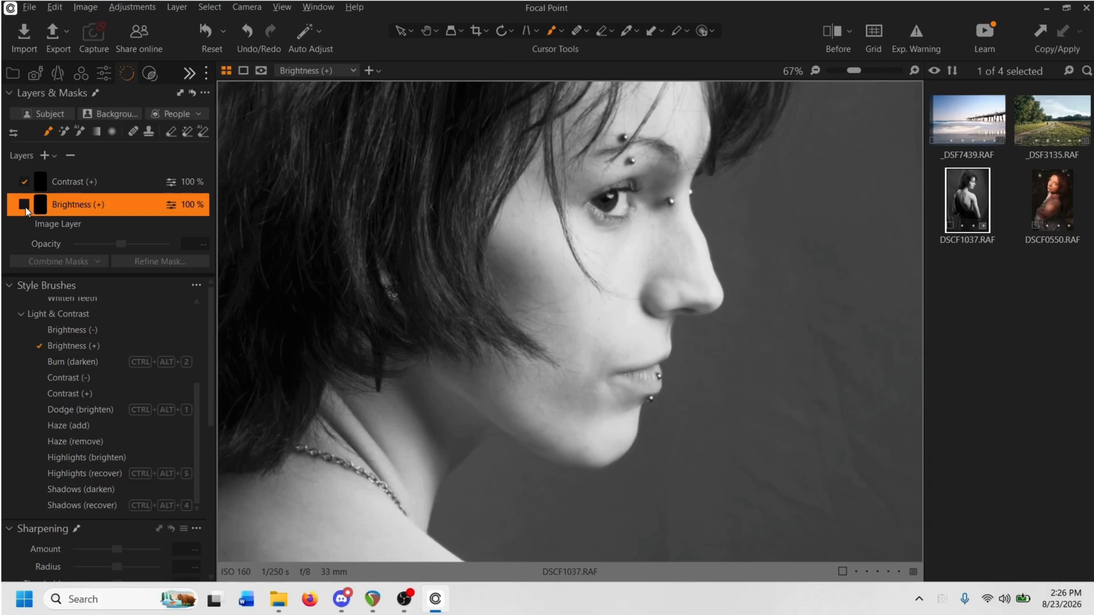
left_click(25, 207)
left_click(24, 206)
left_click(26, 211)
scroll(491, 228, "down", 3)
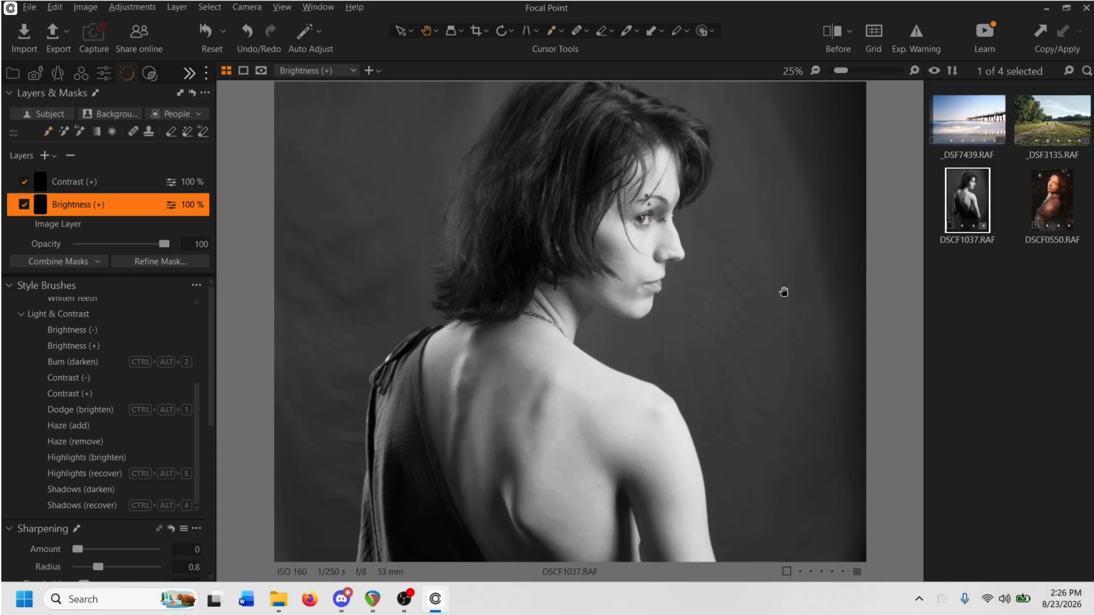
scroll(778, 288, "down", 1)
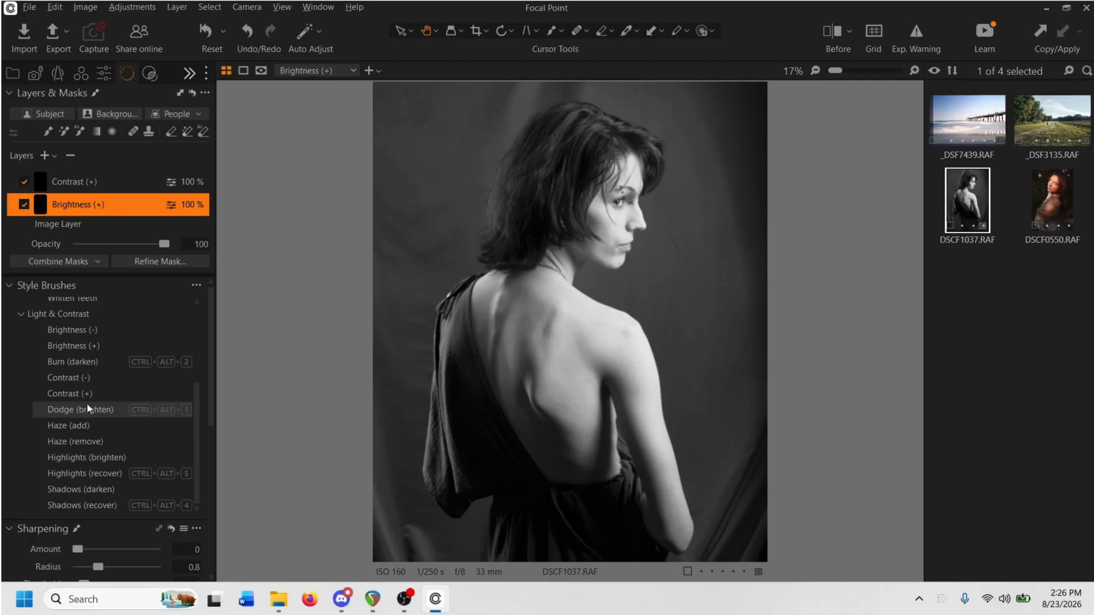
- Resize the Burn (darken) style brush and darken the bare back from the base of the neck down beside the dress strap
left_click(84, 361)
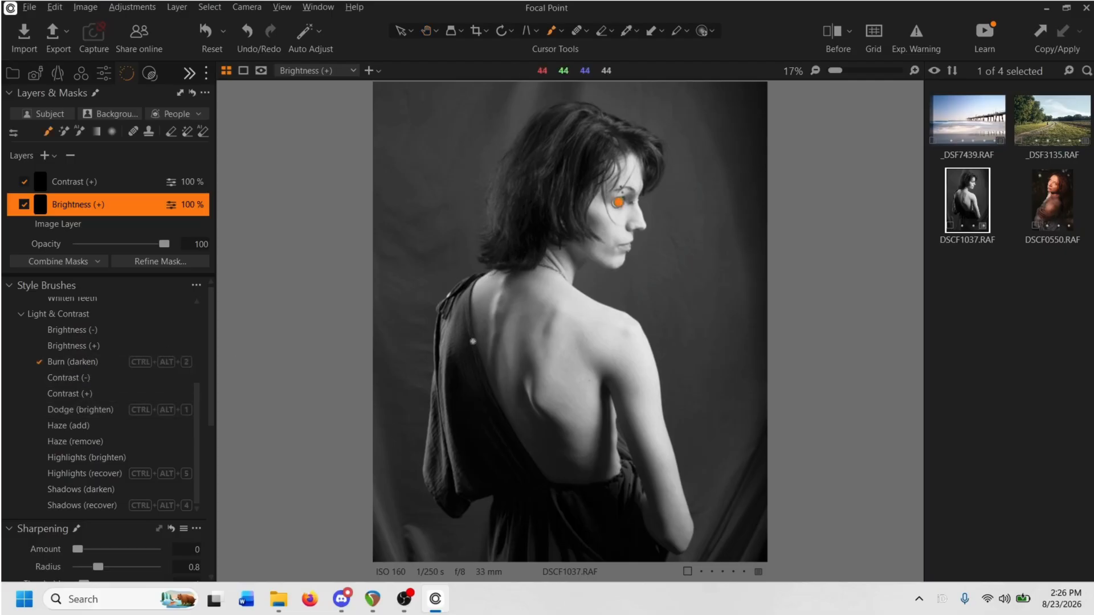
scroll(472, 343, "up", 2)
scroll(462, 355, "down", 1)
right_click(450, 364, "alt")
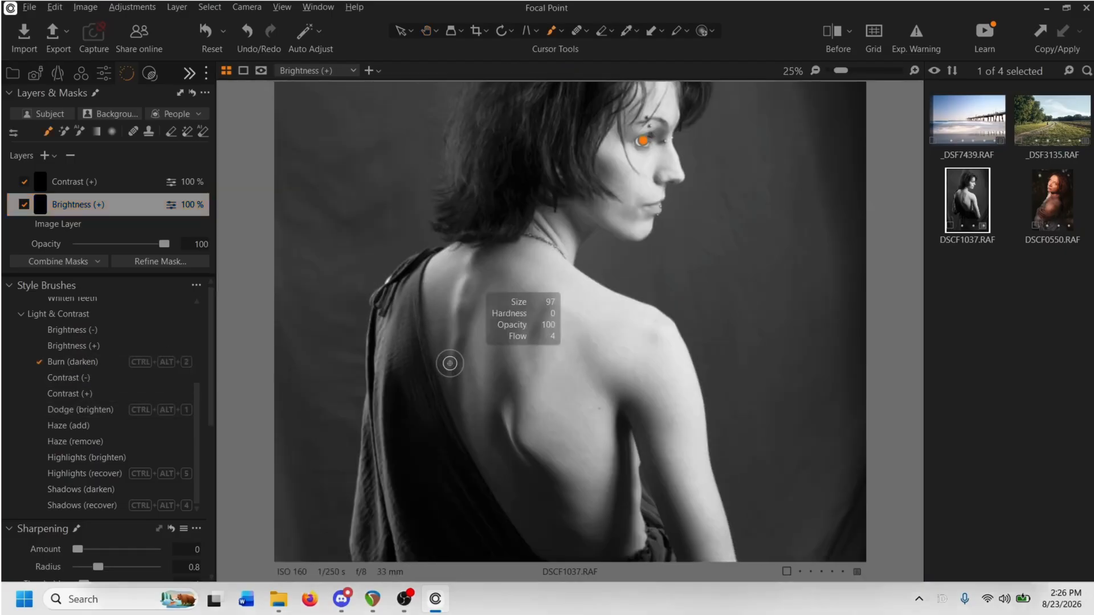
scroll(448, 370, "down", 1)
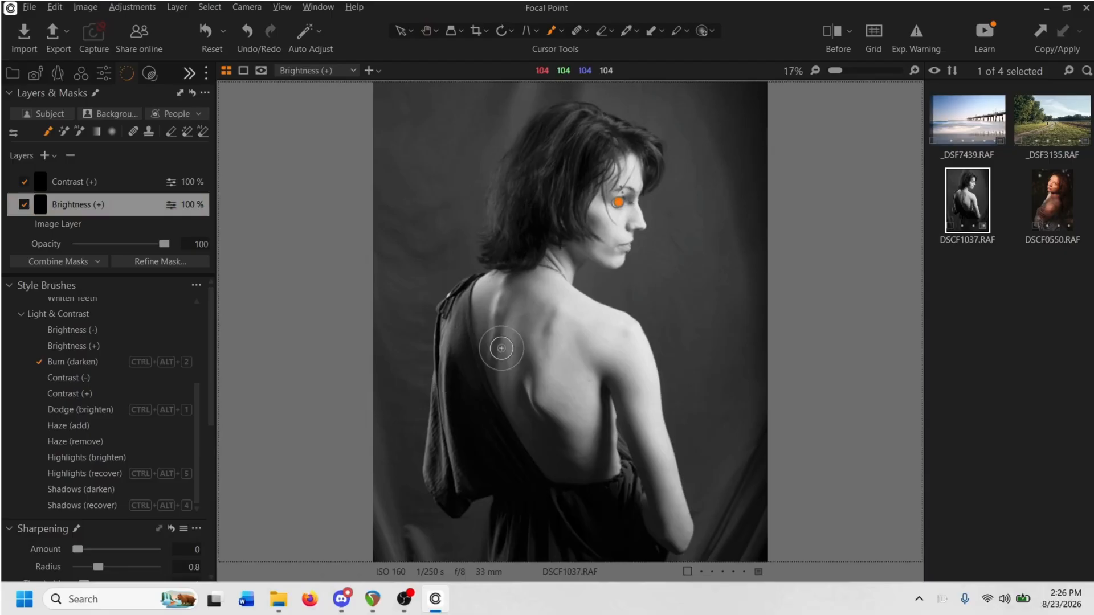
scroll(502, 347, "up", 1)
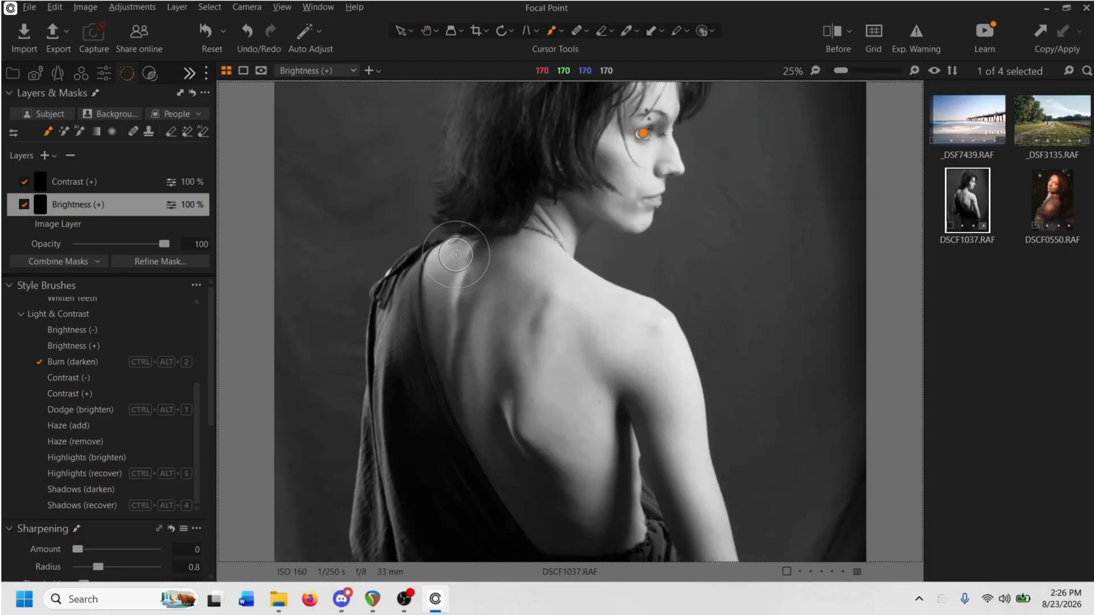
mouse_move(459, 251)
left_mouse_down()
mouse_move(449, 362)
mouse_move(448, 351)
left_mouse_up()
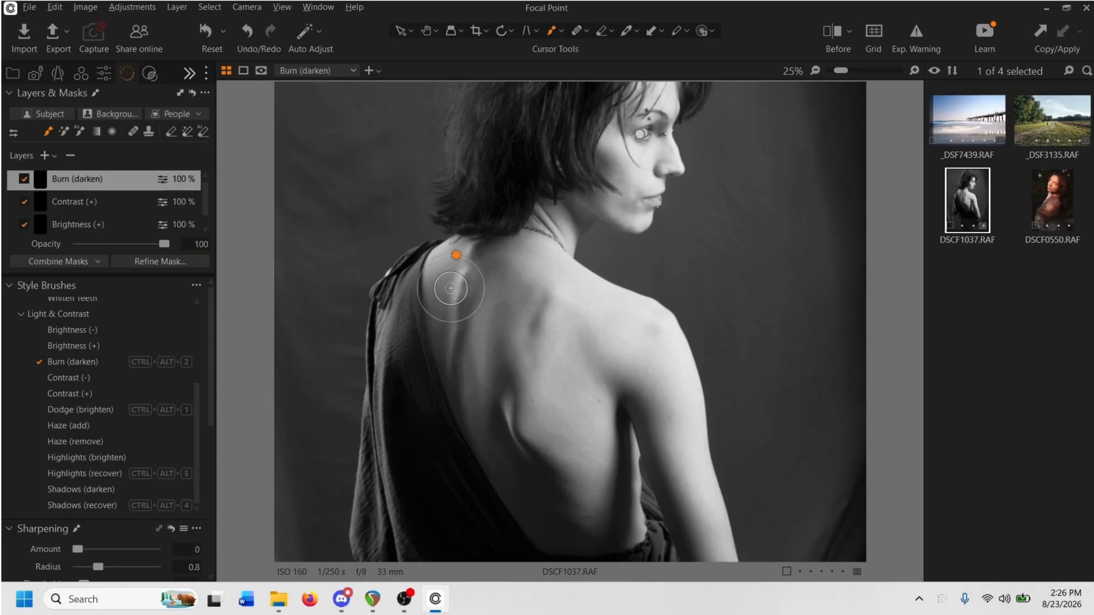
scroll(458, 363, "down", 1)
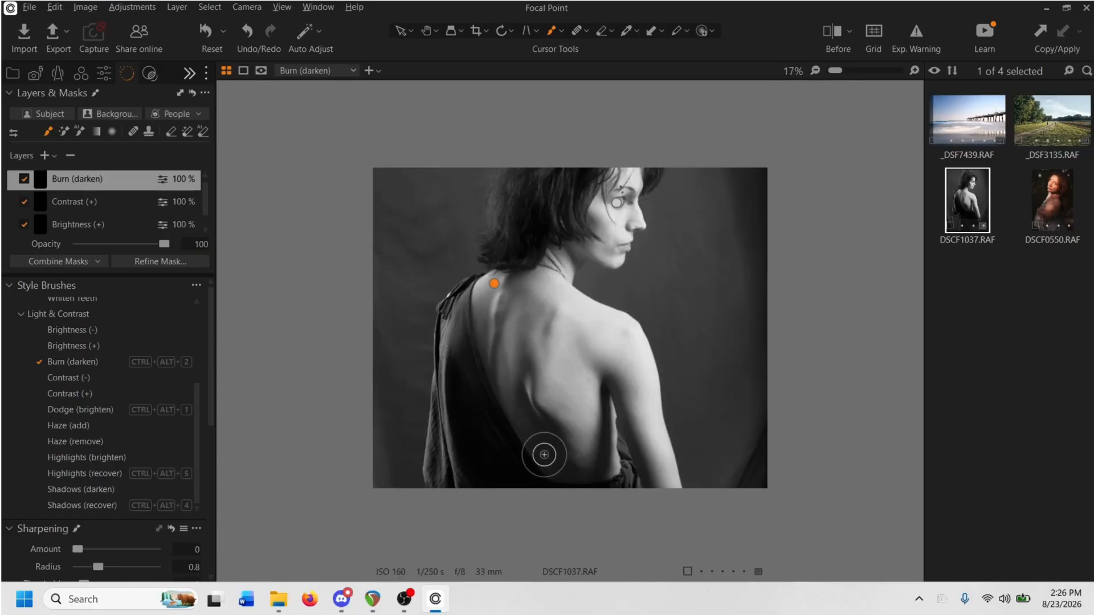
scroll(542, 452, "up", 1)
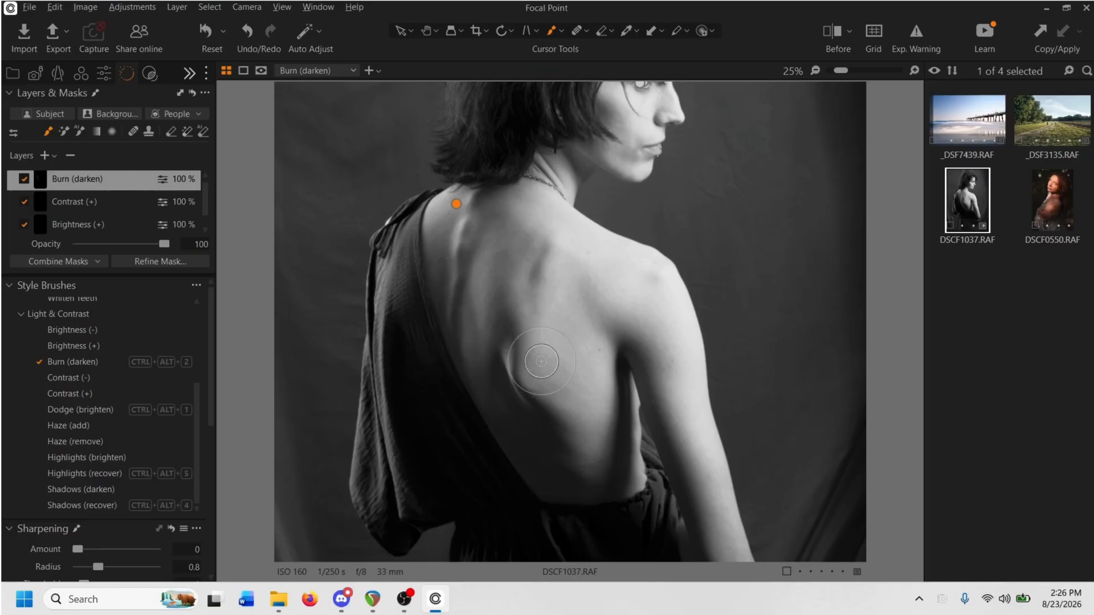
- Brighten the skin of the back beside the dress strap with the Dodge (brighten) style brush
key("ctrl+0")
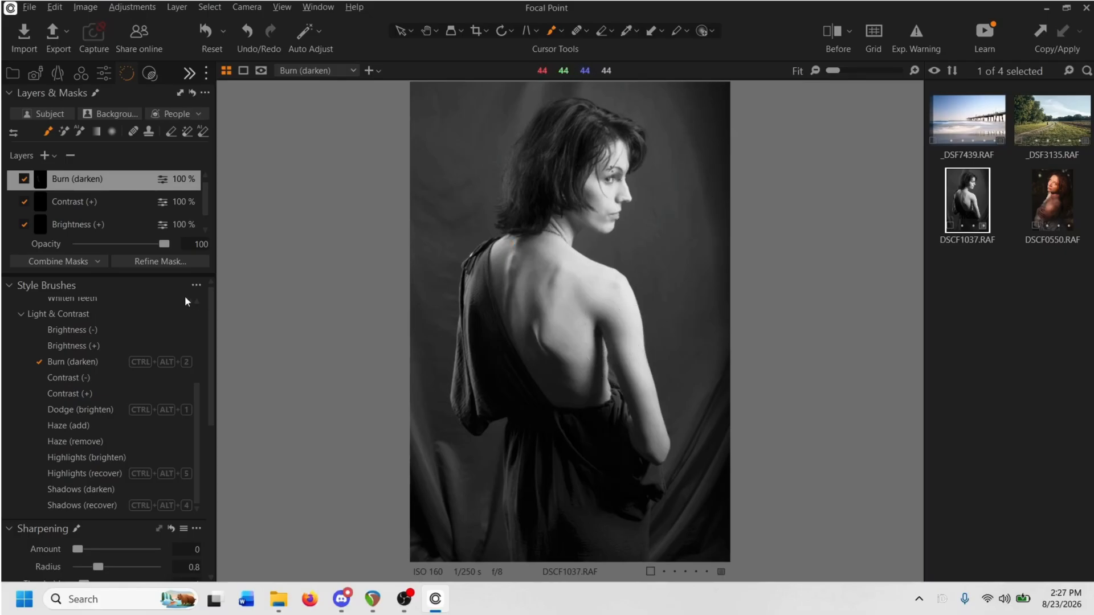
left_click(89, 413)
left_click_drag(508, 300, 516, 269)
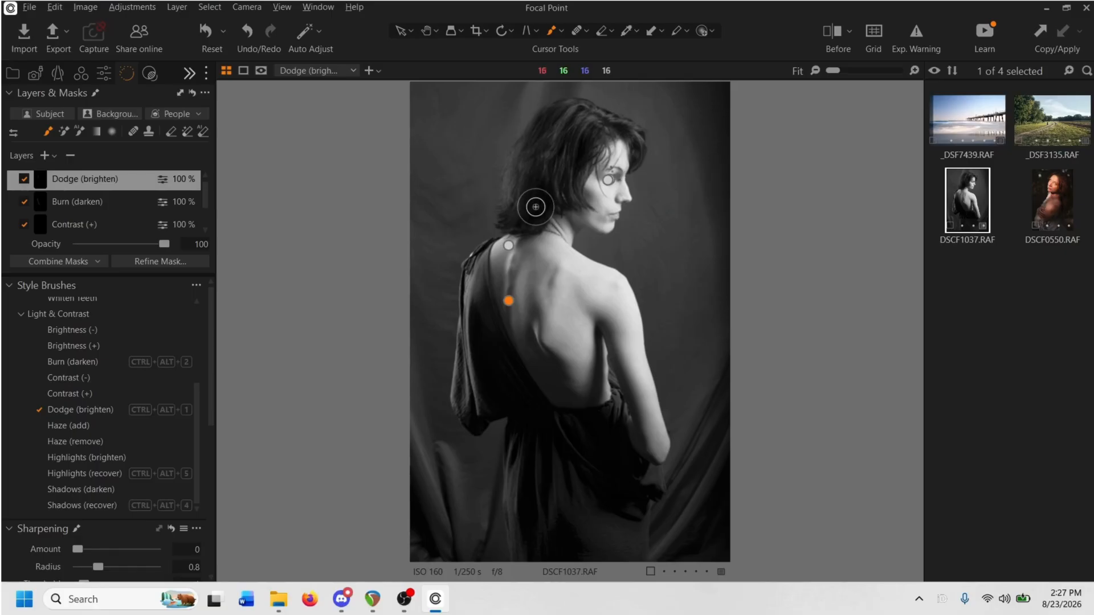
- Lift the shadows in the woman's dark hair with an enlarged Shadows (recover) style brush
left_click(91, 504)
scroll(576, 162, "up", 1)
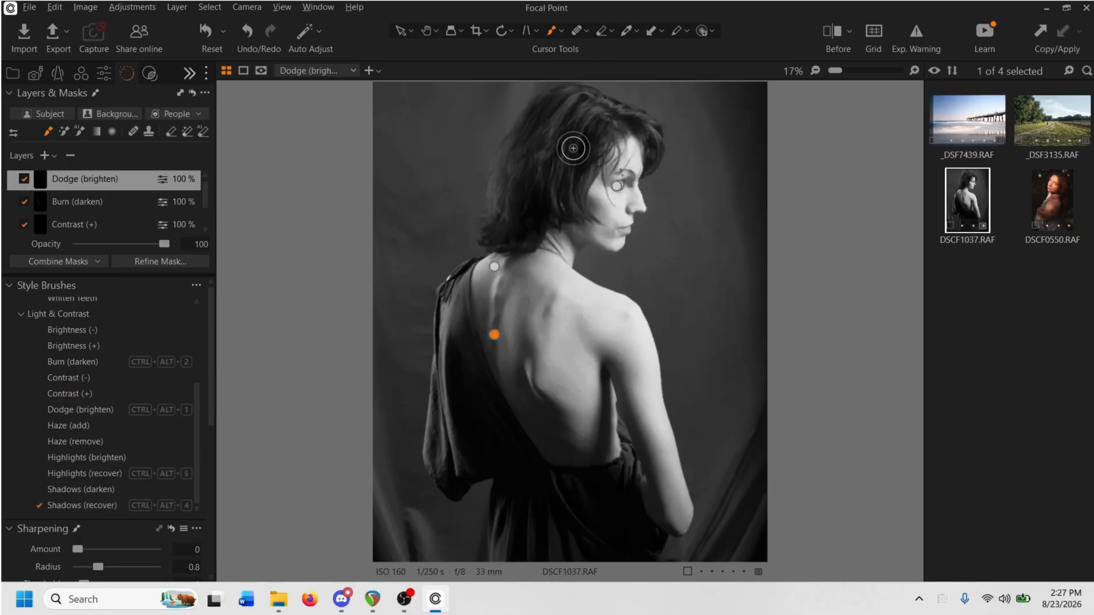
scroll(573, 148, "up", 1)
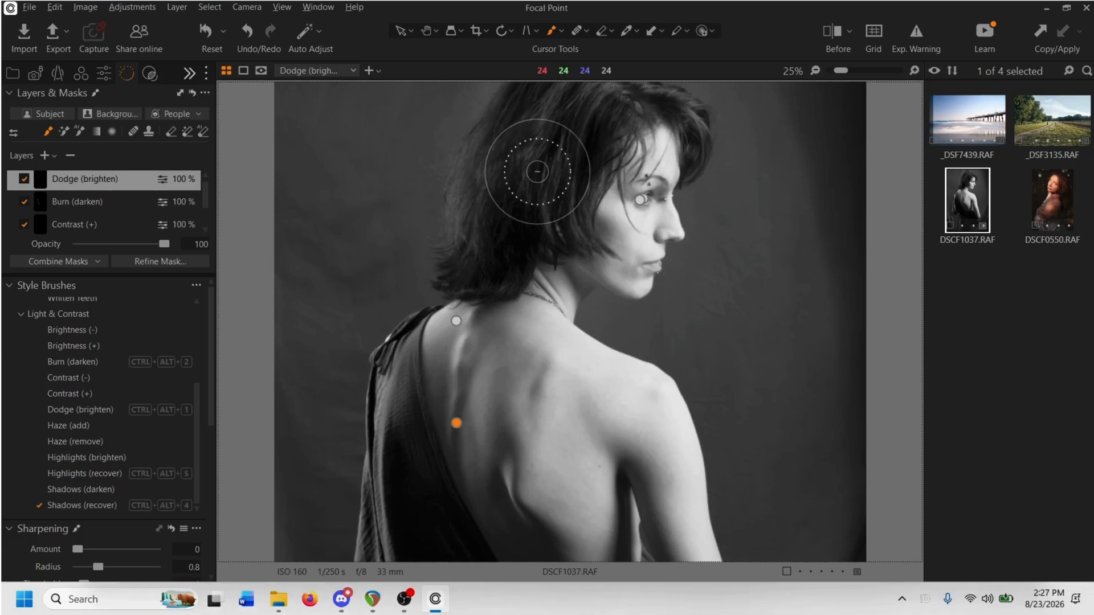
scroll(538, 172, "down", 1)
scroll(643, 125, "up", 1)
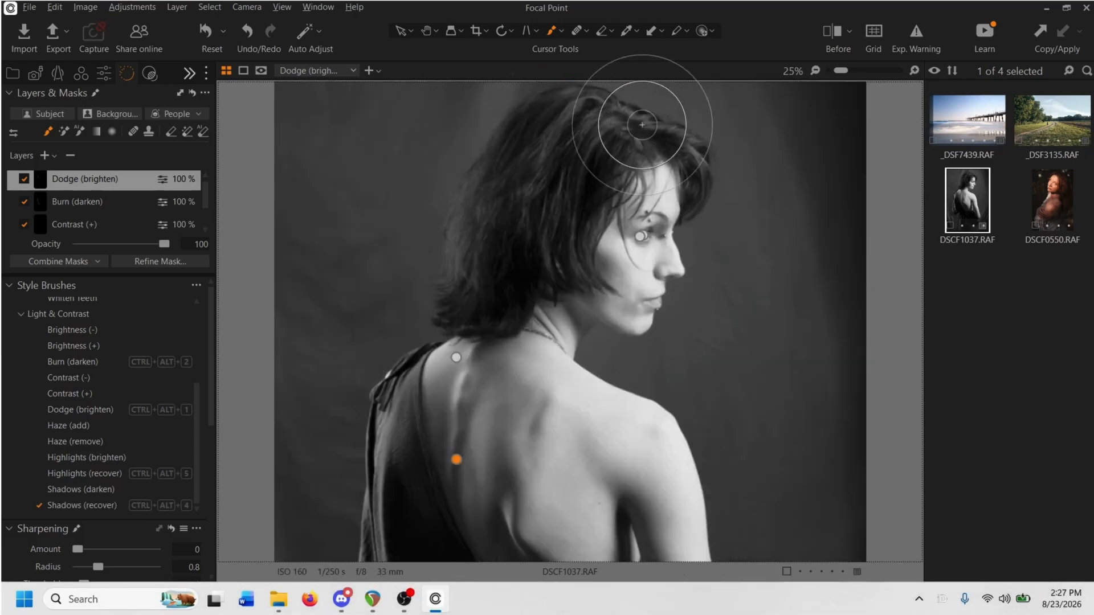
scroll(733, 171, "up", 1)
scroll(744, 237, "up", 2)
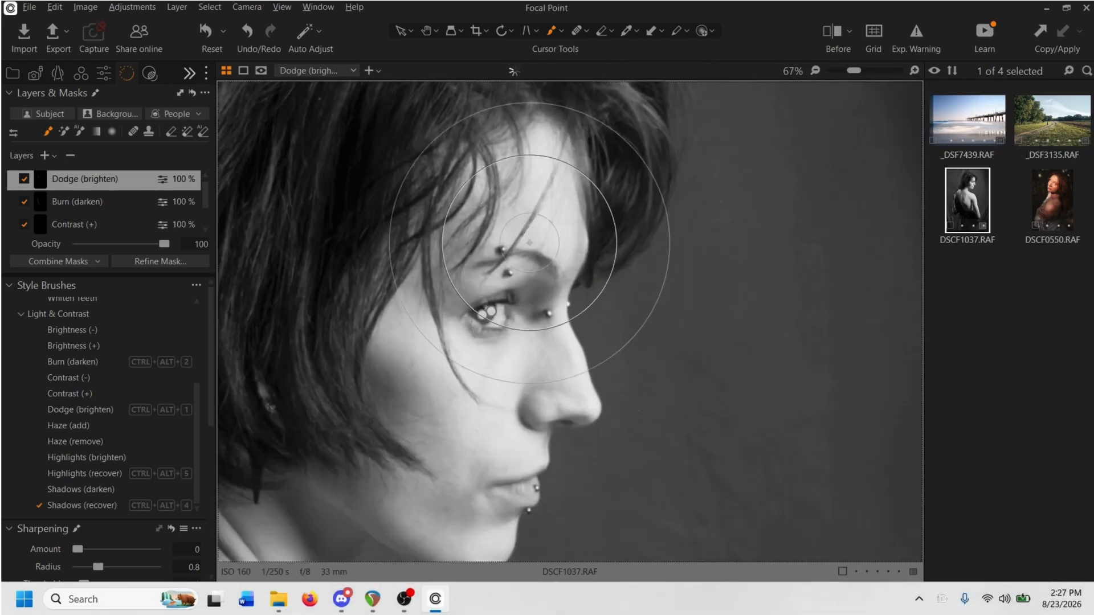
left_click(343, 176)
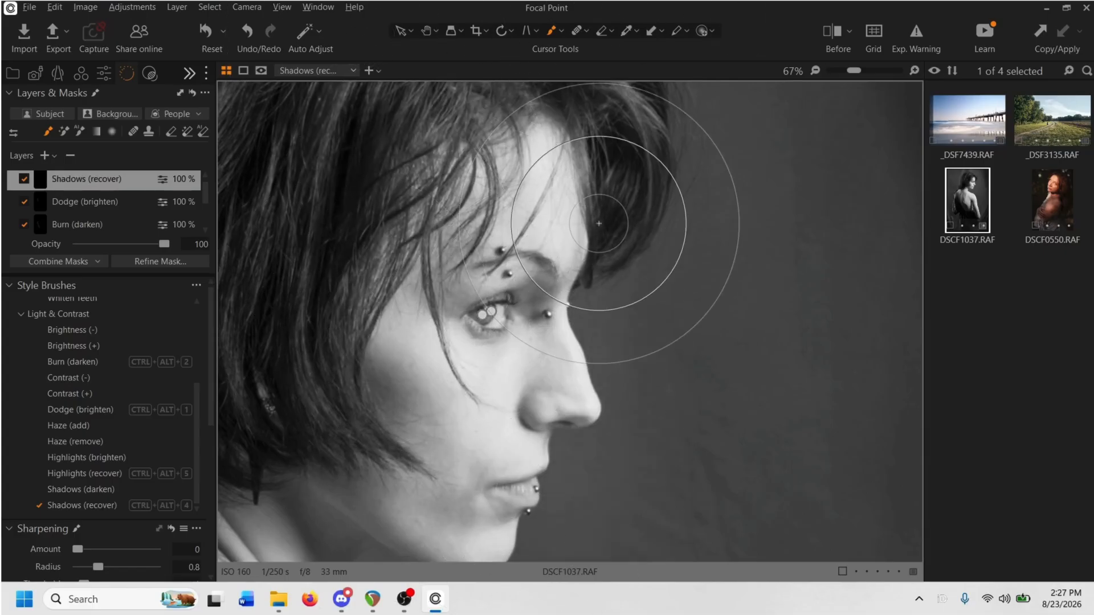
scroll(740, 228, "down", 2)
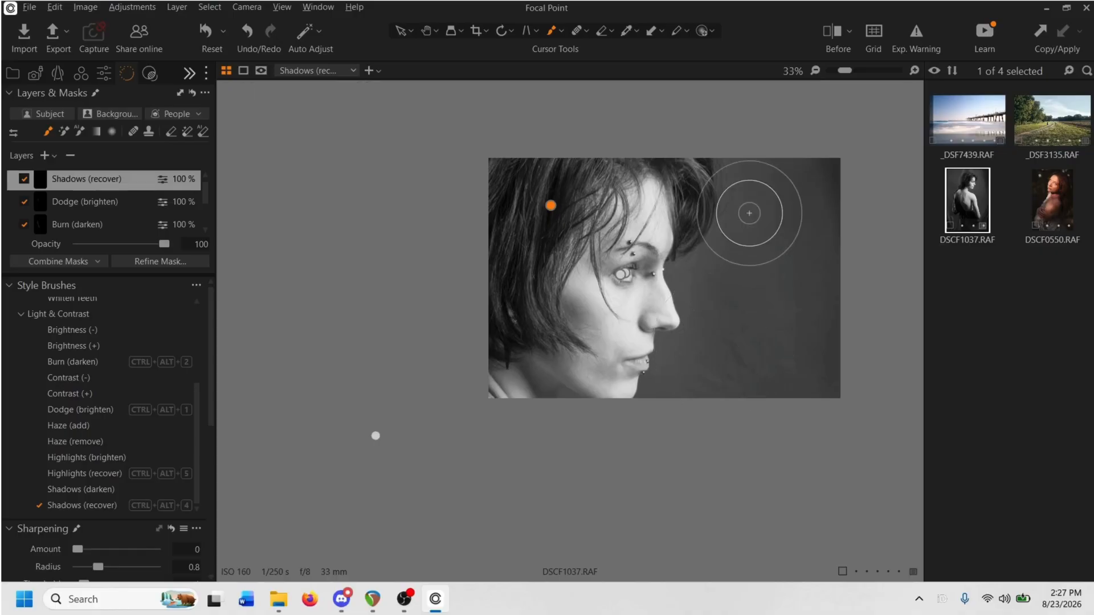
- Compare the hair with the Shadows (recover) layer turned off and on, and delete that layer
scroll(749, 213, "down", 1)
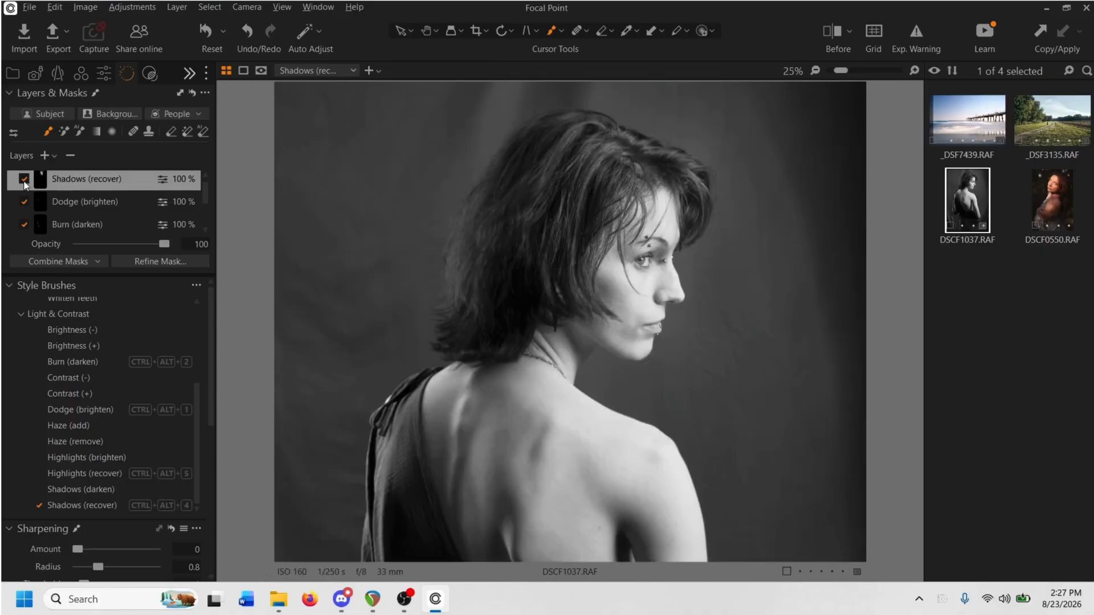
left_click(24, 180)
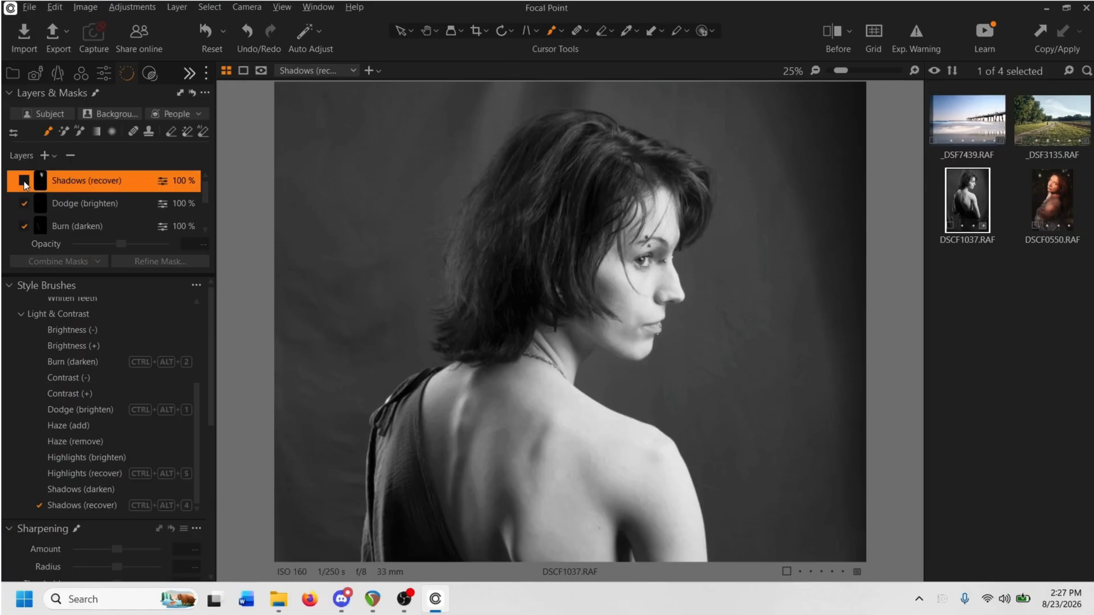
left_click(24, 180)
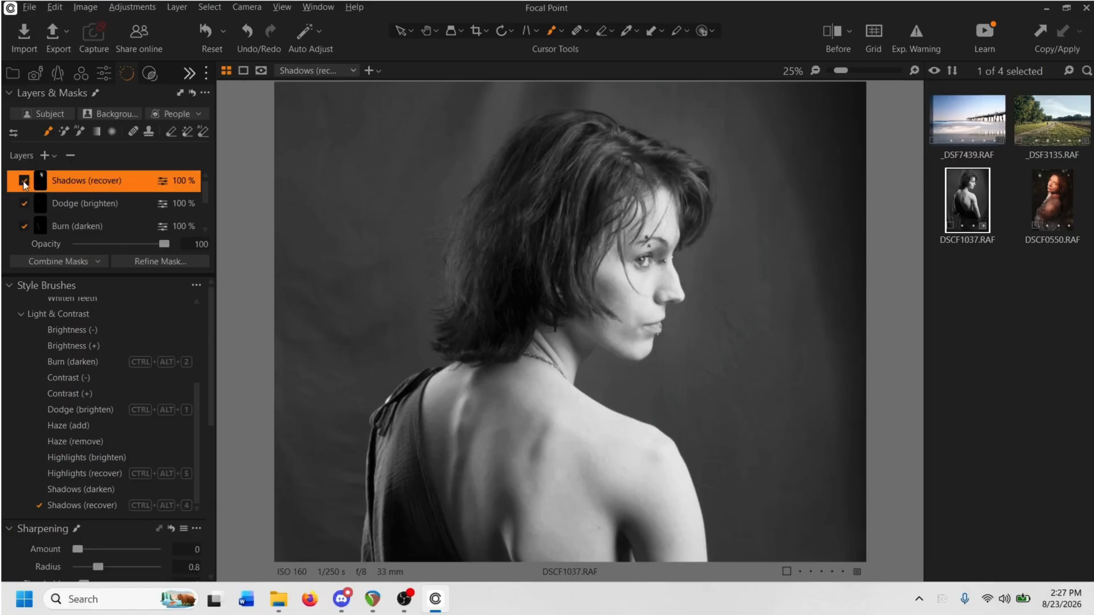
left_click(24, 181)
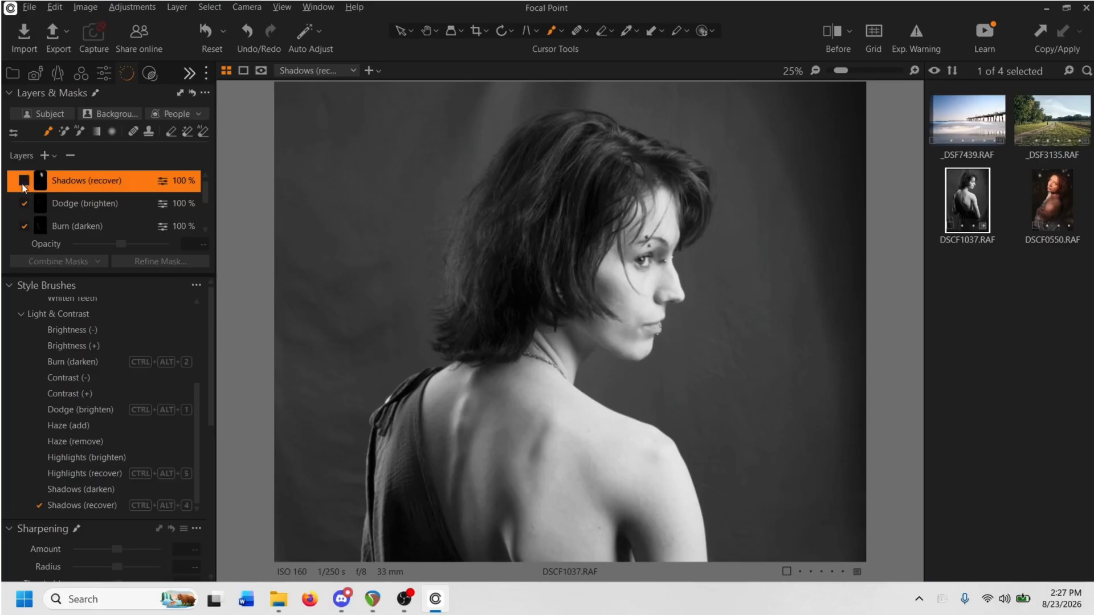
left_click(72, 155)
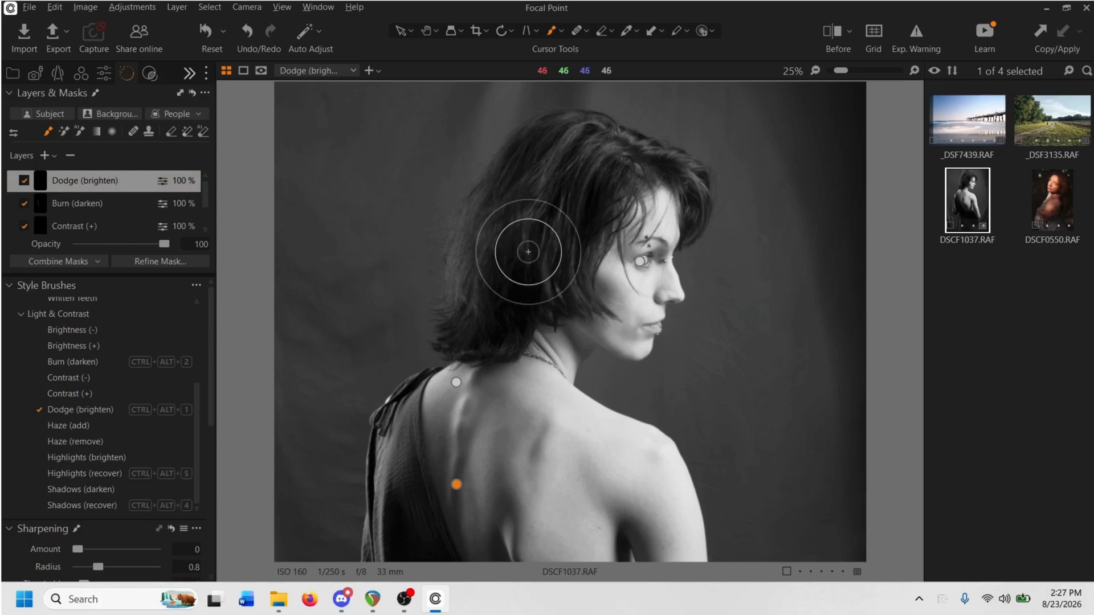
- Try brightening the side of the hair with the Dodge (brighten) style brush and compare that layer off and on
mouse_move(512, 263)
left_mouse_down()
mouse_move(524, 268)
mouse_move(489, 265)
left_mouse_up()
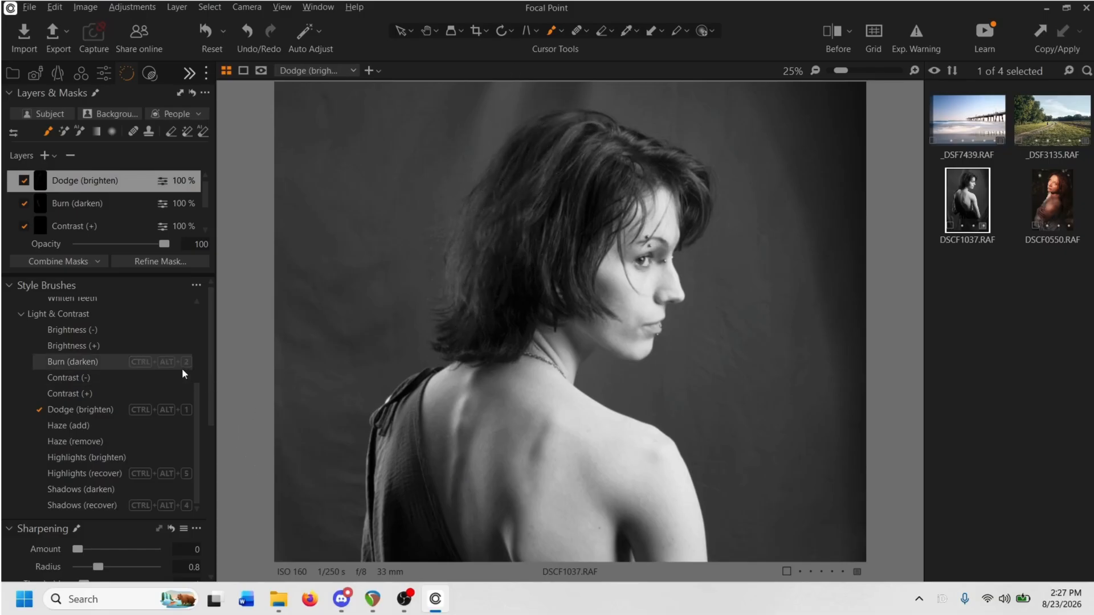
left_click(24, 182)
left_click(24, 181)
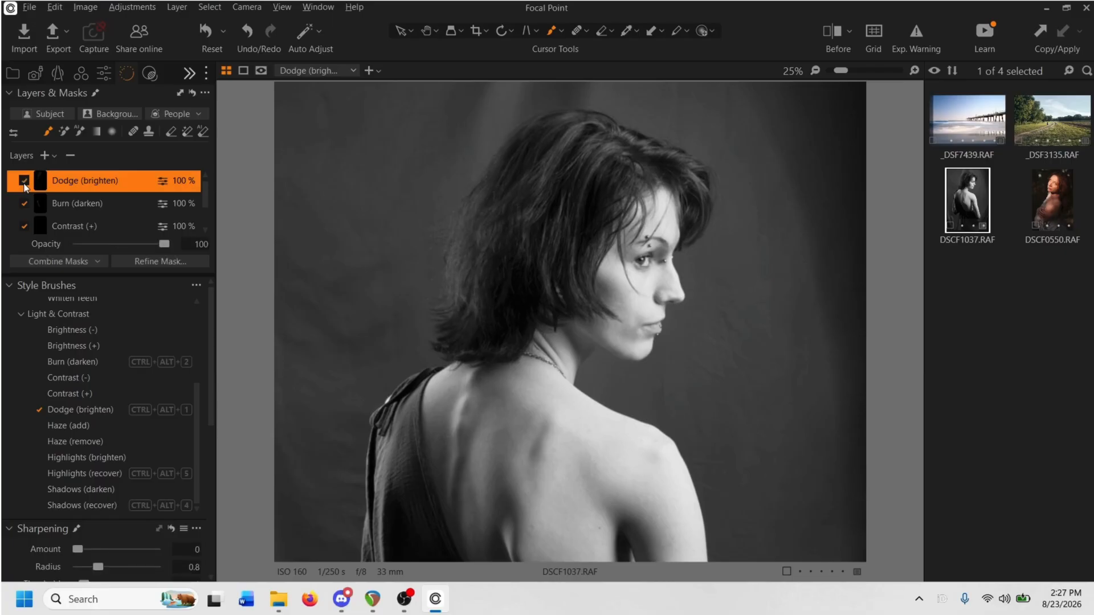
left_click(24, 183)
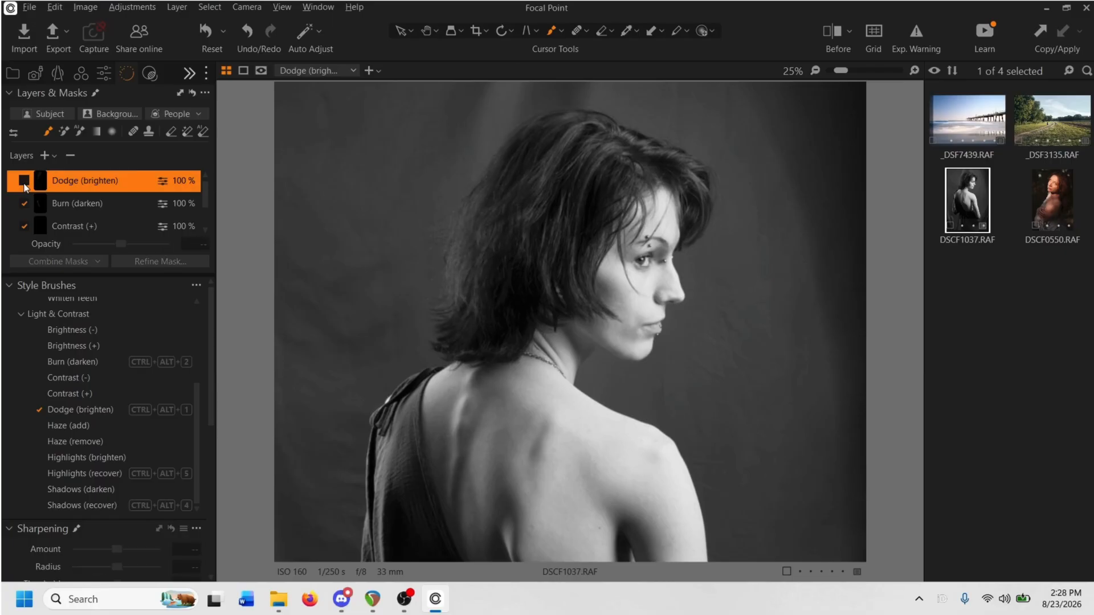
left_click(24, 184)
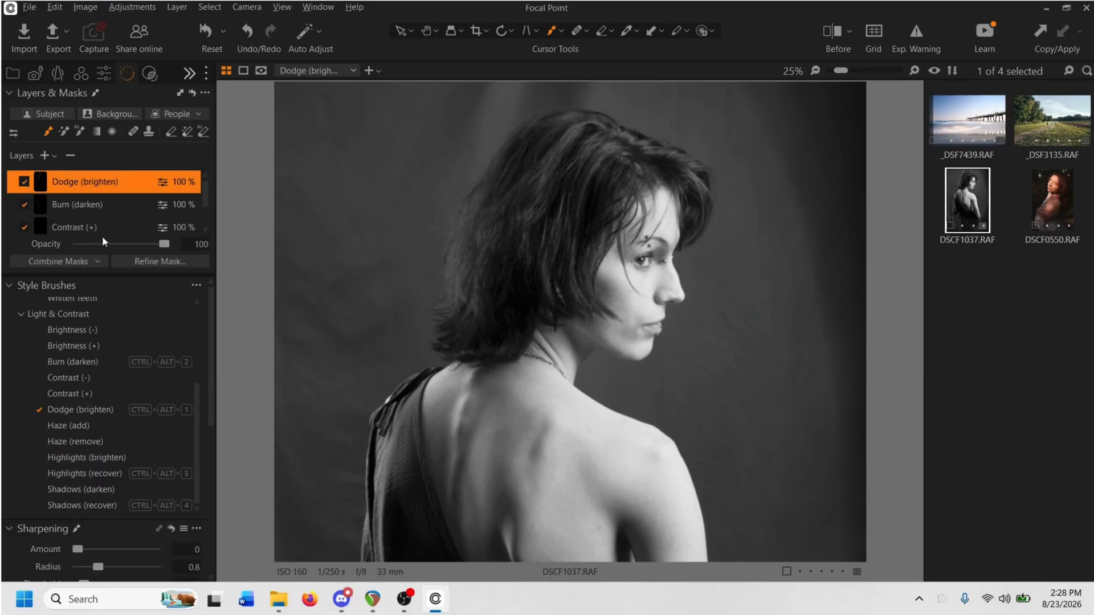
- Undo the Dodge (brighten) stroke on the hair together with the layer visibility changes
key("ctrl+z")
key("ctrl+z")
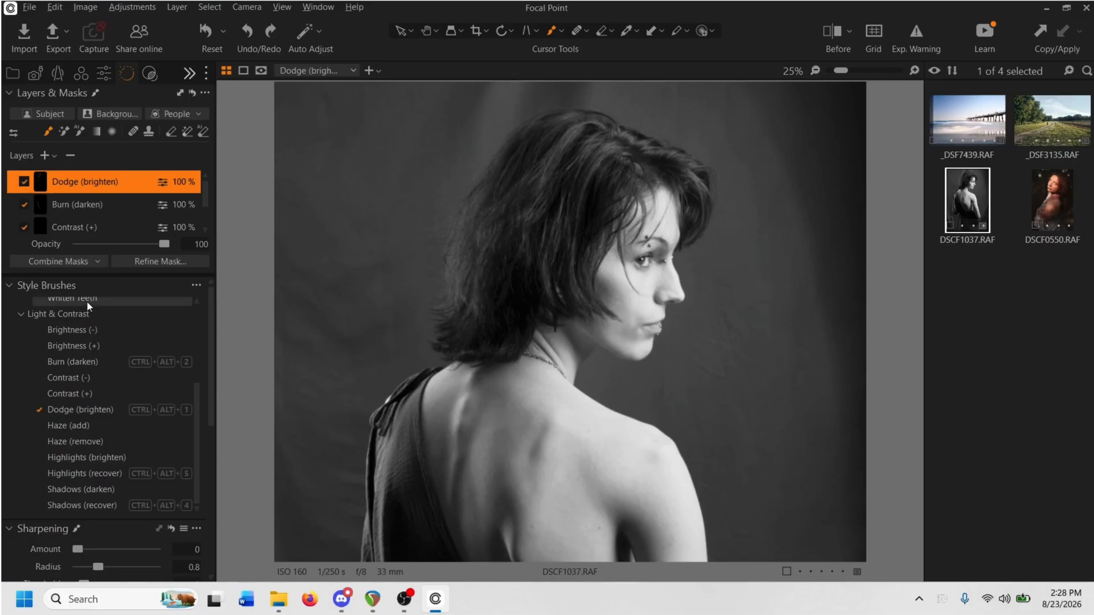
key("ctrl+z")
key("ctrl+z")
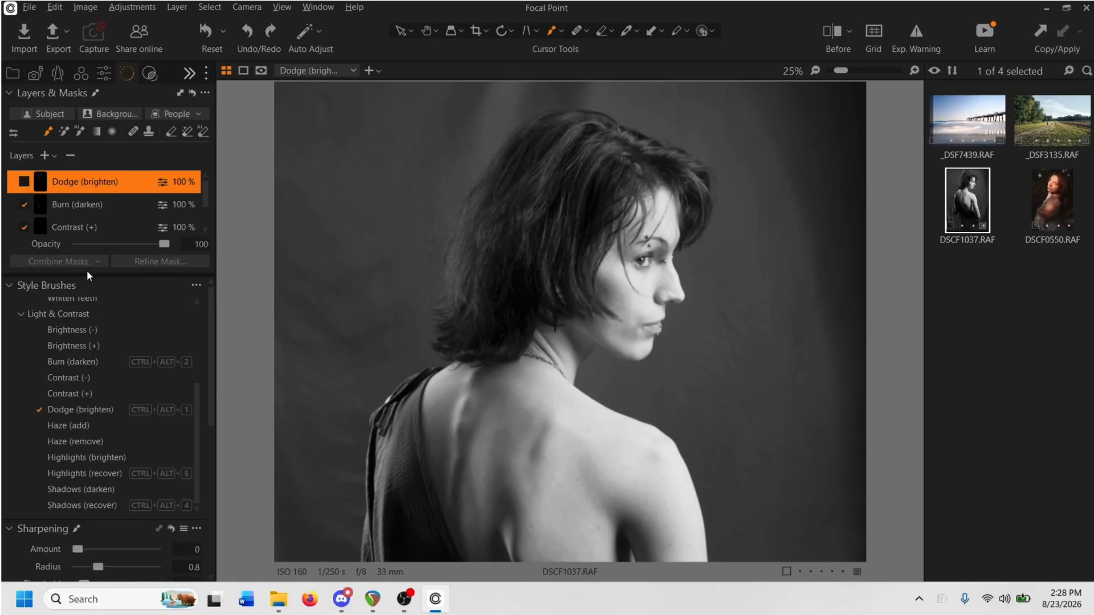
key("ctrl+z")
- Lift the shadows down the back of the hair with the Shadows (recover) style brush and compare the layer off and on
left_click(84, 505)
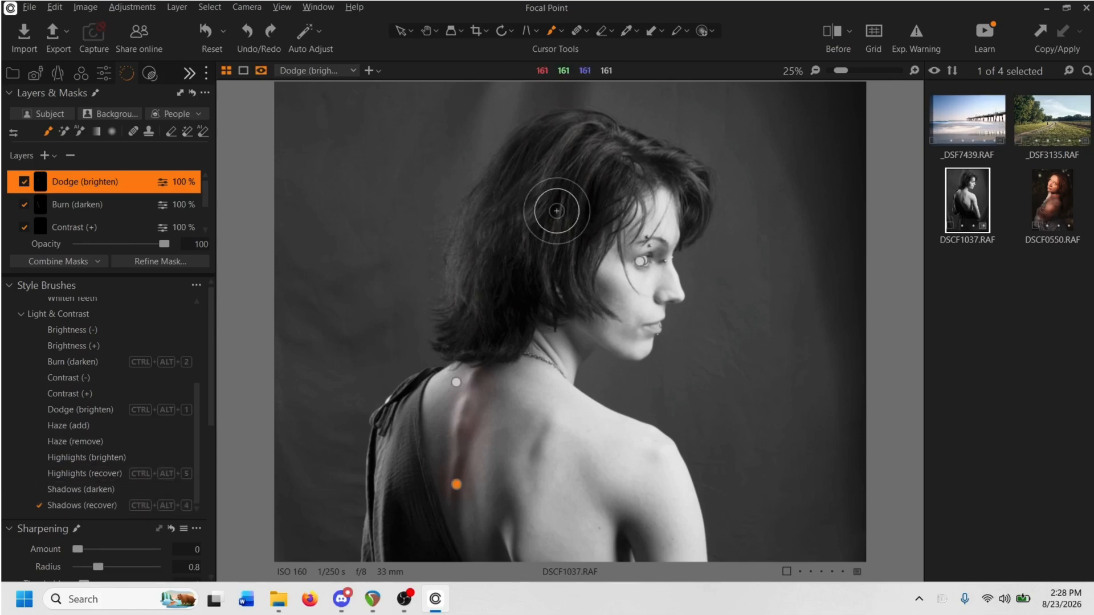
mouse_move(502, 303)
left_mouse_down()
mouse_move(563, 225)
mouse_move(589, 163)
mouse_move(552, 183)
mouse_move(471, 313)
mouse_move(518, 160)
mouse_move(552, 161)
mouse_move(459, 325)
mouse_move(561, 226)
mouse_move(601, 159)
mouse_move(647, 154)
mouse_move(557, 122)
mouse_move(514, 210)
mouse_move(480, 196)
mouse_move(498, 215)
mouse_move(481, 337)
mouse_move(467, 336)
left_mouse_up()
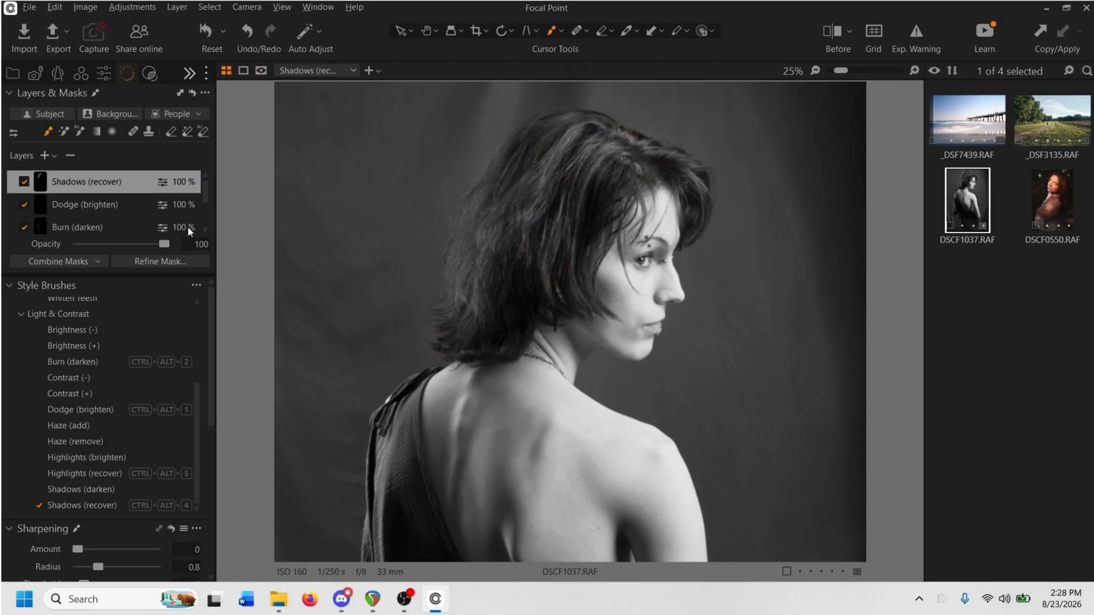
left_click_drag(163, 245, 149, 249)
left_click(25, 183)
left_click(24, 184)
left_click(25, 184)
left_click(25, 184)
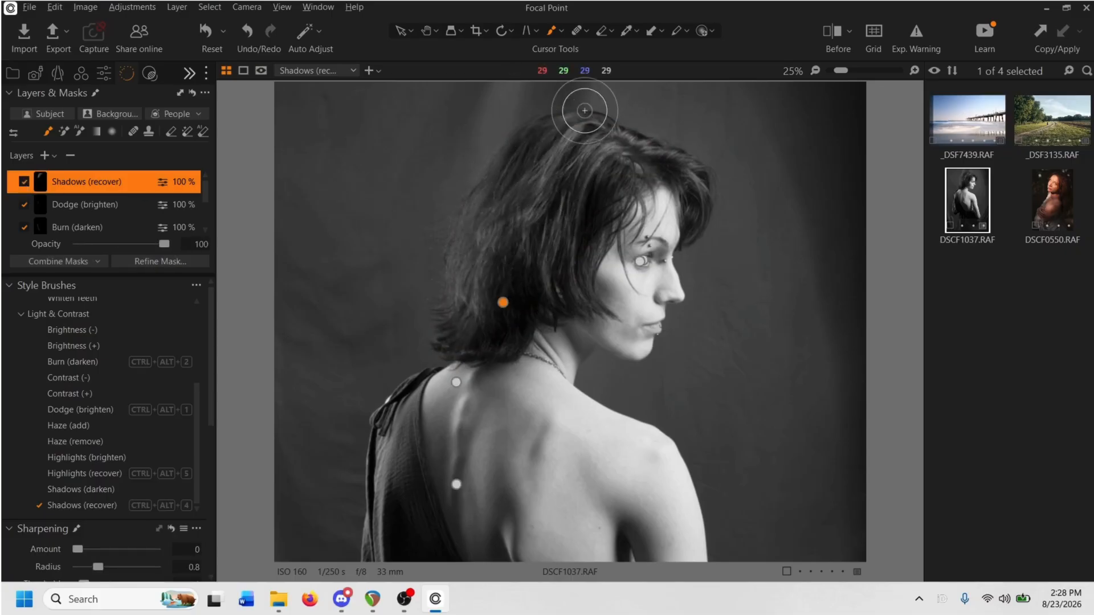
- Lower the Shadows (recover) layer's opacity to 16 and check the hair with the layer off and on
left_click_drag(166, 244, 92, 257)
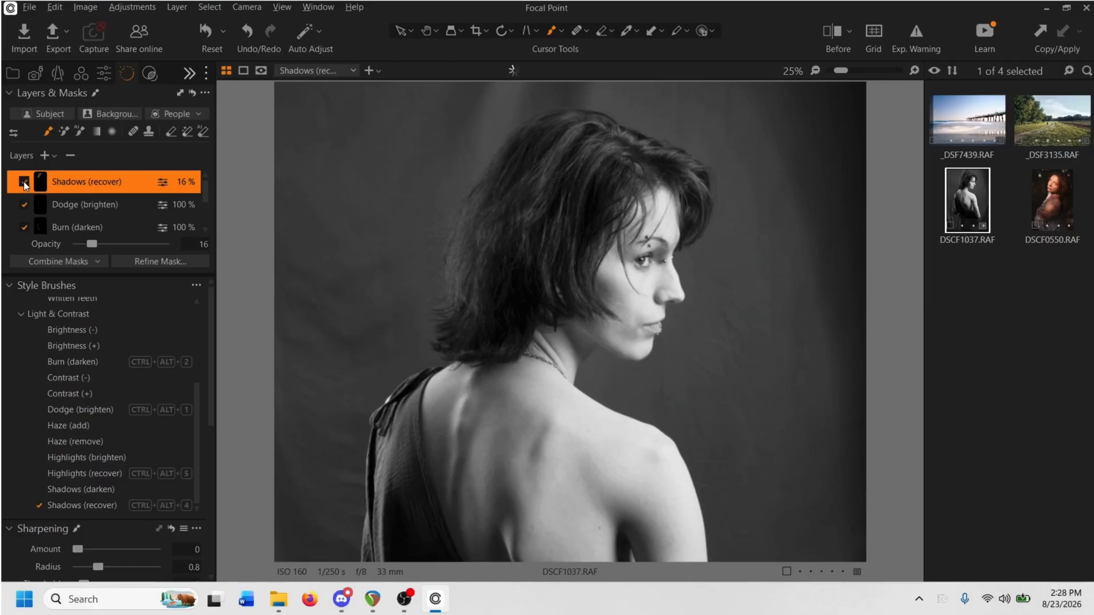
left_click(24, 182)
left_click(24, 183)
scroll(475, 239, "down", 3)
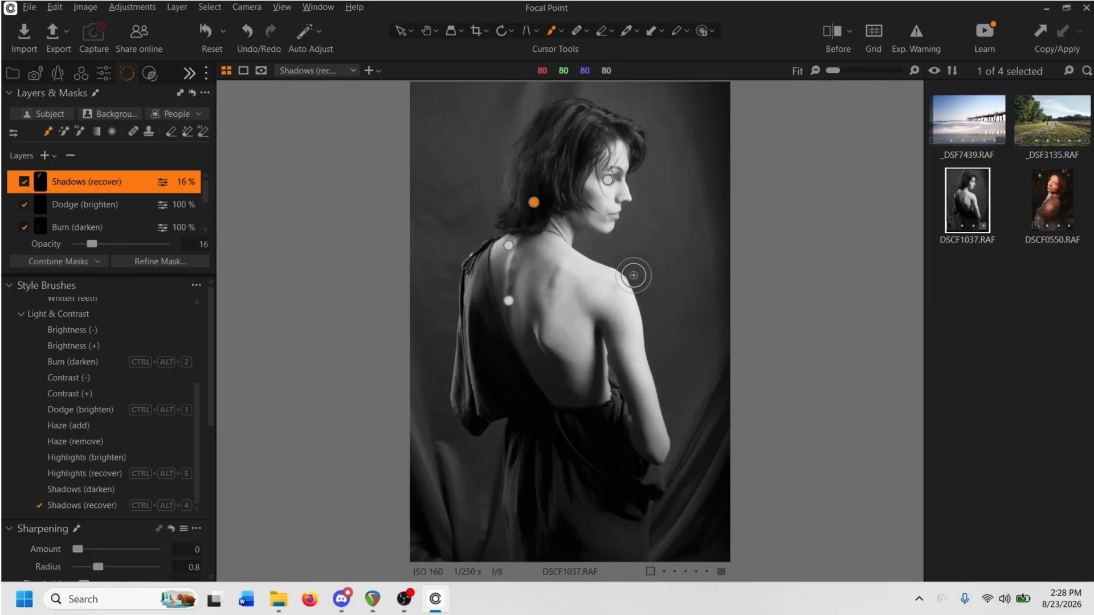
- Remove the small blemish on the cheek between the hair and the nose with a resized Heal brush
key("h")
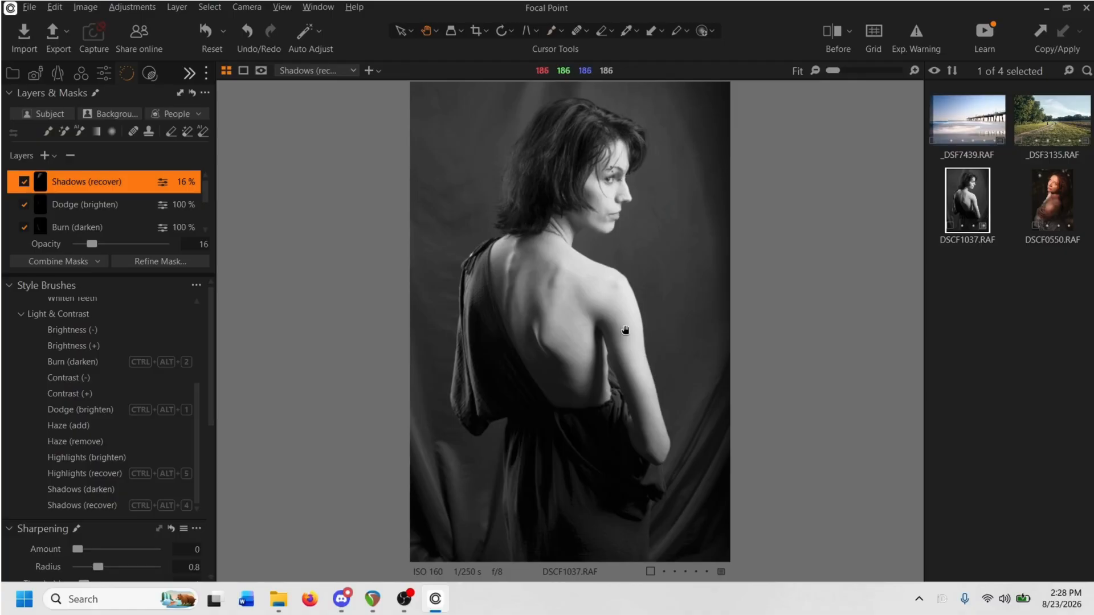
scroll(628, 305, "up", 3)
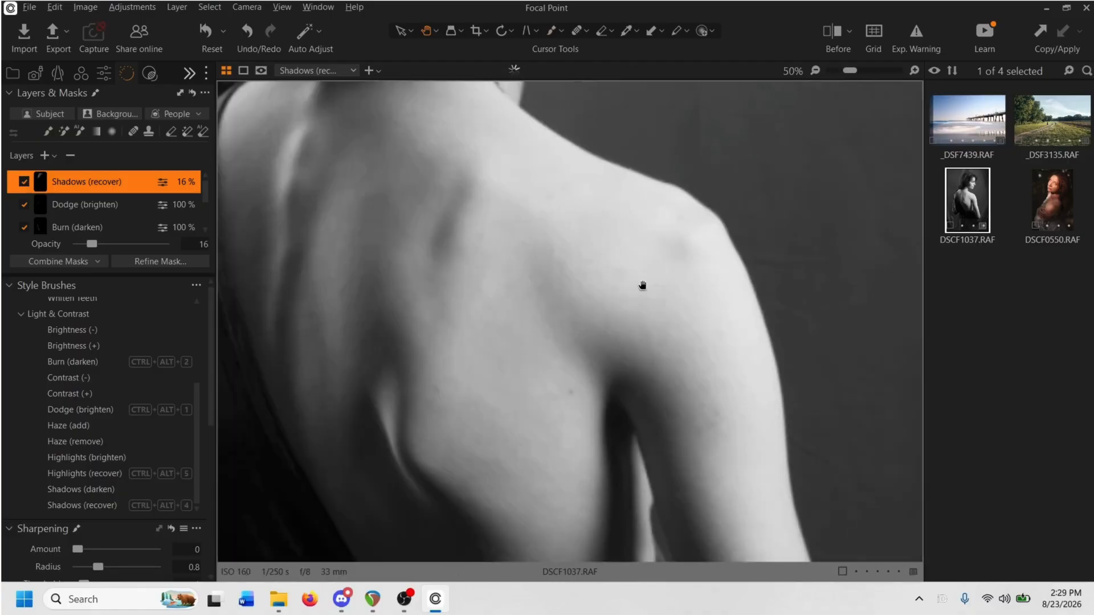
left_click_drag(640, 97, 446, 342)
left_click_drag(433, 206, 498, 386)
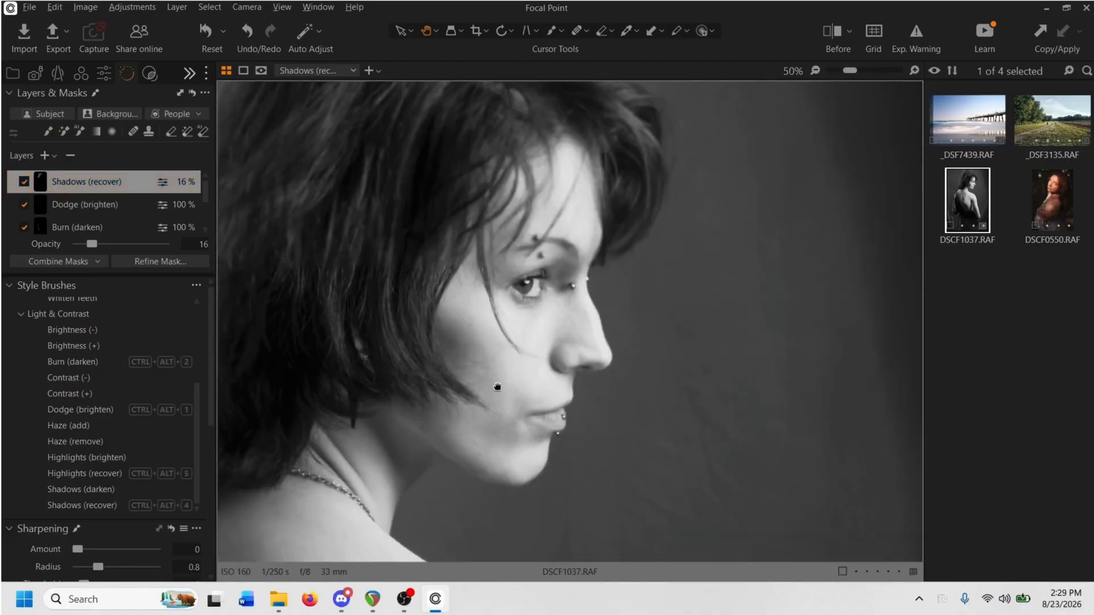
scroll(564, 316, "up", 4)
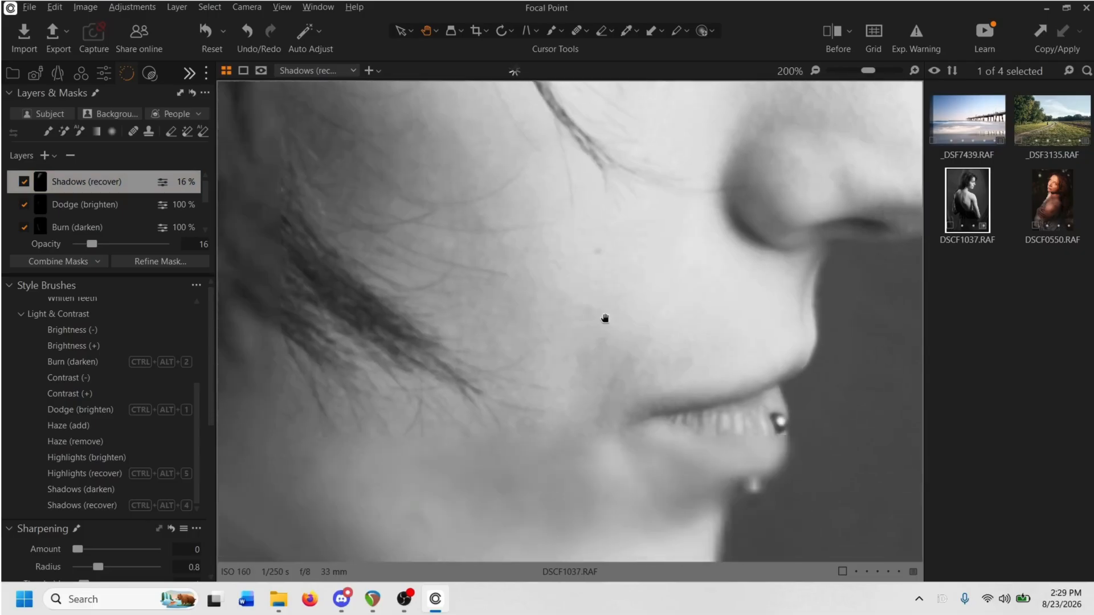
mouse_move(585, 349)
left_mouse_down()
mouse_move(681, 178)
mouse_move(608, 338)
left_mouse_up()
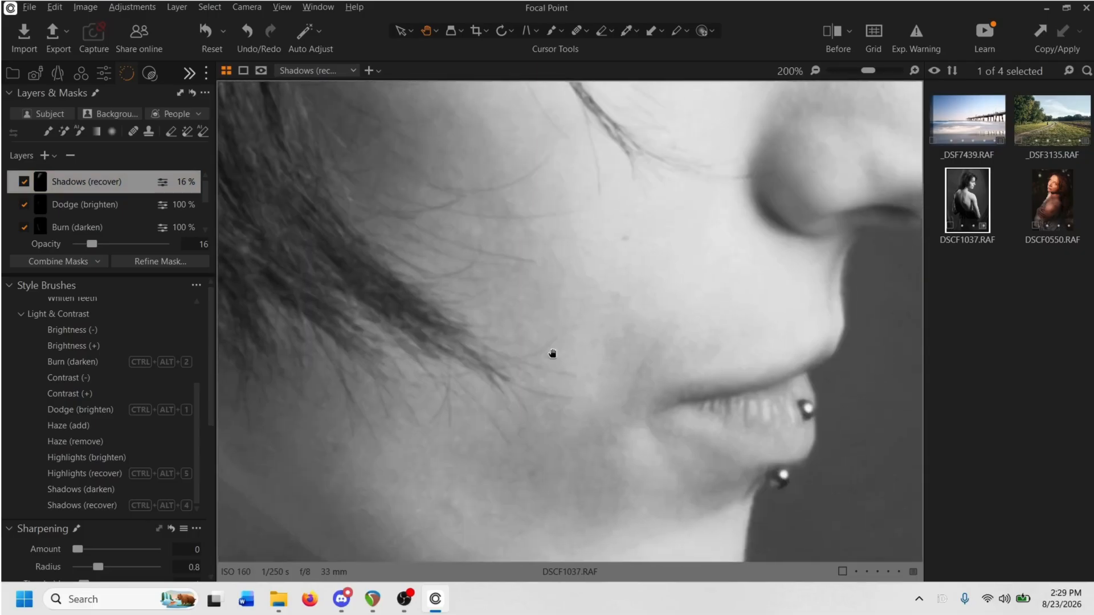
key("q")
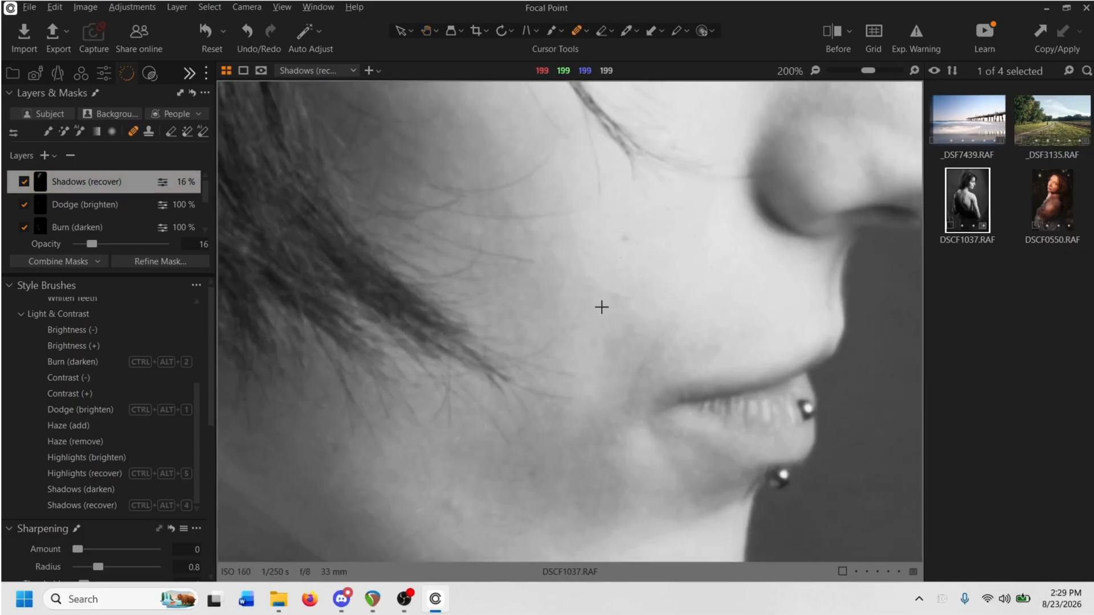
right_click(604, 305, "alt")
left_click_drag(604, 305, 576, 304)
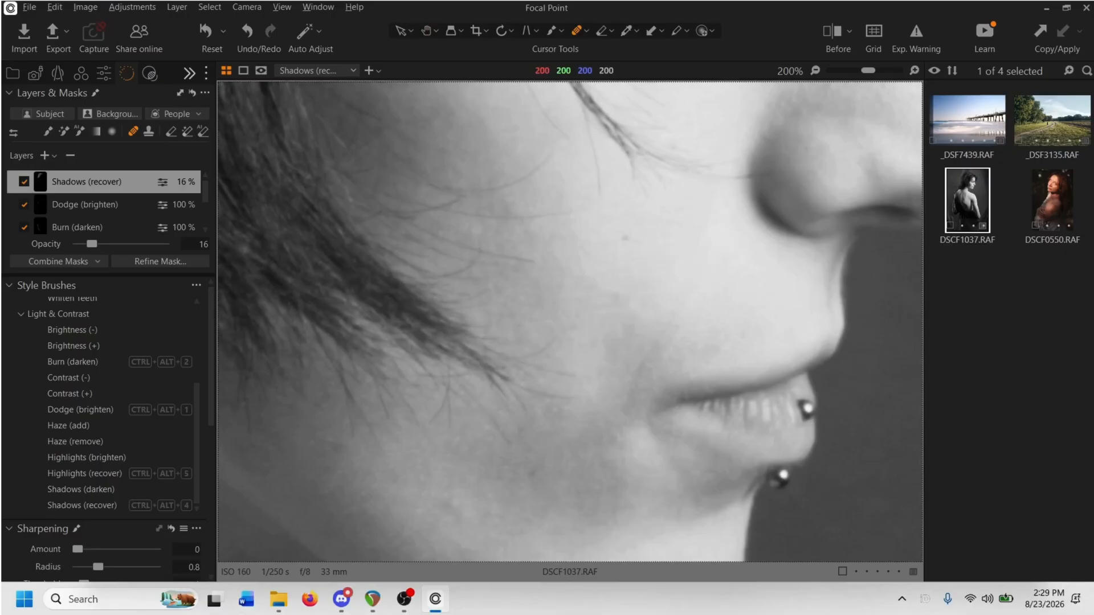
right_click(647, 265, "alt")
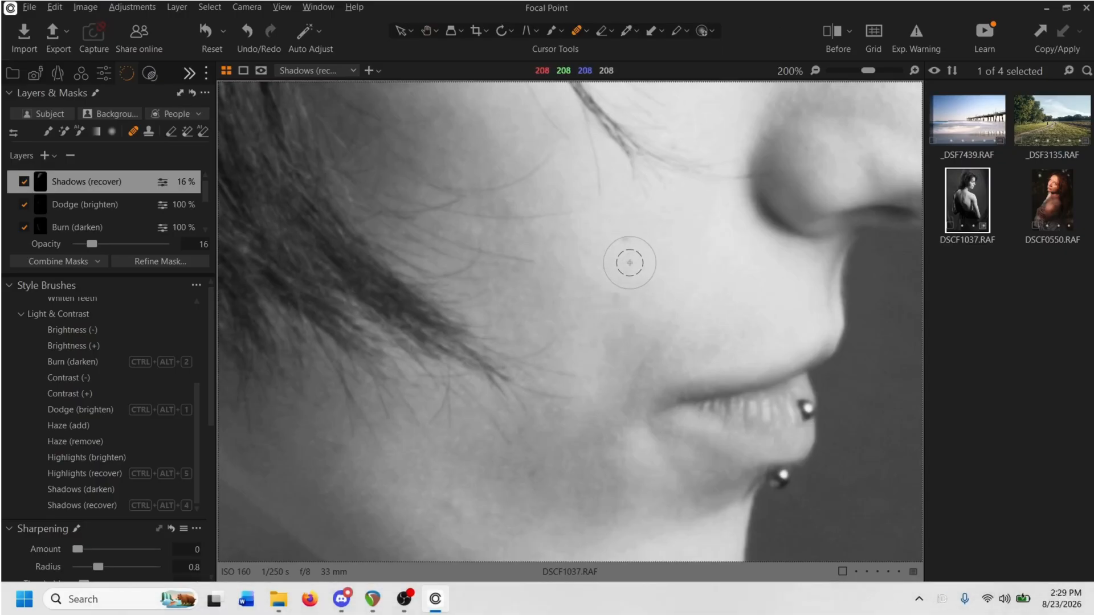
left_click(630, 263)
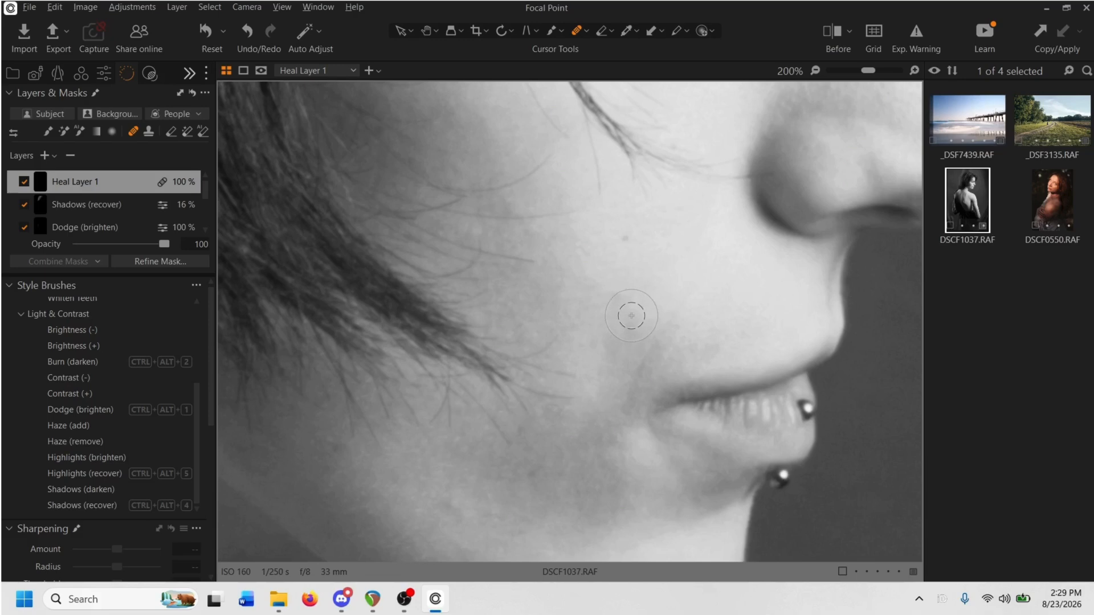
left_click(627, 242)
- Enlarge the Heal brush to size 189 and paint over the wrinkles in the backdrop in front of the face
scroll(636, 245, "down", 3)
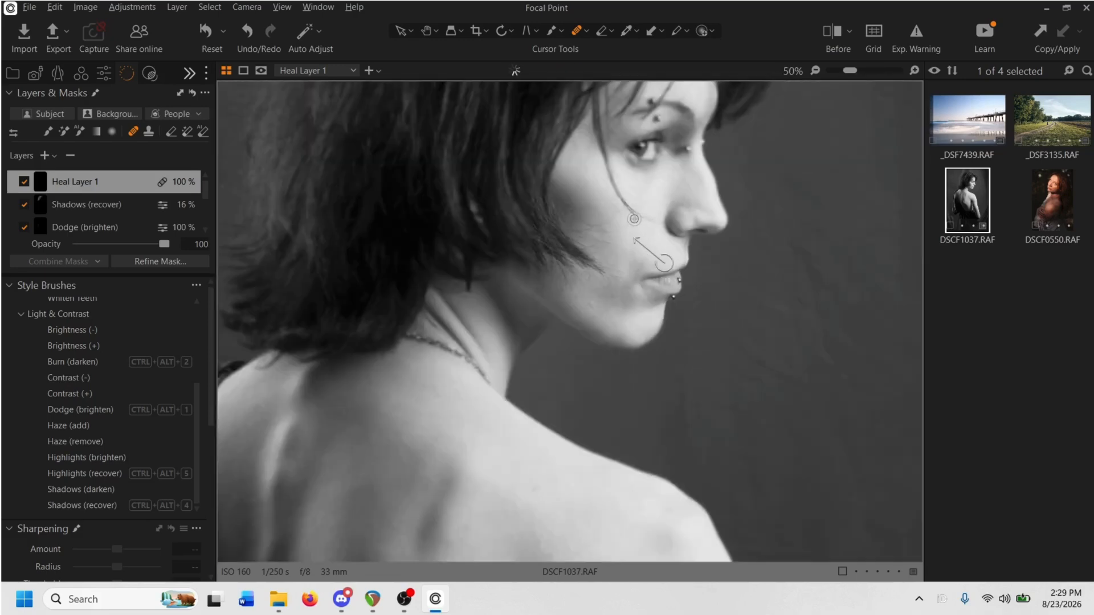
scroll(589, 228, "down", 2)
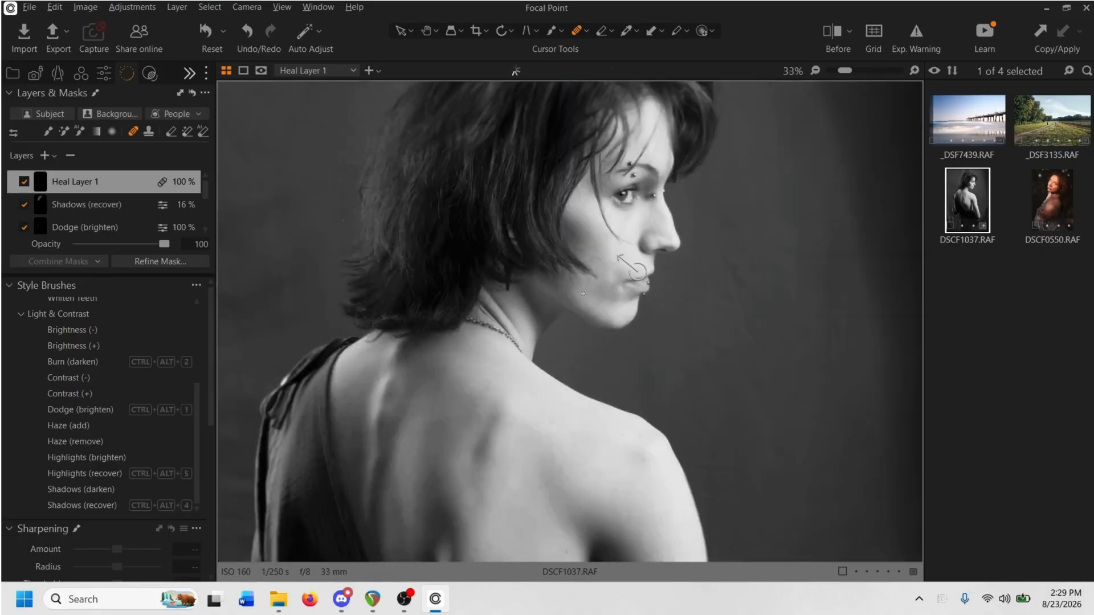
scroll(591, 289, "up", 4)
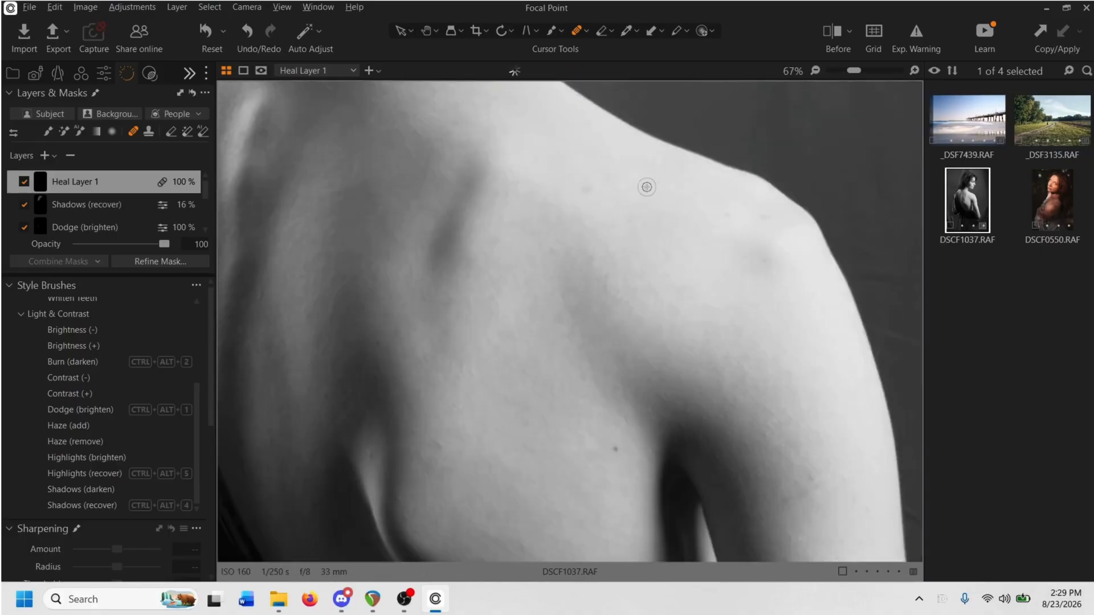
left_click_drag(615, 270, 413, 318)
left_click_drag(586, 227, 473, 385)
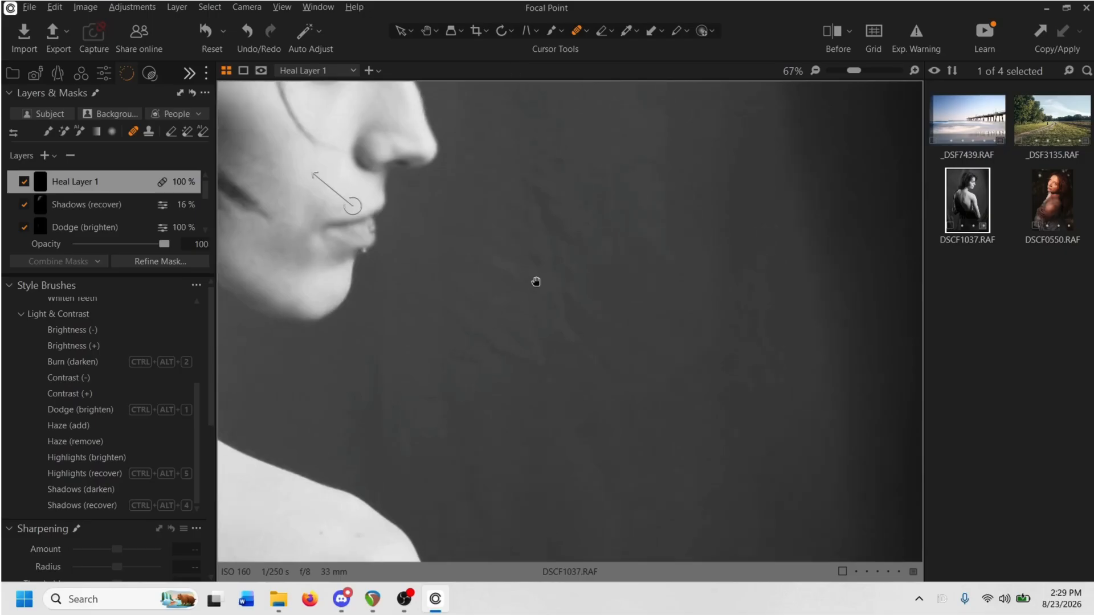
key("]")
key("]")
key("]")
key("]")
key("]")
key("]")
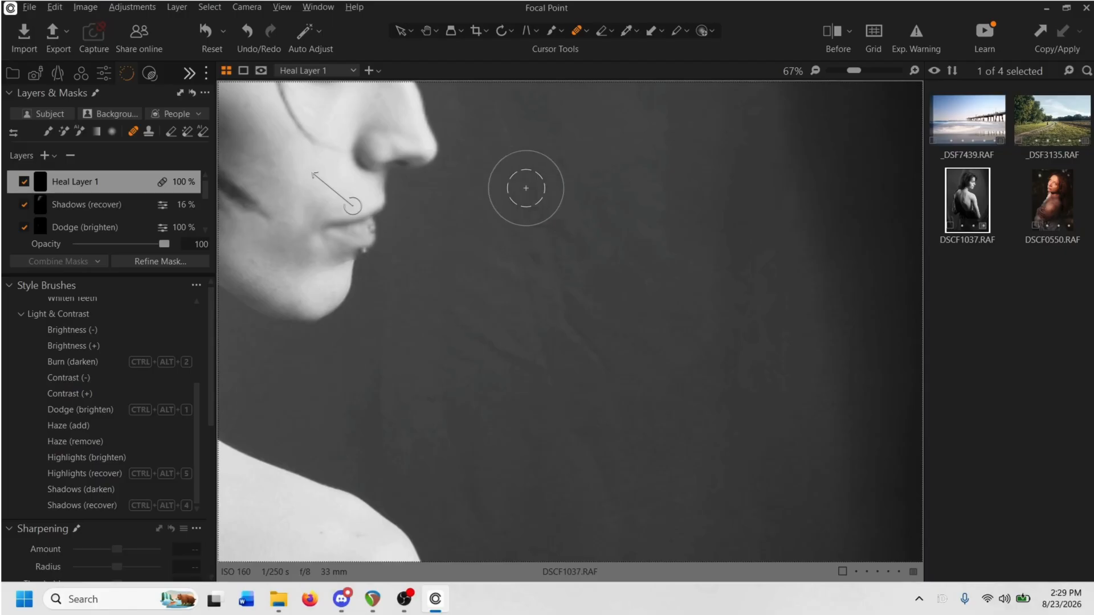
key("]")
key("]")
key("]")
key("]")
key("]")
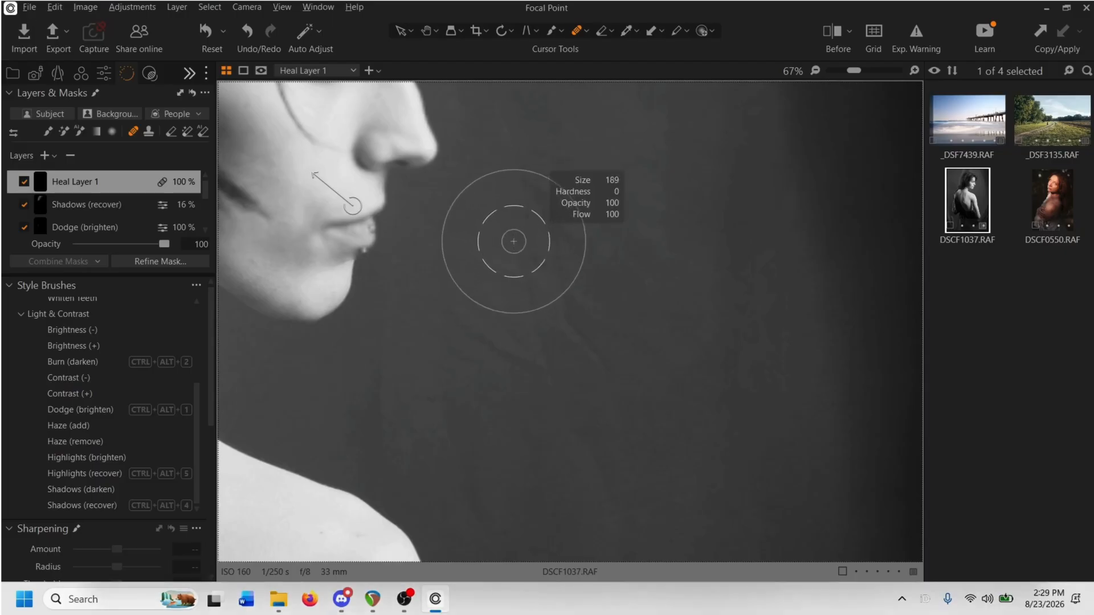
mouse_move(522, 198)
left_mouse_down()
mouse_move(530, 183)
mouse_move(556, 298)
mouse_move(708, 353)
mouse_move(533, 334)
mouse_move(469, 276)
mouse_move(586, 444)
mouse_move(659, 384)
mouse_move(730, 283)
left_mouse_up()
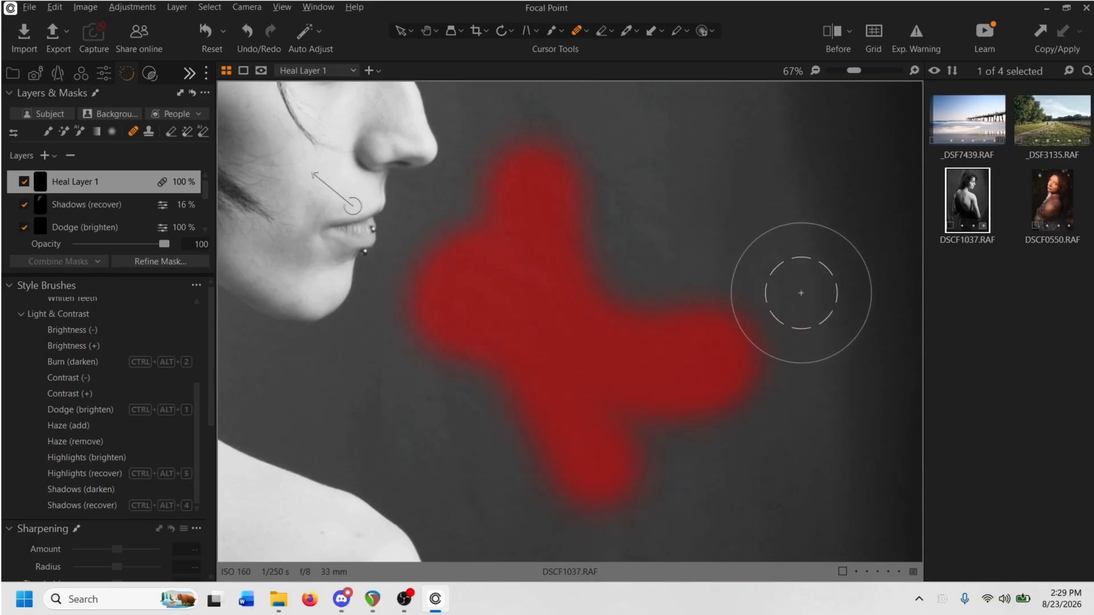
- Move the source point of the backdrop heal to the plain backdrop in front of the woman's forehead
key("ctrl+0")
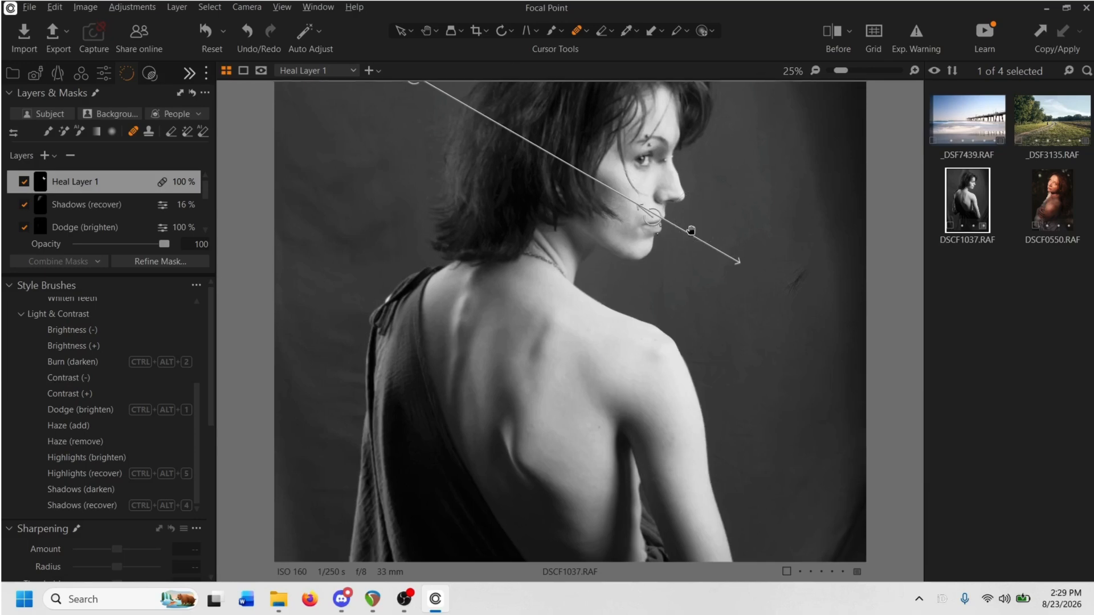
left_click_drag(691, 230, 574, 312)
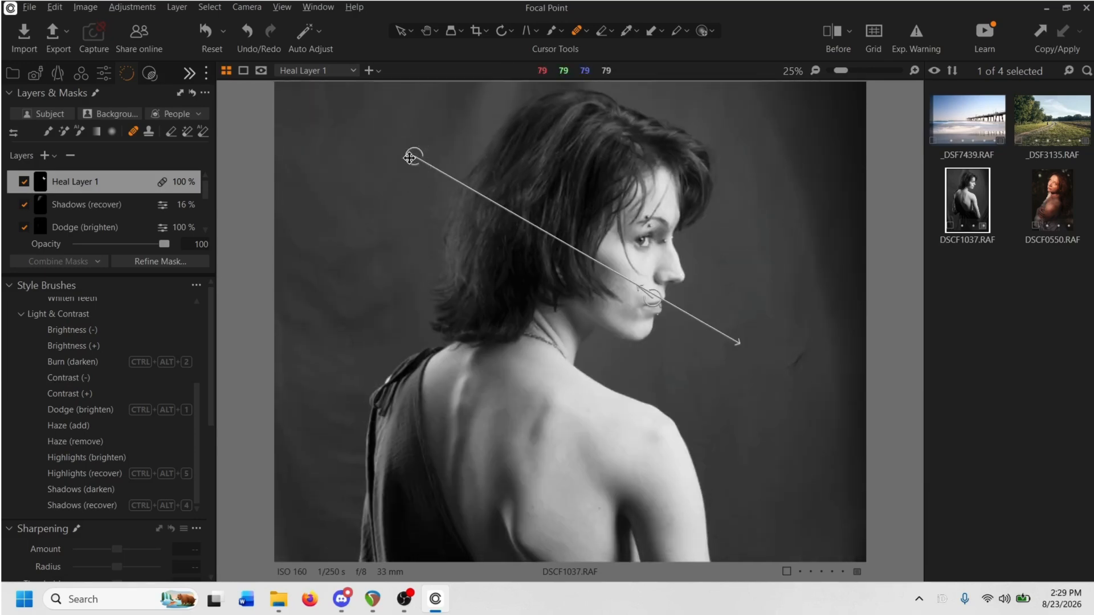
left_click(801, 220)
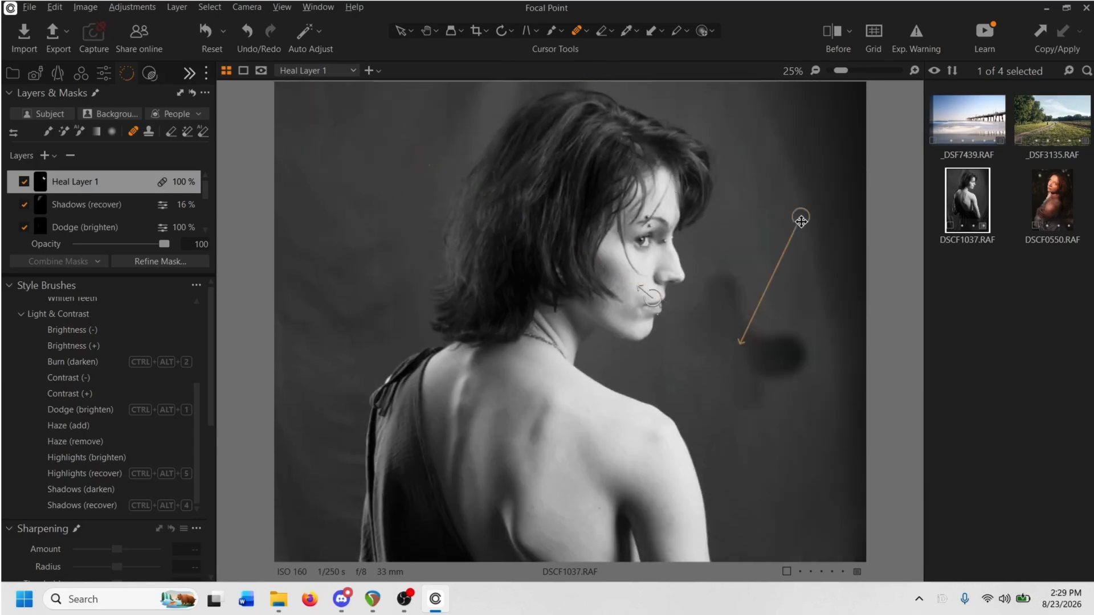
- Shift the source of the backdrop heal closer to the face and heal the backdrop patch just in front of the mouth
left_click(780, 241)
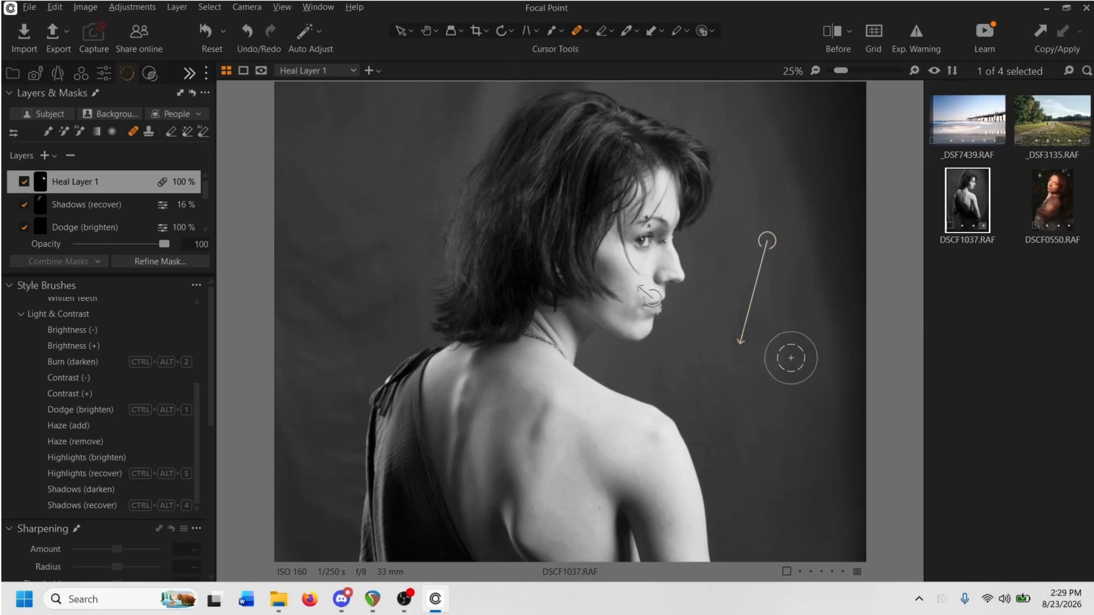
scroll(791, 362, "up", 3)
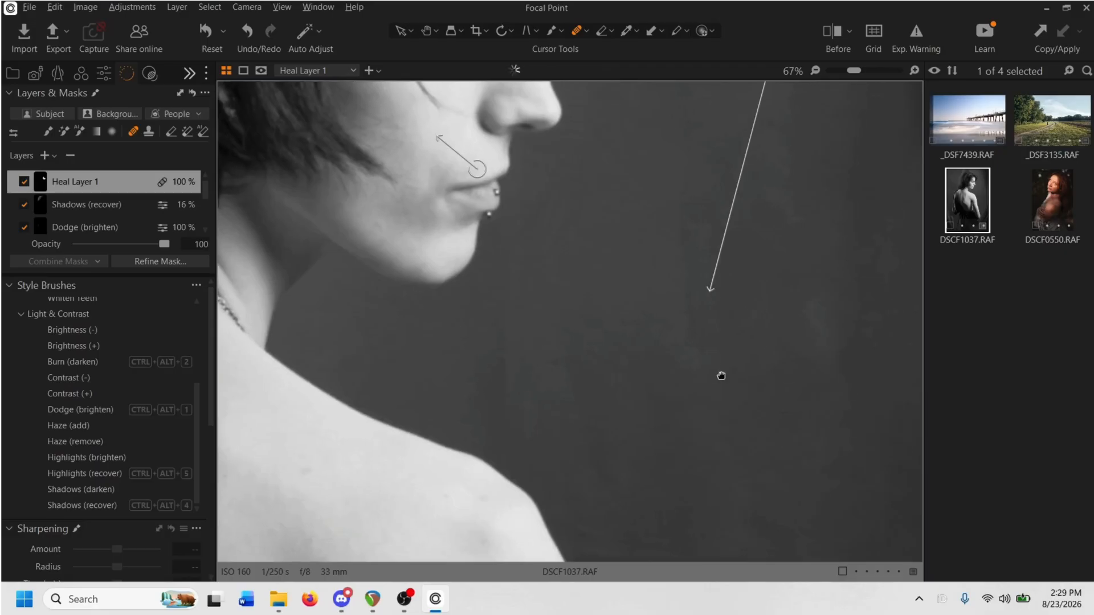
mouse_move(721, 376)
left_mouse_down()
mouse_move(583, 395)
mouse_move(584, 406)
left_mouse_up()
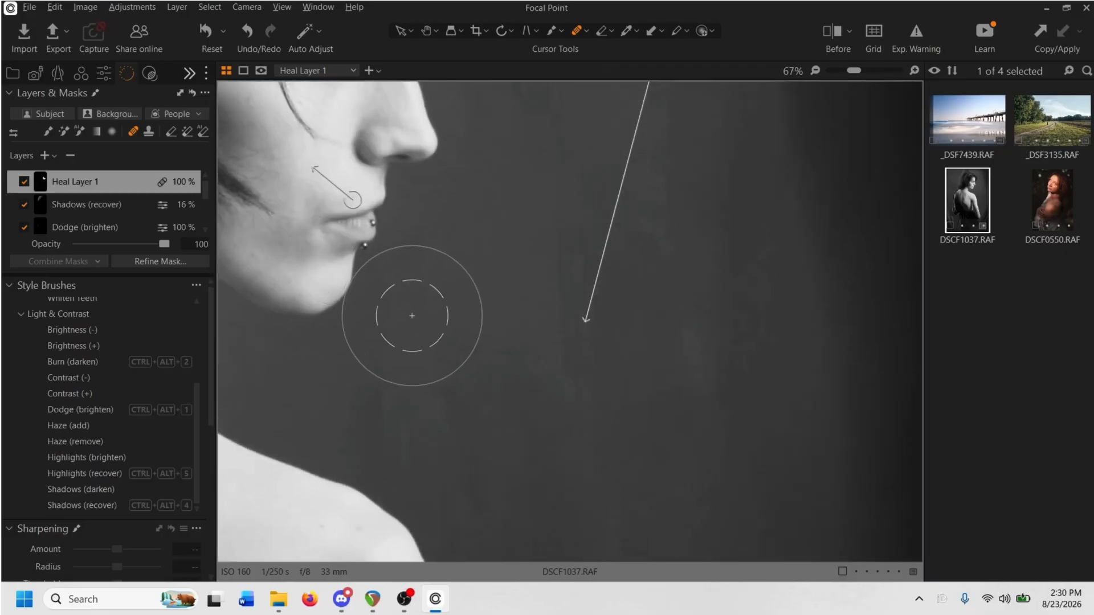
left_click(444, 254)
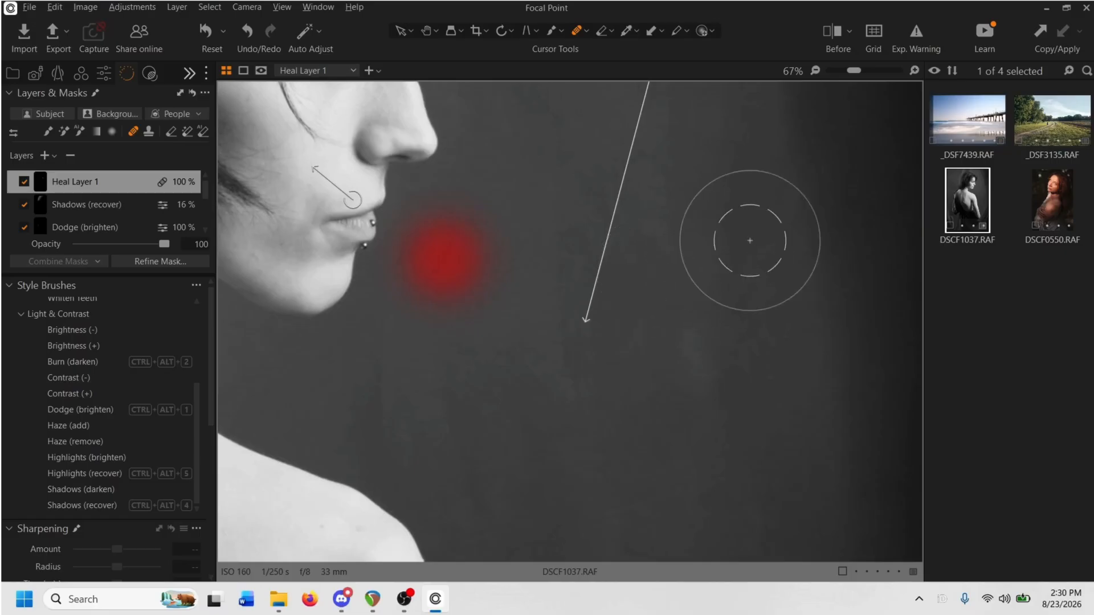
- Compare the backdrop in front of the face with Heal Layer 1 off and on, leaving the layer on
left_click(24, 182)
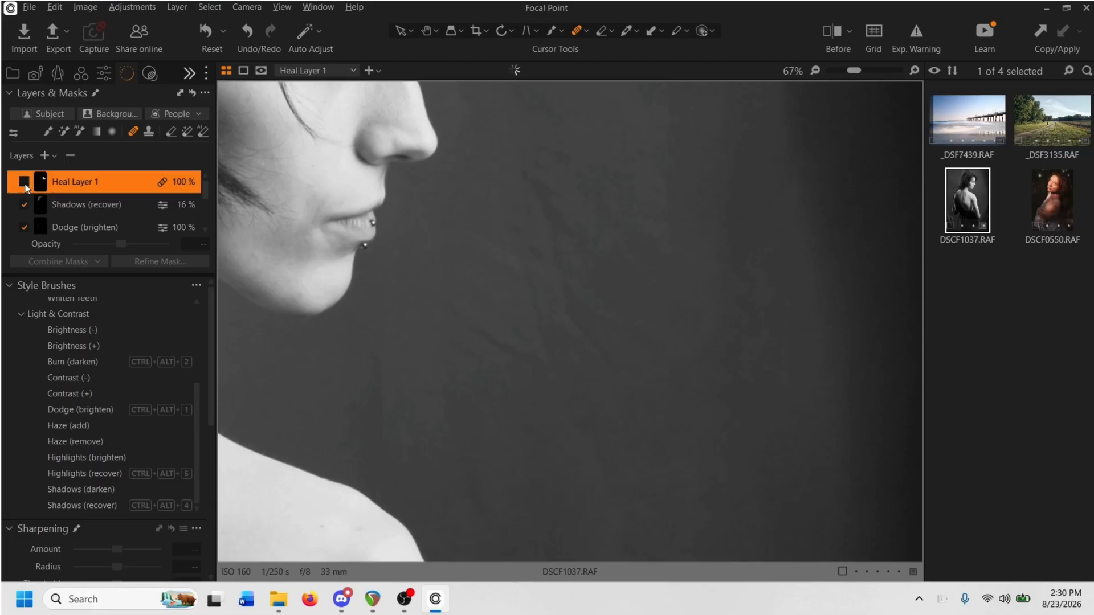
left_click(24, 182)
scroll(560, 260, "down", 2)
scroll(631, 277, "down", 2)
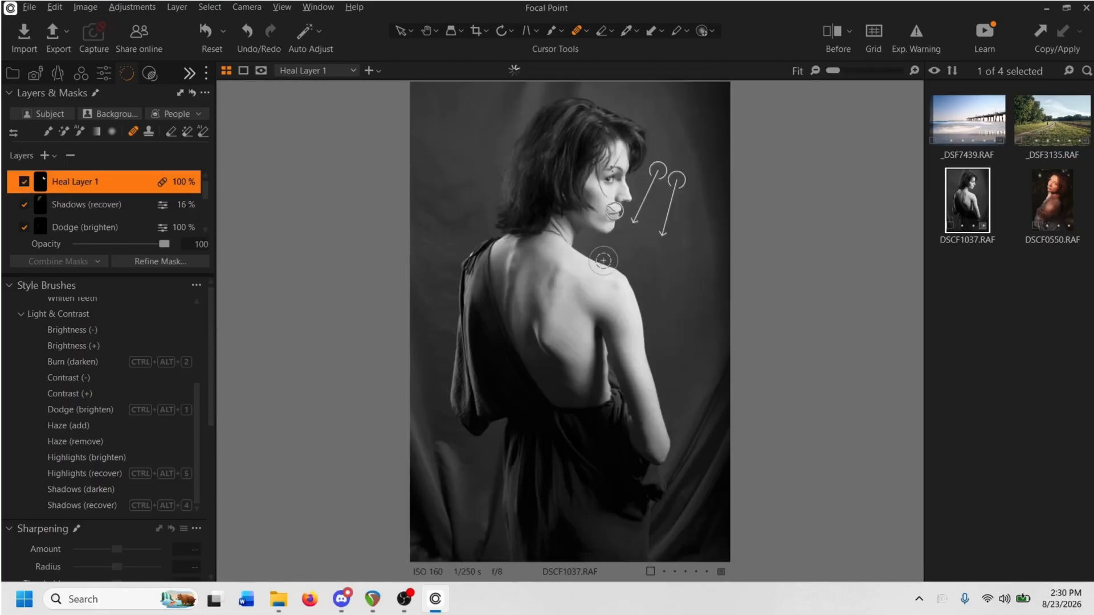
- Heal the mark in the upper backdrop behind the woman's hair and place its source on plain backdrop just below
scroll(429, 118, "up", 2)
scroll(359, 181, "up", 2)
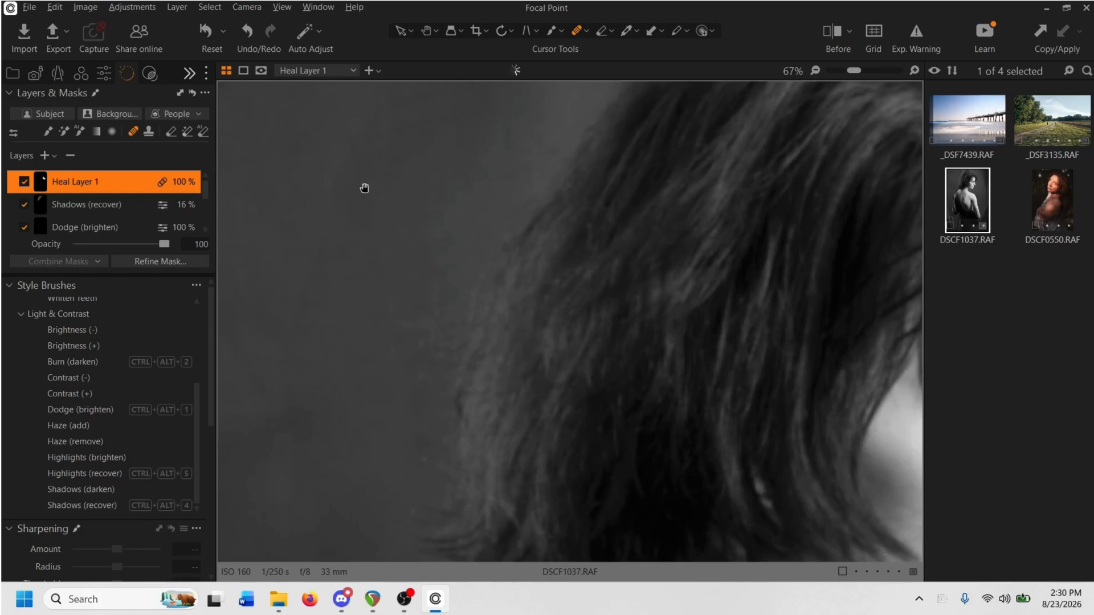
mouse_move(365, 188)
left_mouse_down()
mouse_move(545, 481)
mouse_move(640, 599)
left_mouse_up()
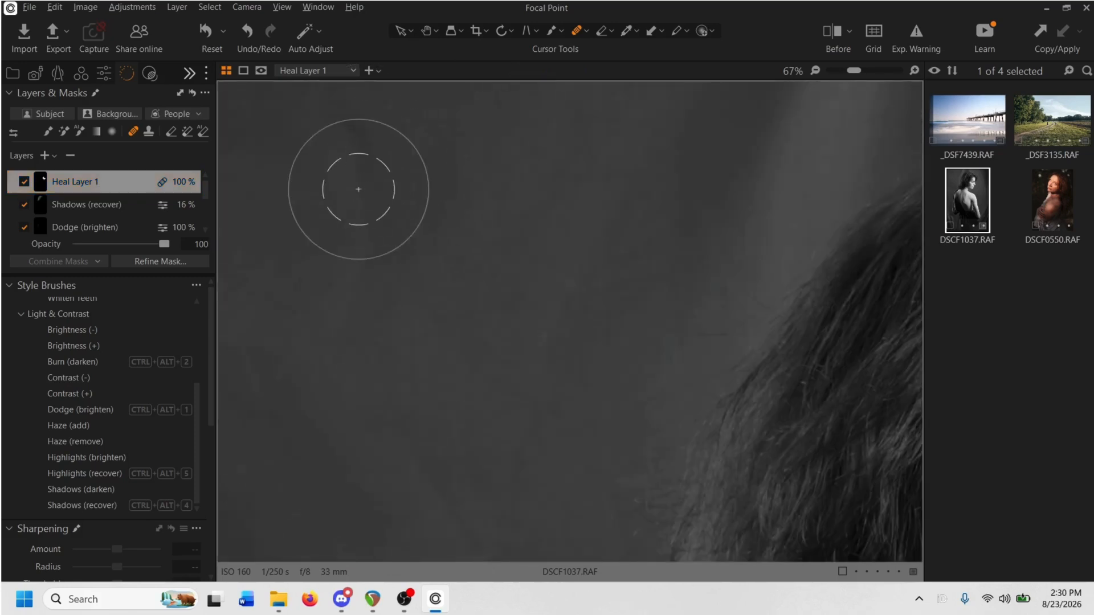
left_click(364, 136)
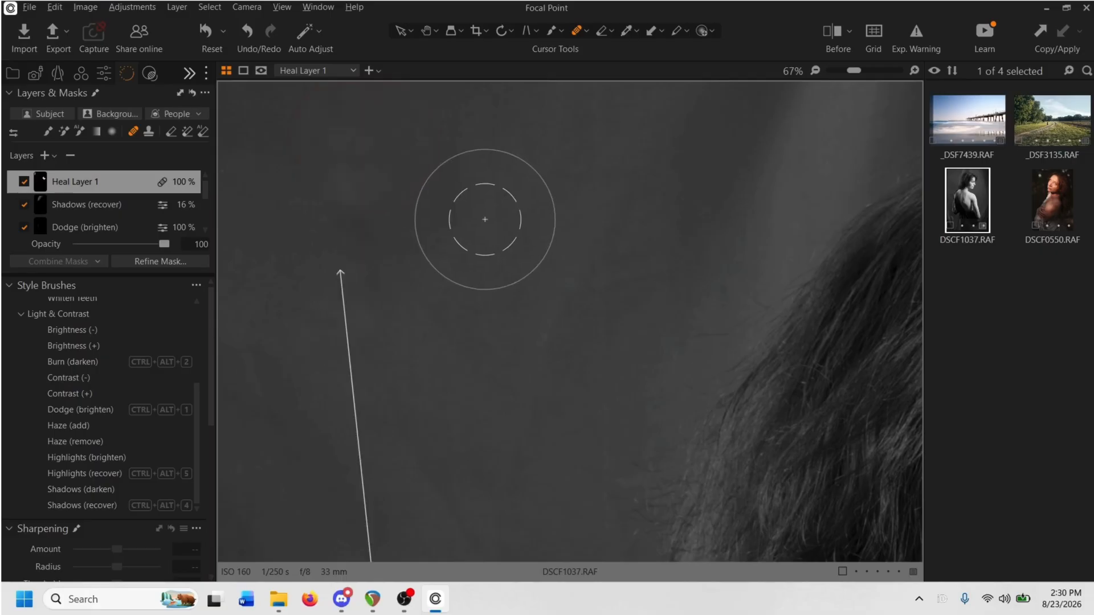
scroll(488, 244, "down", 1)
scroll(427, 396, "down", 2)
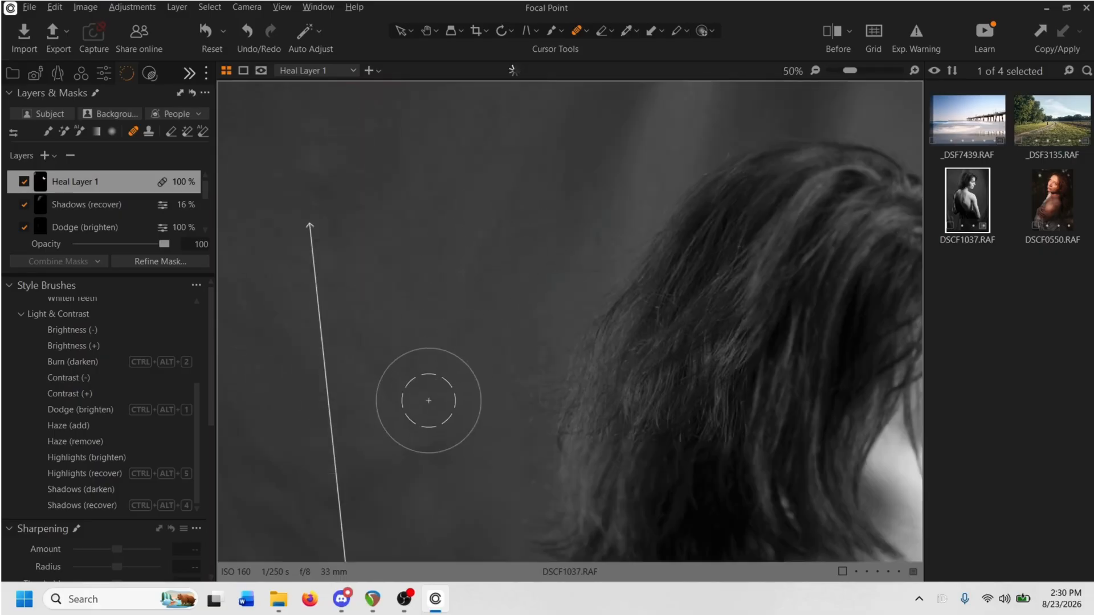
left_click_drag(344, 360, 358, 258)
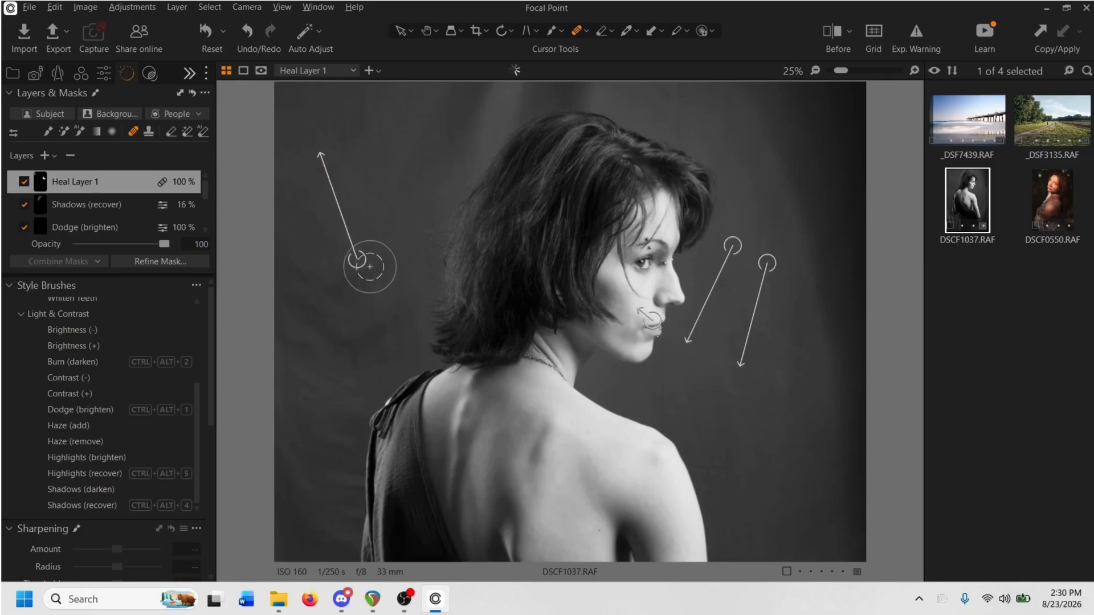
scroll(354, 333, "down", 1)
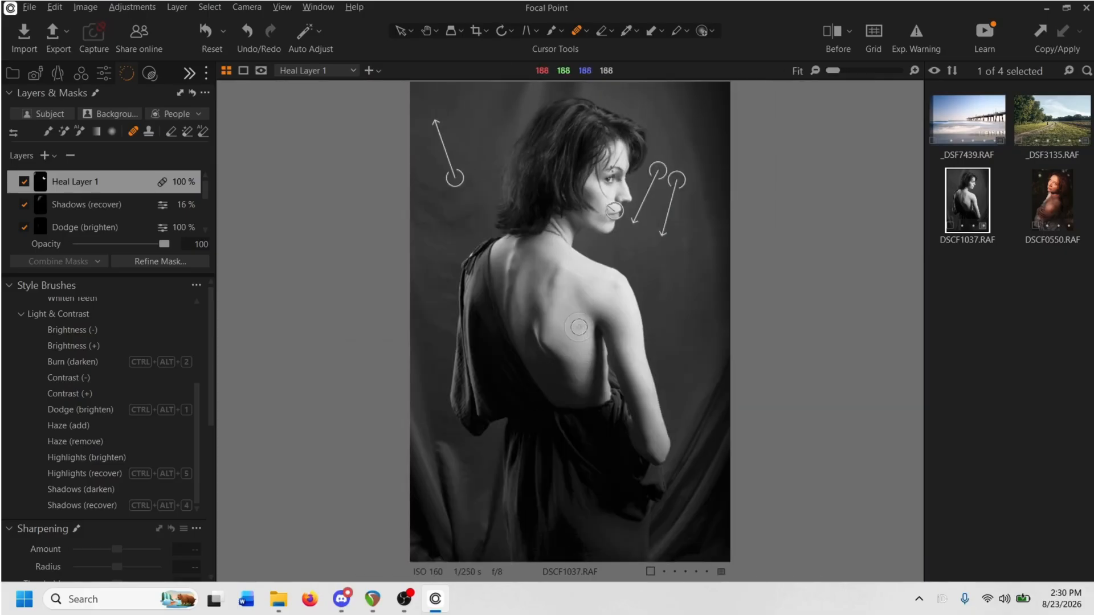
- Leave the Heal brush, open the face retouching tools and check the detected face frame around the woman's face, hiding it again
key("h")
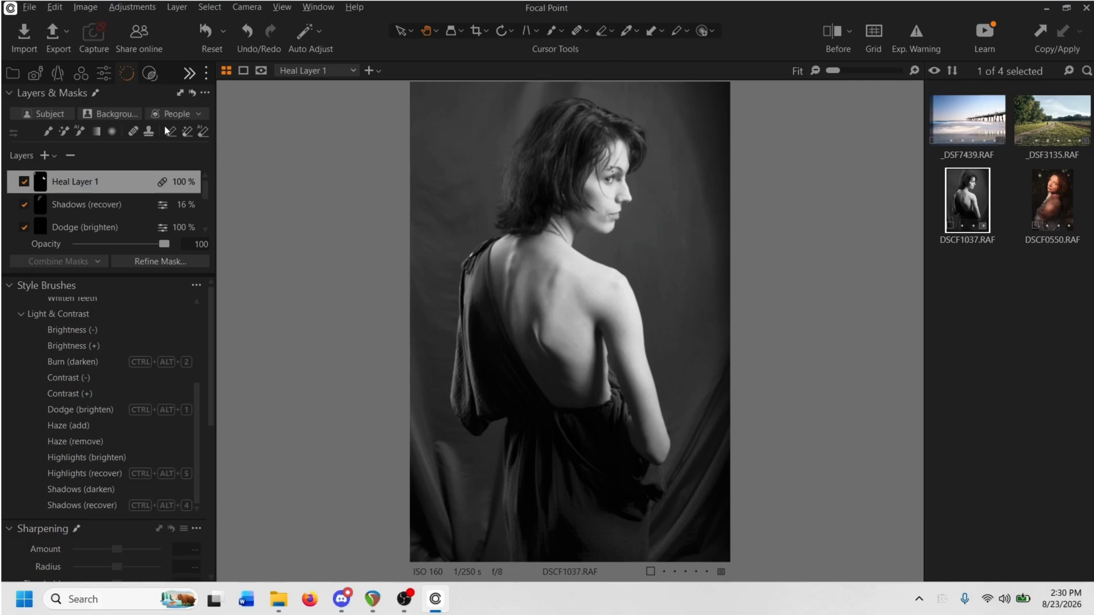
left_click(189, 76)
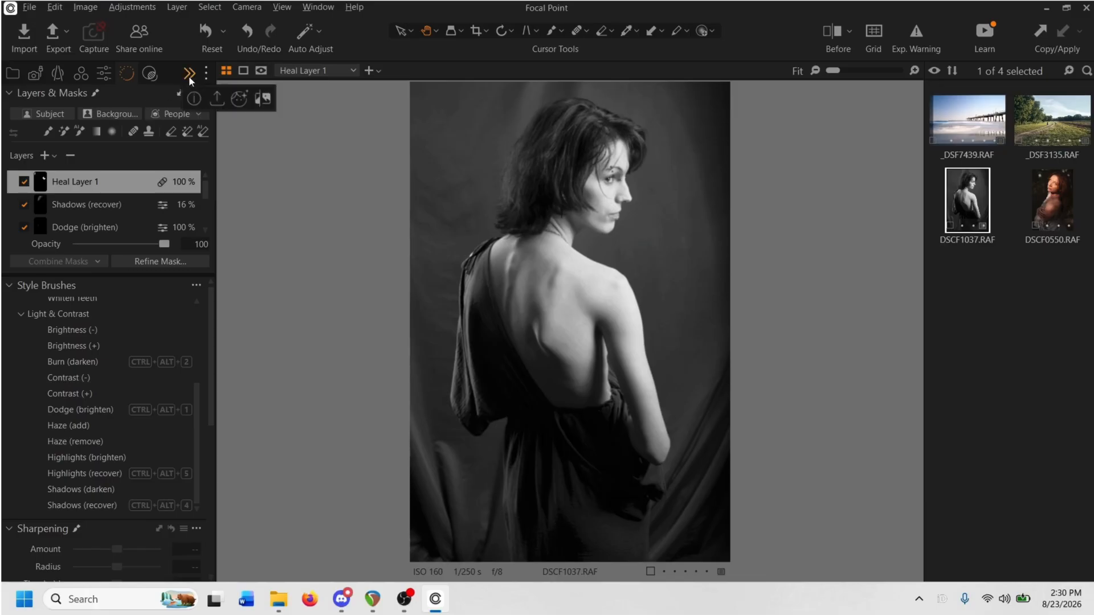
left_click(239, 98)
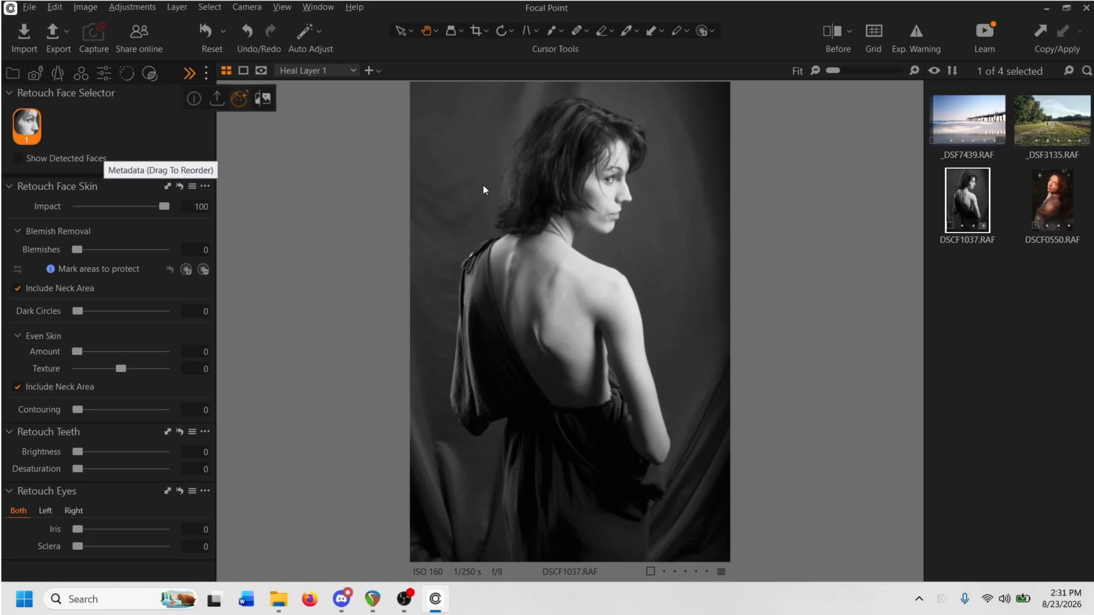
scroll(650, 207, "up", 2)
scroll(653, 198, "up", 2)
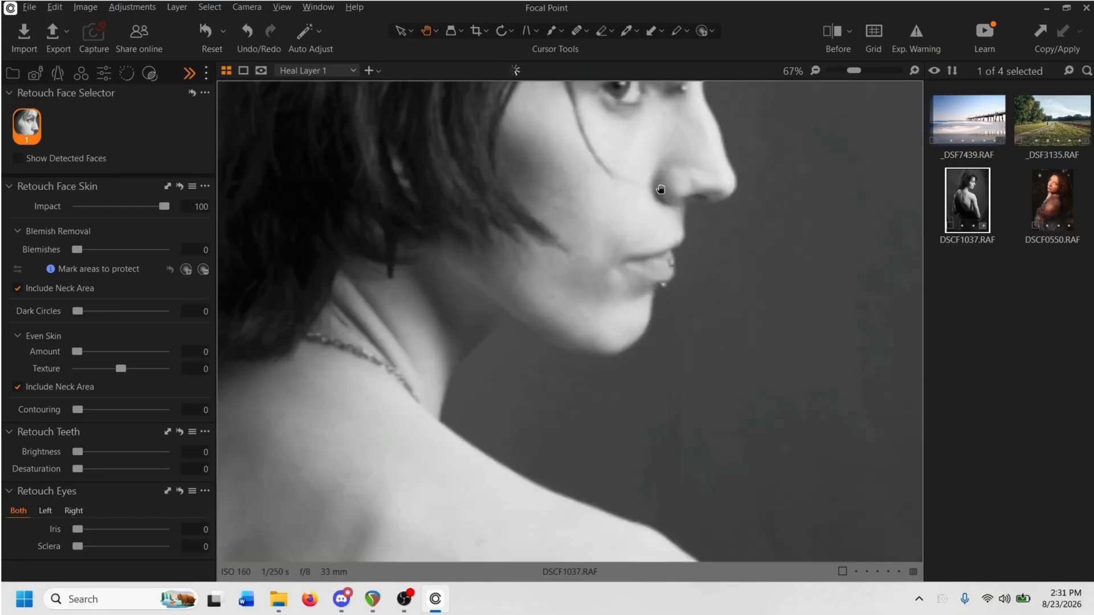
left_click_drag(660, 191, 626, 324)
scroll(626, 324, "down", 1)
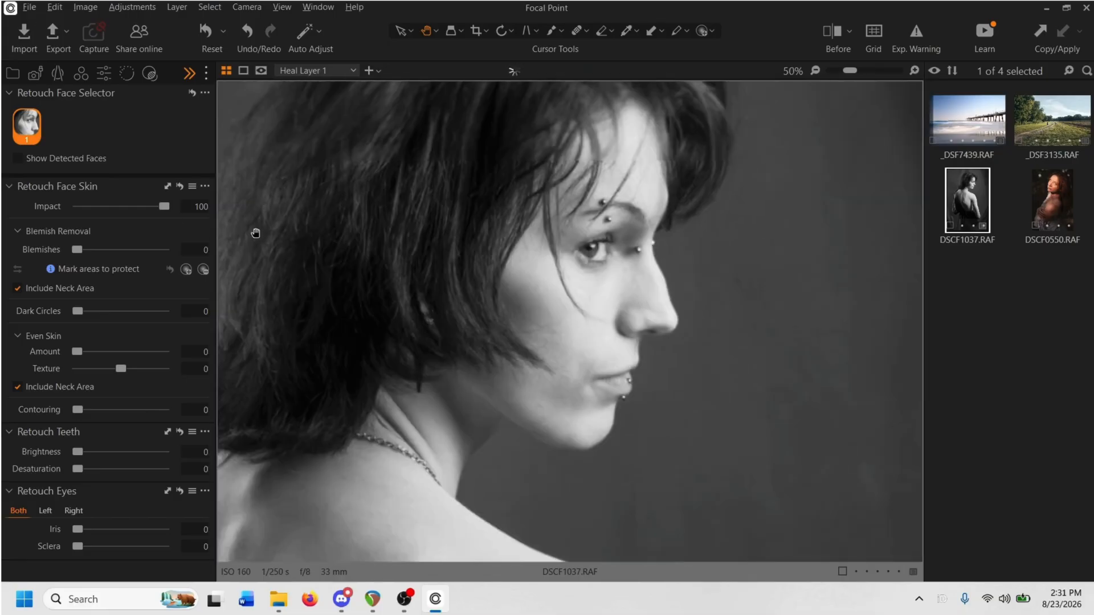
left_click(16, 159)
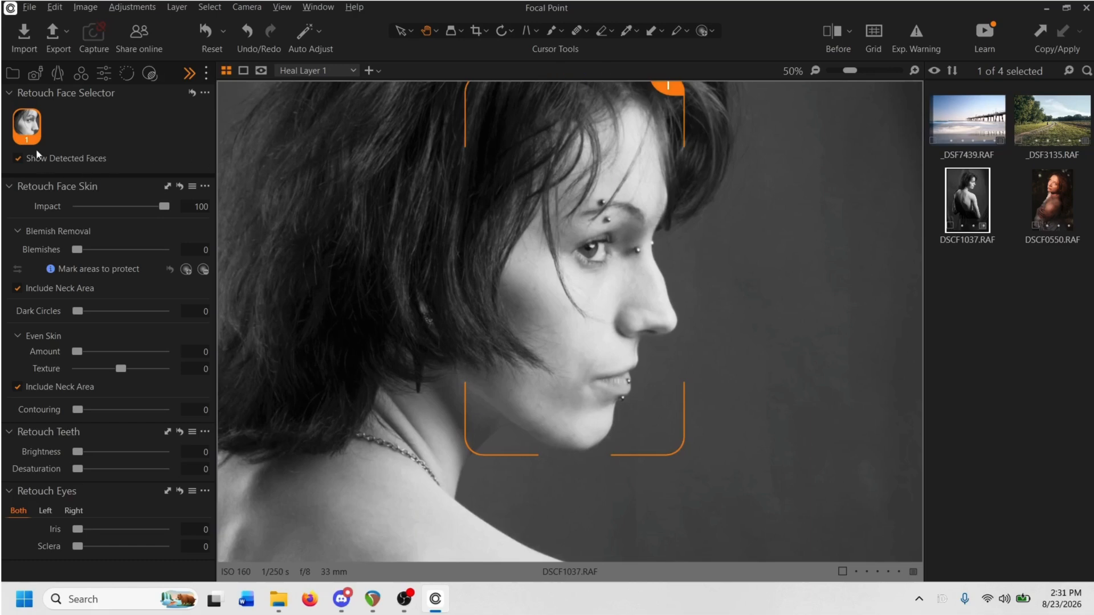
left_click(19, 159)
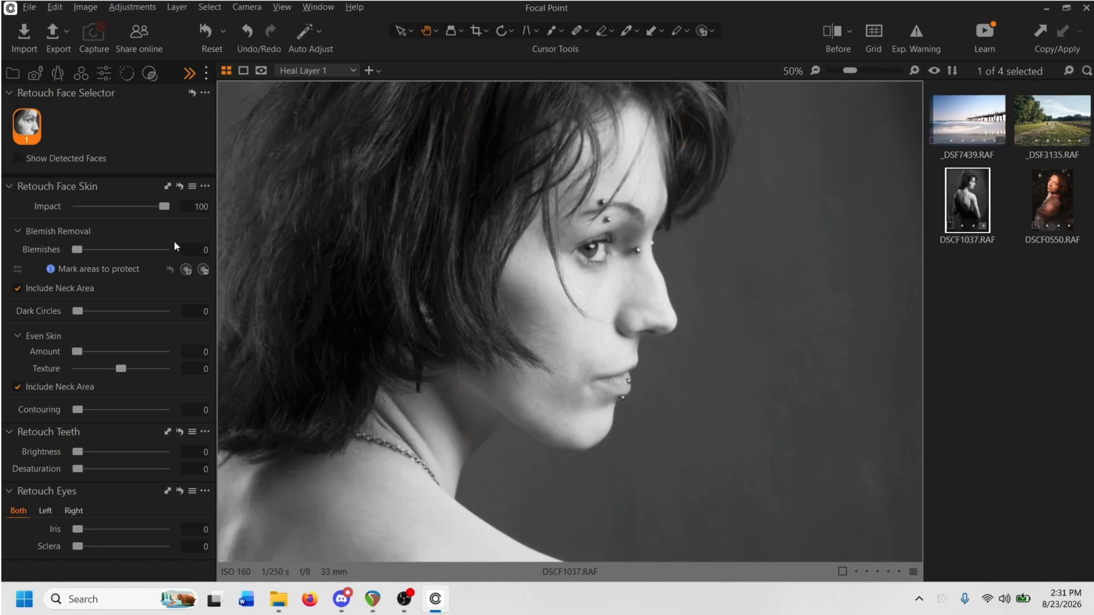
- Retouch the face skin with Blemishes at 100, Dark Circles at 44, and Even Skin Amount and Texture at 100
left_click_drag(76, 249, 127, 255)
left_click_drag(79, 309, 132, 312)
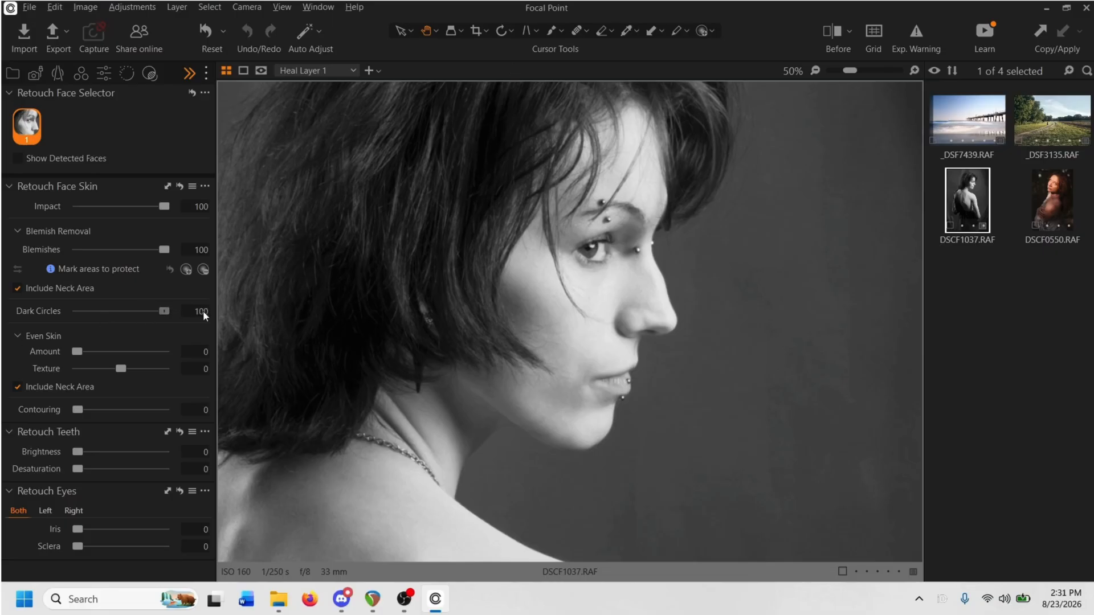
left_click_drag(168, 309, 114, 312)
left_click_drag(80, 353, 222, 353)
left_click_drag(117, 368, 214, 368)
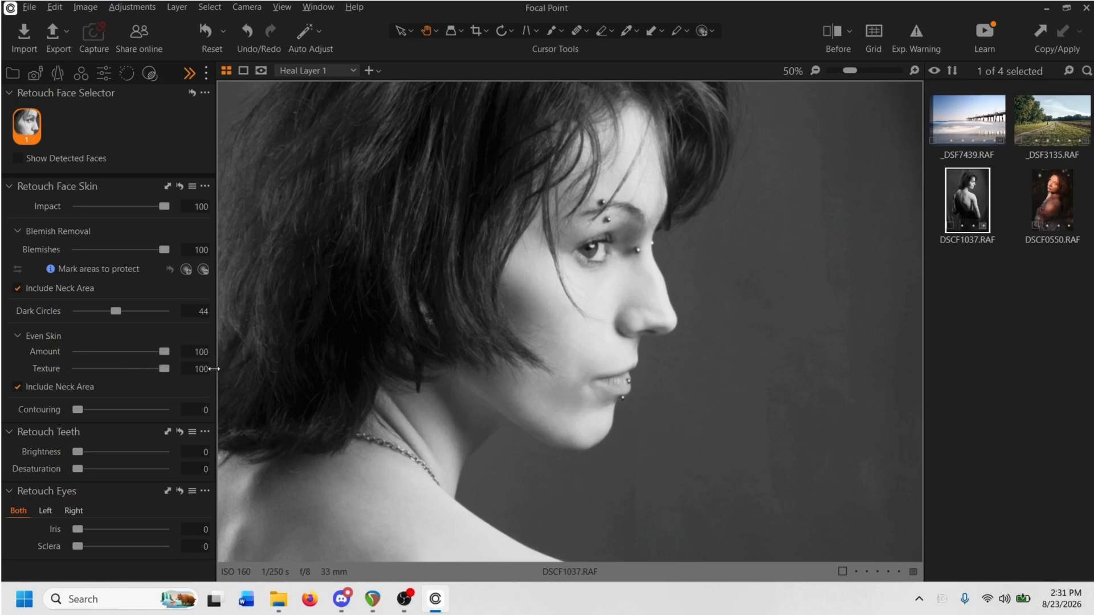
- Examine the retouched skin around the nose up close, and compare the face with Impact lowered and restored to 100
double_click(653, 276)
scroll(653, 275, "up", 2)
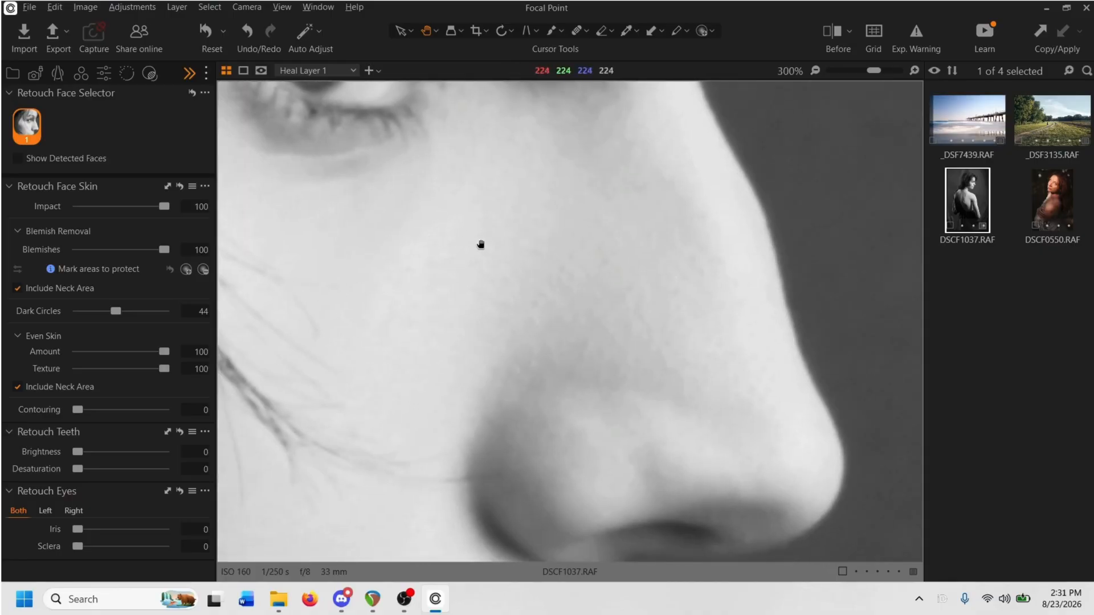
scroll(483, 262, "down", 4)
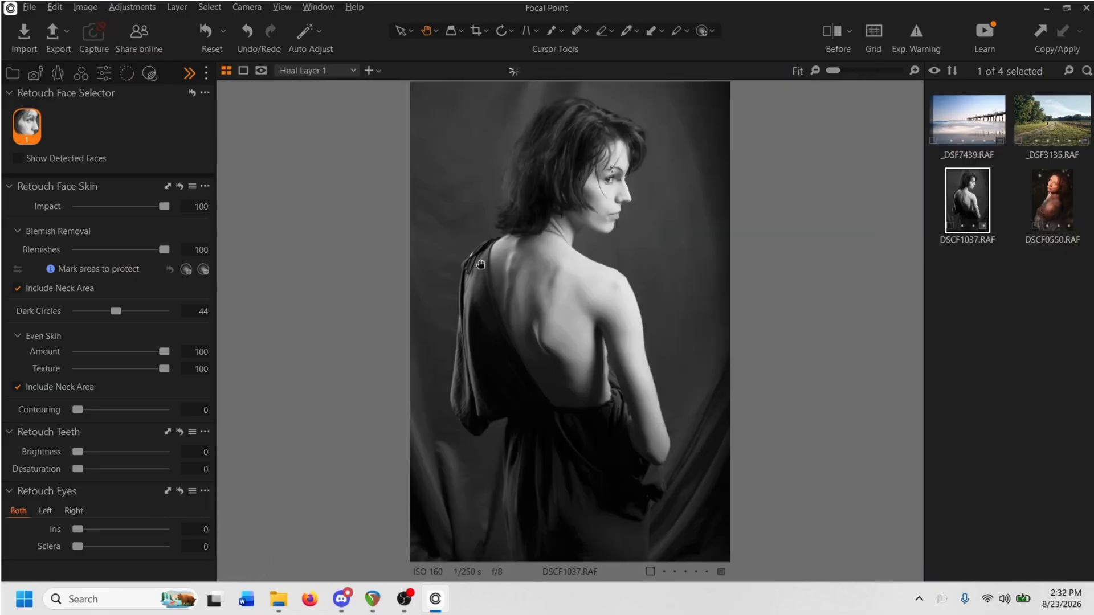
scroll(530, 263, "up", 2)
left_click_drag(613, 146, 520, 365)
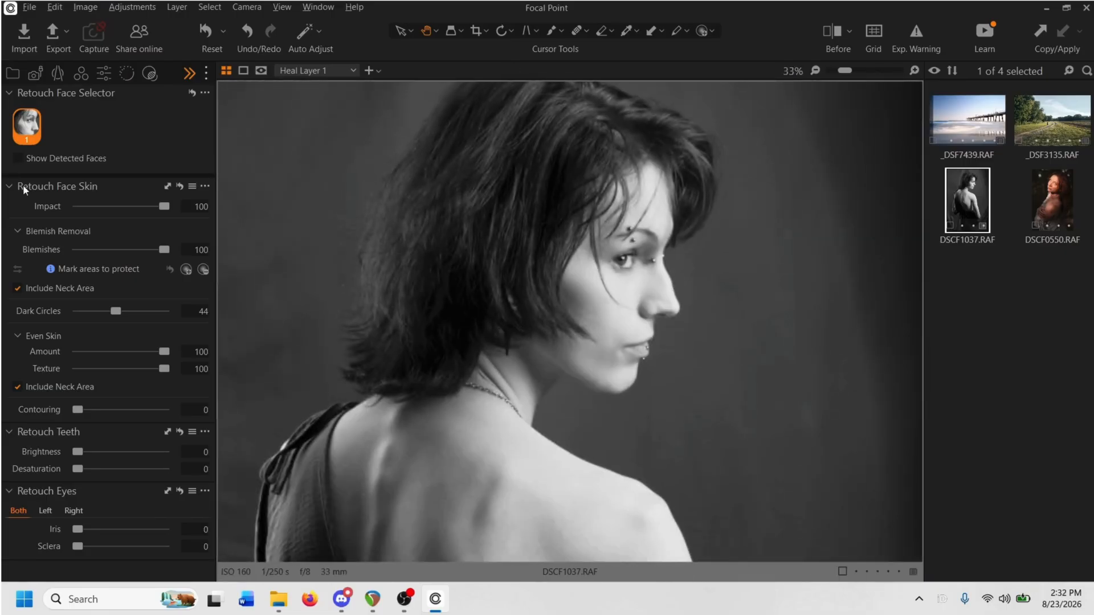
left_click_drag(162, 206, 142, 207)
mouse_move(74, 212)
left_mouse_down()
mouse_move(205, 217)
mouse_move(68, 229)
mouse_move(217, 209)
left_mouse_up()
- Try face Contouring at 100 and return it to 0
left_click_drag(76, 409, 146, 414)
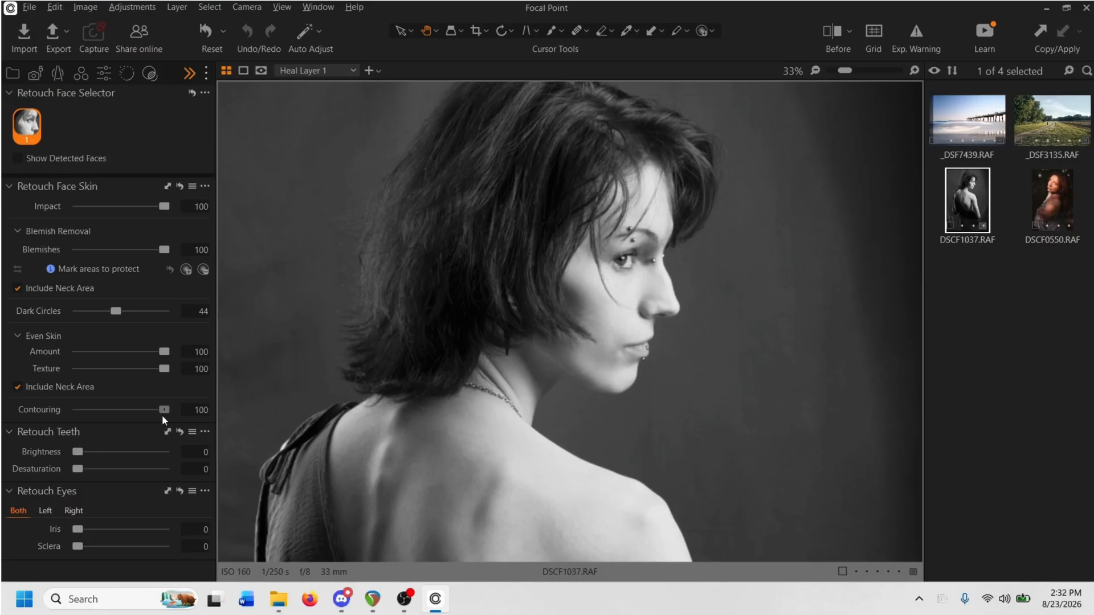
left_click_drag(162, 415, 29, 406)
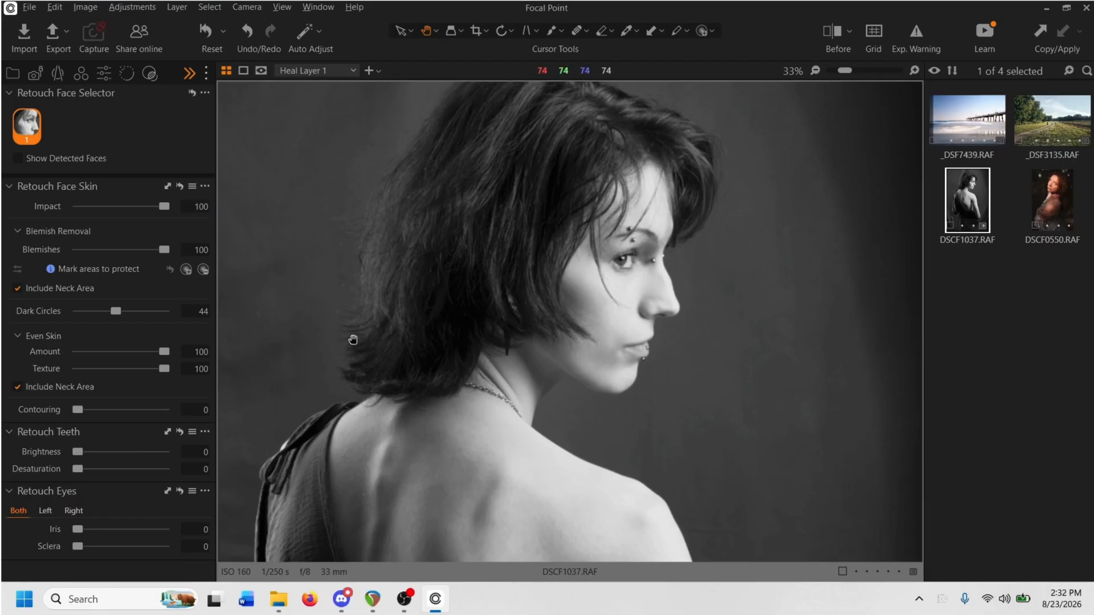
scroll(353, 340, "down", 3)
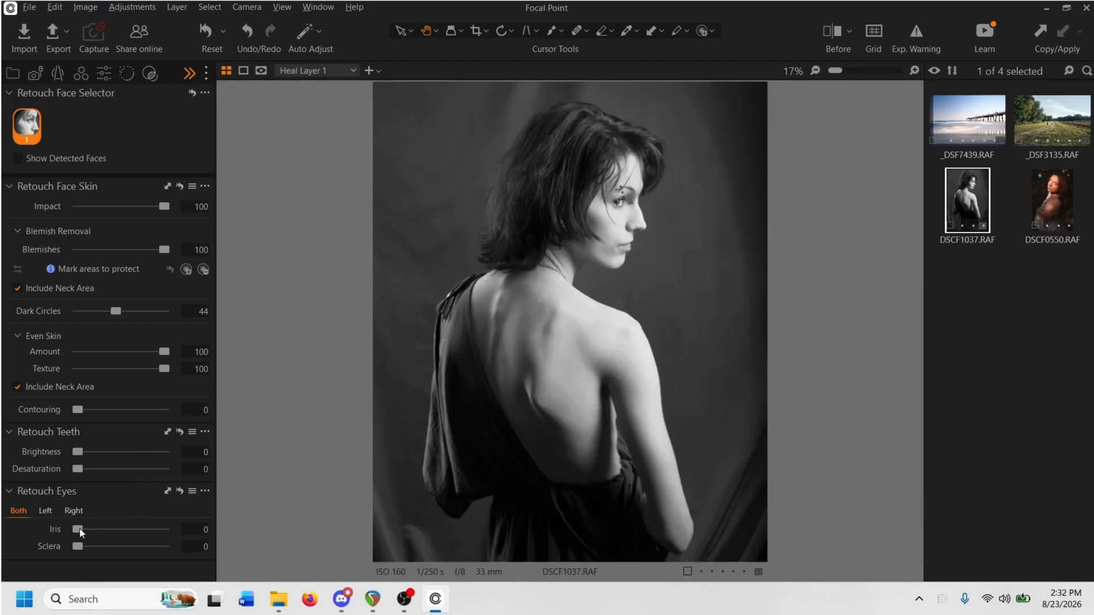
- Try the Iris and Sclera retouching on both eyes and return both values to 0
scroll(709, 105, "up", 3)
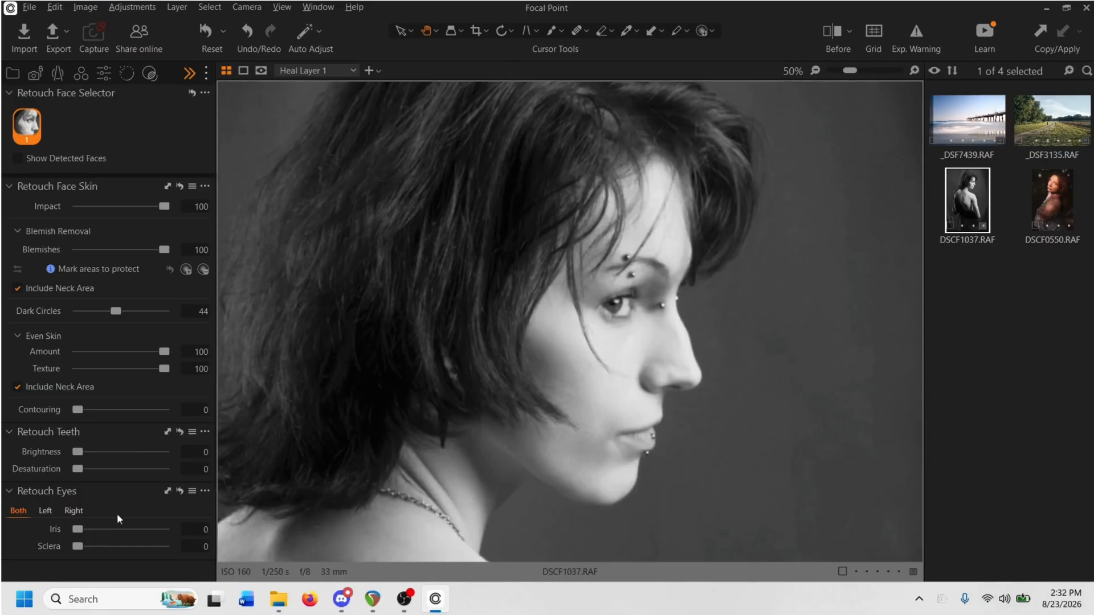
left_click_drag(78, 529, 174, 532)
left_click_drag(77, 548, 24, 552)
left_click_drag(161, 531, 32, 536)
scroll(626, 294, "down", 3)
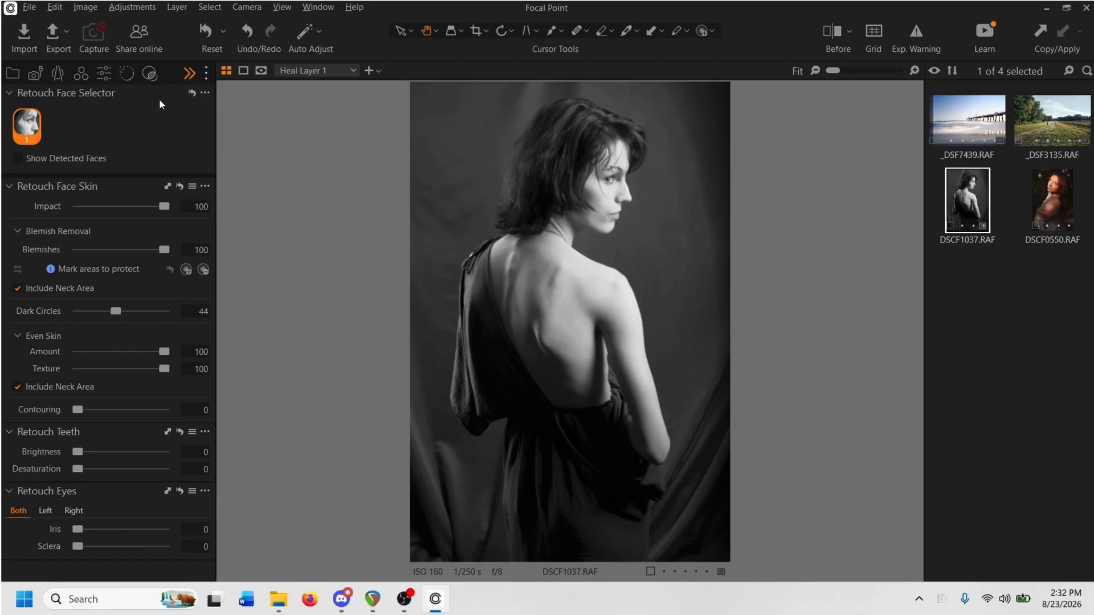
- Return to the exposure and levels adjustments and make the Image Layer the active layer
left_click(191, 79)
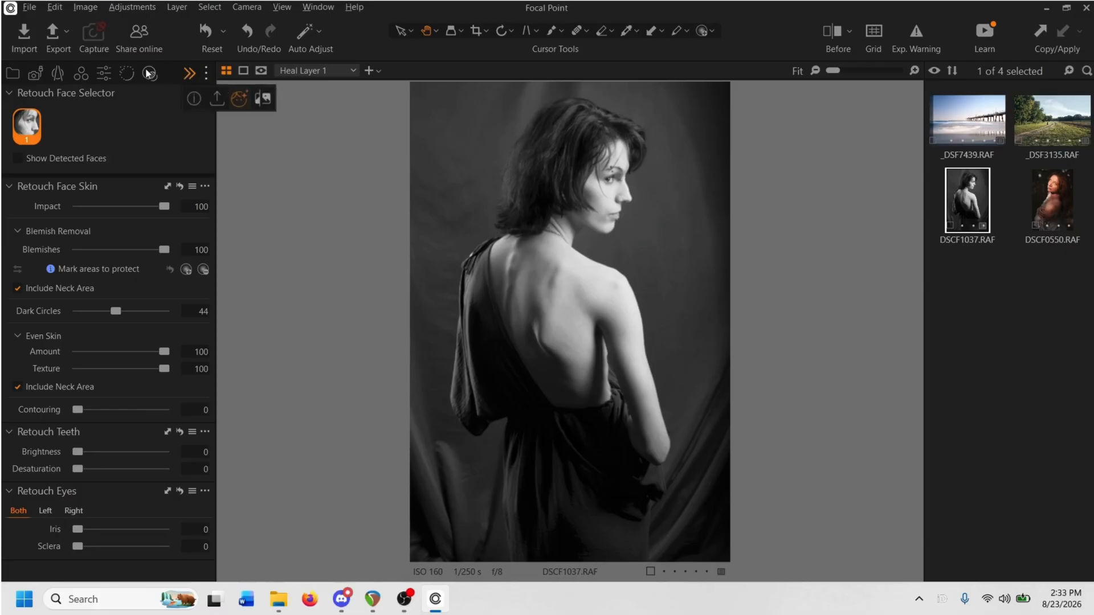
left_click(101, 78)
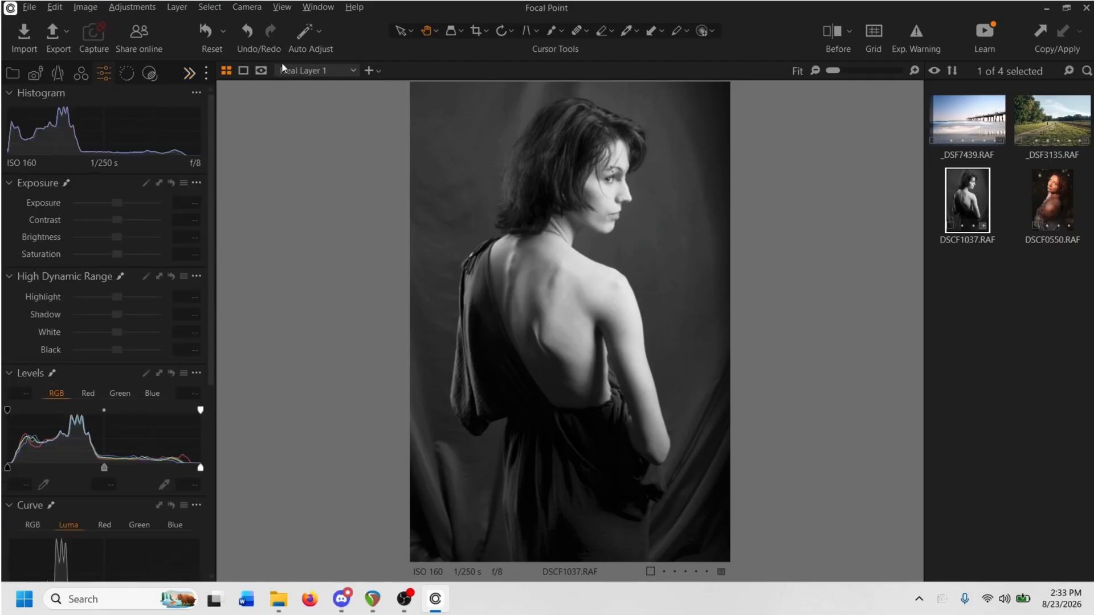
left_click(313, 70)
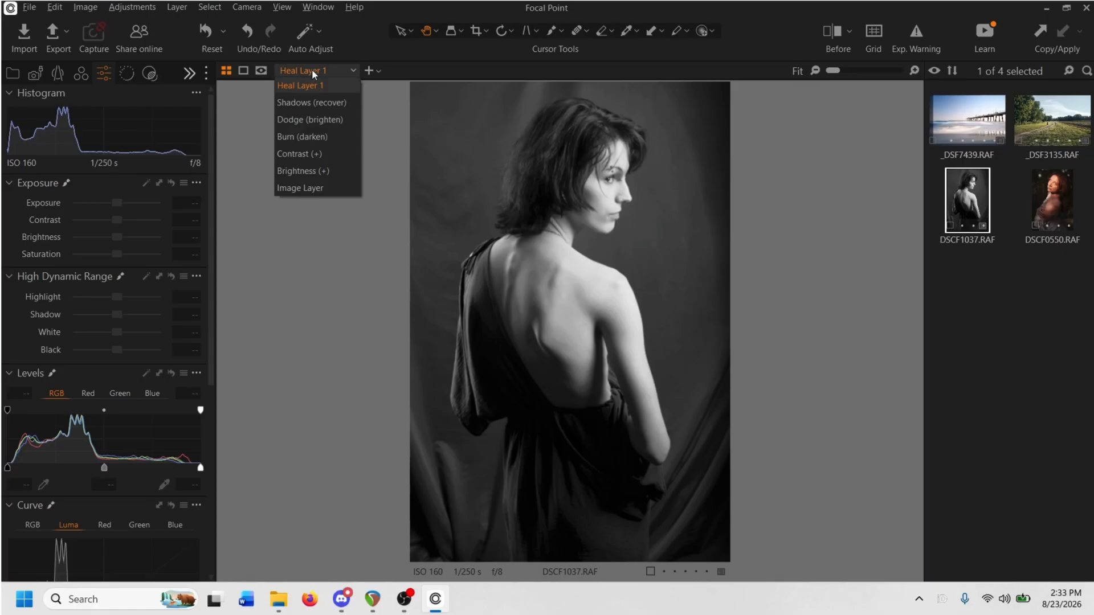
left_click(310, 187)
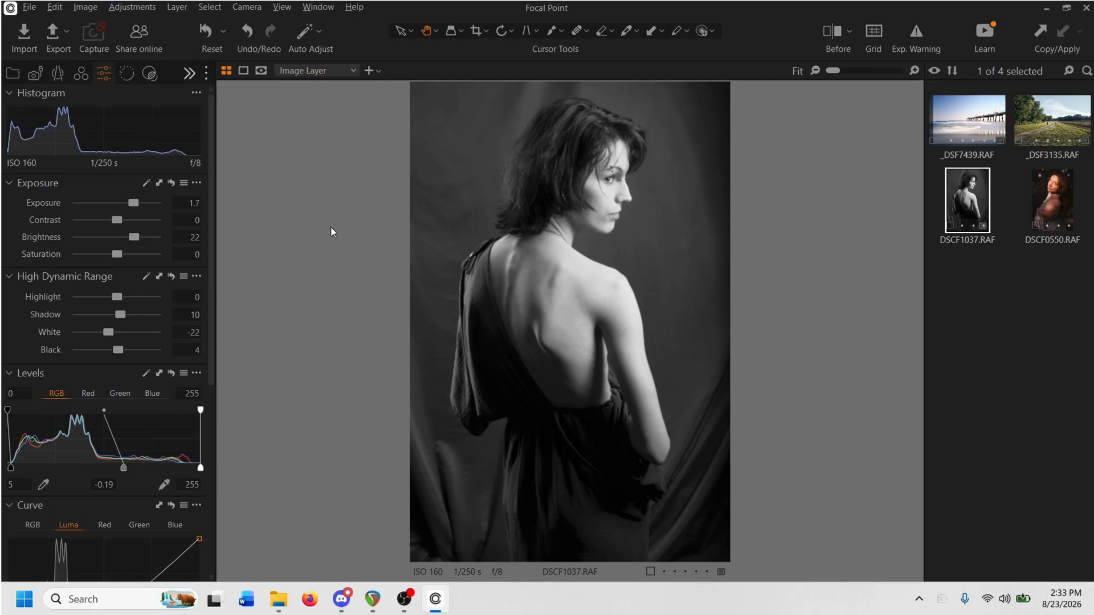
- Compare the edited portrait with the original in the split before/after view, moving the divider across the picture
left_click(830, 45)
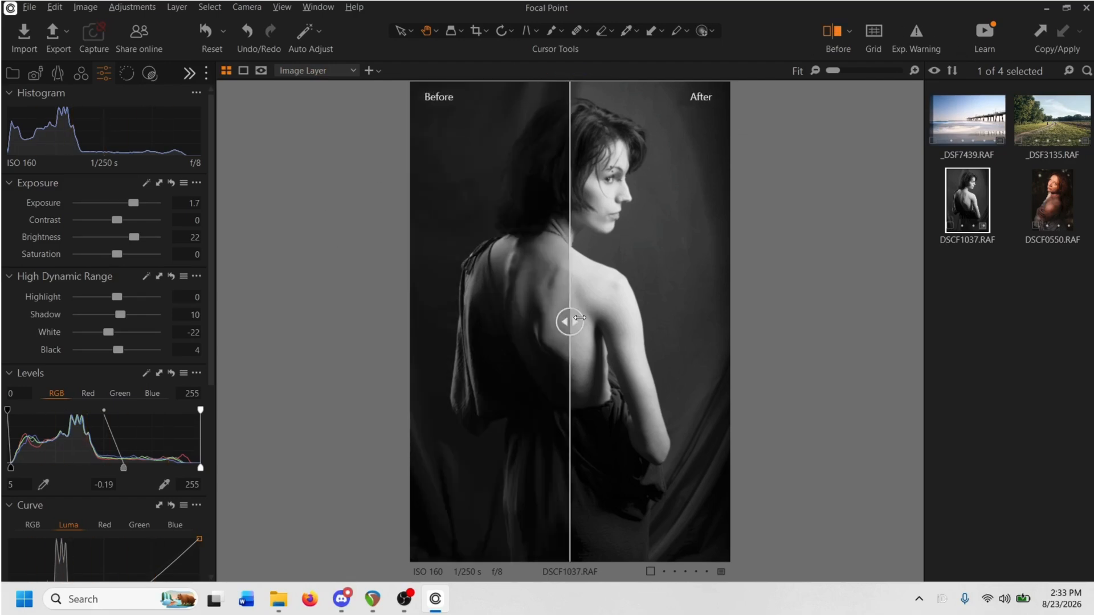
left_click_drag(579, 318, 374, 338)
left_click_drag(415, 322, 565, 279)
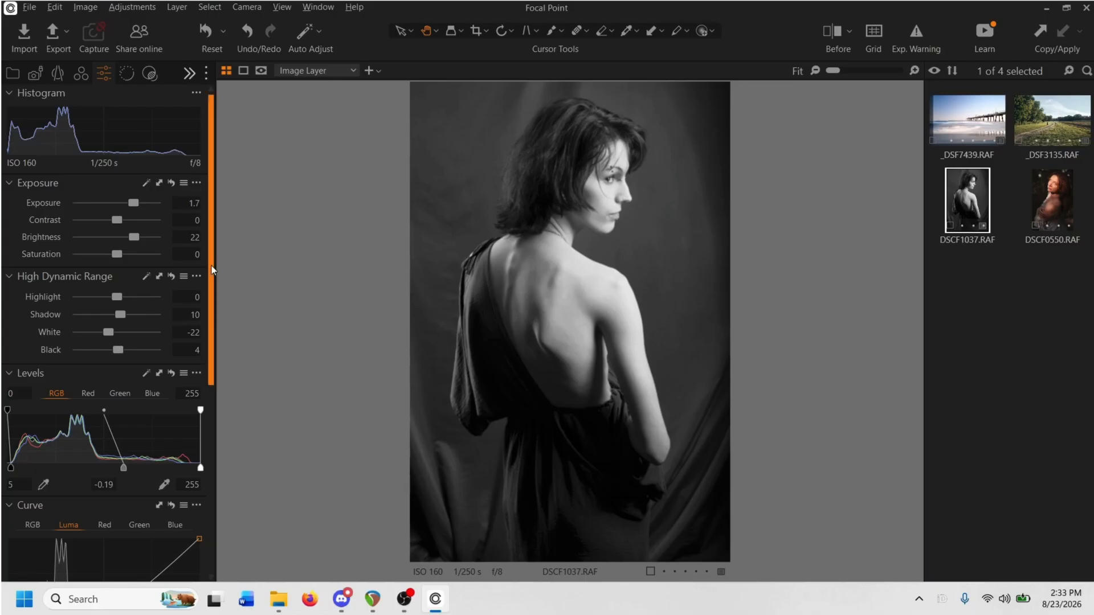
- Set the Levels midtone to -0.28 and the High Dynamic Range Highlight to -26
scroll(202, 319, "down", 5)
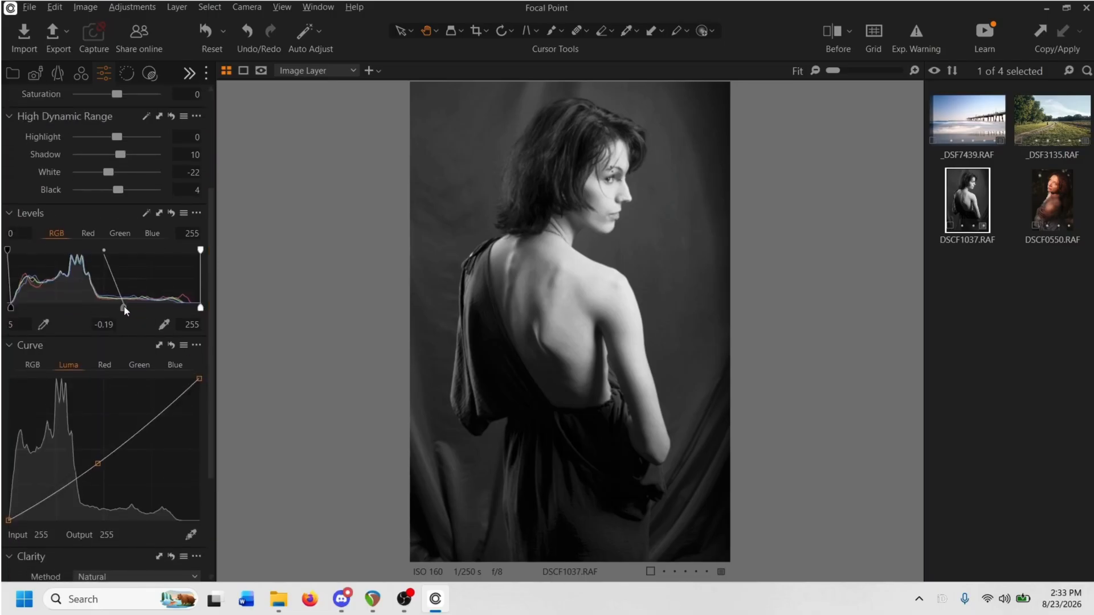
left_click_drag(124, 307, 132, 308)
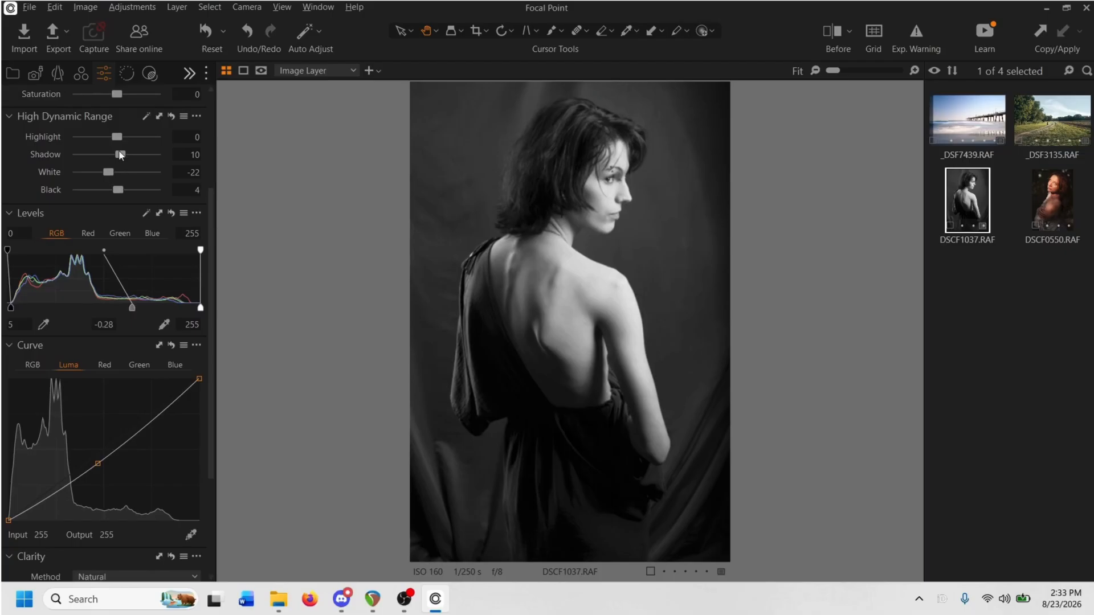
left_click_drag(118, 137, 110, 146)
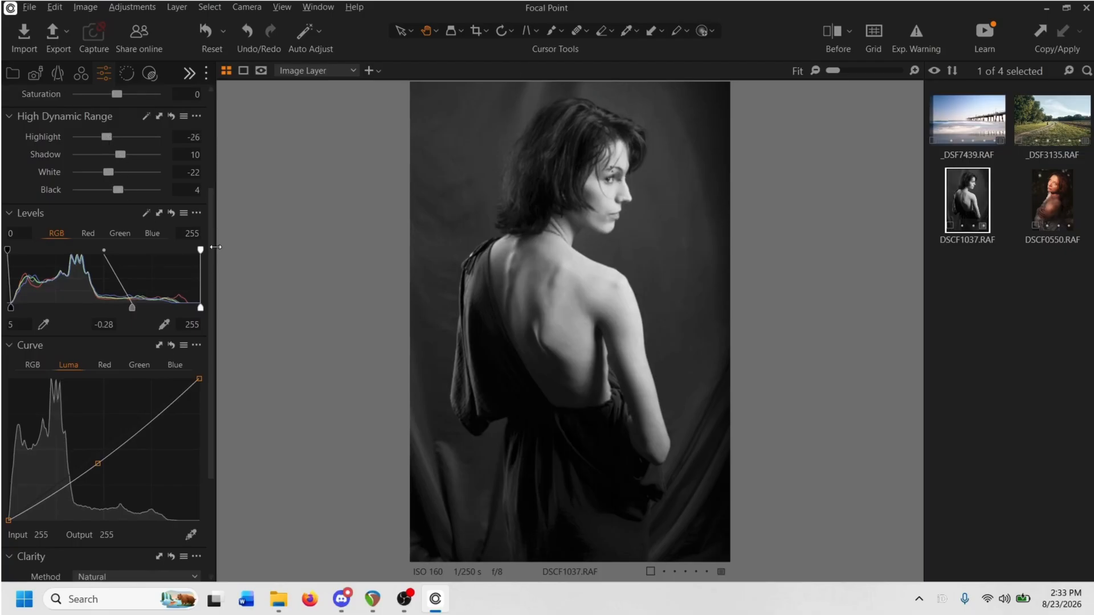
scroll(208, 274, "down", 3)
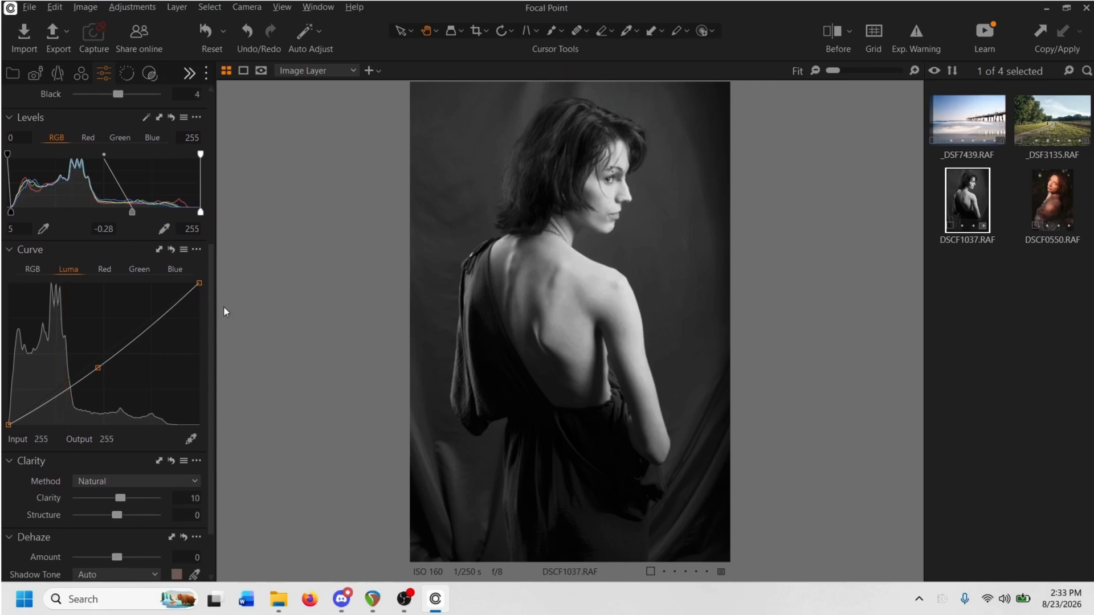
- Compare the whole portrait before and after editing in the split view, moving the divider from edge to edge
key("y")
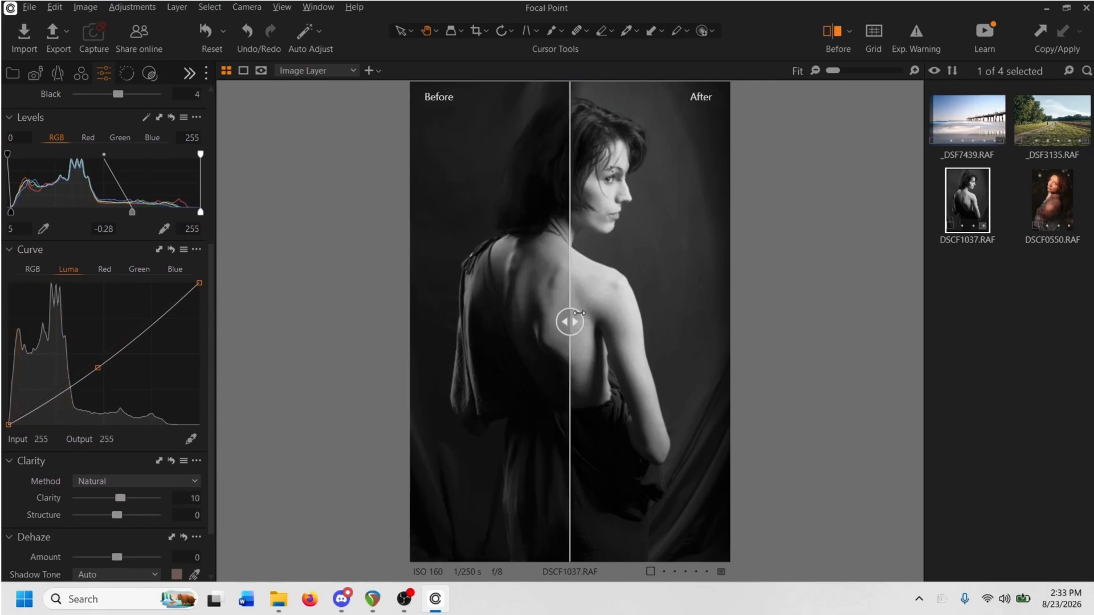
left_click_drag(579, 313, 771, 292)
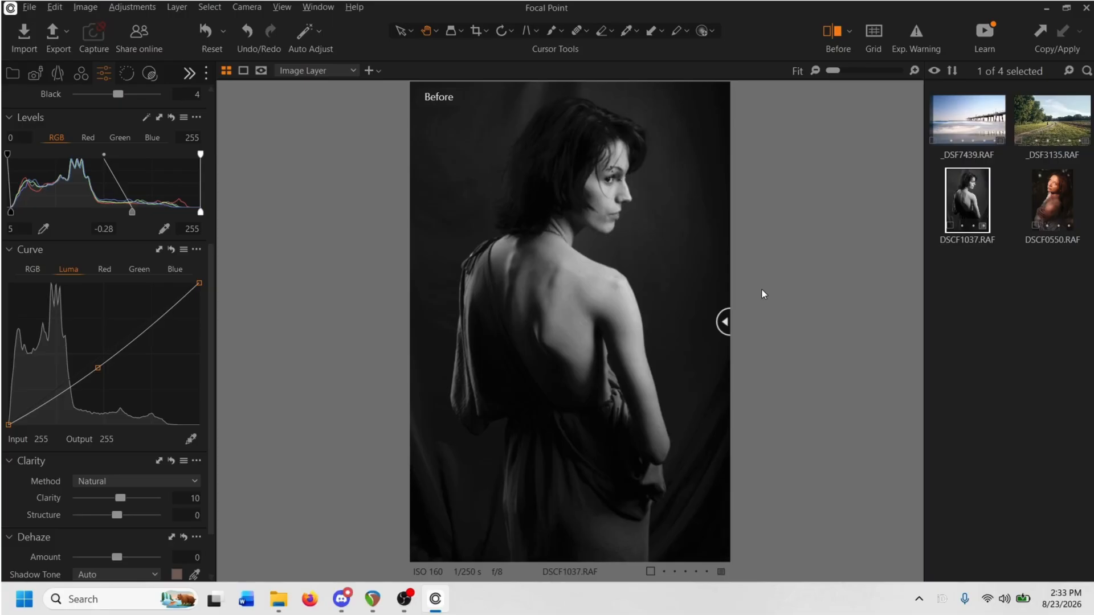
left_click_drag(724, 322, 351, 276)
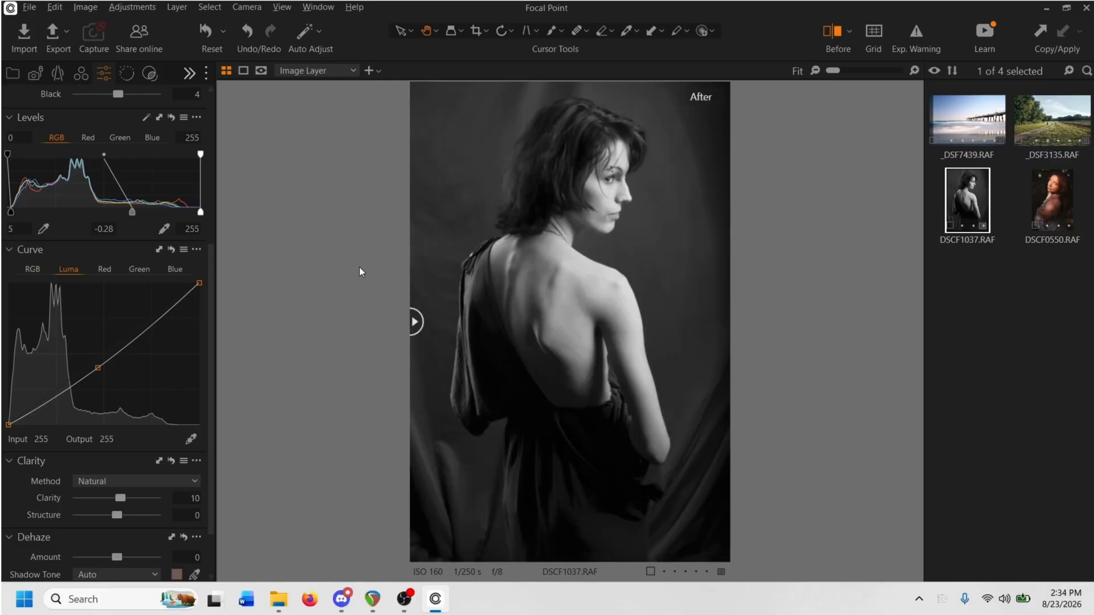
left_click_drag(378, 278, 578, 279)
key("y")
- Compare the portrait in color and in black and white by disabling and re-enabling Black & White, and inspect it closely
left_click(81, 75)
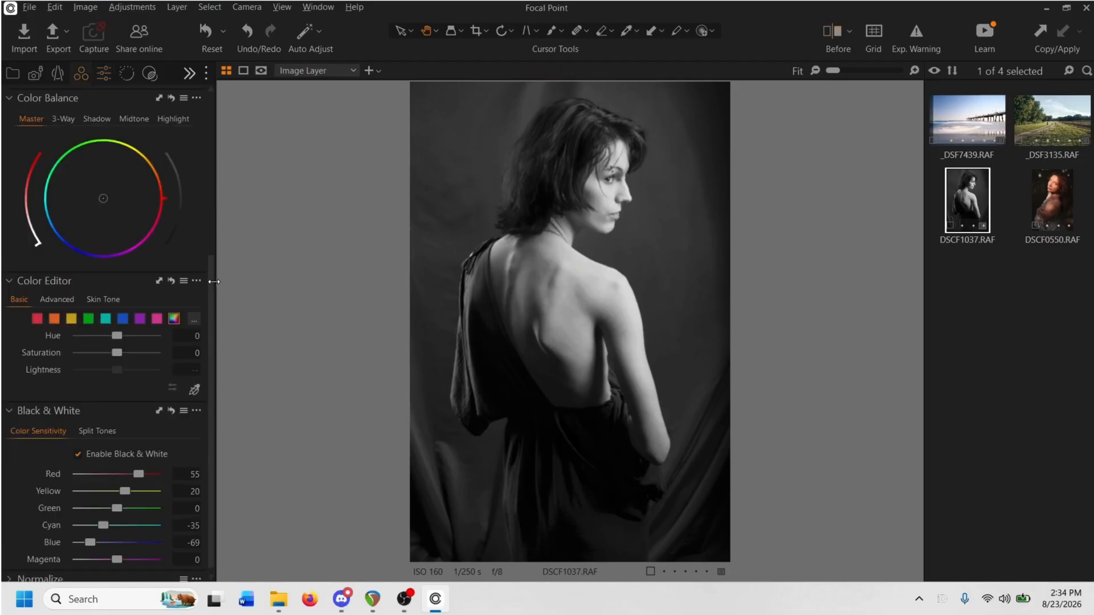
left_click_drag(212, 281, 212, 292)
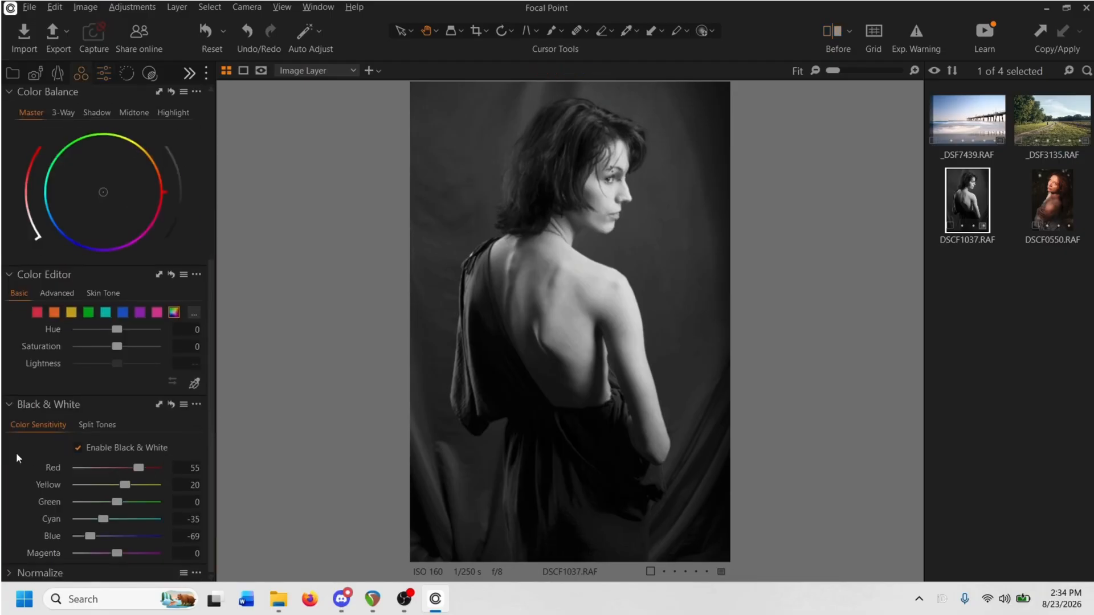
left_click(77, 448)
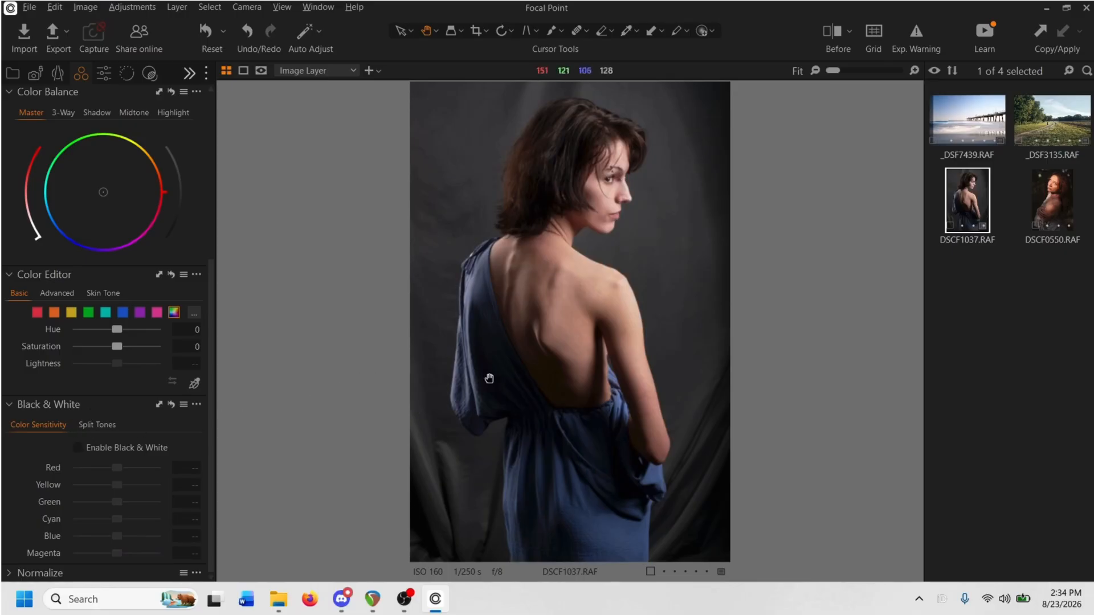
left_click(80, 448)
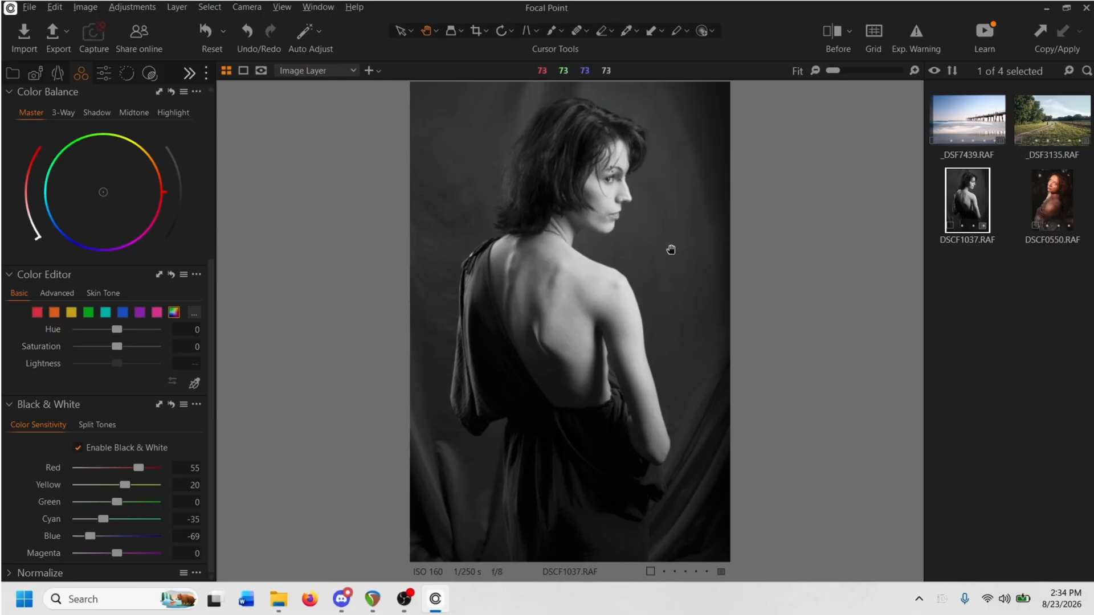
scroll(598, 227, "up", 3)
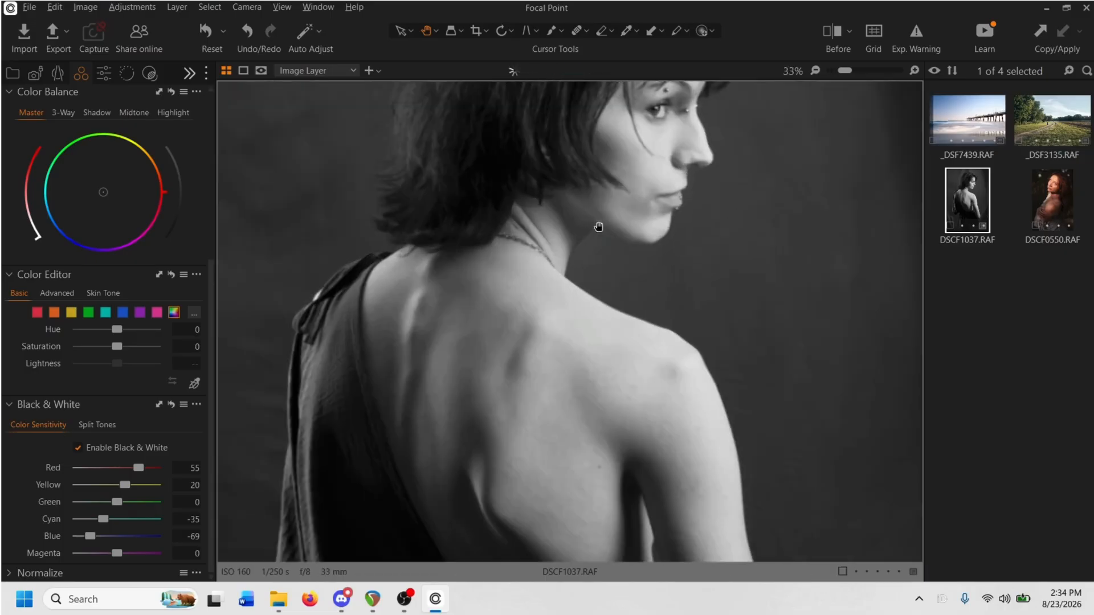
scroll(598, 227, "down", 3)
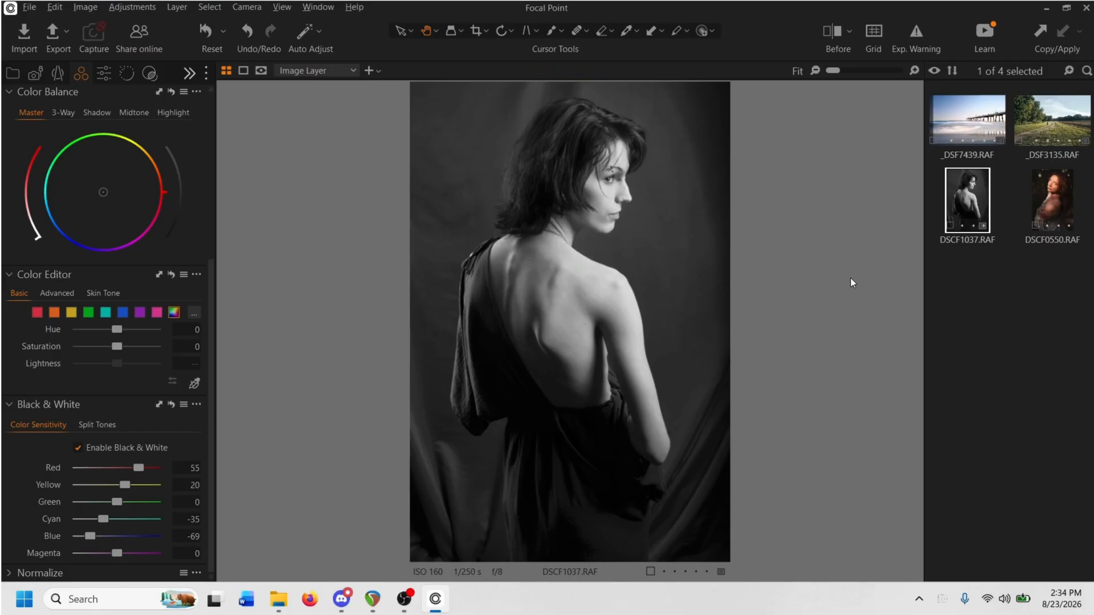
- Select the portrait DSCF0550.RAF for editing
left_click(1058, 190)
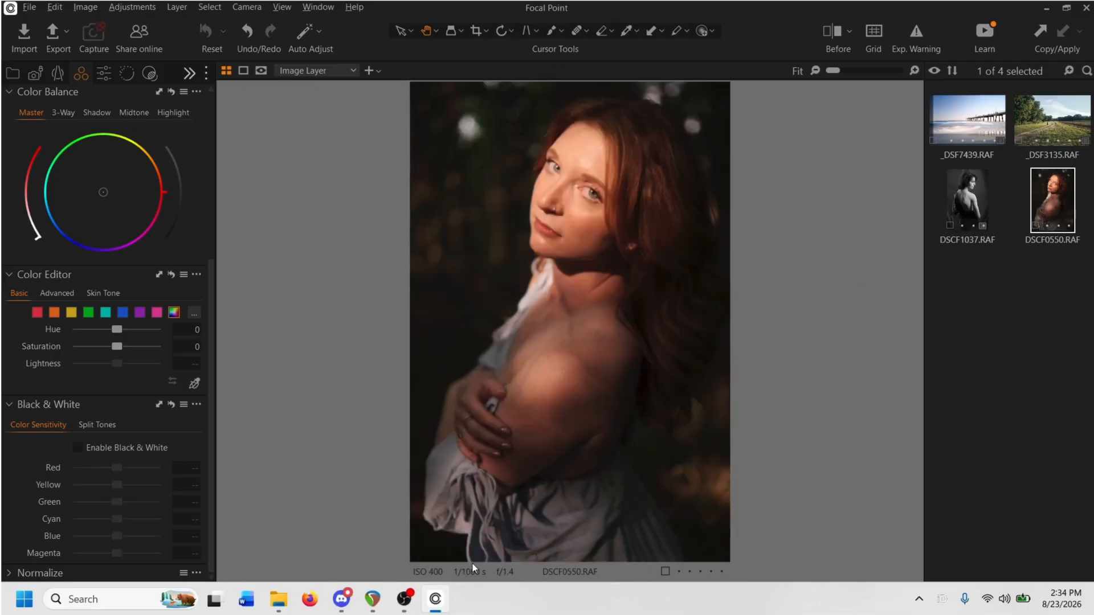
- Switch to Discord to check the workshop chat and channel list, and return to Capture One
left_click(342, 599)
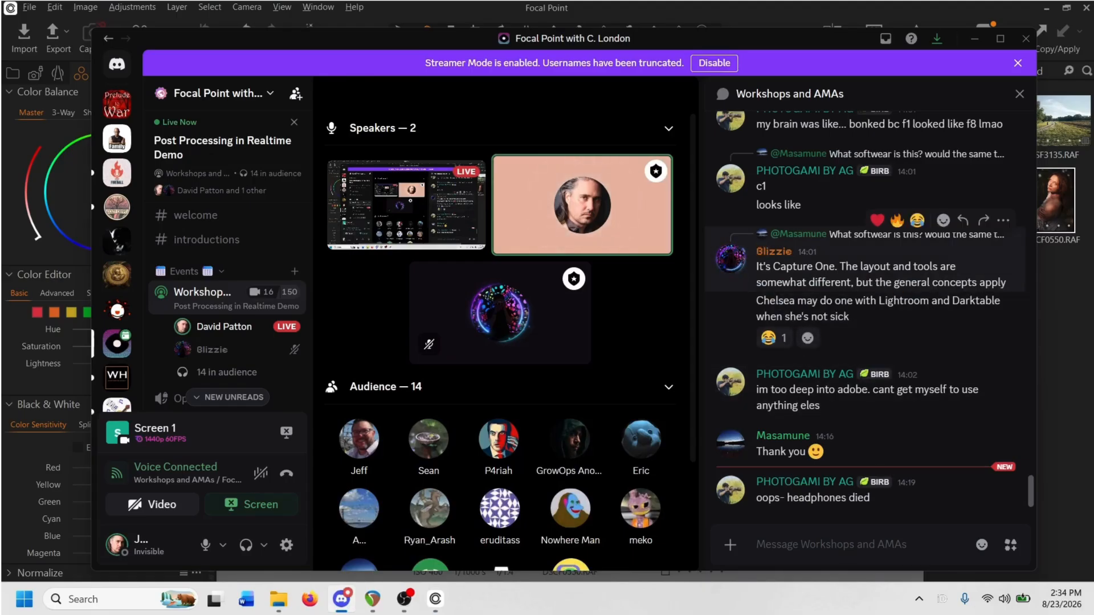
scroll(227, 247, "down", 4)
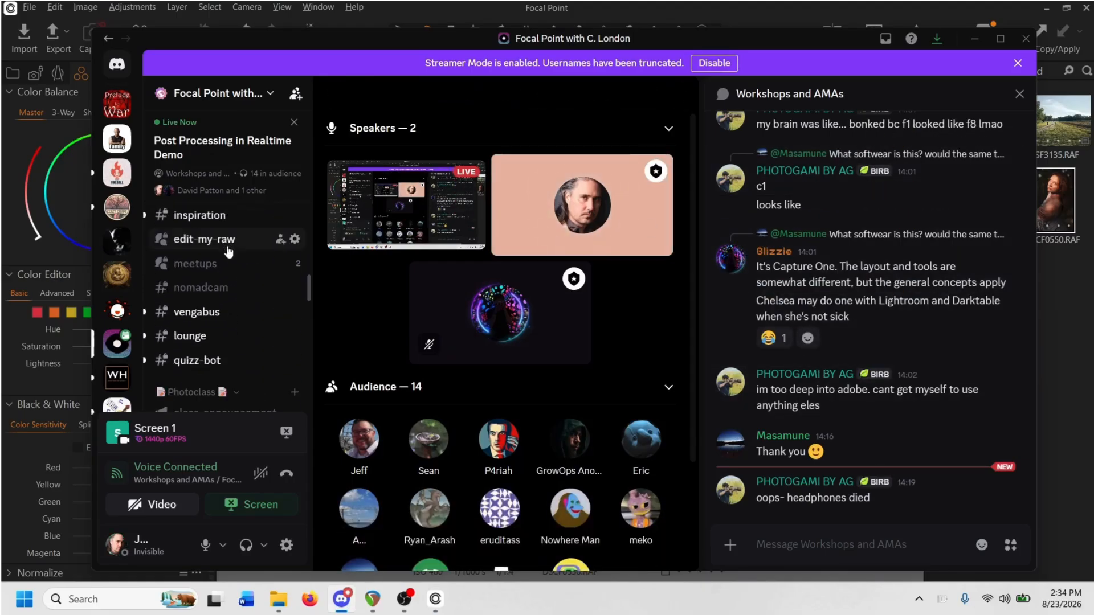
scroll(228, 250, "up", 3)
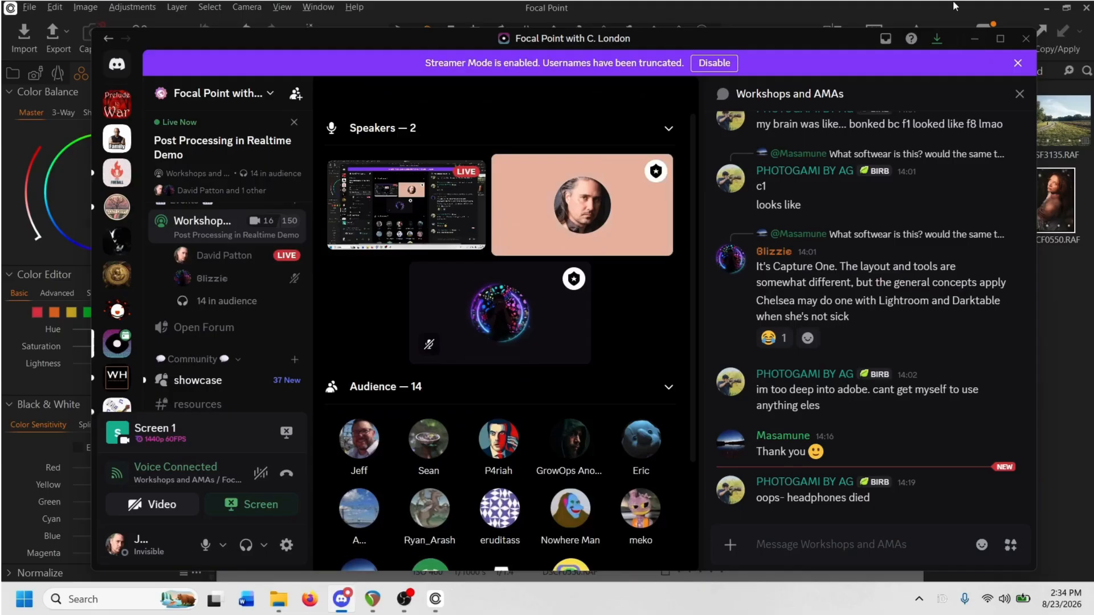
left_click(952, 1)
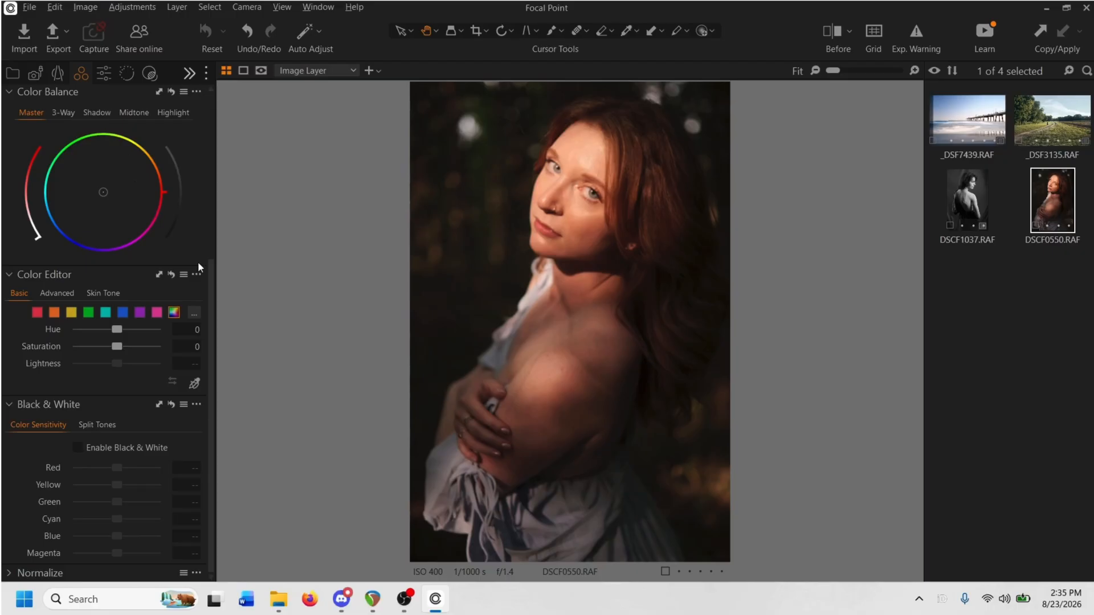
- Set the base characteristics curve of DSCF0550.RAF to Linear Response and go to the exposure adjustments
scroll(209, 275, "up", 5)
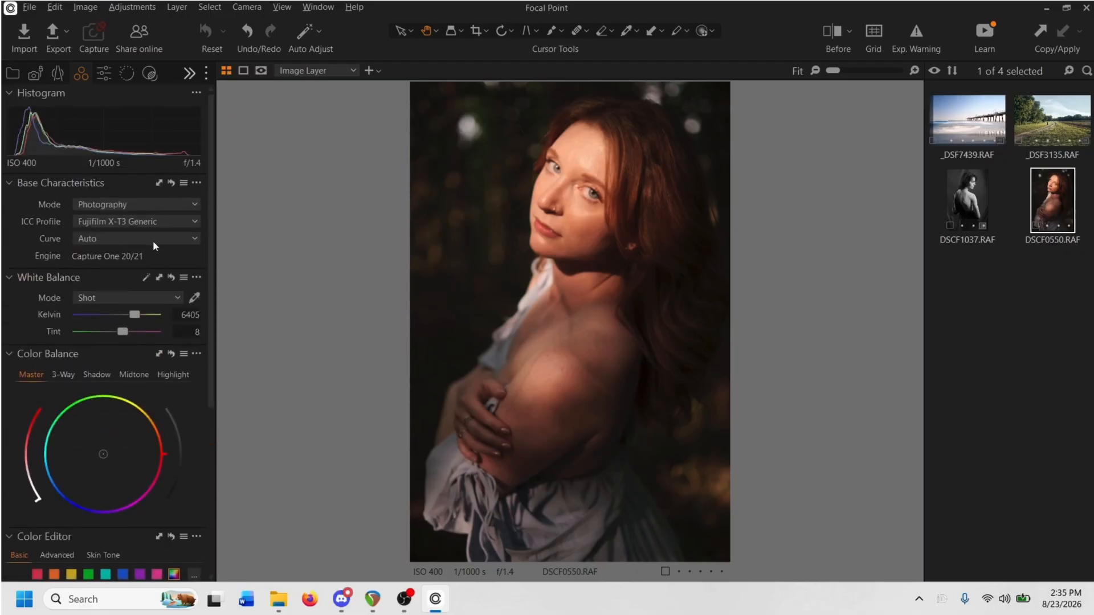
left_click(153, 241)
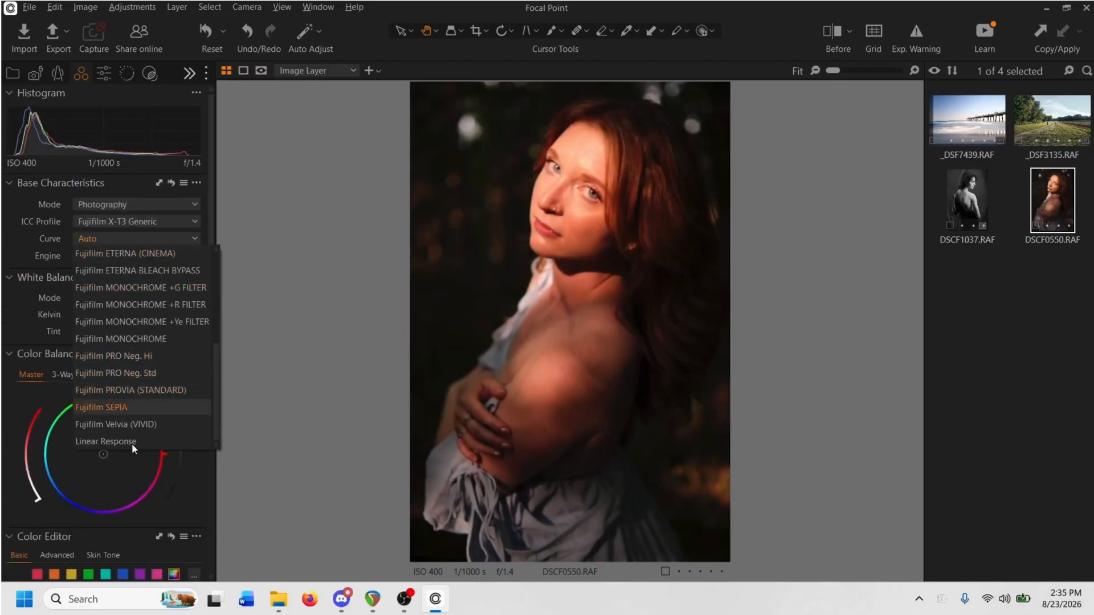
left_click(131, 443)
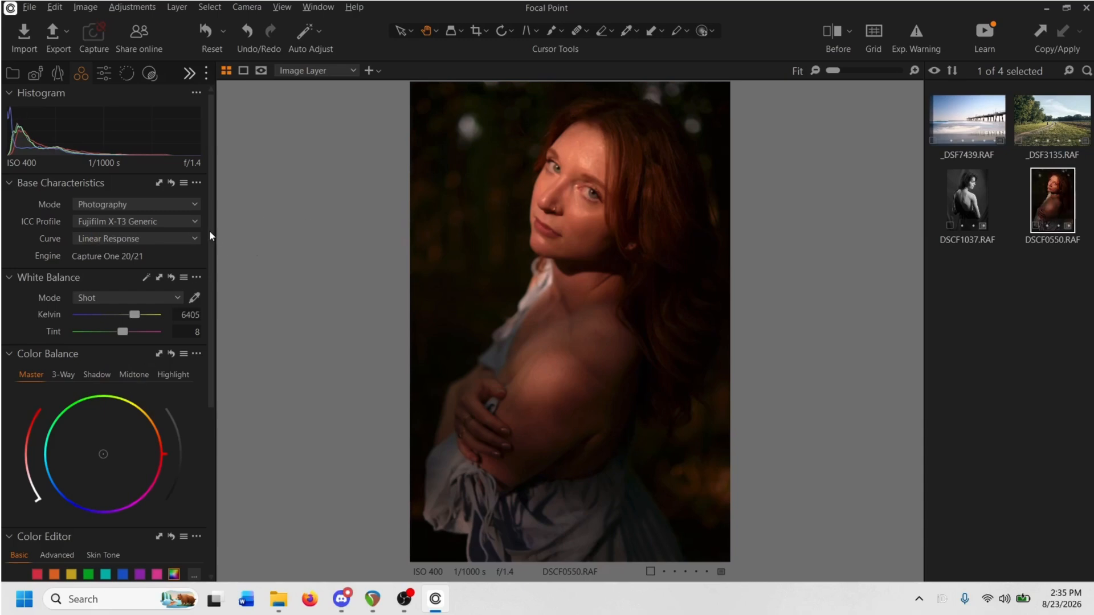
left_click(104, 75)
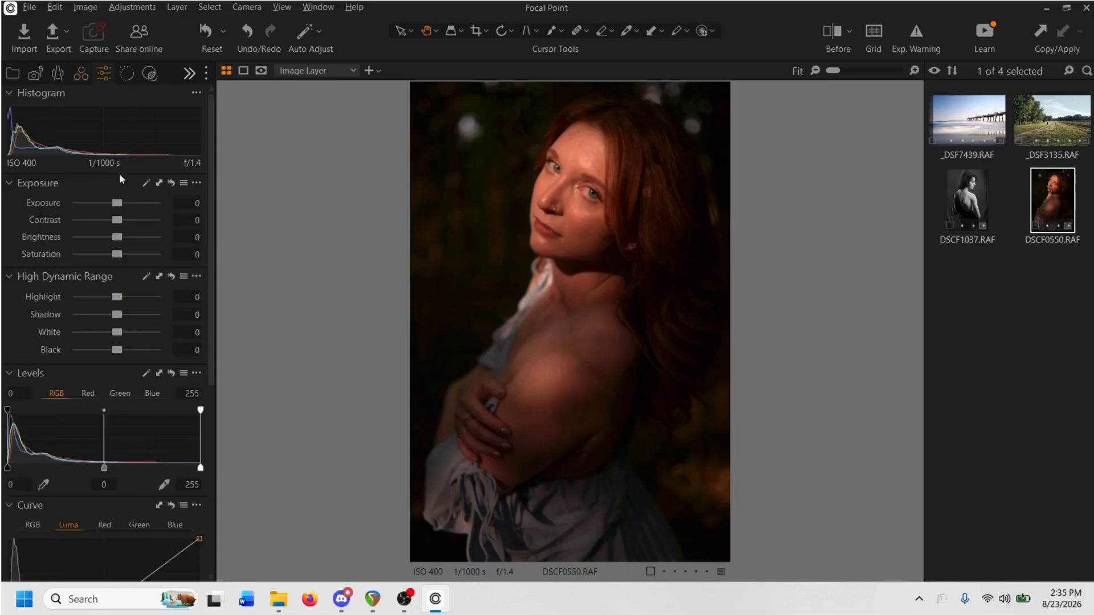
- Try the Exposure at 1.69 and return it to 0
left_click_drag(123, 200, 133, 200)
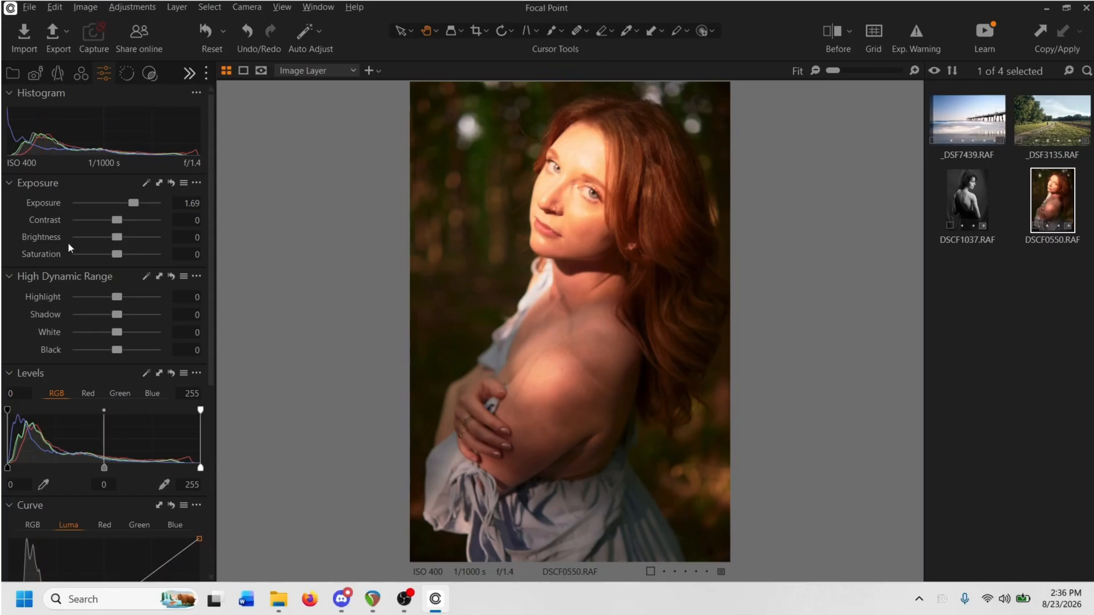
double_click(138, 202)
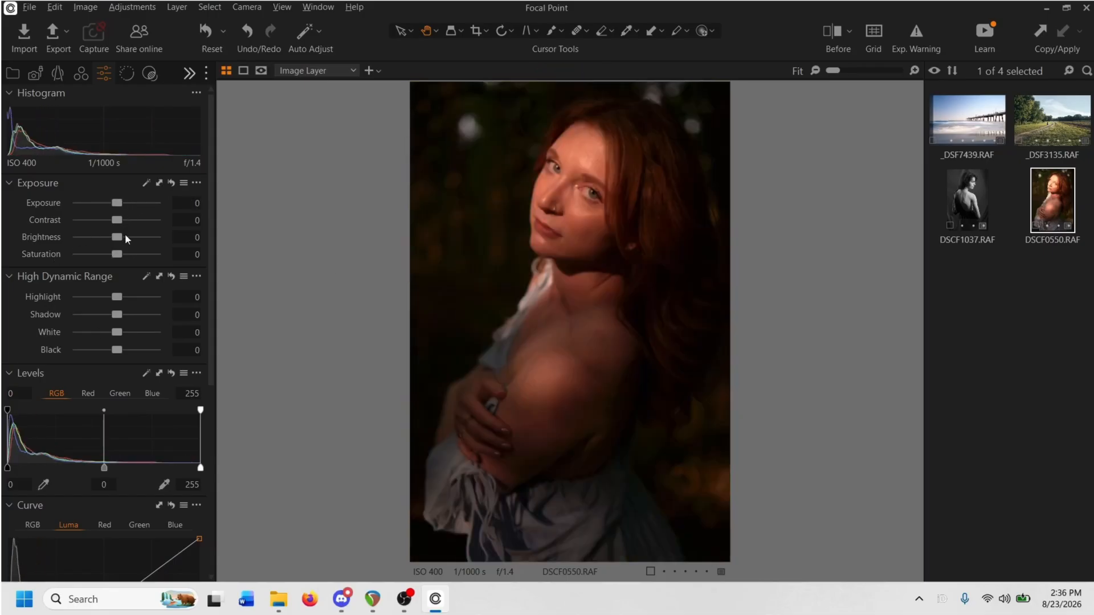
- Raise the Brightness to 31 and turn on the exposure warning
left_click_drag(121, 238, 136, 238)
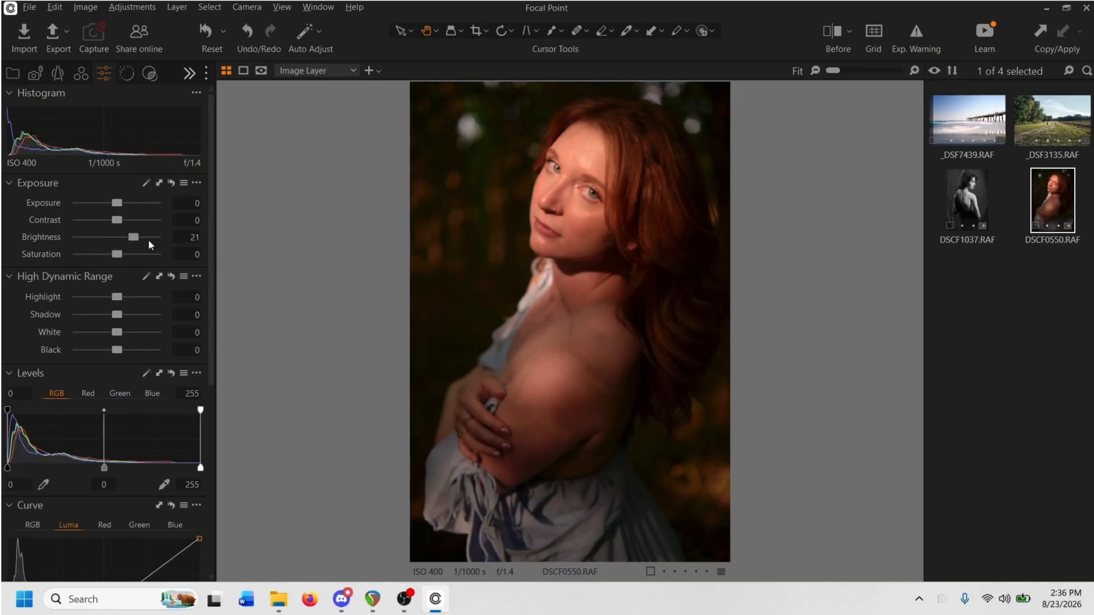
scroll(148, 240, "up", 6)
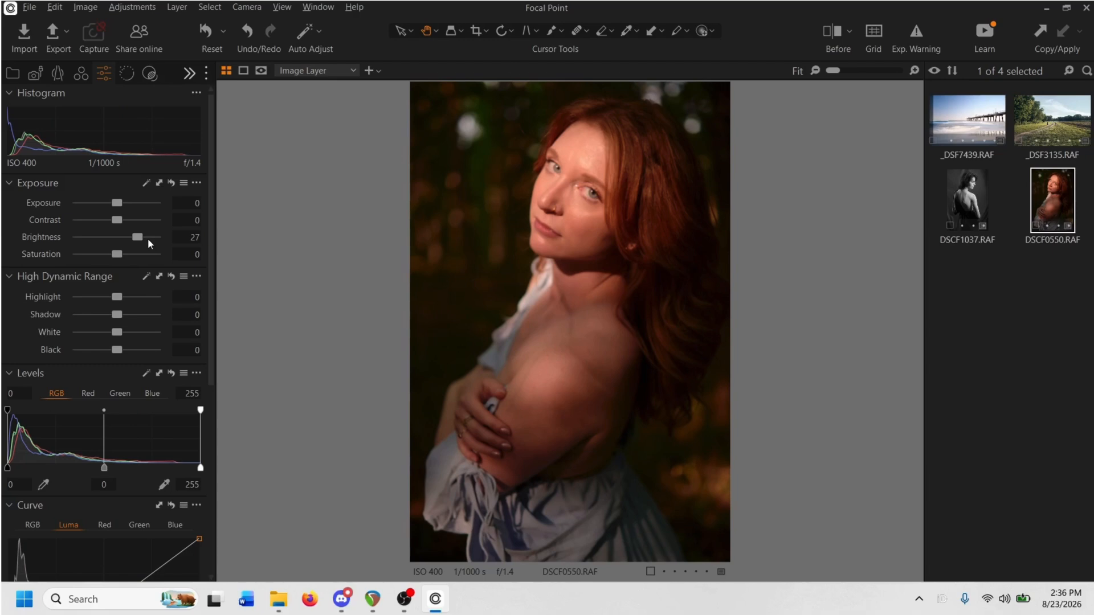
scroll(149, 237, "up", 3)
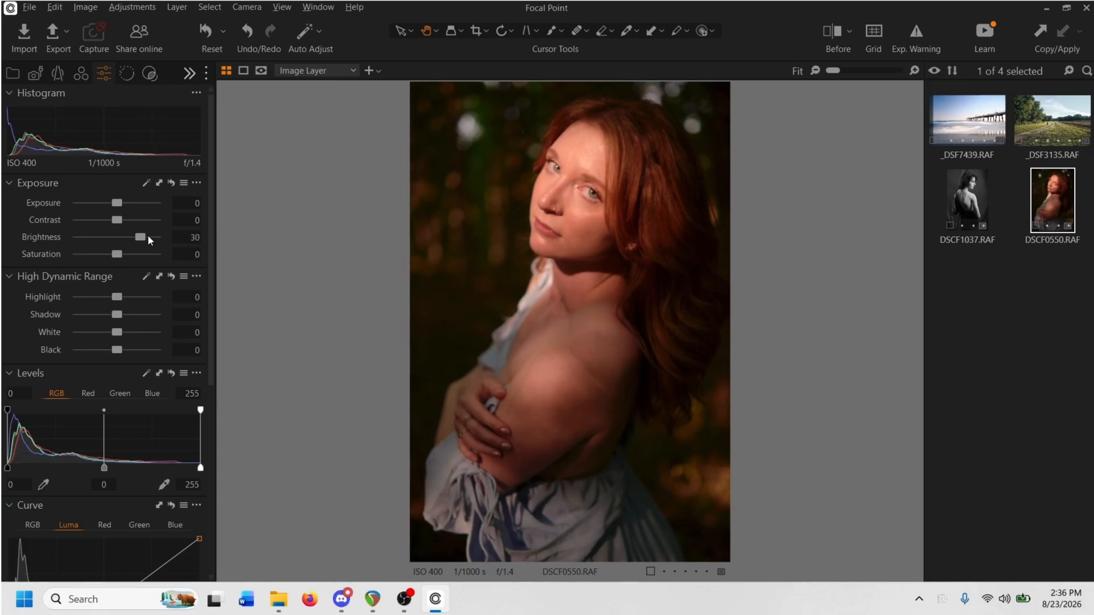
scroll(149, 239, "down", 1)
left_click(922, 33)
left_click(142, 238)
- Set High Dynamic Range to Highlight 36, Shadow -42 and Black 16, and the Levels midtone to -0.23
left_click_drag(118, 297, 130, 297)
left_click_drag(131, 296, 132, 297)
left_click_drag(105, 470, 127, 465)
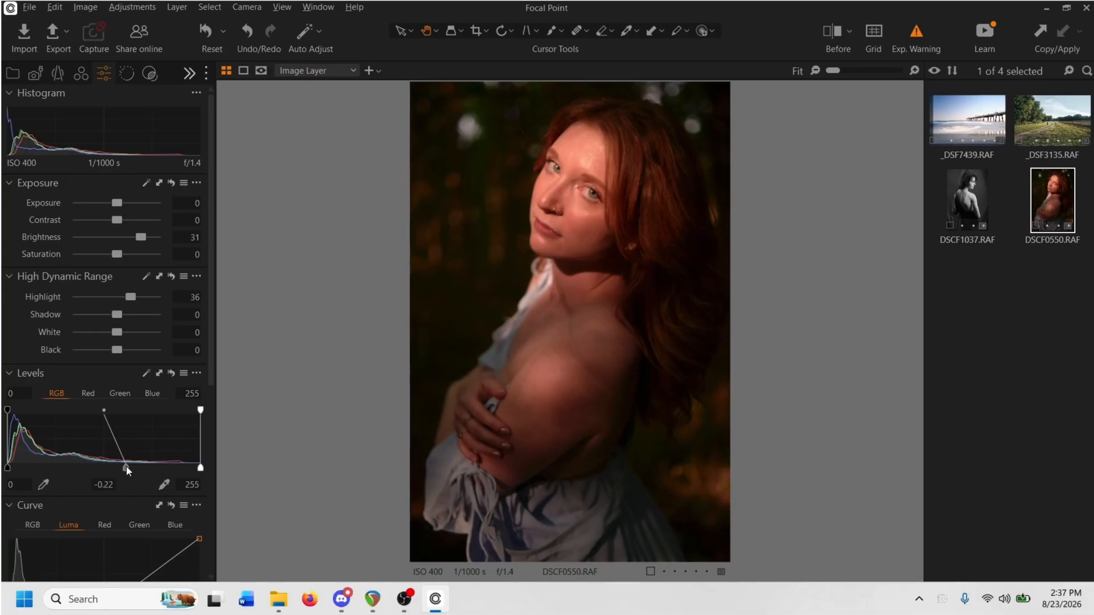
left_click_drag(127, 467, 127, 467)
left_click_drag(117, 349, 125, 351)
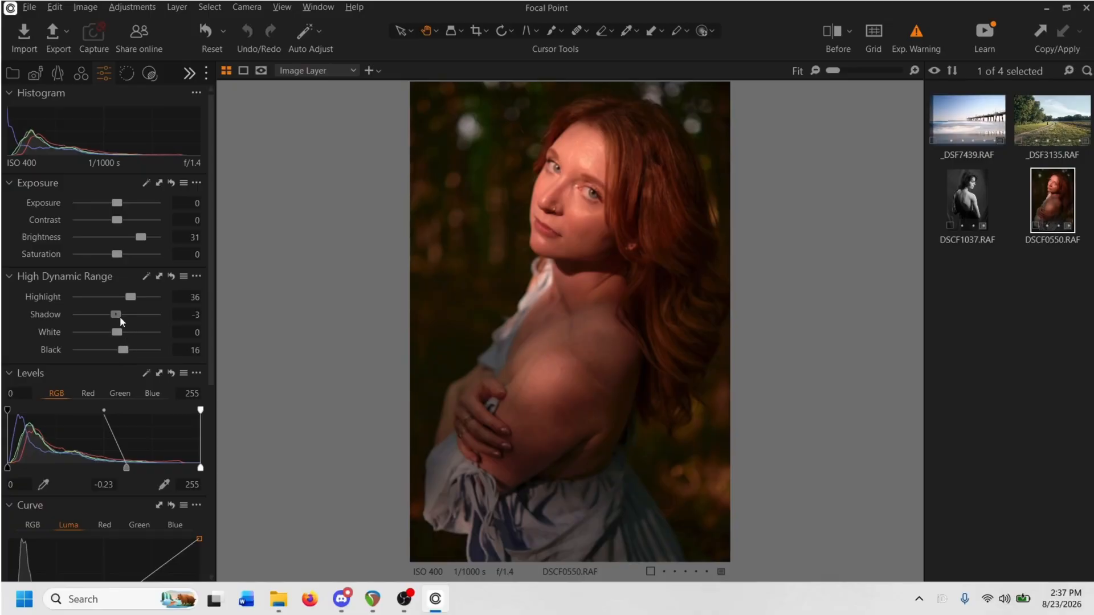
left_click_drag(120, 316, 105, 316)
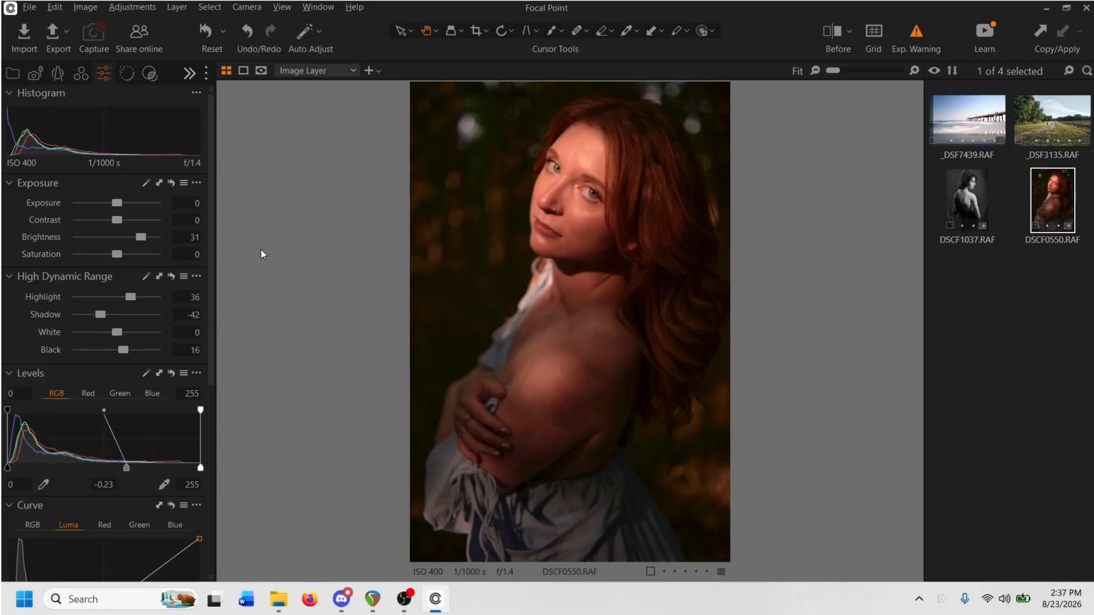
- Add a midpoint to the Luma curve and raise it slightly, to input 134 and output 143
left_click_drag(210, 228, 180, 375)
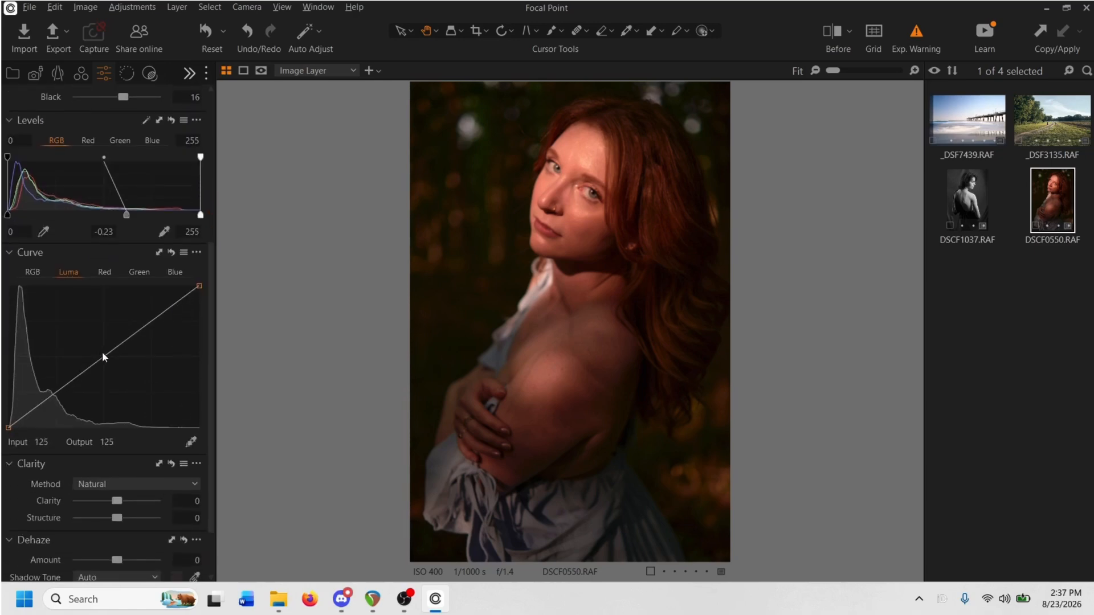
mouse_move(101, 356)
left_mouse_down()
mouse_move(98, 348)
mouse_move(119, 375)
mouse_move(108, 342)
left_mouse_up()
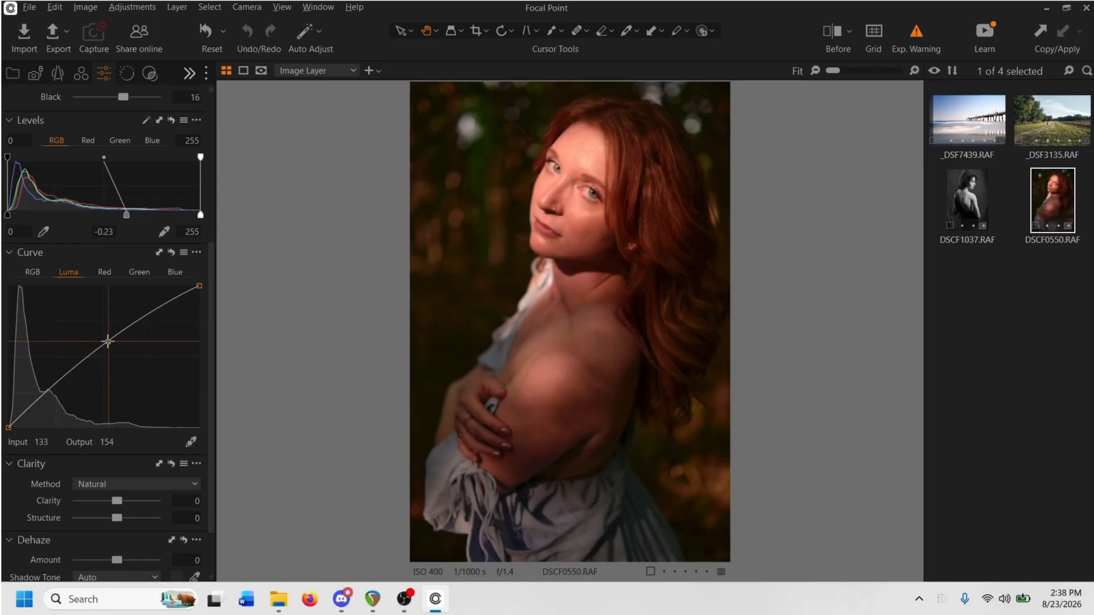
mouse_move(108, 341)
left_mouse_down()
mouse_move(102, 357)
mouse_move(108, 343)
left_mouse_up()
left_click_drag(104, 344, 108, 348)
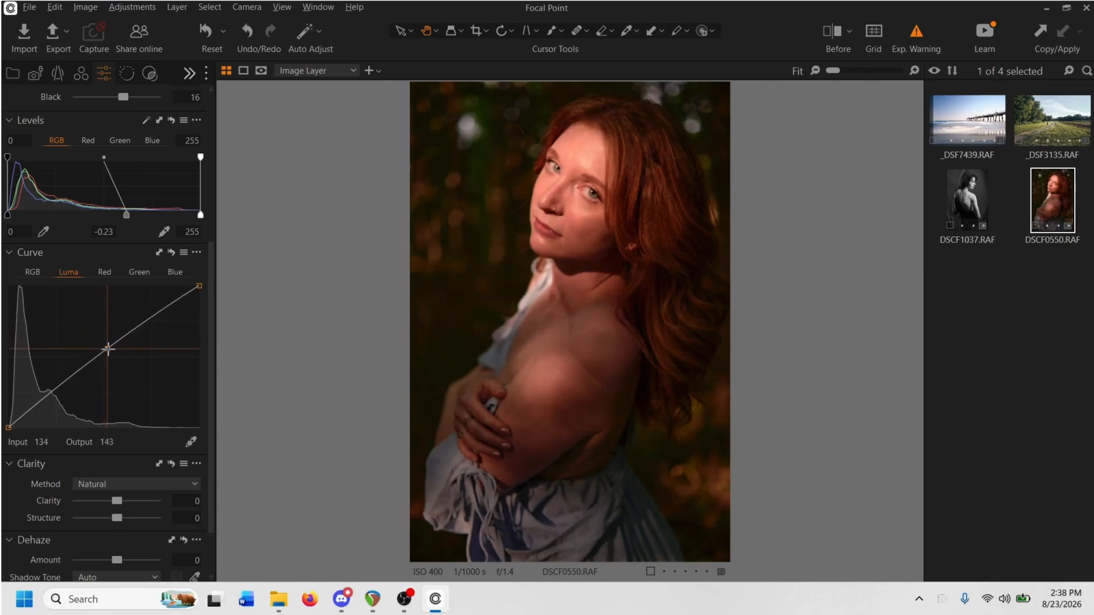
- Set the portrait's Clarity to 10 and compare the Punch and Natural clarity methods, finishing on Natural
left_click_drag(211, 269, 210, 319)
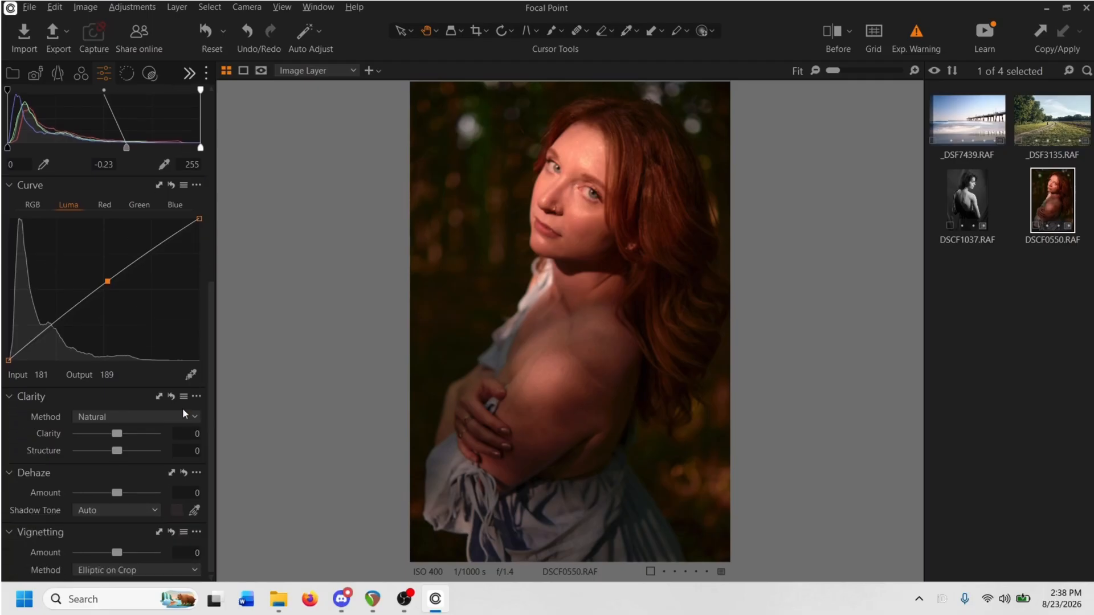
left_click(139, 419)
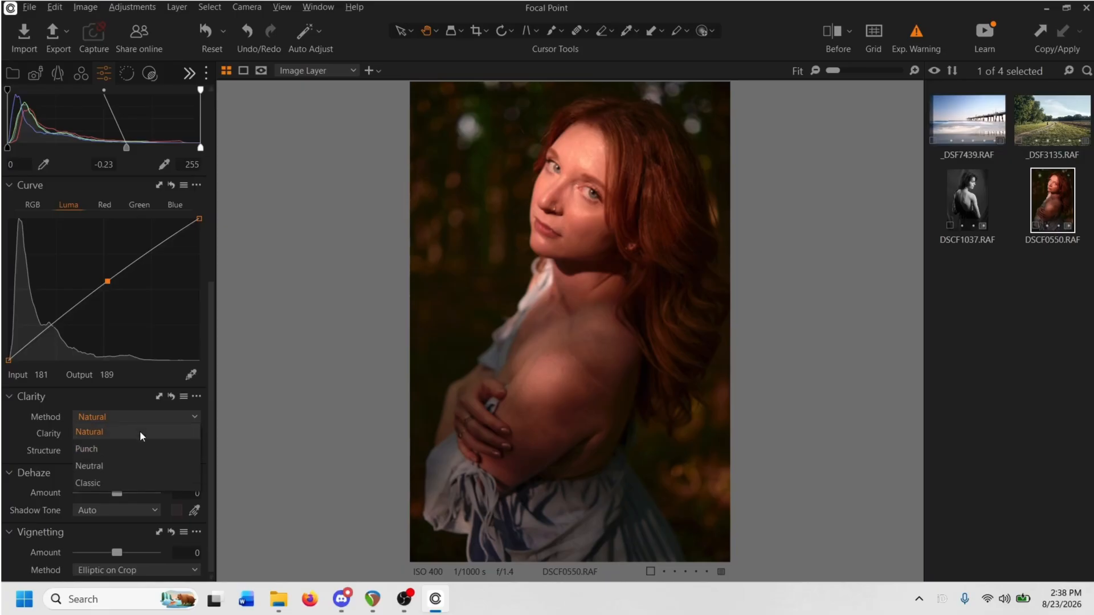
left_click(139, 444)
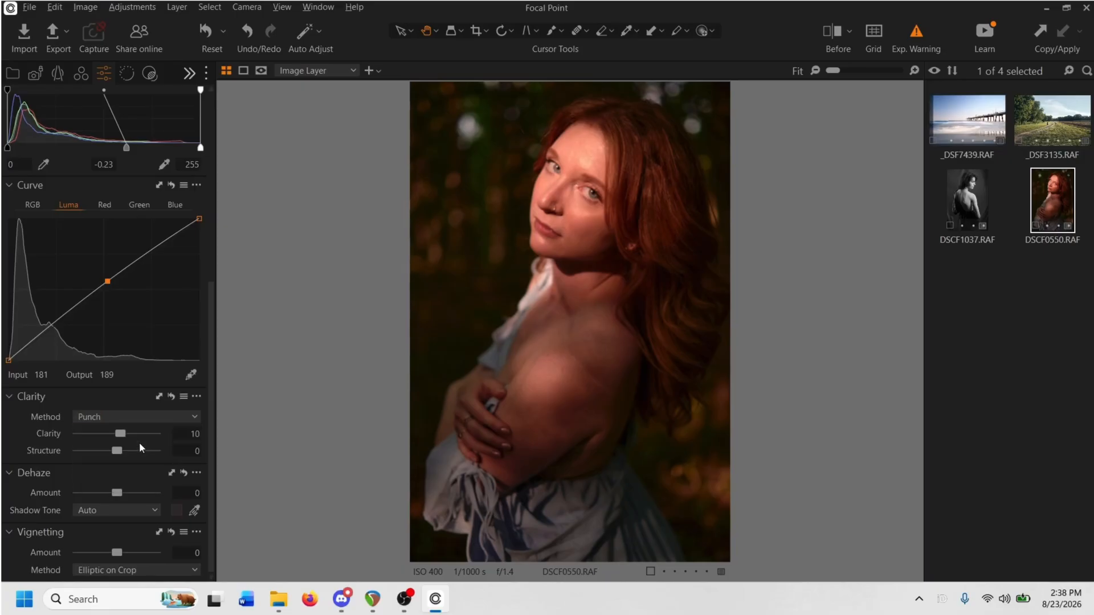
left_click(139, 418)
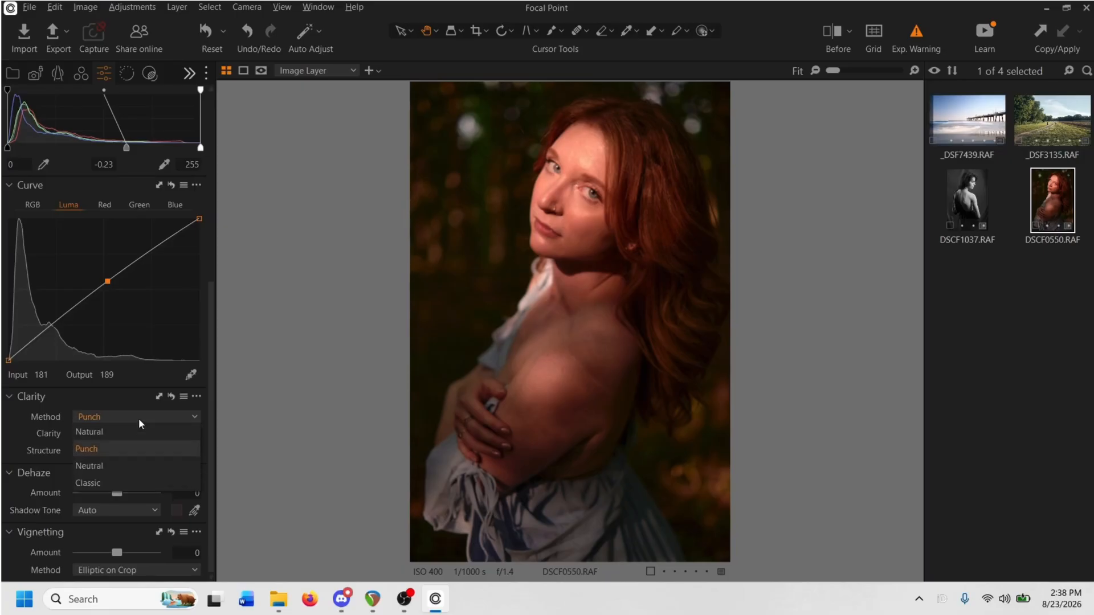
left_click(141, 433)
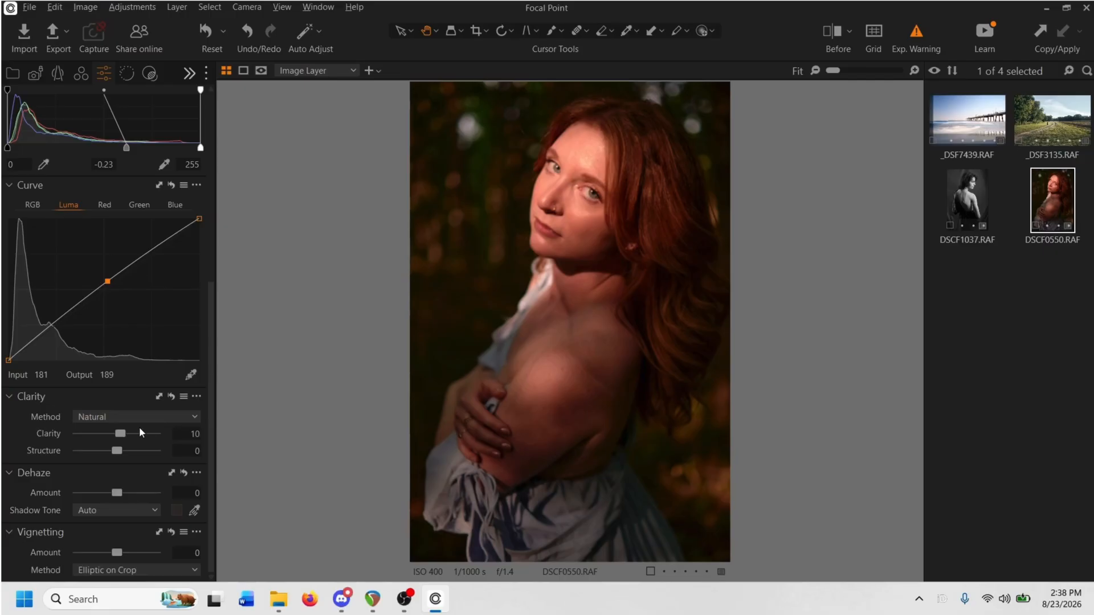
left_click(138, 417)
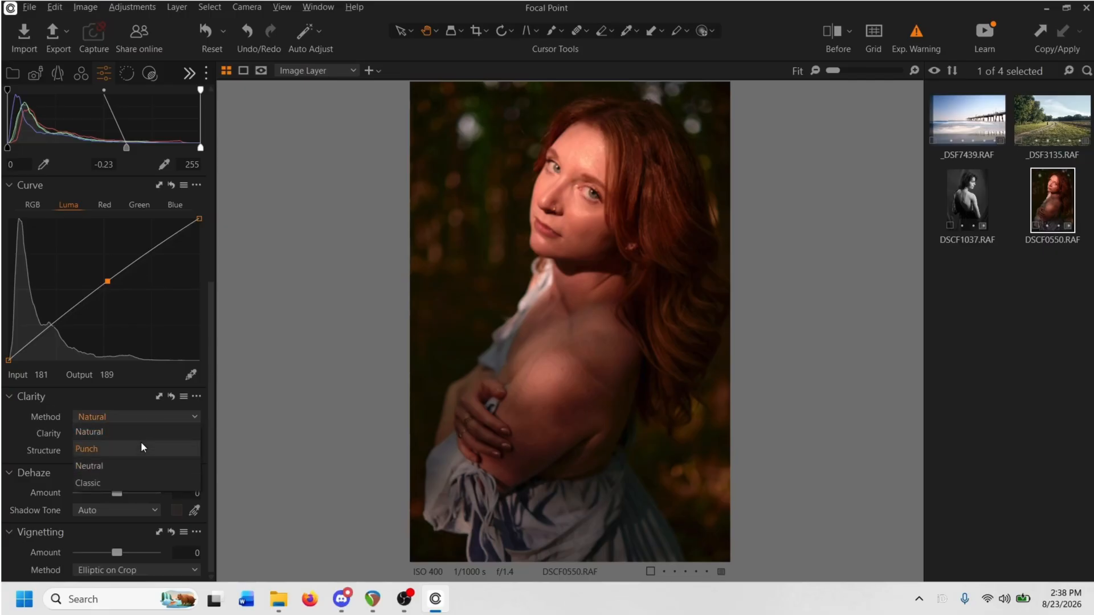
left_click(141, 448)
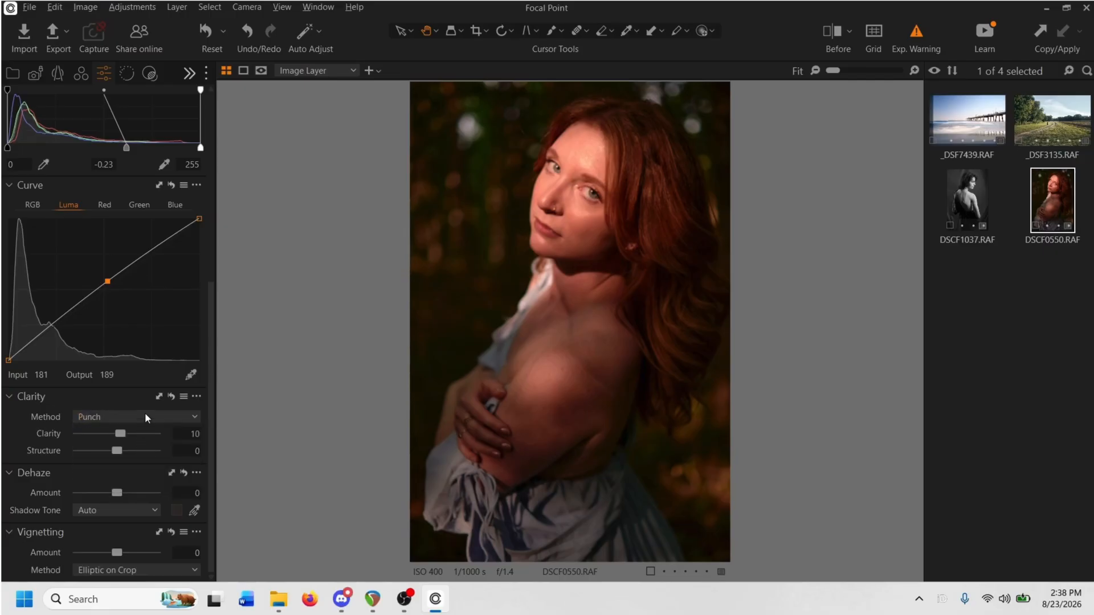
left_click(145, 415)
left_click(145, 425)
- Compare the Daylight white balance mode with Shot on the portrait, and return to Shot
left_click_drag(209, 354, 265, 76)
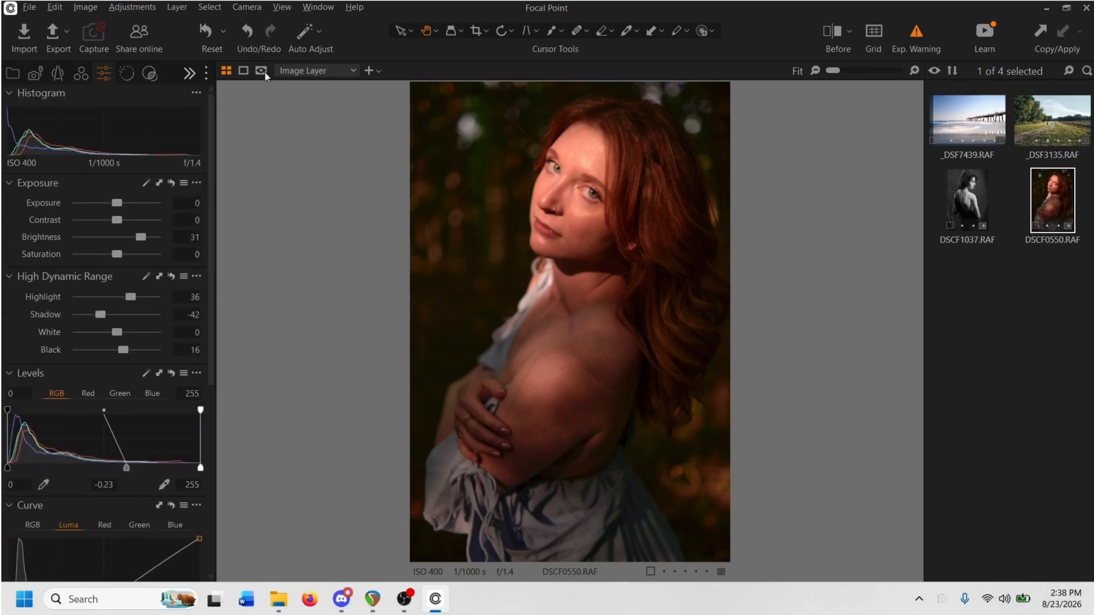
left_click(77, 75)
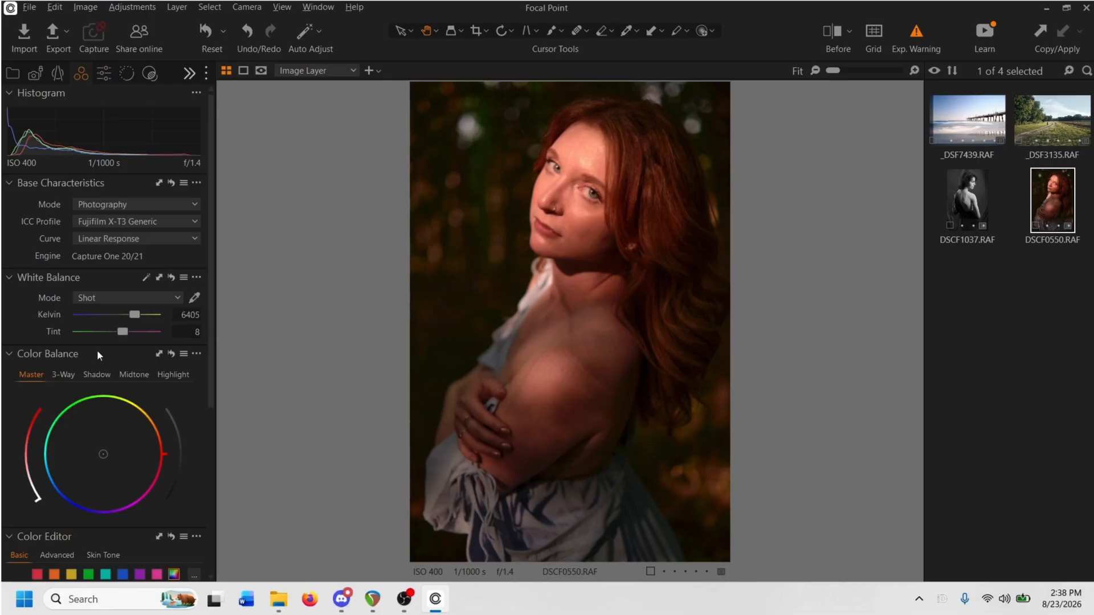
left_click(178, 293)
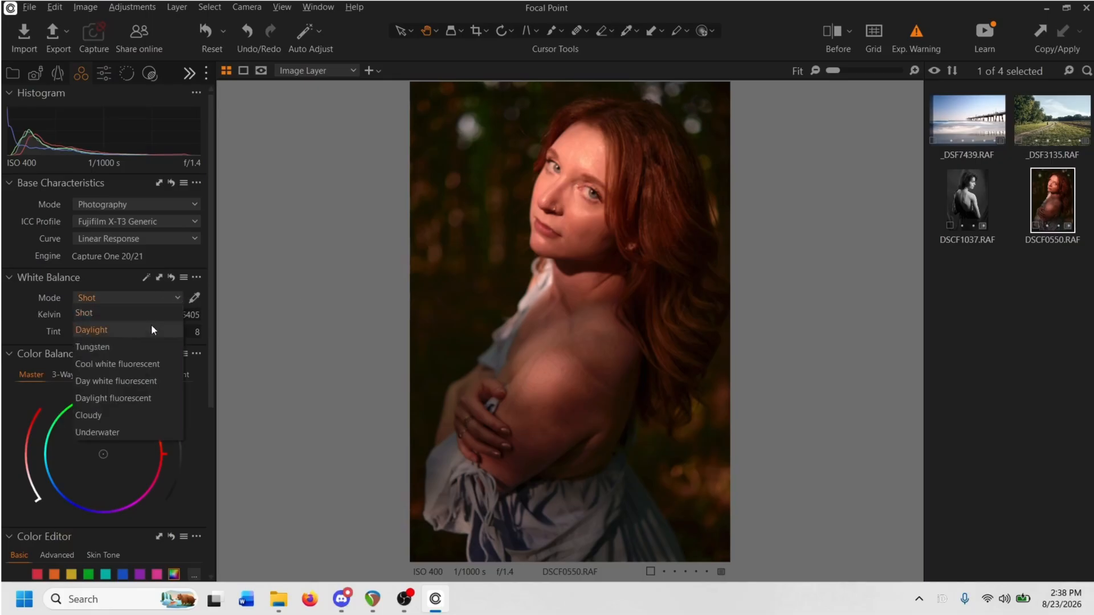
left_click(152, 324)
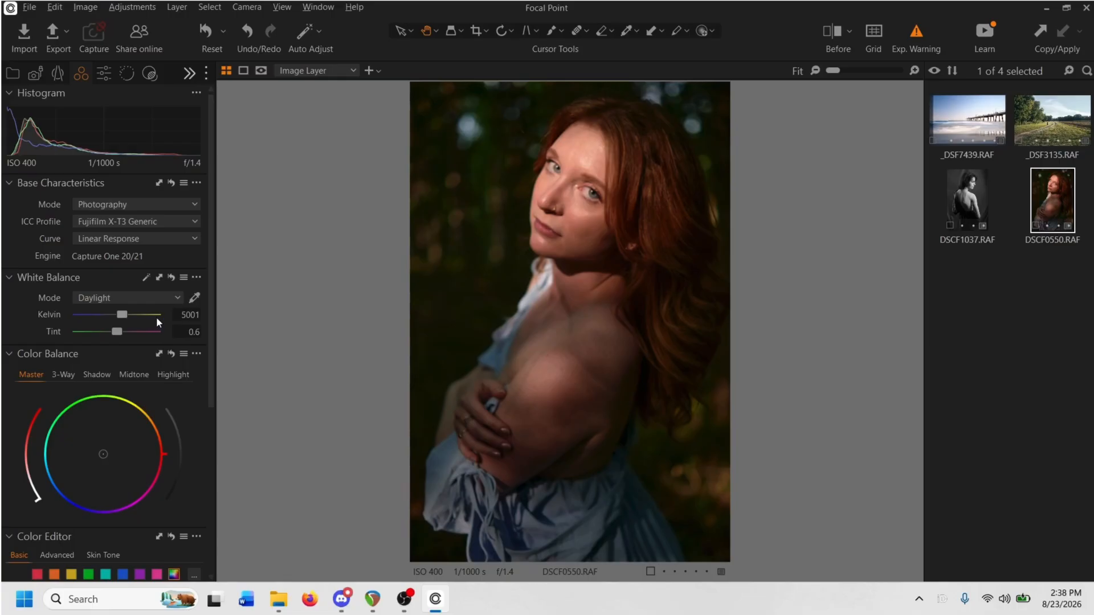
left_click(166, 297)
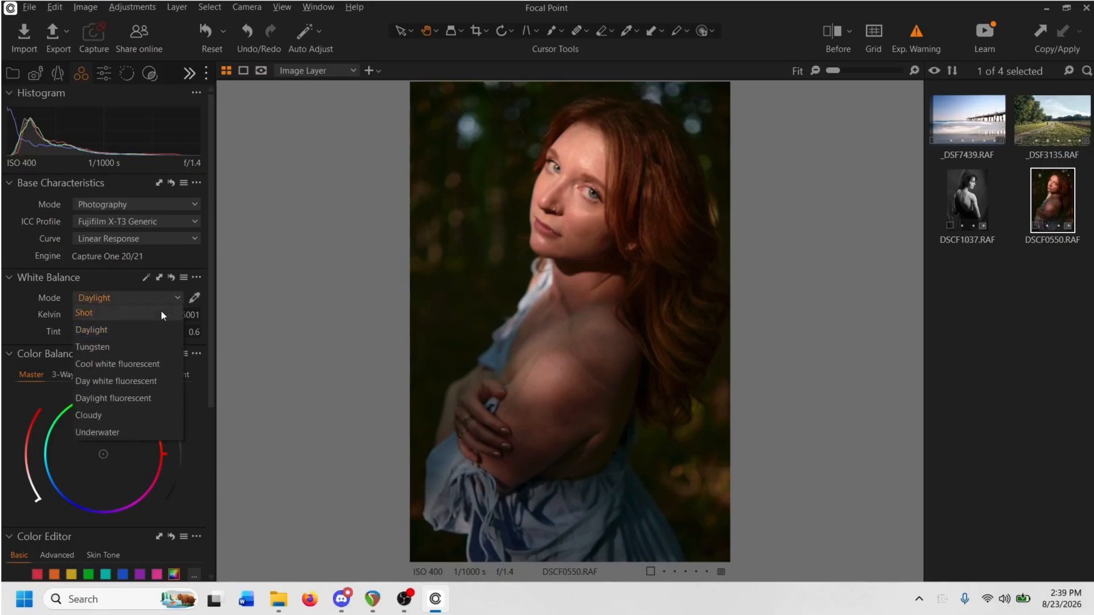
left_click(161, 315)
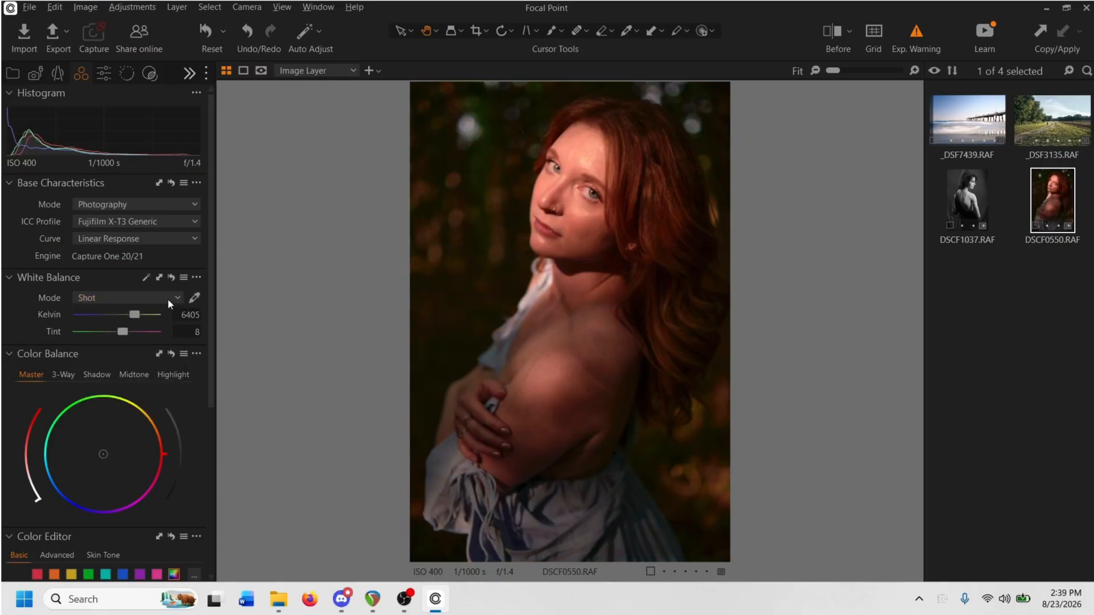
left_click(167, 297)
left_click(159, 323)
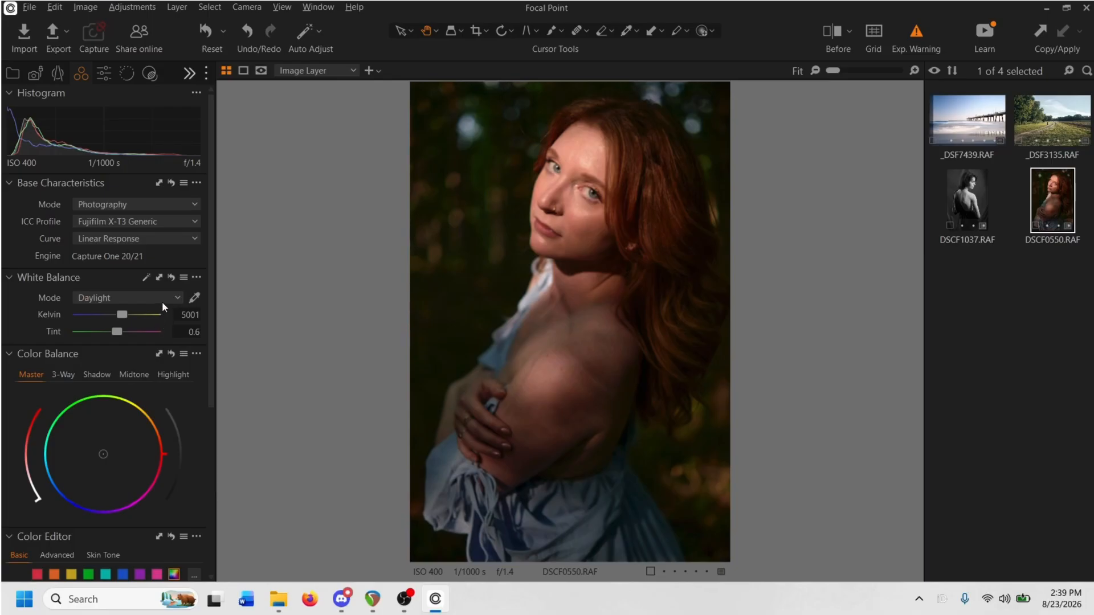
left_click(162, 301)
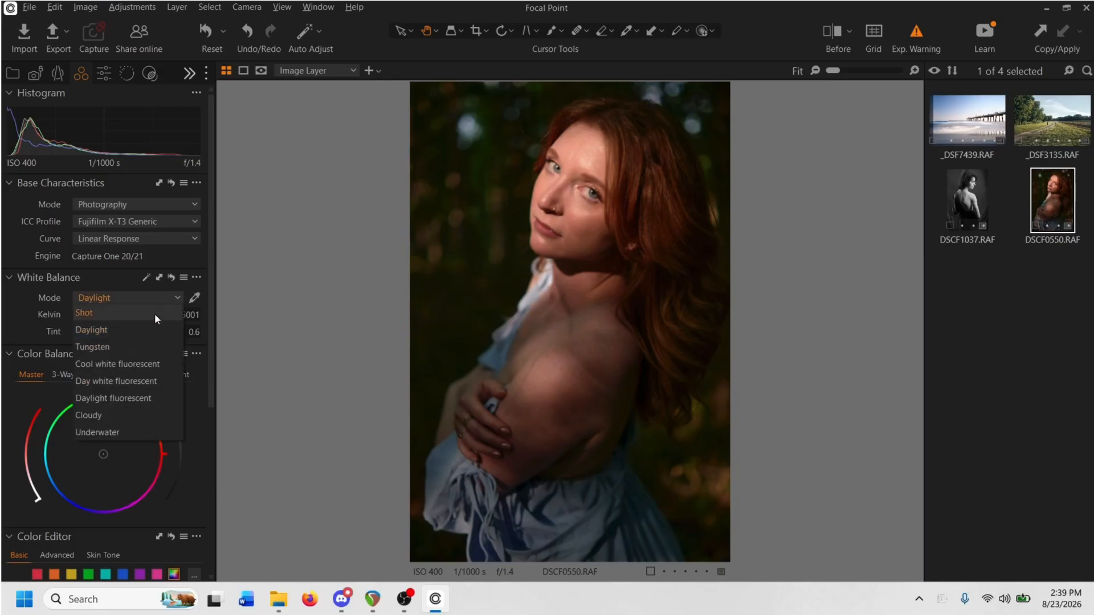
left_click(153, 316)
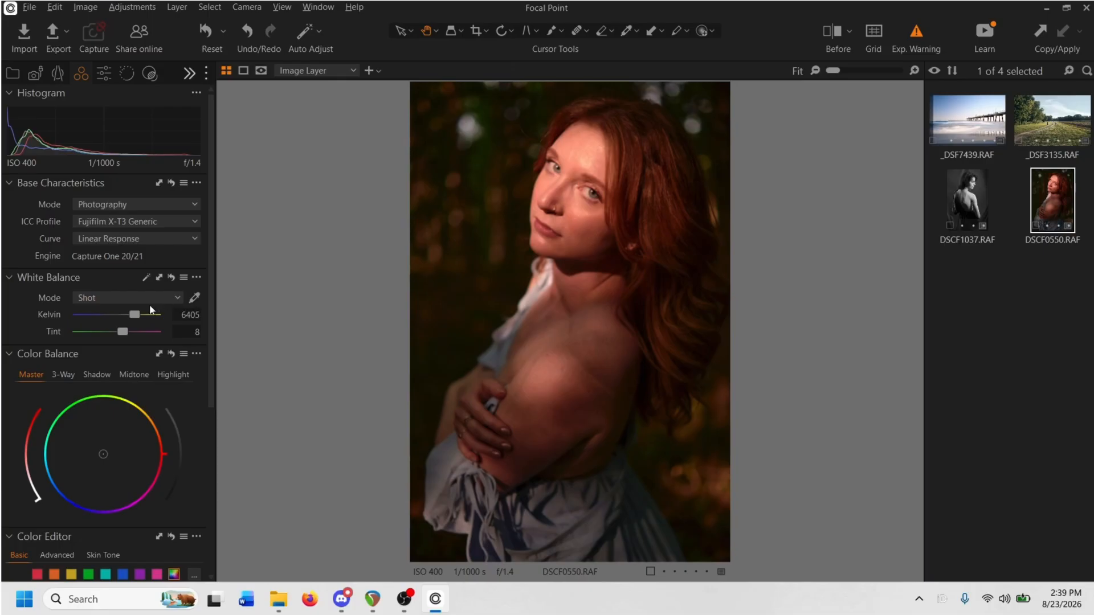
- Cool the portrait's white balance by lowering Kelvin to 5575
scroll(146, 313, "down", 5)
scroll(145, 310, "down", 5)
scroll(136, 315, "down", 5)
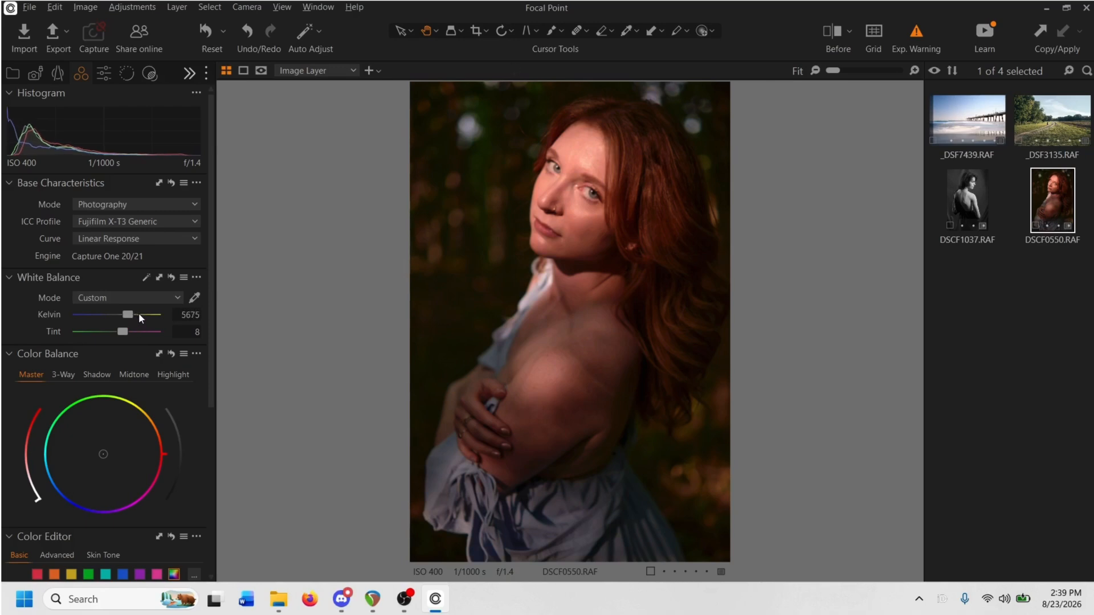
scroll(139, 313, "down", 2)
- Tint the Color Balance shadows blue at reduced saturation and fine-tune the shadow lightness
left_click_drag(212, 289, 217, 328)
left_click(98, 312)
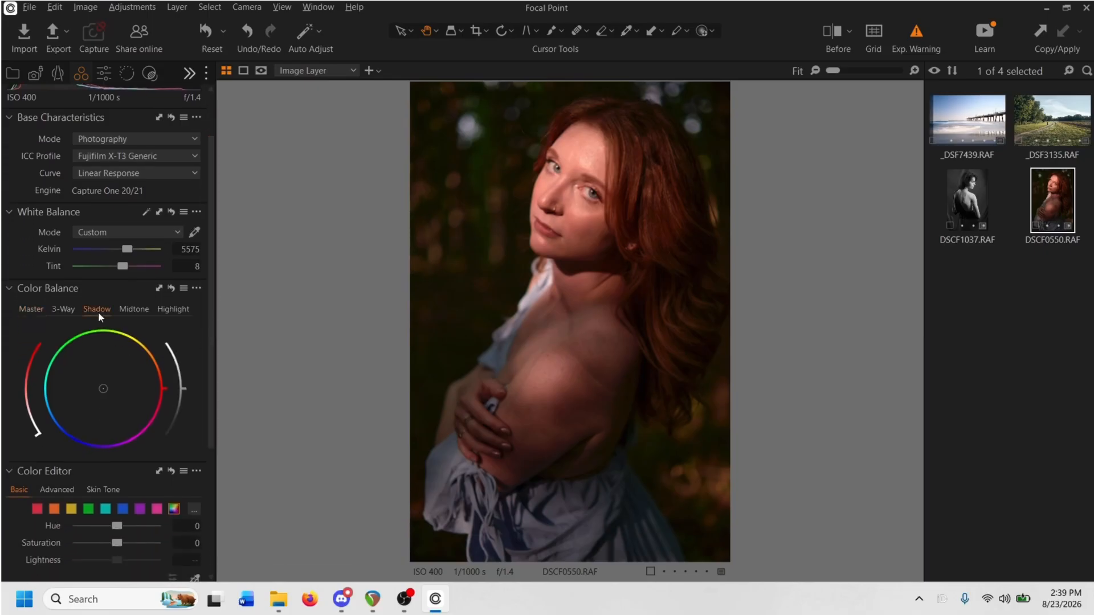
left_click(57, 425)
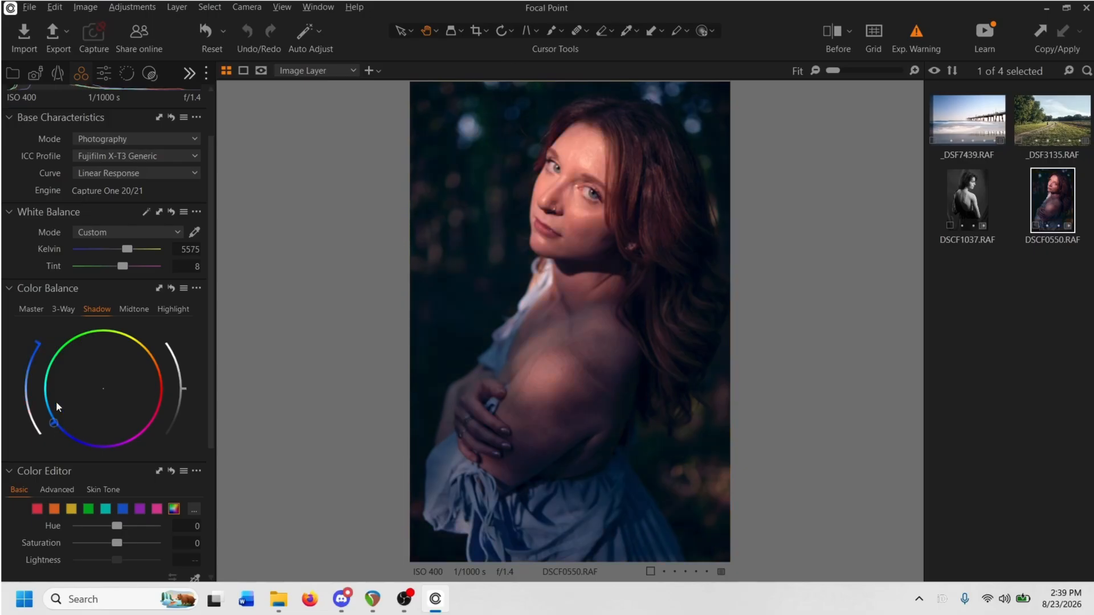
left_click_drag(37, 342, 45, 391)
left_click_drag(186, 392, 184, 382)
mouse_move(52, 426)
left_mouse_down()
mouse_move(54, 408)
mouse_move(61, 426)
left_mouse_up()
mouse_move(23, 385)
left_mouse_down()
mouse_move(36, 360)
mouse_move(28, 388)
left_mouse_up()
- Tint the Color Balance midtones orange and reduce the tint's saturation to a subtle amount
left_click(134, 309)
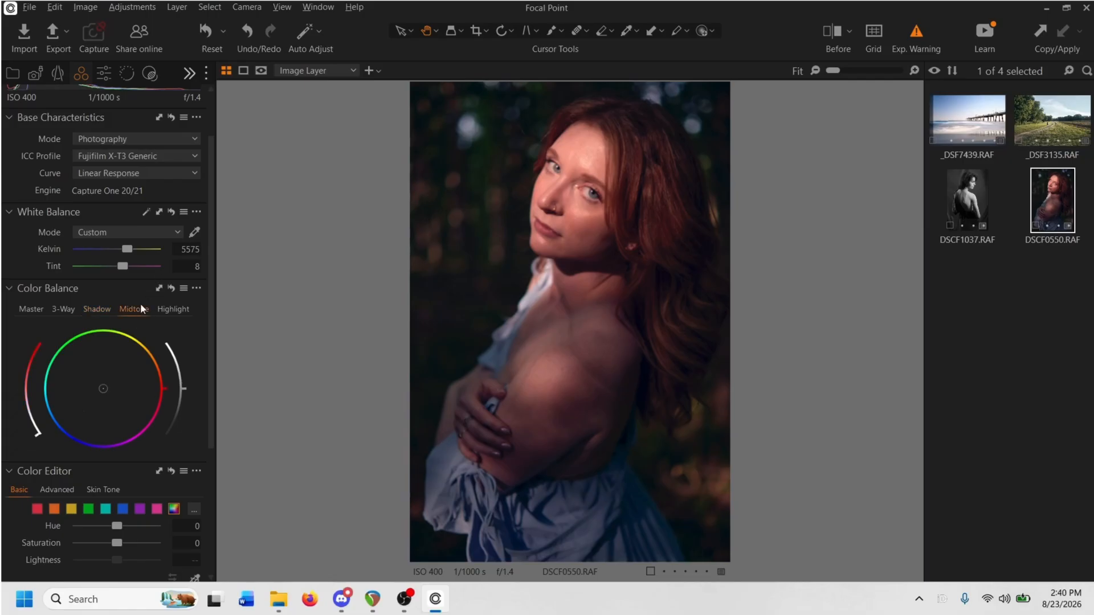
left_click(161, 369)
left_click_drag(40, 432, 29, 405)
left_click_drag(29, 390, 32, 363)
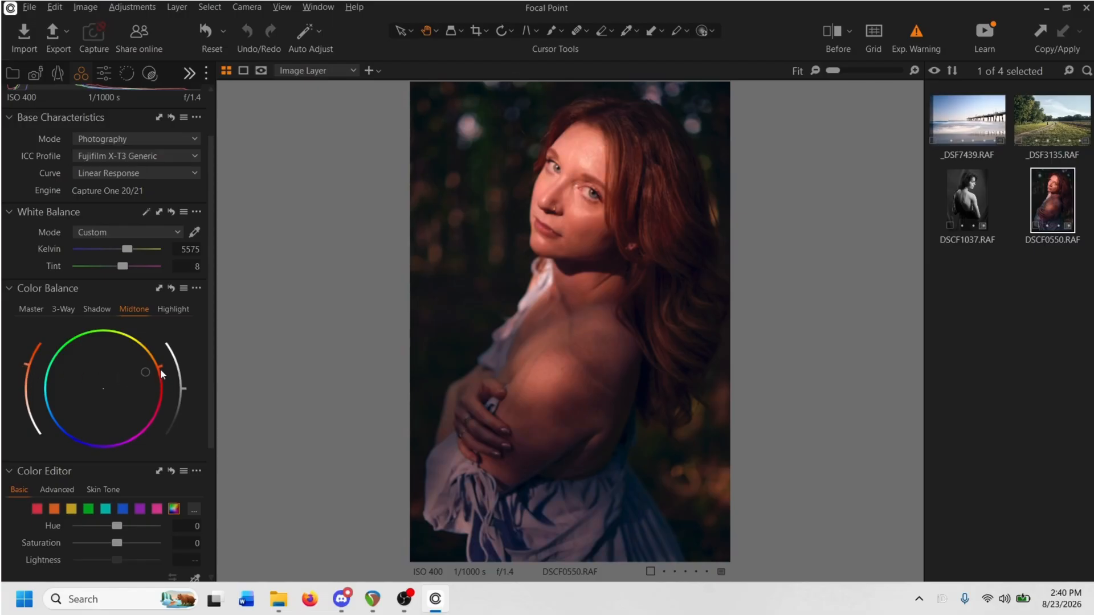
mouse_move(162, 371)
left_mouse_down()
mouse_move(154, 380)
mouse_move(153, 361)
mouse_move(162, 371)
left_mouse_up()
left_click_drag(27, 369, 26, 416)
- Lower the saturation of the greens and fine-tune their hue in the Color Editor, and return to the exposure adjustments
scroll(210, 304, "down", 3)
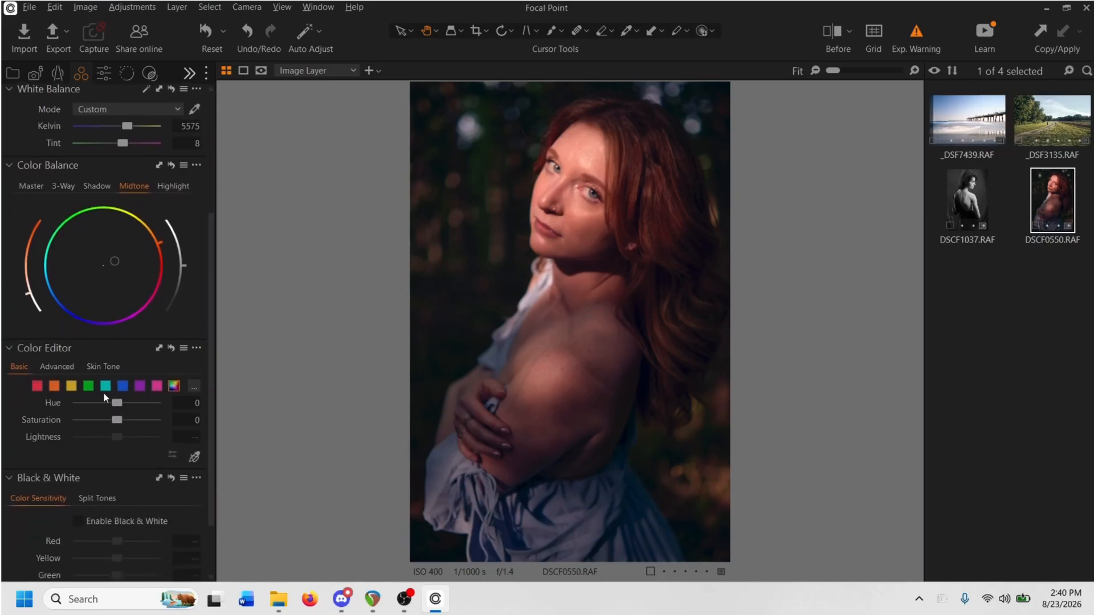
left_click(89, 387)
left_click_drag(117, 419, 106, 420)
left_click_drag(117, 403, 116, 406)
left_click_drag(210, 364, 211, 163)
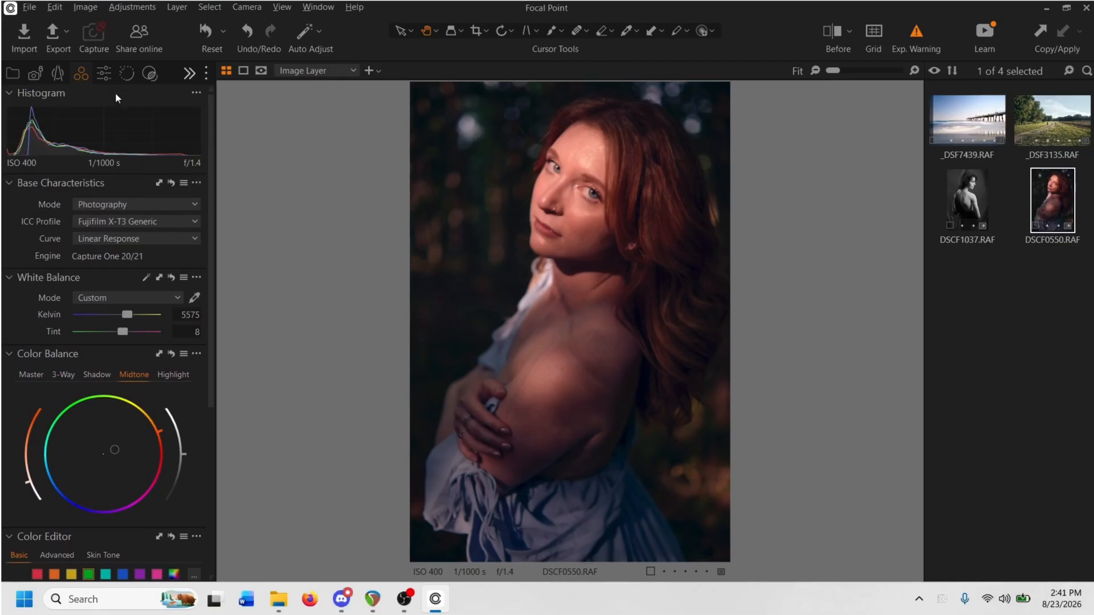
left_click(103, 74)
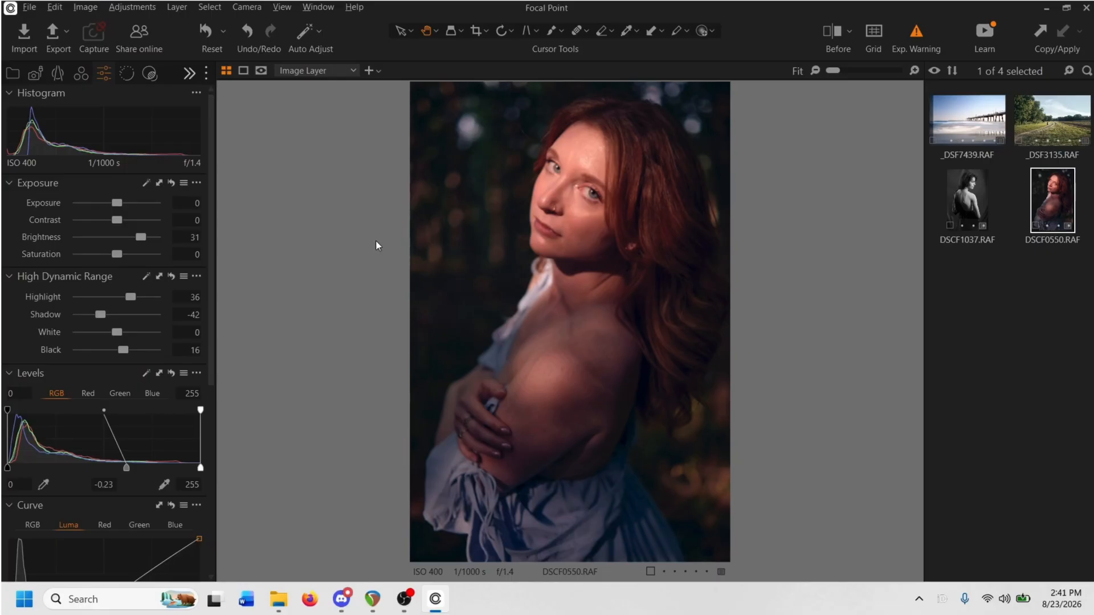
- Try the viewer background in Black and White, and return it to Medium
right_click(808, 159)
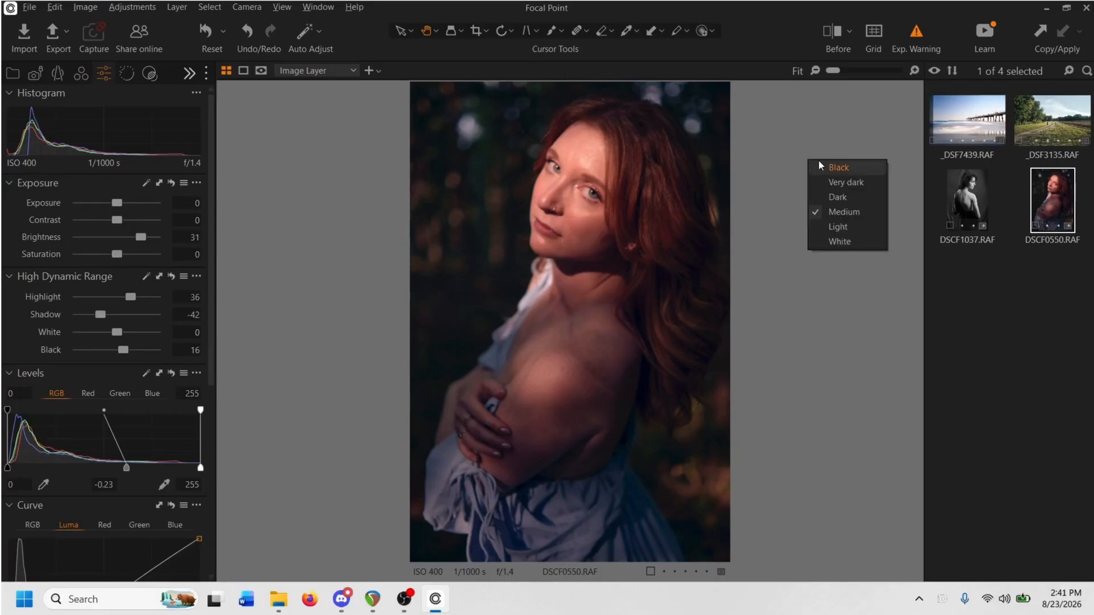
left_click(813, 164)
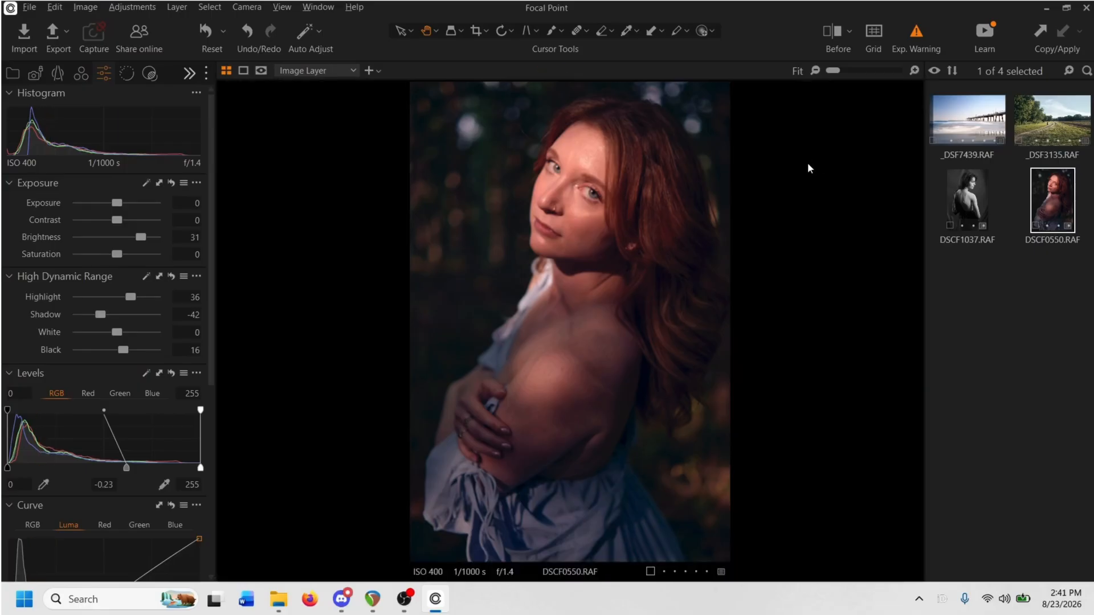
right_click(808, 162)
left_click(844, 242)
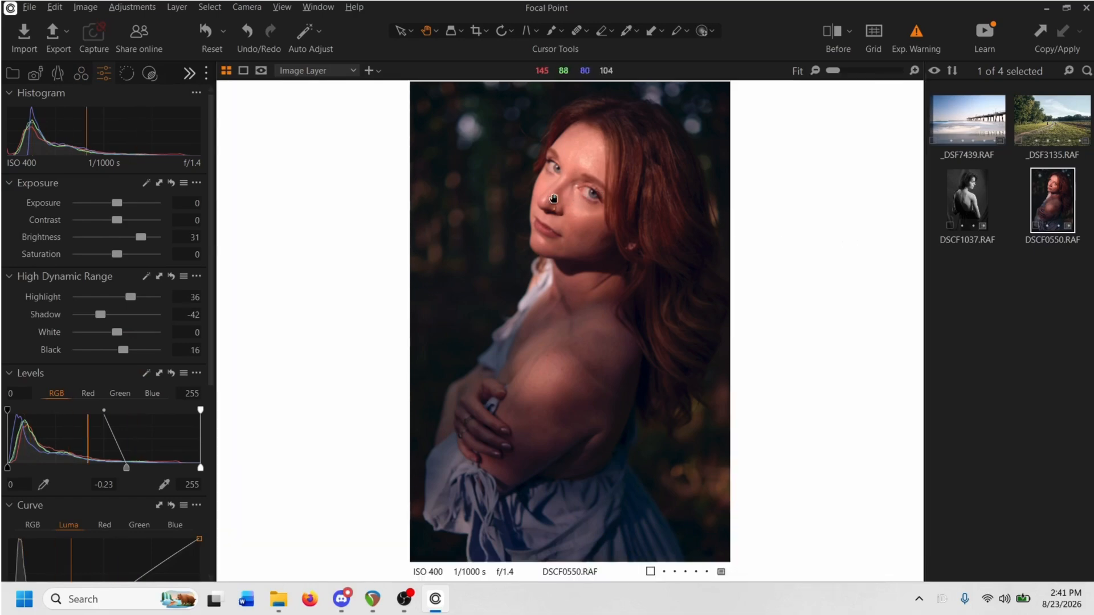
right_click(318, 199)
left_click(360, 250)
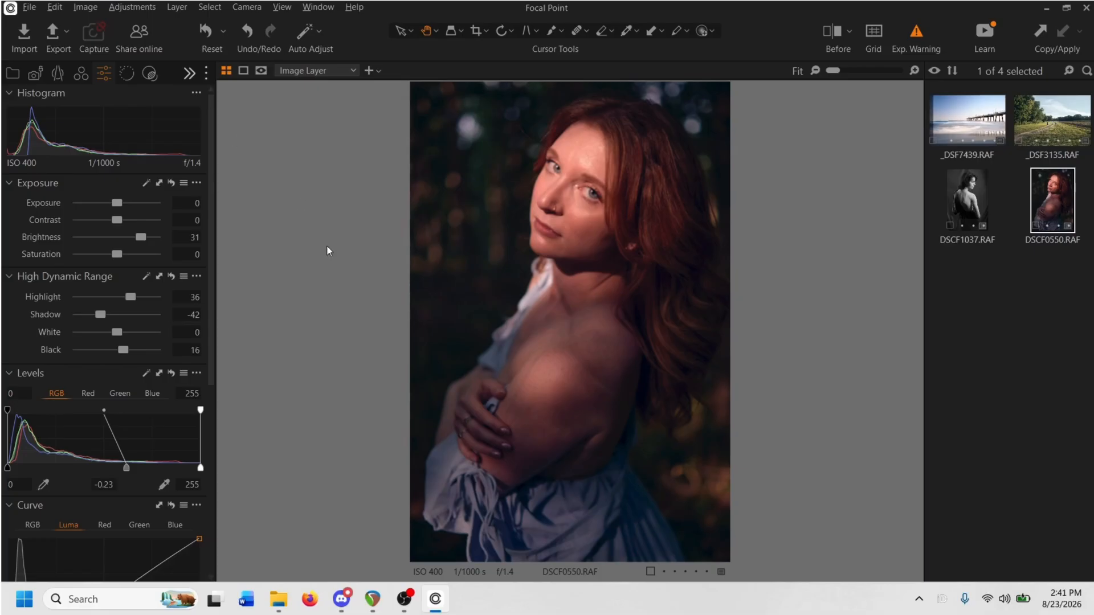
- Crop the portrait to a 4x5 aspect ratio, with the frame moved up to the photo's top edge
key("c")
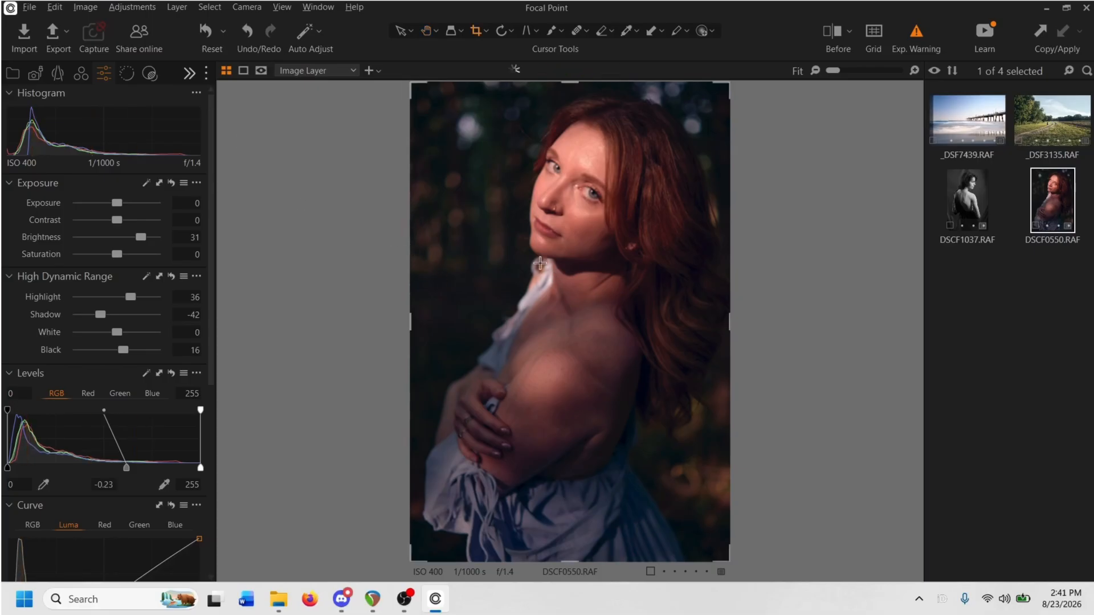
right_click(502, 219)
left_click(508, 219)
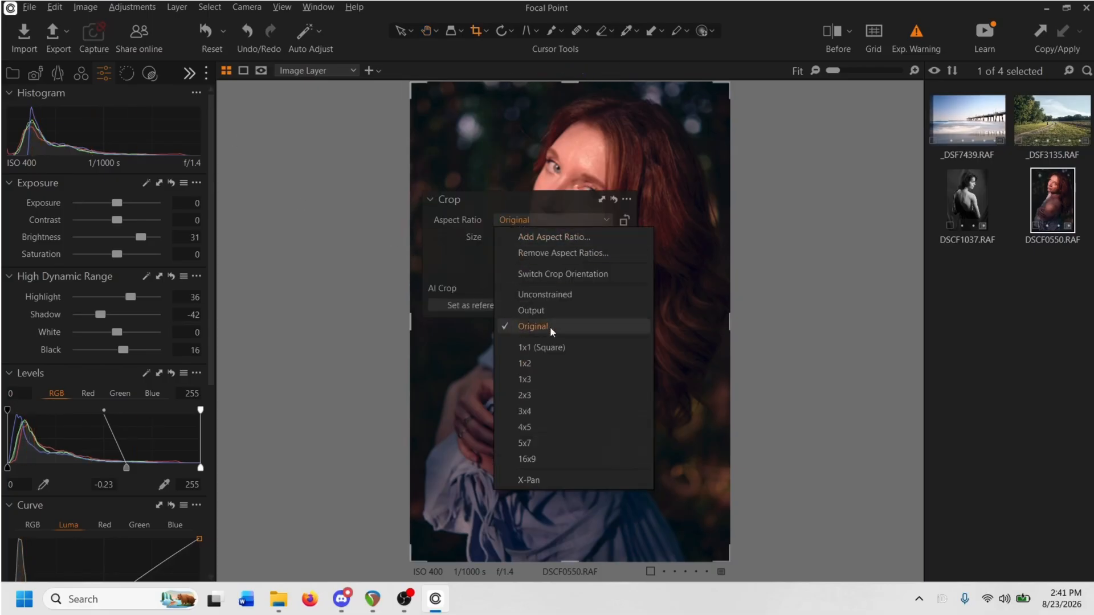
left_click(567, 426)
left_click_drag(691, 362, 677, 258)
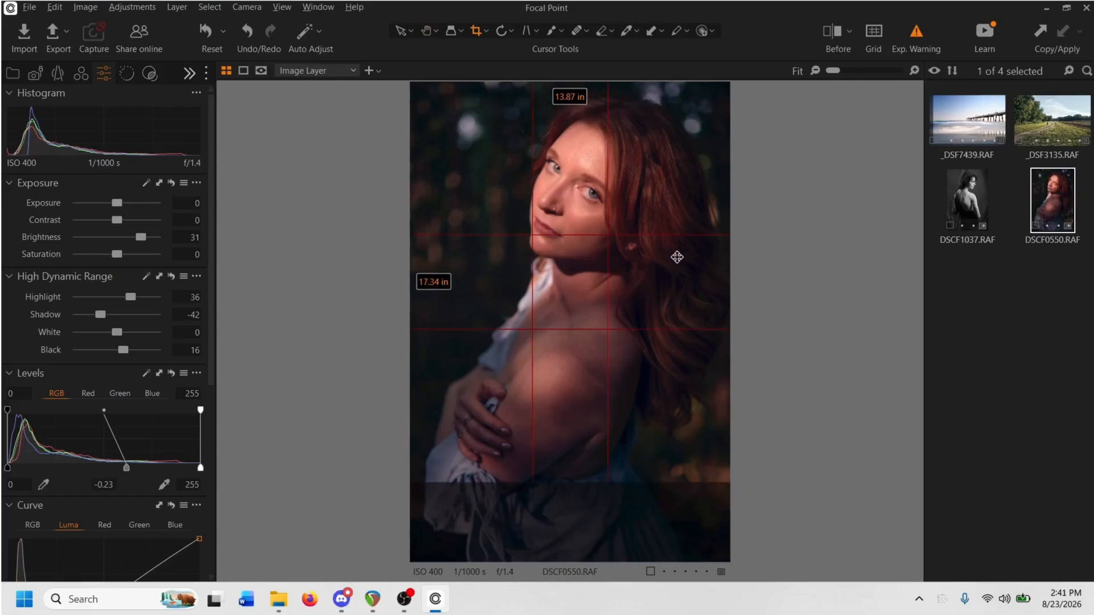
key("h")
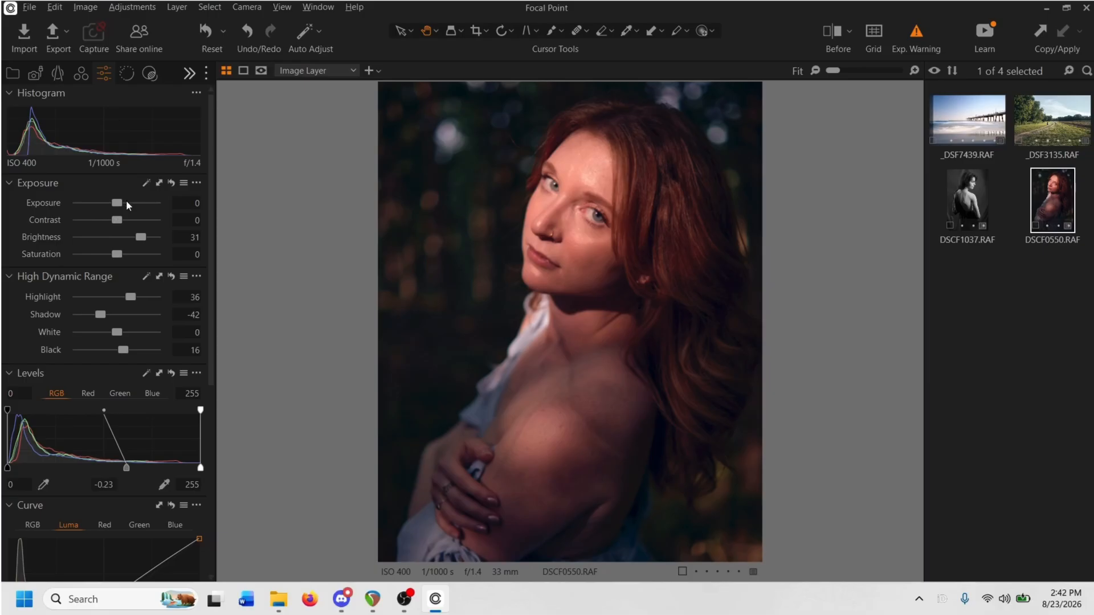
- Set the portrait's Exposure to 0.1, the Levels midtone to -0.11 and the Contrast to 7
scroll(126, 201, "up", 2)
scroll(126, 200, "down", 1)
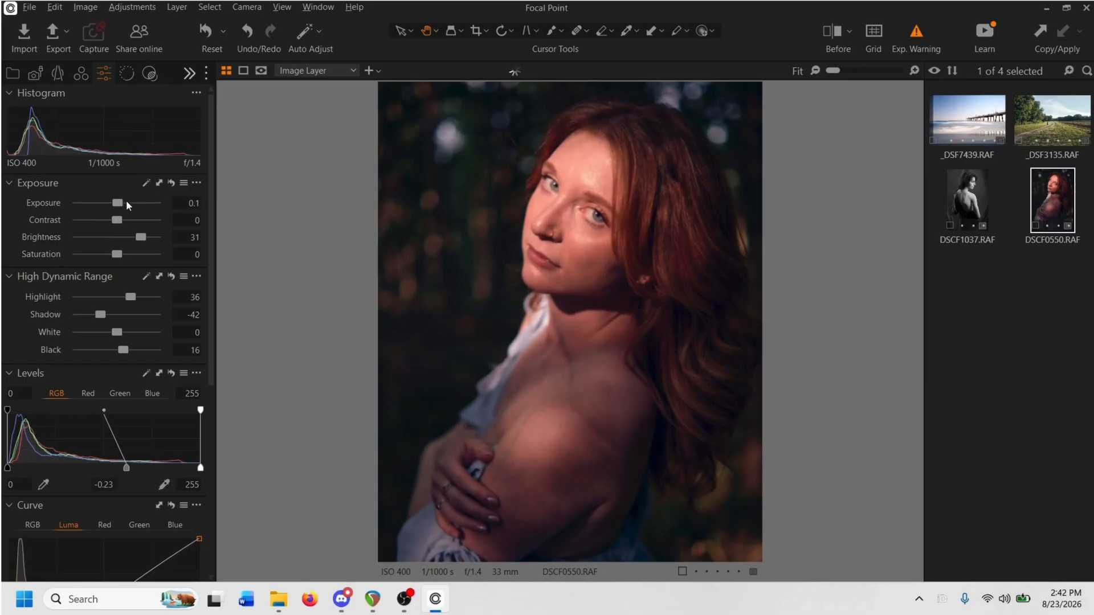
left_click_drag(128, 468, 117, 467)
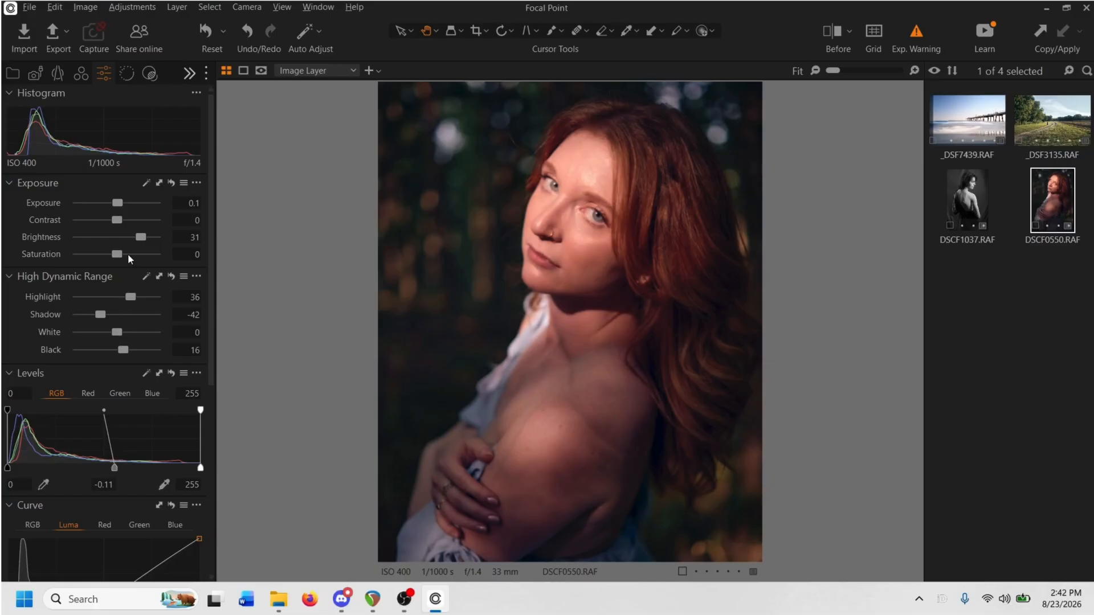
scroll(125, 221, "up", 7)
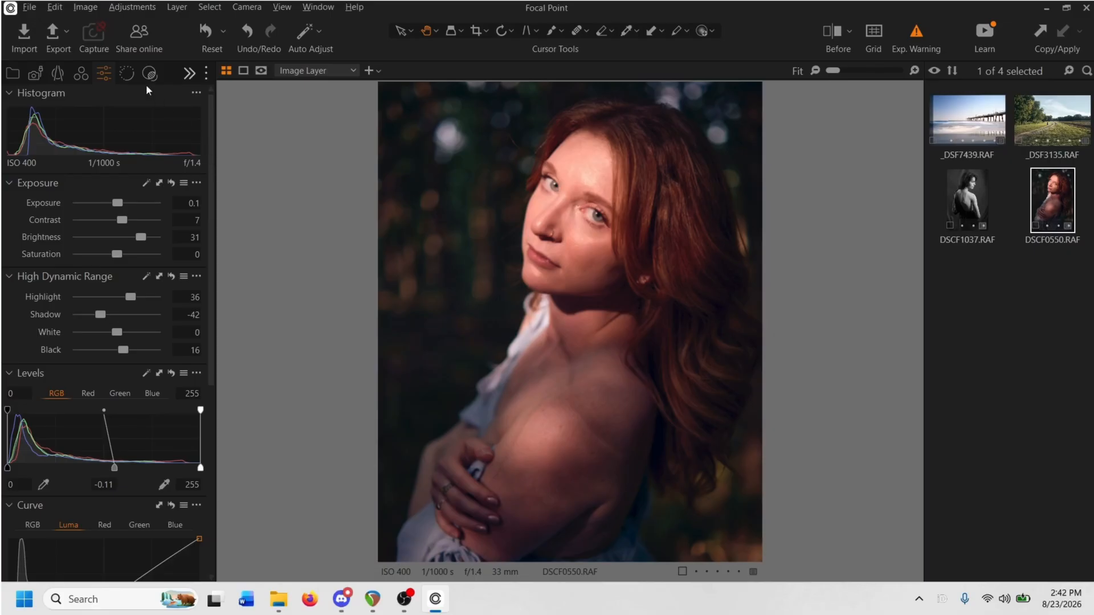
- Try the Iris Enhance style brush on the iris of the eye nearest the hair, zoomed in to 200%
left_click(127, 73)
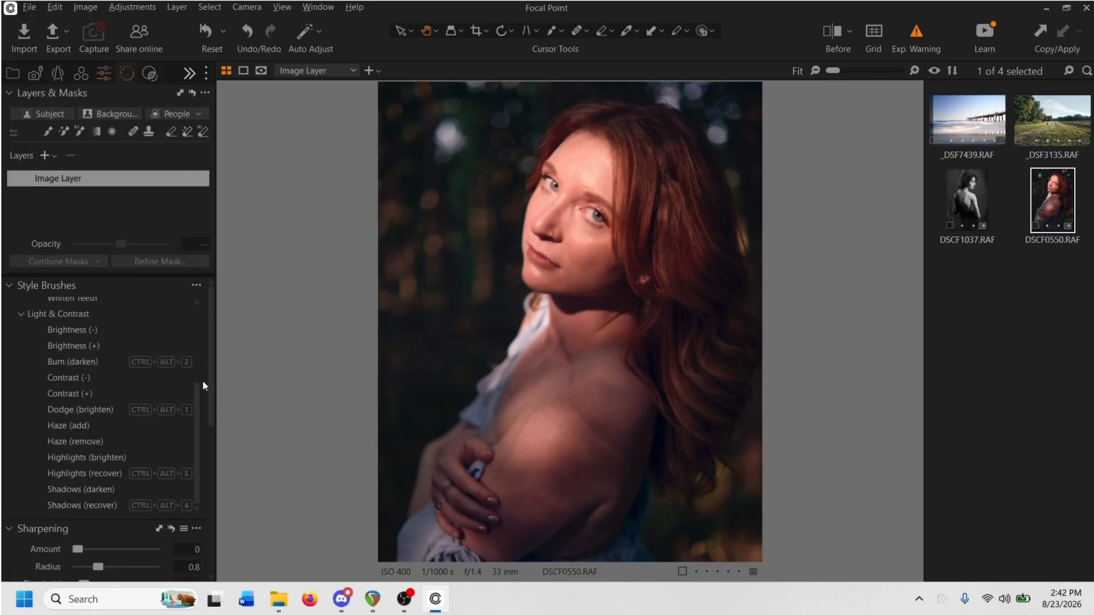
scroll(171, 359, "up", 3)
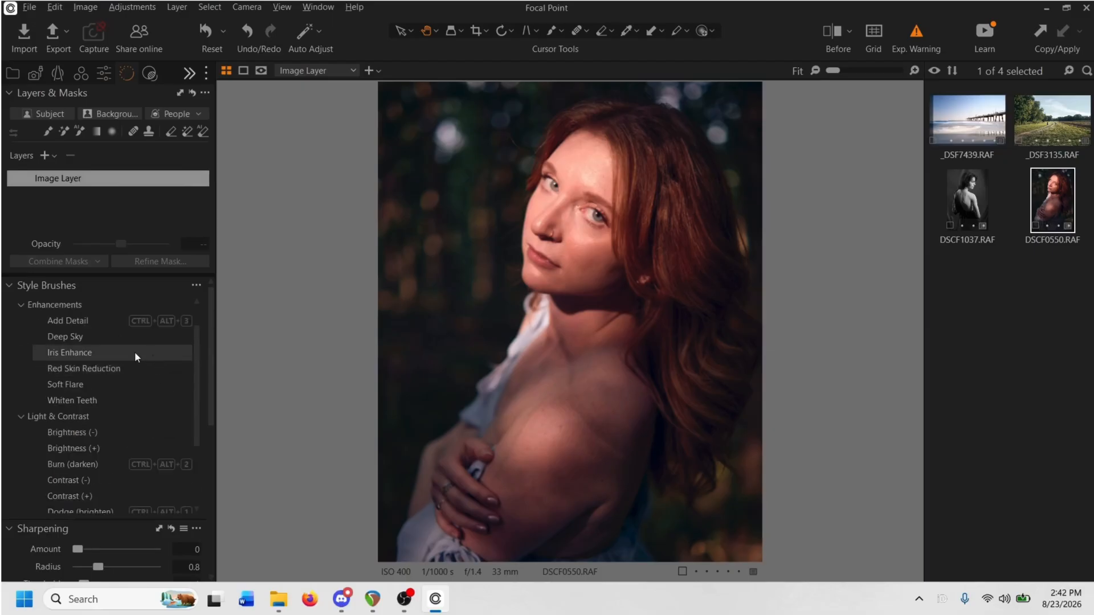
left_click(105, 354)
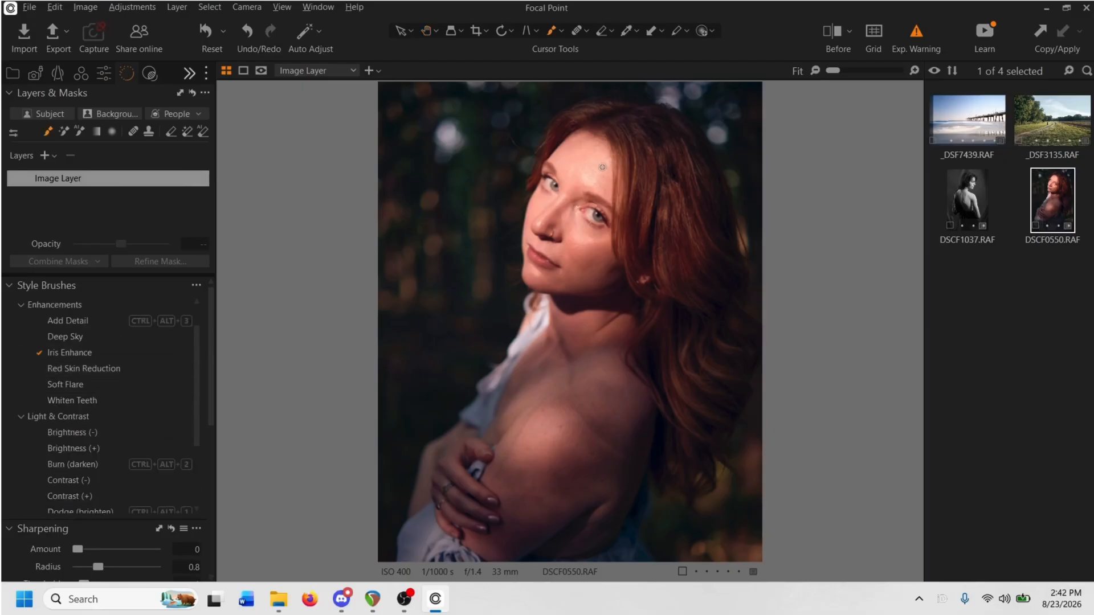
scroll(607, 226, "up", 3)
scroll(607, 225, "up", 2)
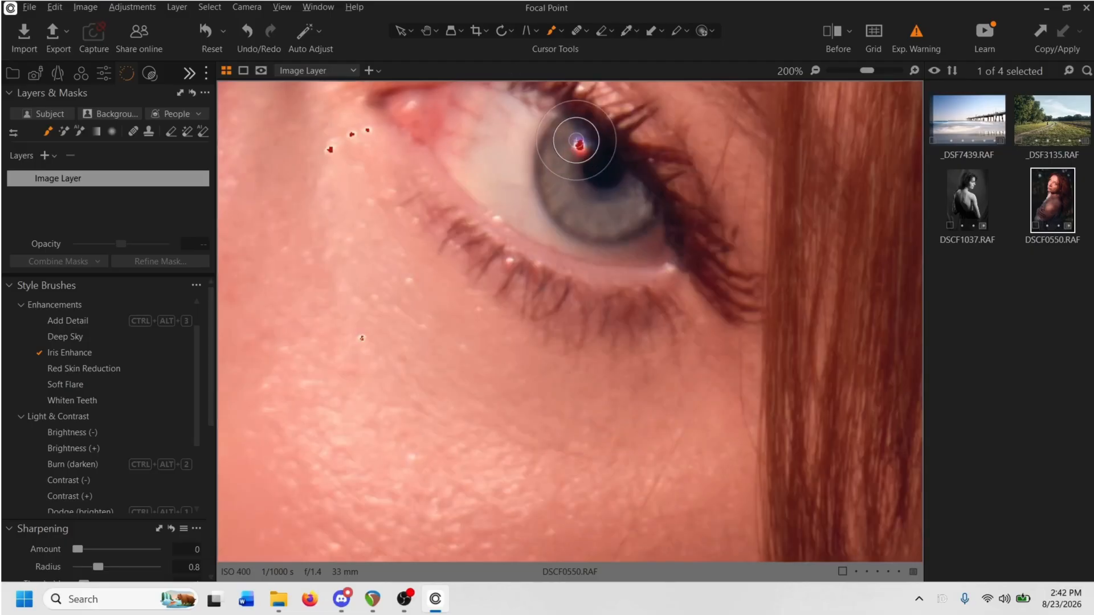
left_click(580, 143)
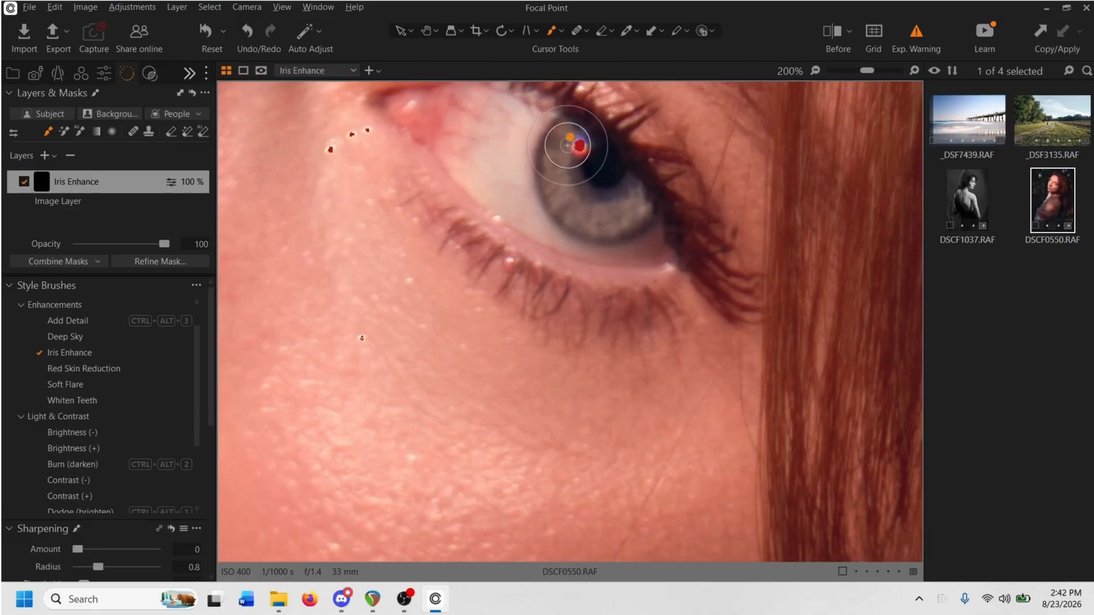
- Brush Iris Enhance over the iris of the other eye and return to a view of the whole face
scroll(487, 162, "down", 4)
scroll(487, 91, "up", 3)
scroll(488, 88, "up", 1)
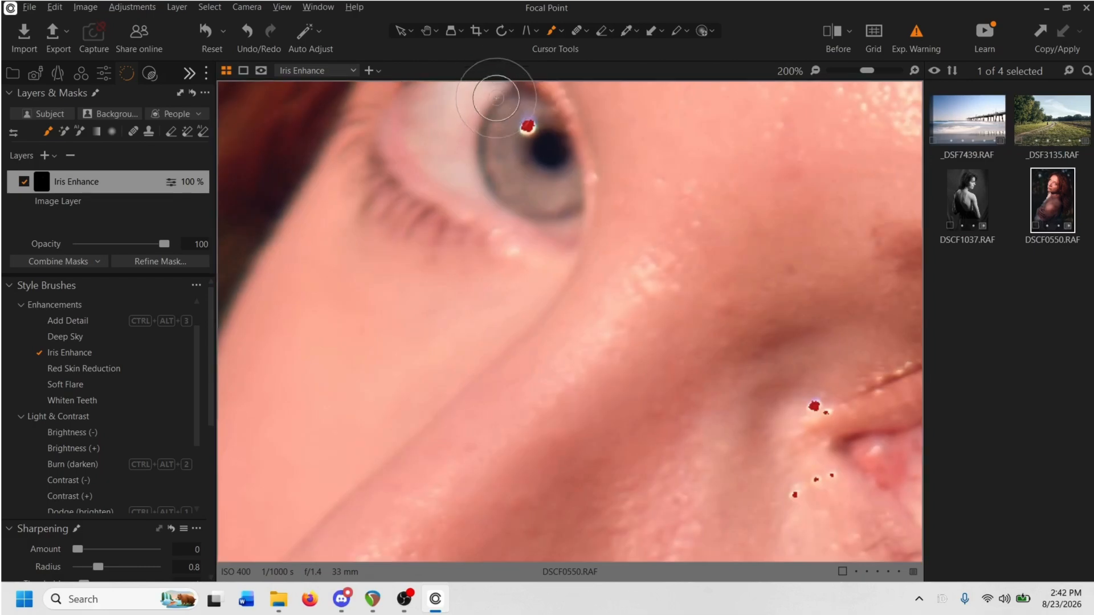
scroll(522, 116, "up", 1)
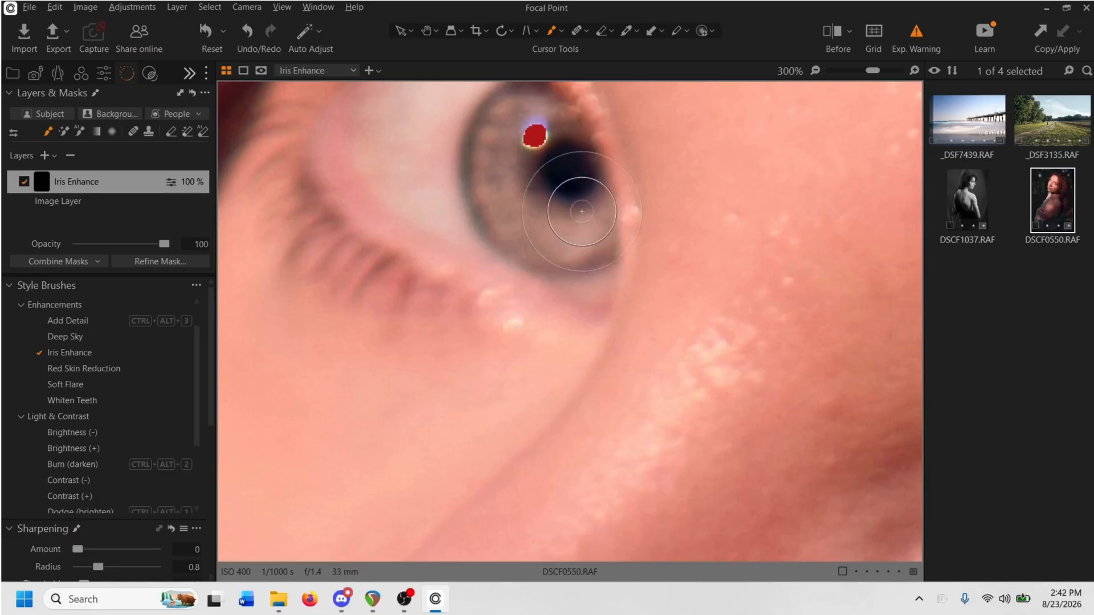
scroll(561, 193, "down", 7)
scroll(625, 181, "up", 2)
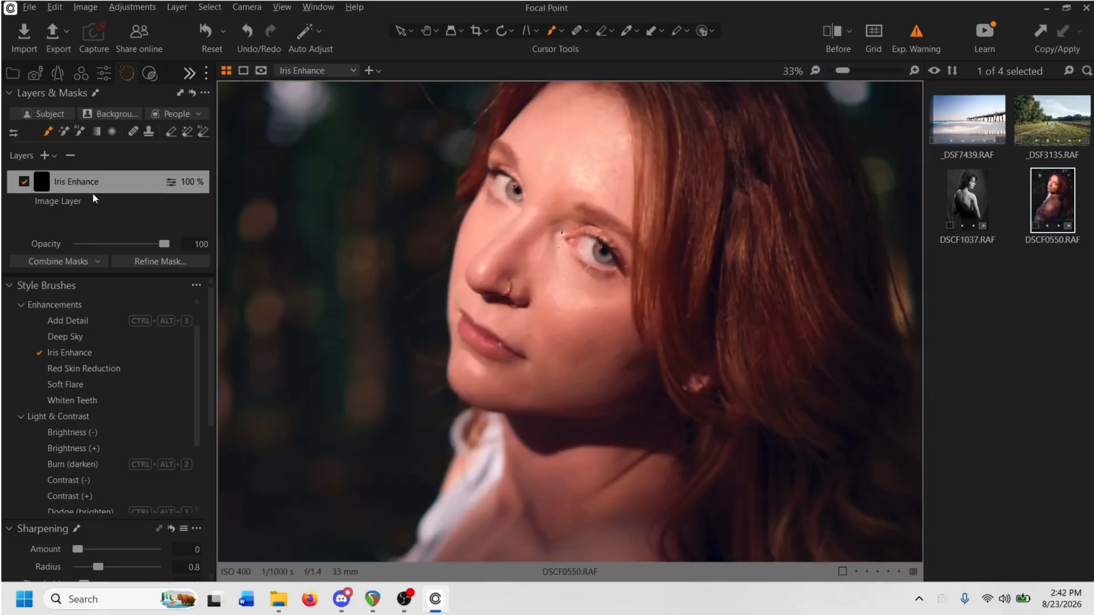
- Compare the portrait with and without the Iris Enhance layer, and delete that layer
left_click(25, 184)
left_click(24, 182)
left_click(24, 182)
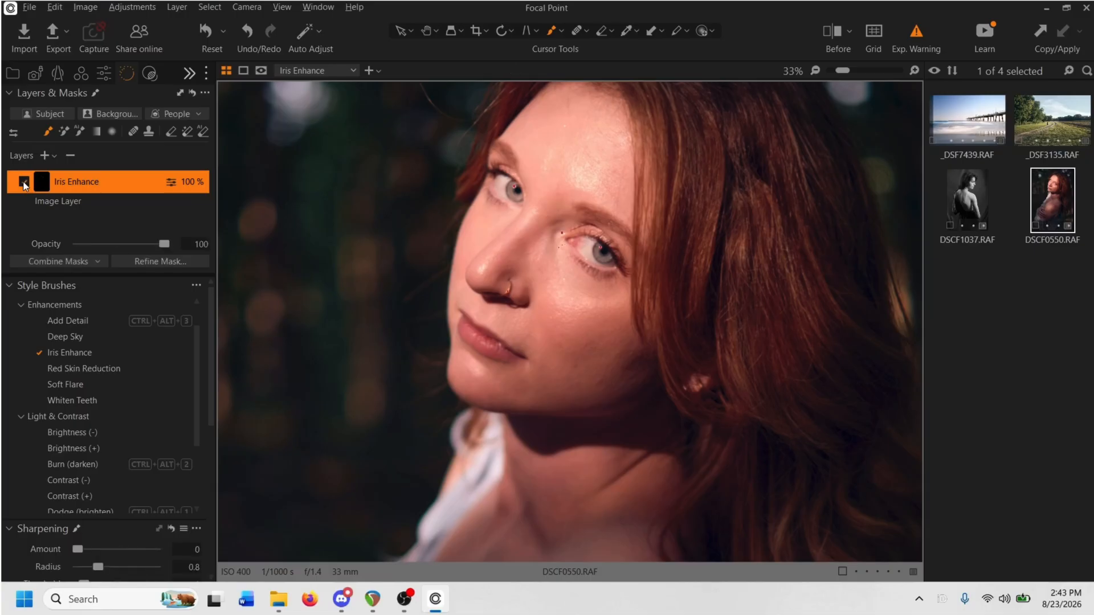
left_click(70, 155)
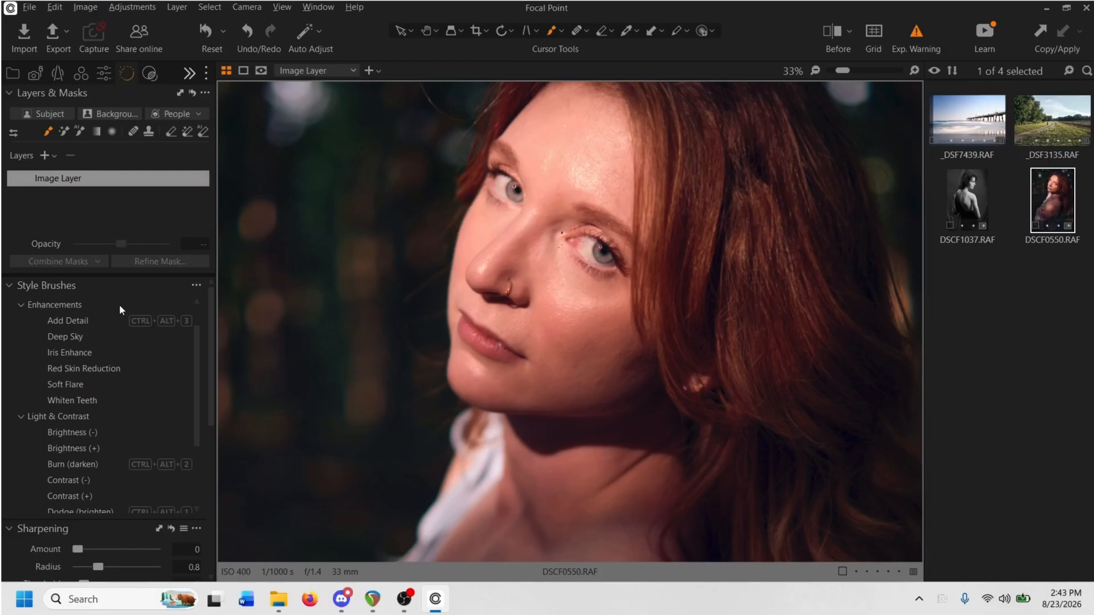
- Try the Saturation (+) style brush from the Color group on the irises of both eyes
scroll(79, 358, "up", 2)
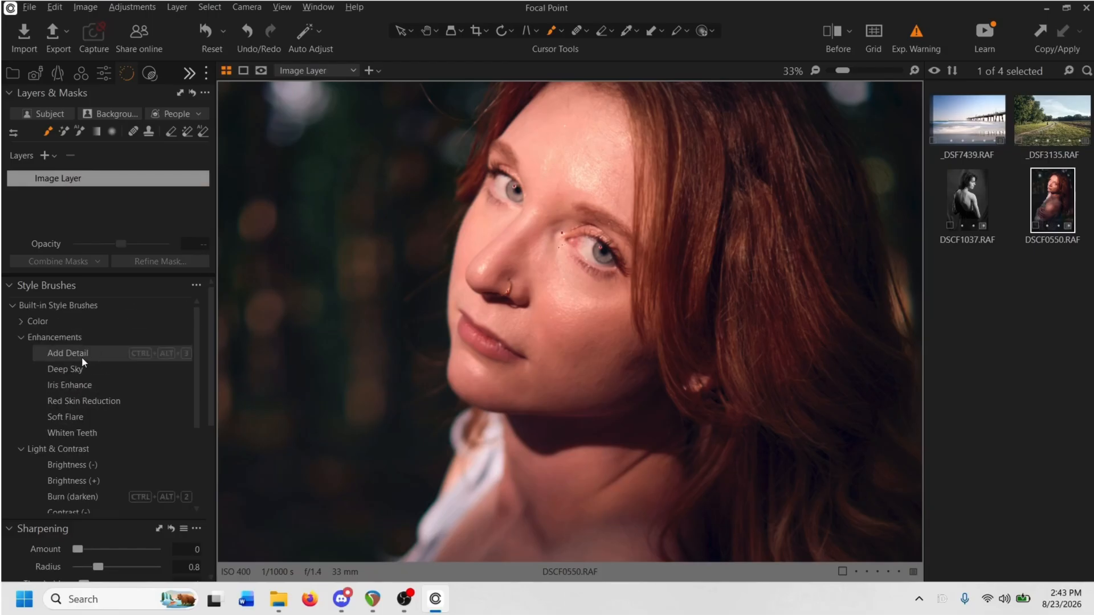
left_click(41, 322)
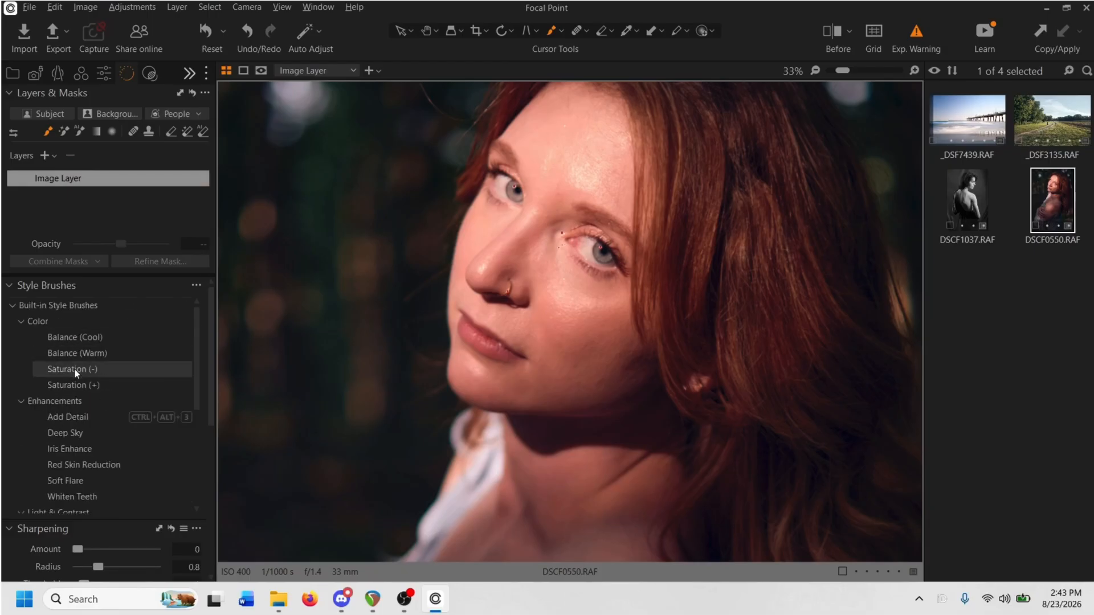
left_click(85, 385)
scroll(518, 191, "up", 3)
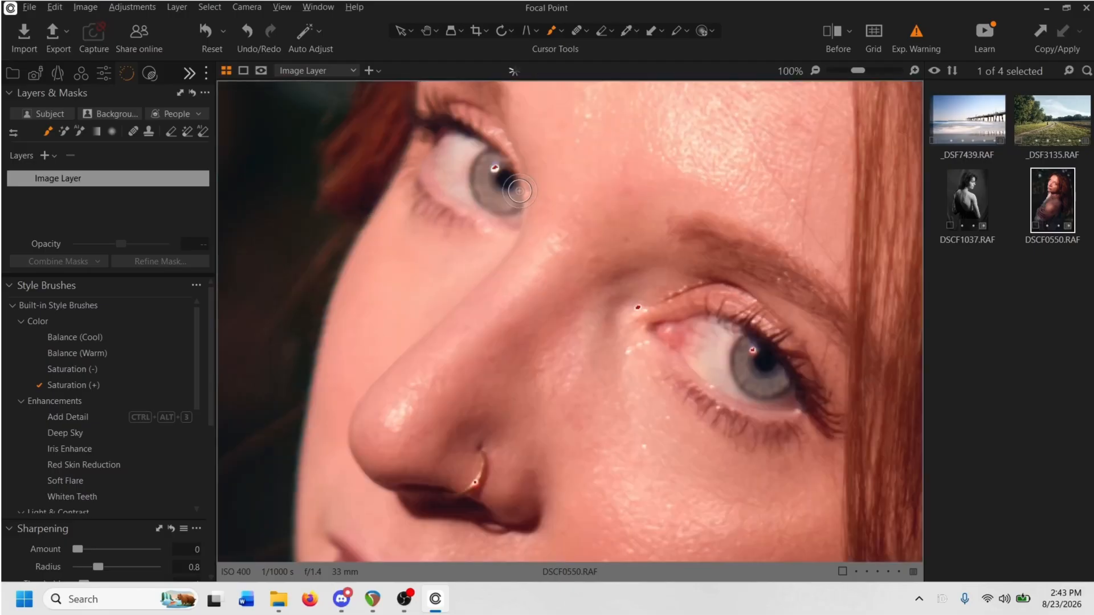
scroll(519, 191, "up", 2)
mouse_move(478, 134)
left_mouse_down()
mouse_move(455, 156)
mouse_move(488, 152)
mouse_move(501, 195)
left_mouse_up()
scroll(501, 195, "down", 3)
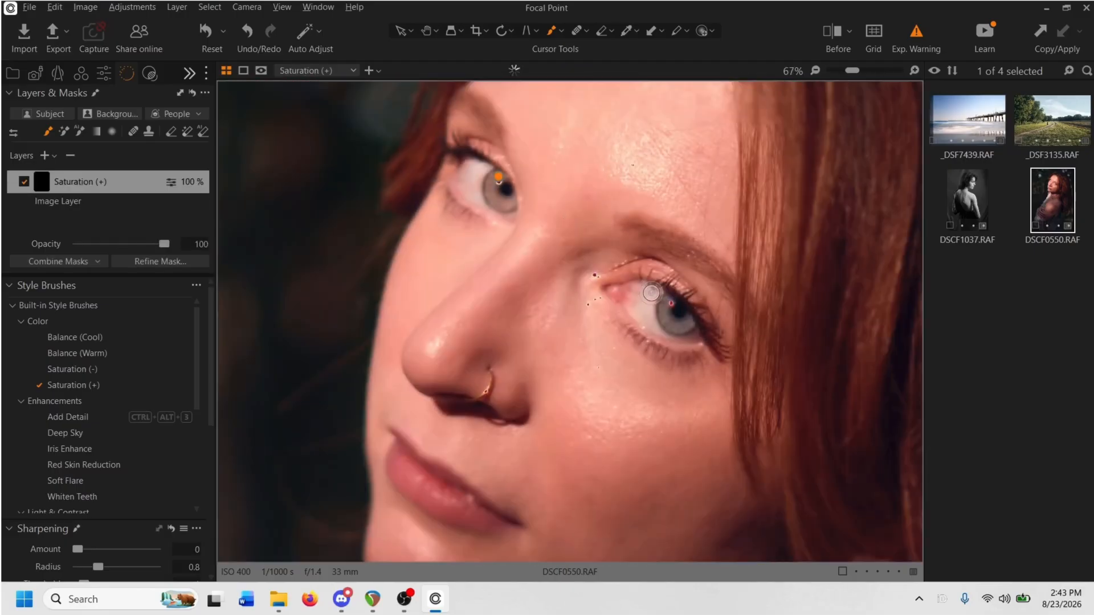
scroll(717, 321, "up", 2)
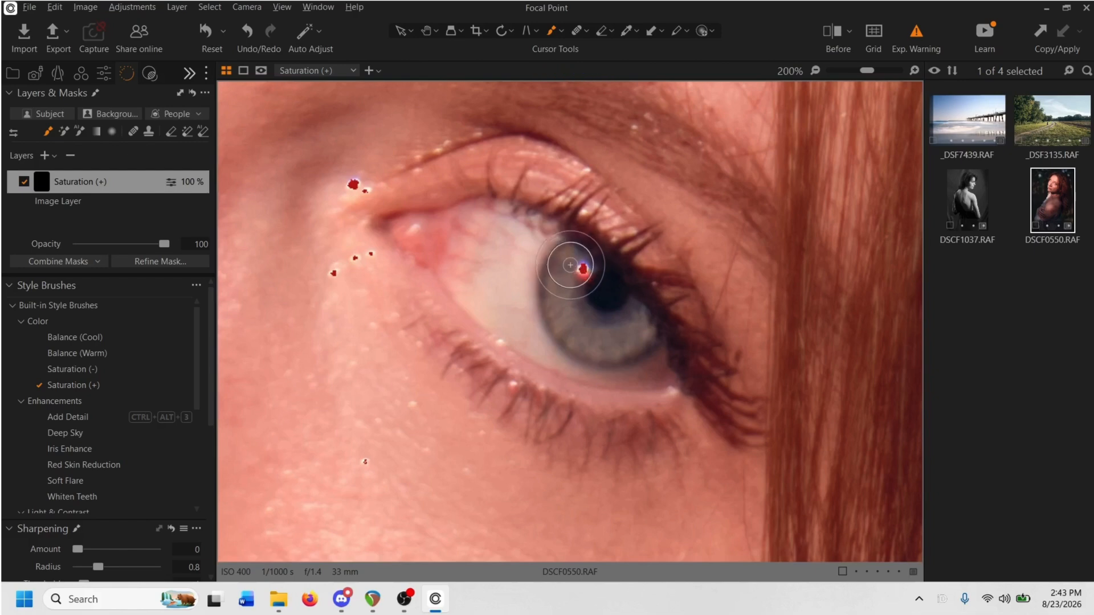
mouse_move(571, 265)
left_mouse_down()
mouse_move(576, 314)
mouse_move(611, 330)
mouse_move(637, 317)
mouse_move(616, 336)
left_mouse_up()
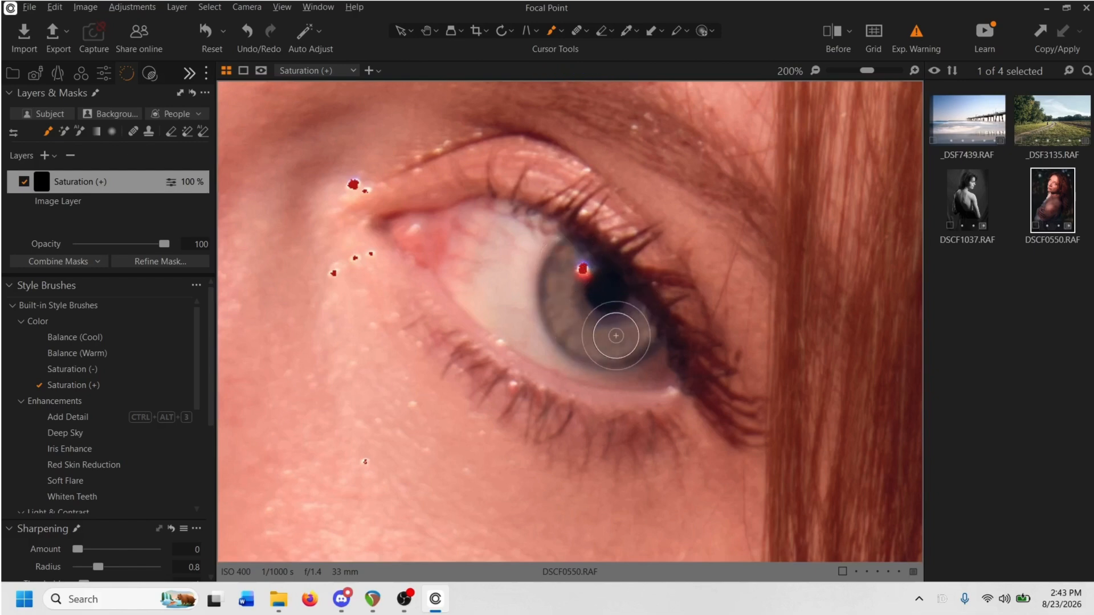
scroll(555, 277, "down", 3)
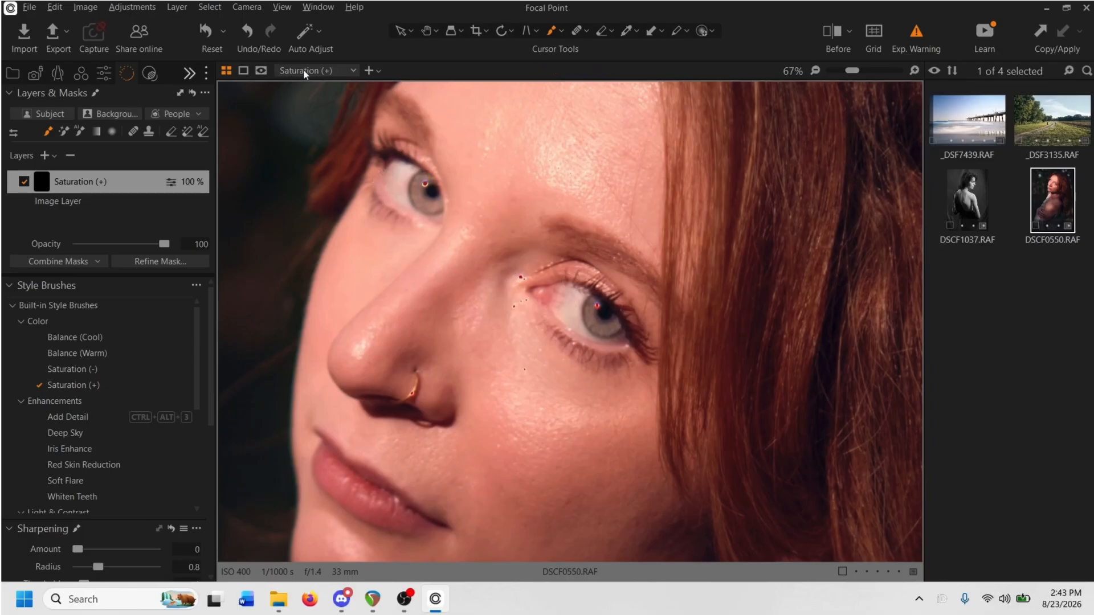
- Try a strong blue tint in the Color Balance master wheel on the Saturation (+) iris layer
left_click(79, 75)
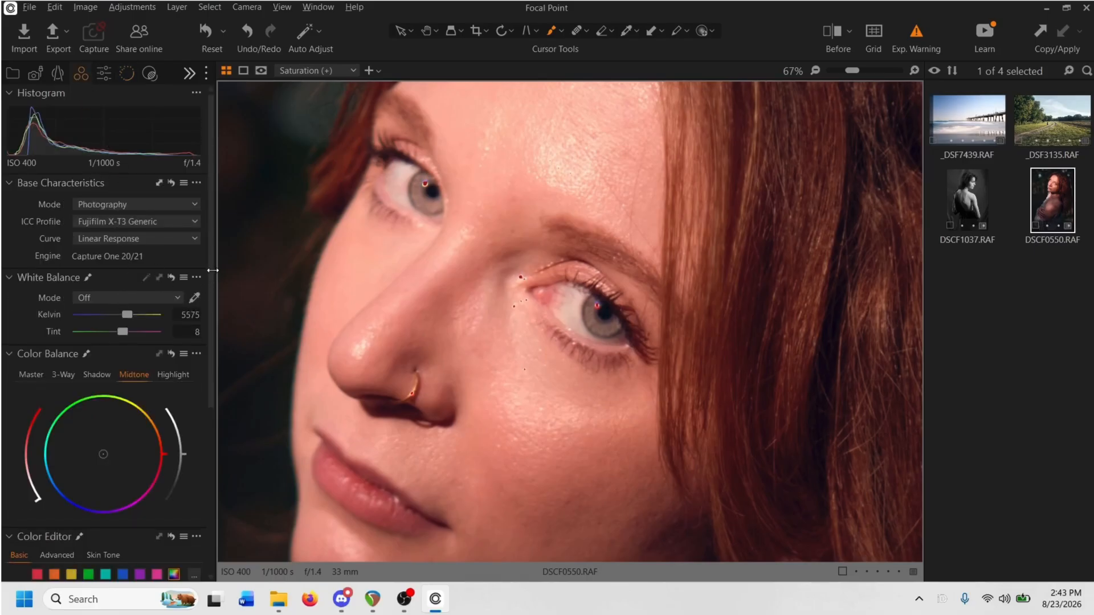
scroll(143, 294, "down", 3)
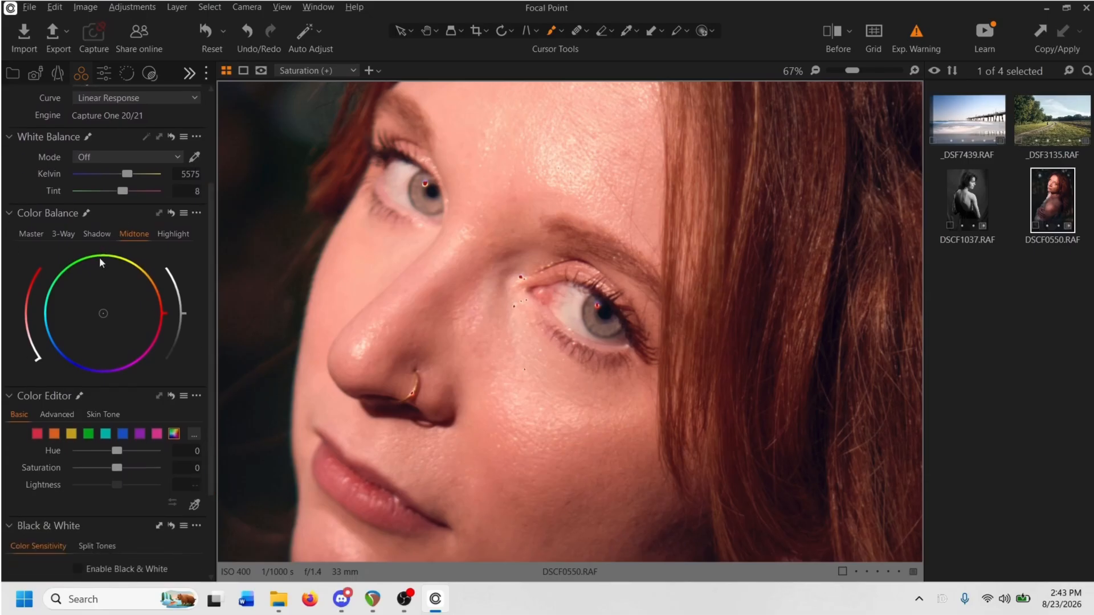
left_click(18, 234)
left_click_drag(14, 316, 56, 270)
mouse_move(167, 313)
left_mouse_down()
mouse_move(122, 363)
mouse_move(72, 379)
left_mouse_up()
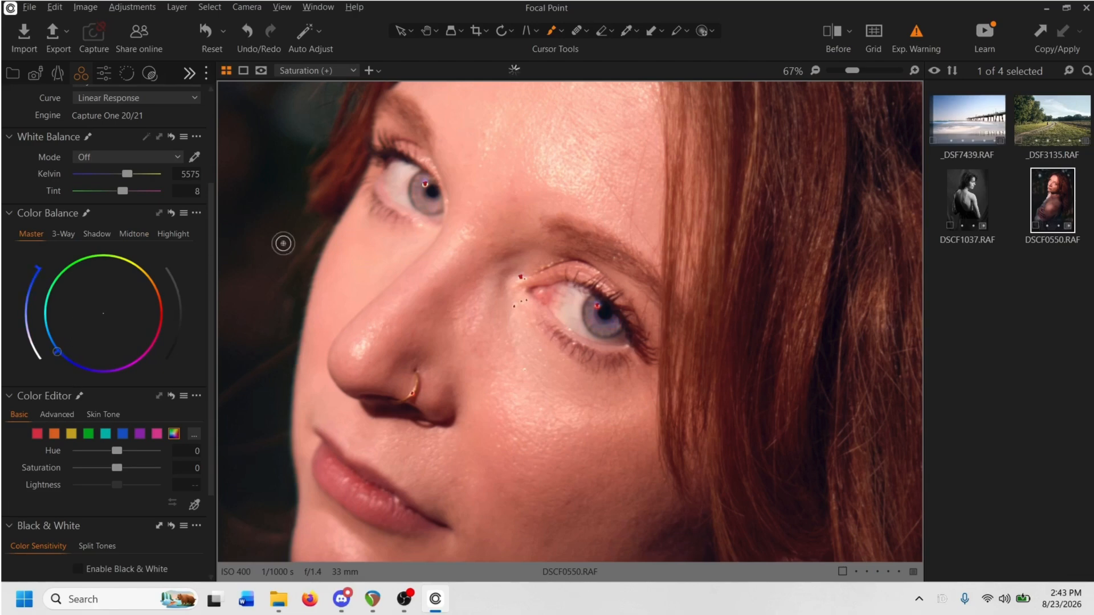
- Examine both irises up close and lower the saturation of the blue master tint on the Saturation (+) layer
scroll(489, 183, "up", 3)
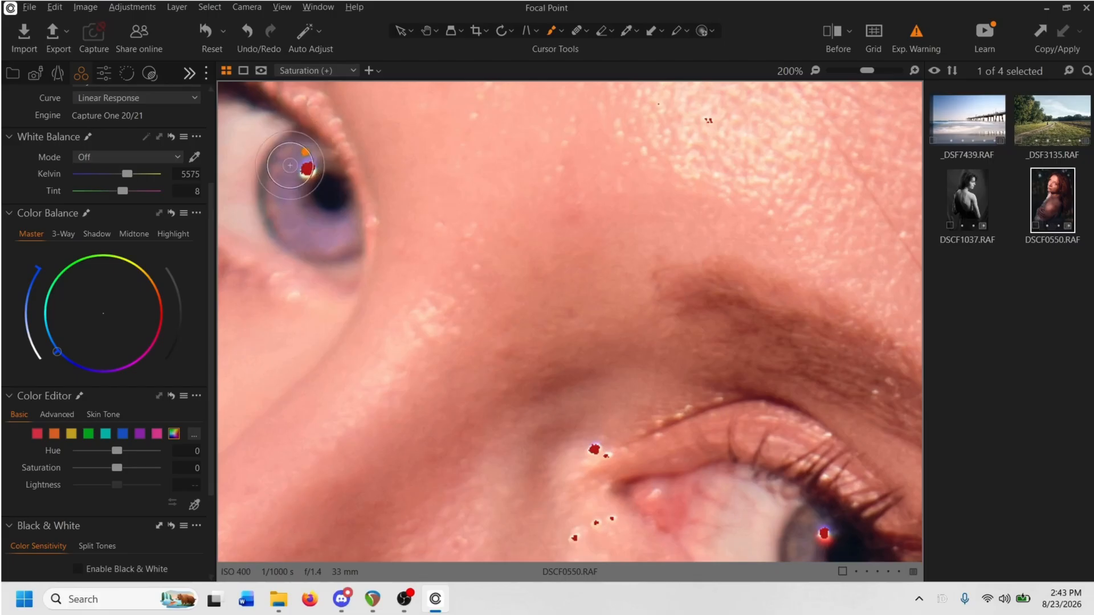
scroll(353, 225, "down", 3)
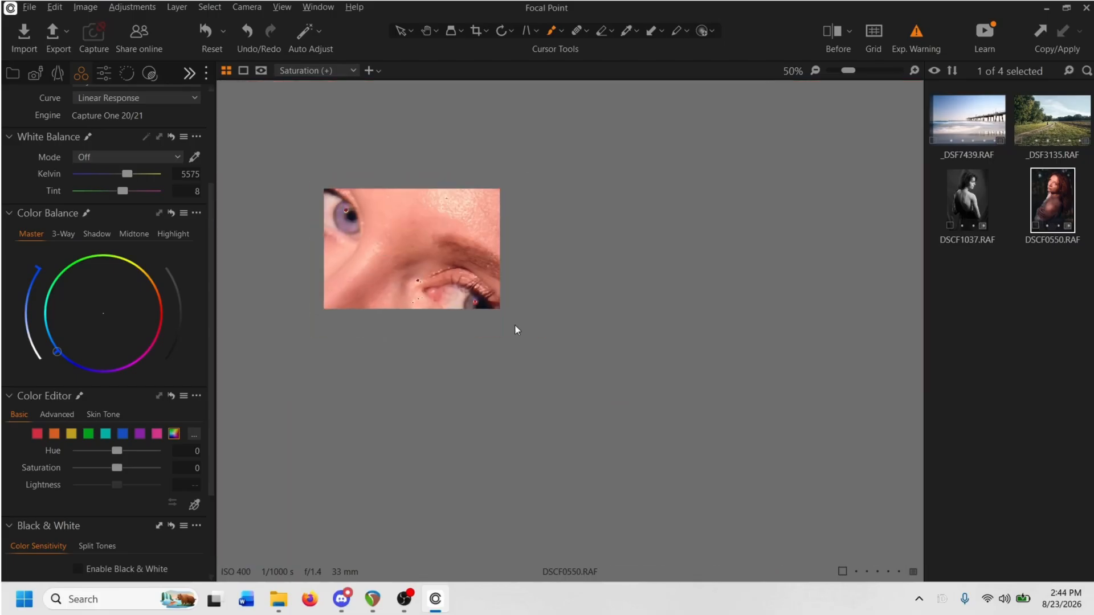
scroll(504, 326, "up", 3)
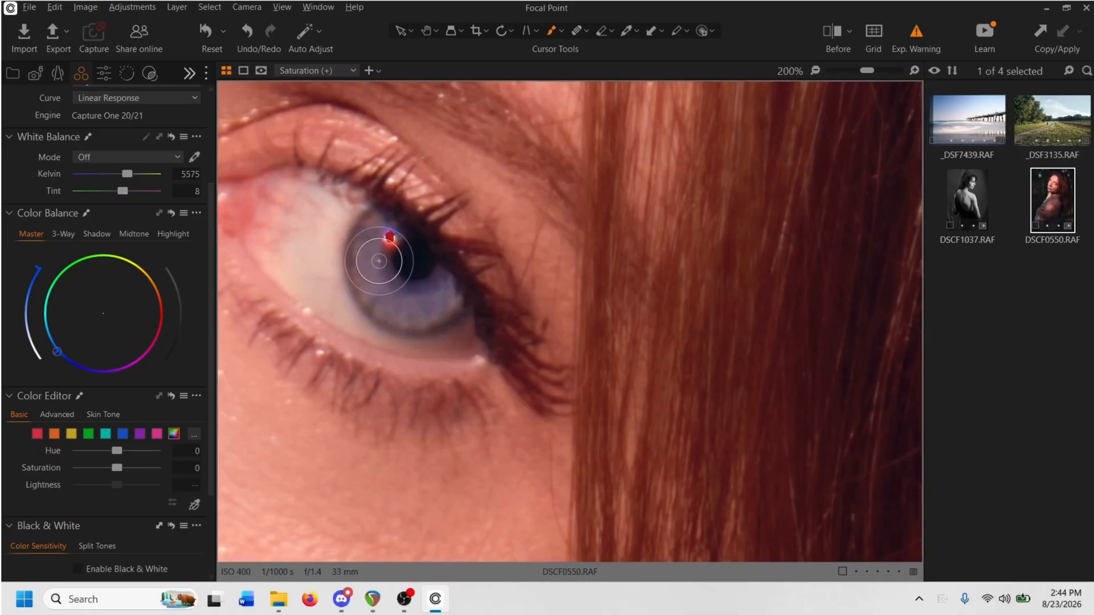
scroll(370, 219, "down", 4)
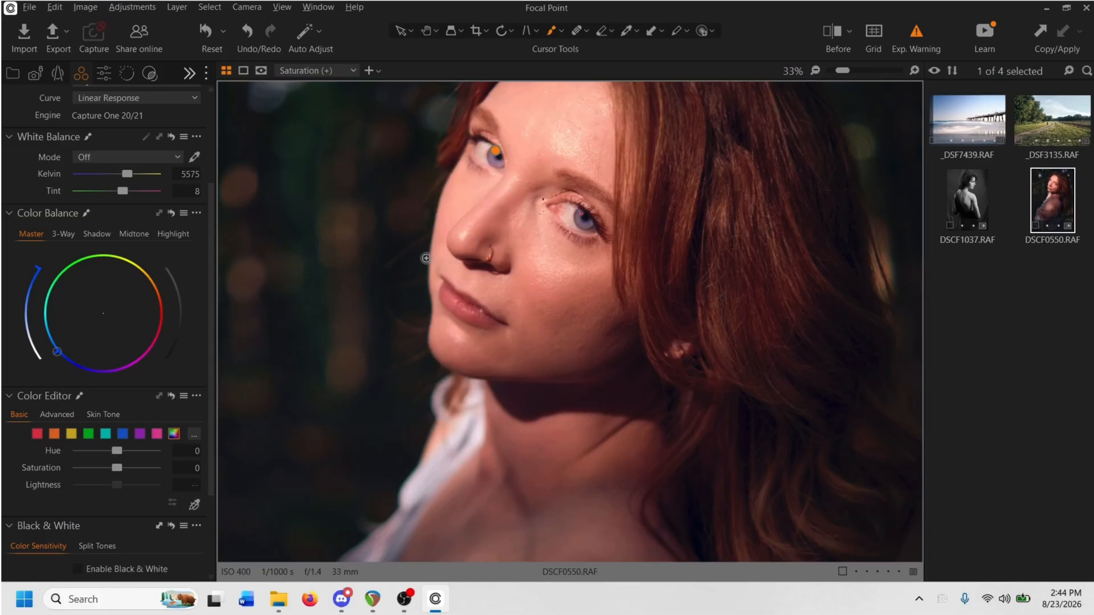
left_click_drag(453, 282, 478, 382)
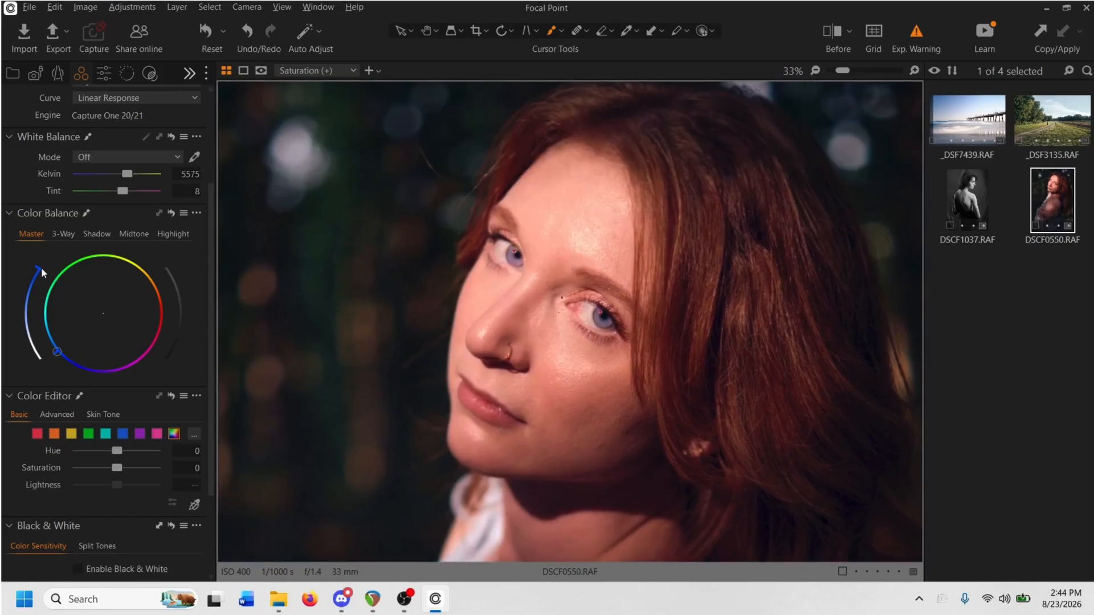
left_click_drag(36, 268, 24, 338)
- Compare the portrait with and without the Saturation (+) layer, and delete that layer
left_click(127, 74)
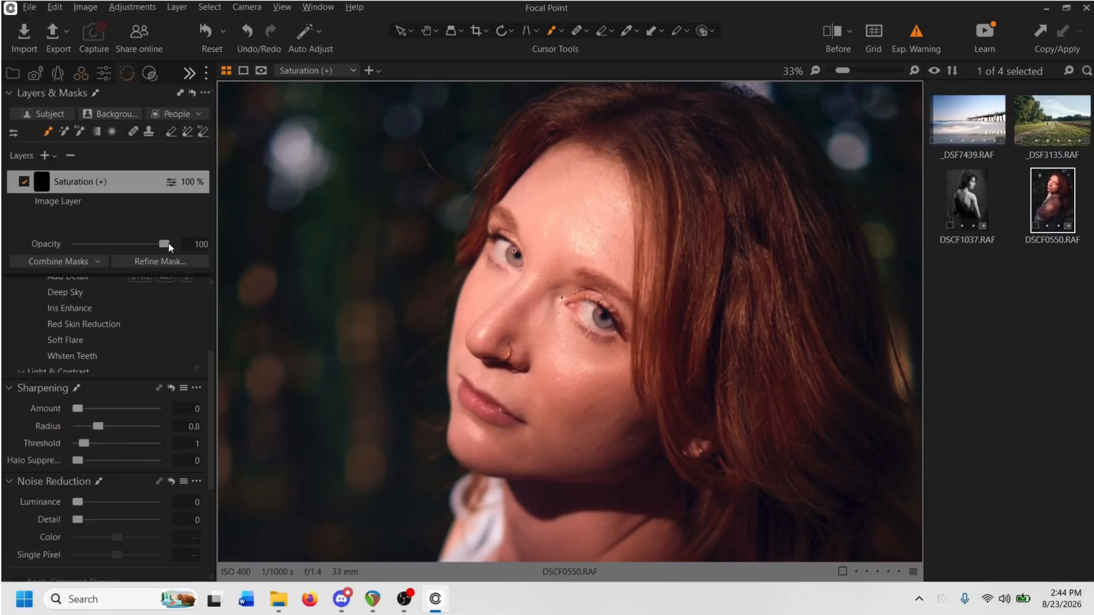
left_click_drag(169, 241, 195, 254)
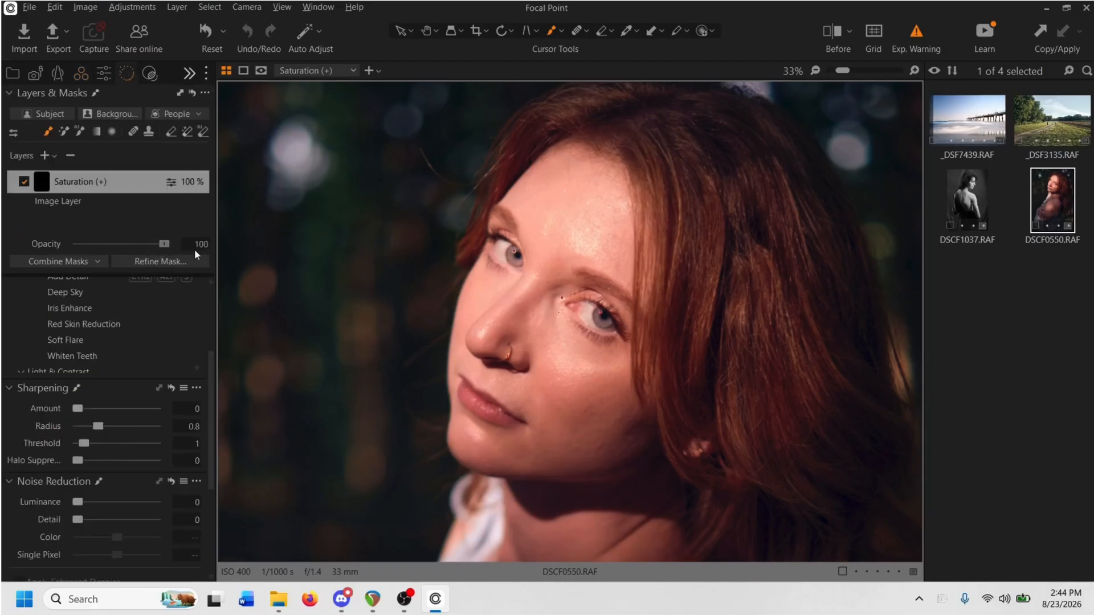
left_click(24, 183)
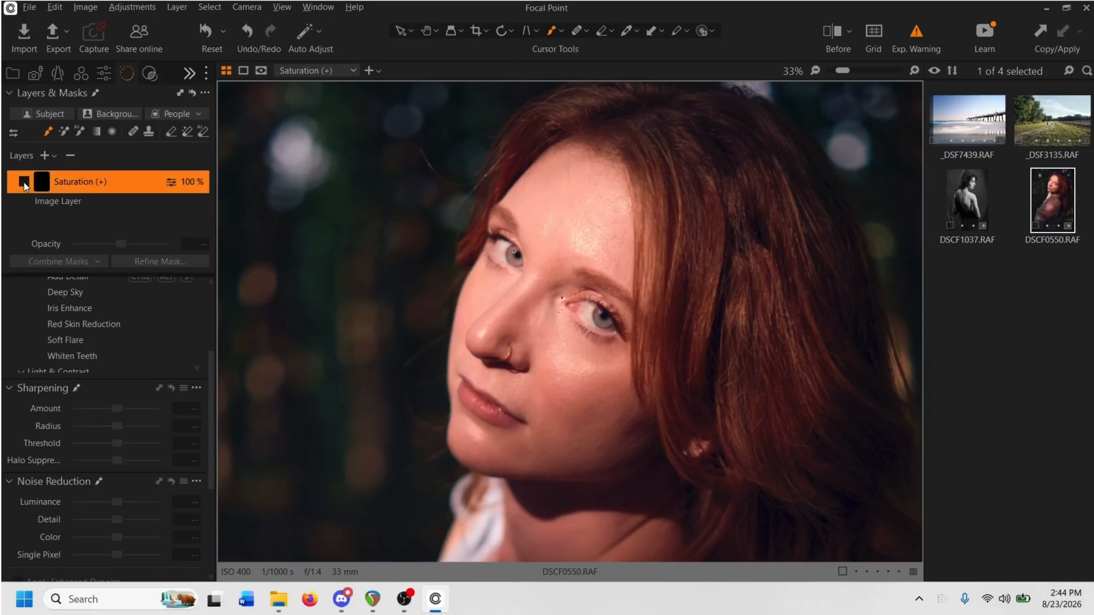
left_click(24, 182)
left_click(24, 183)
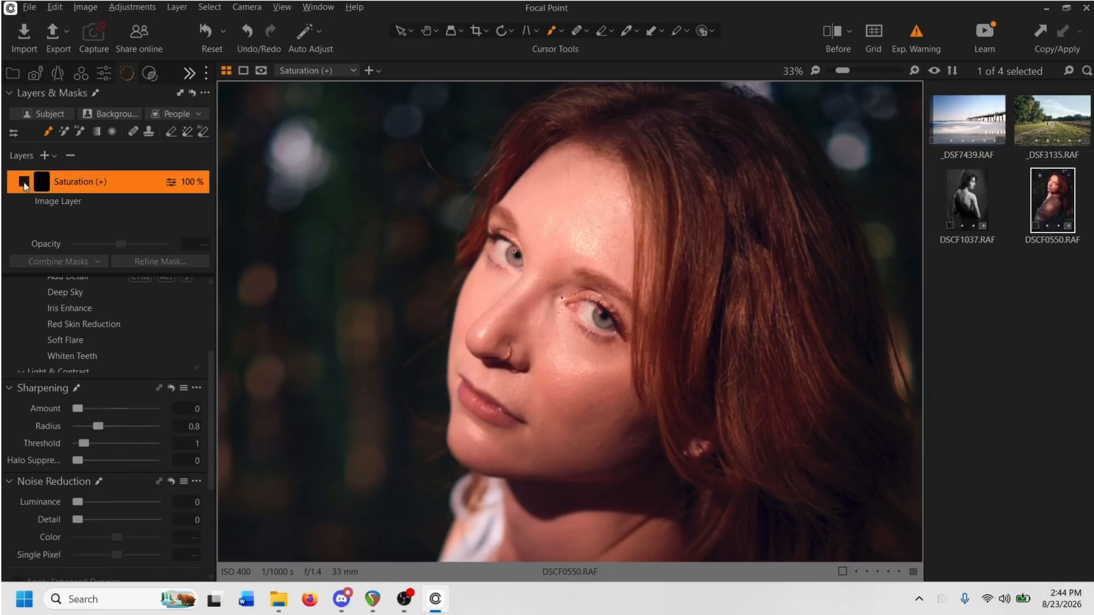
left_click(70, 155)
- Brush the Contrast (+) style brush over the irises of both eyes, and view the portrait at 25%
key("ctrl+0")
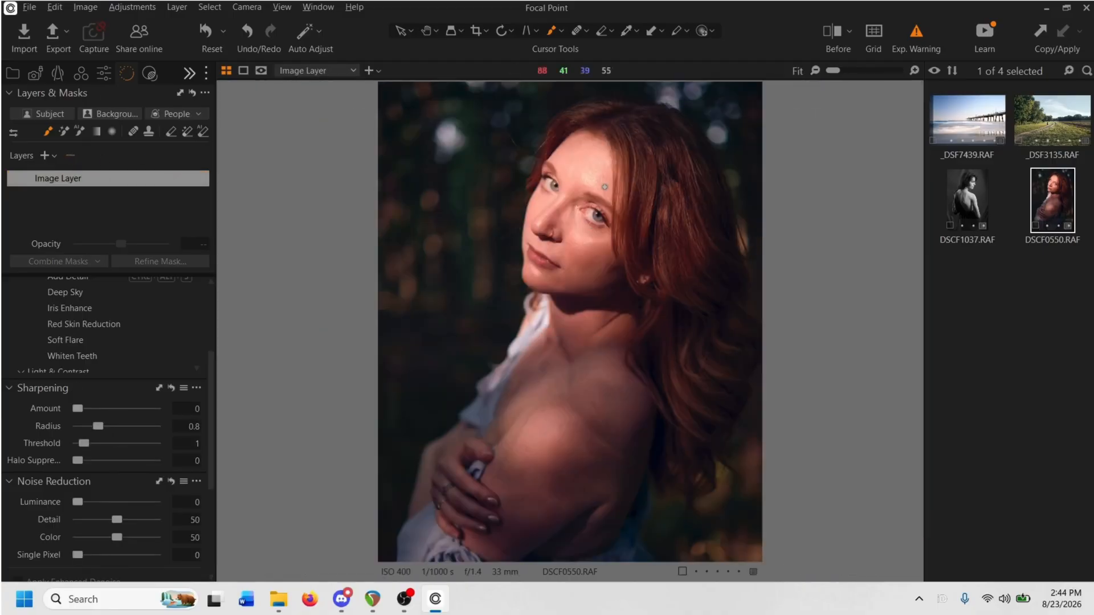
scroll(602, 185, "up", 2)
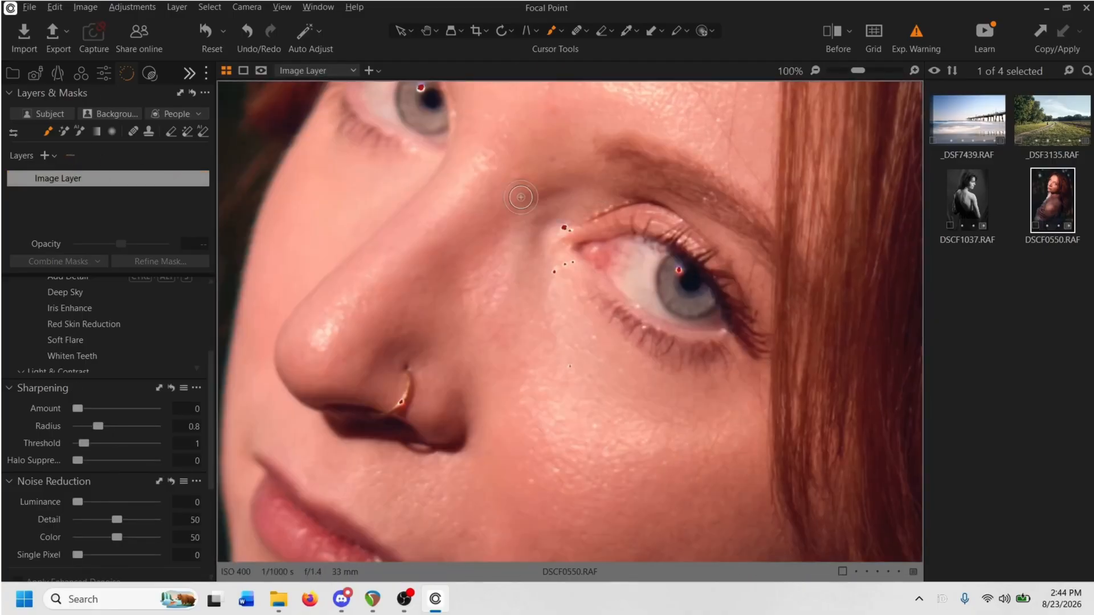
scroll(96, 327, "down", 3)
scroll(95, 320, "down", 1)
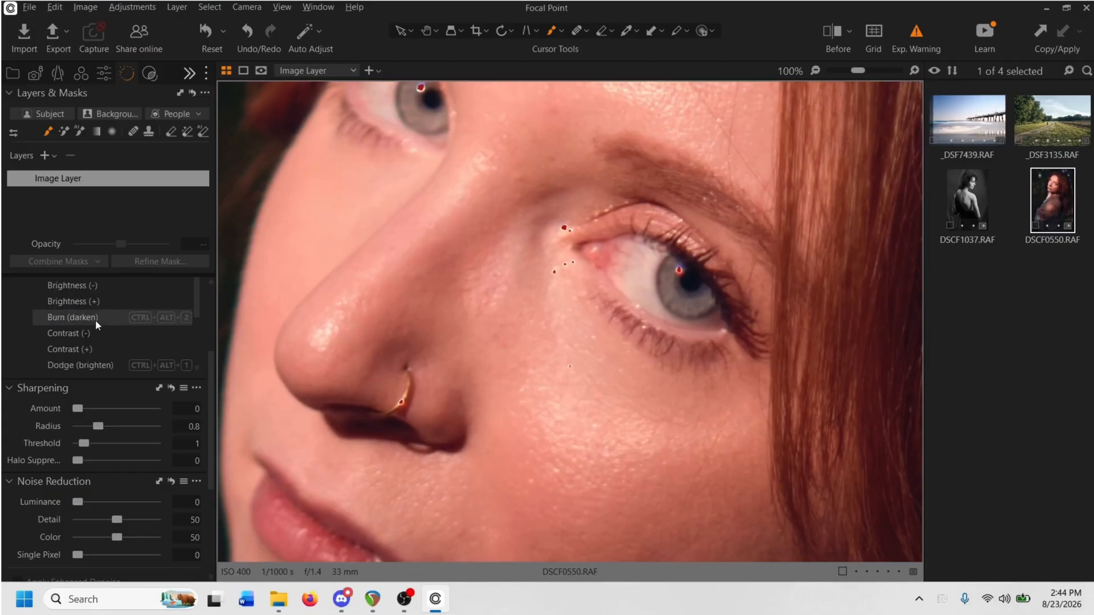
left_click(89, 346)
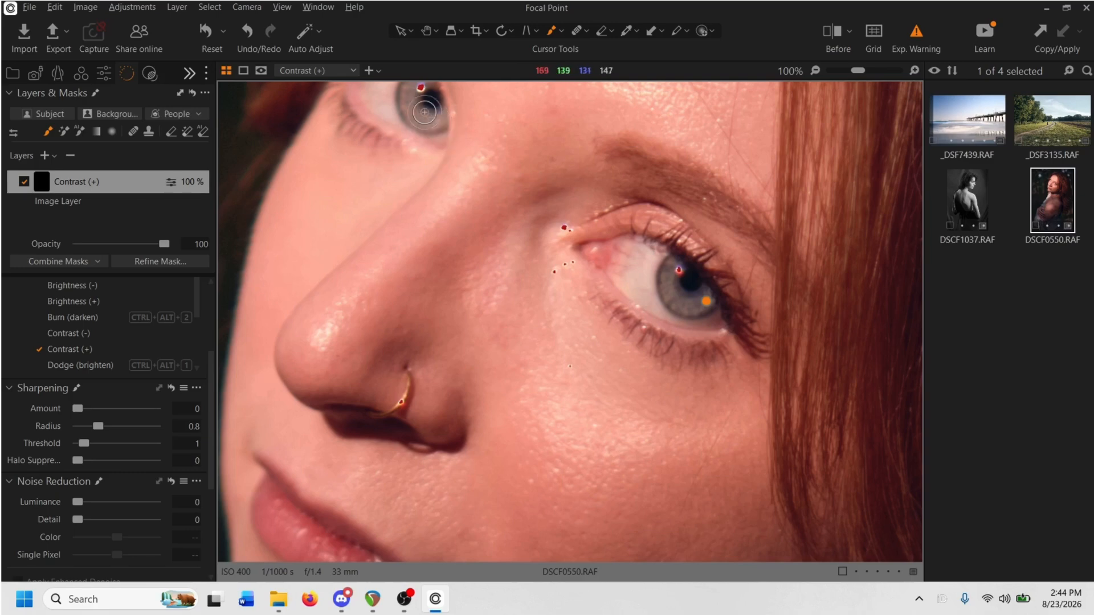
scroll(436, 176, "up", 5)
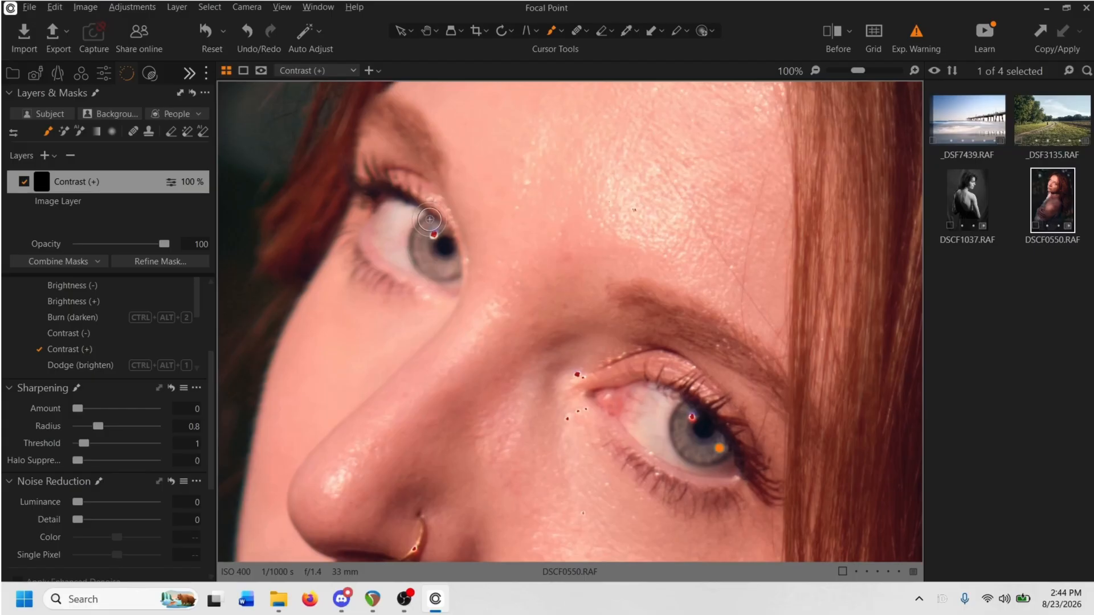
scroll(419, 216, "down", 3)
scroll(660, 263, "down", 1)
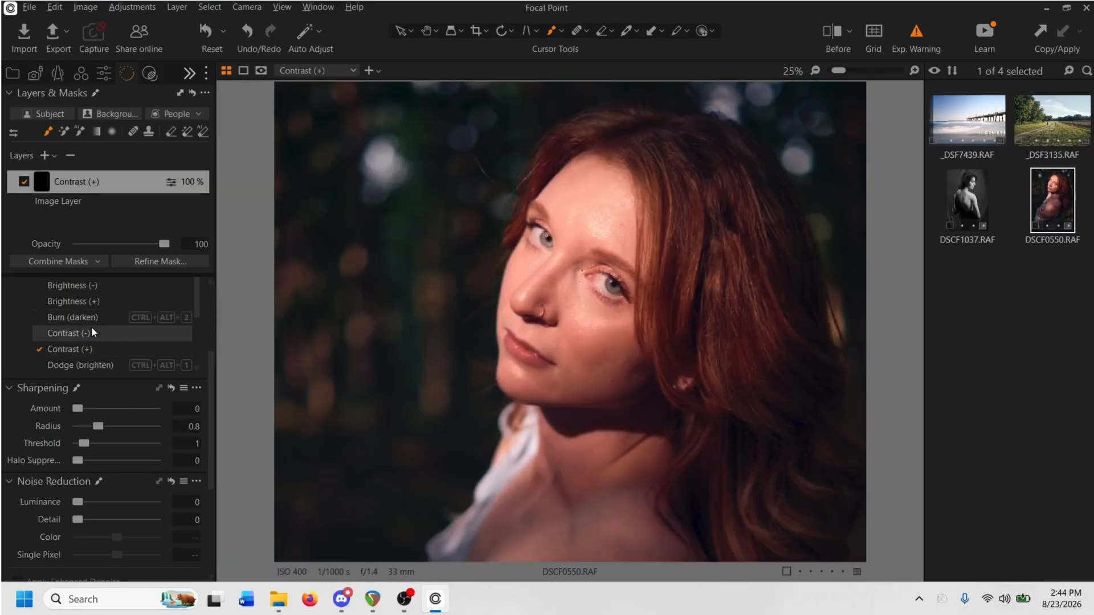
- Compare the whole portrait with and without the Contrast (+) layer
scroll(570, 307, "down", 1)
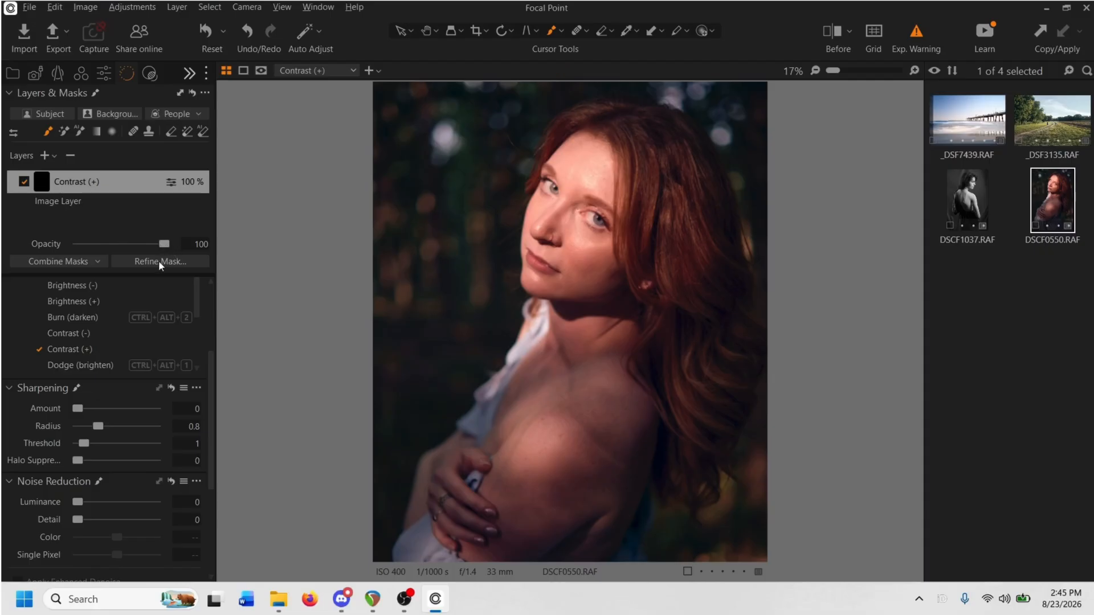
left_click(23, 182)
left_click(24, 183)
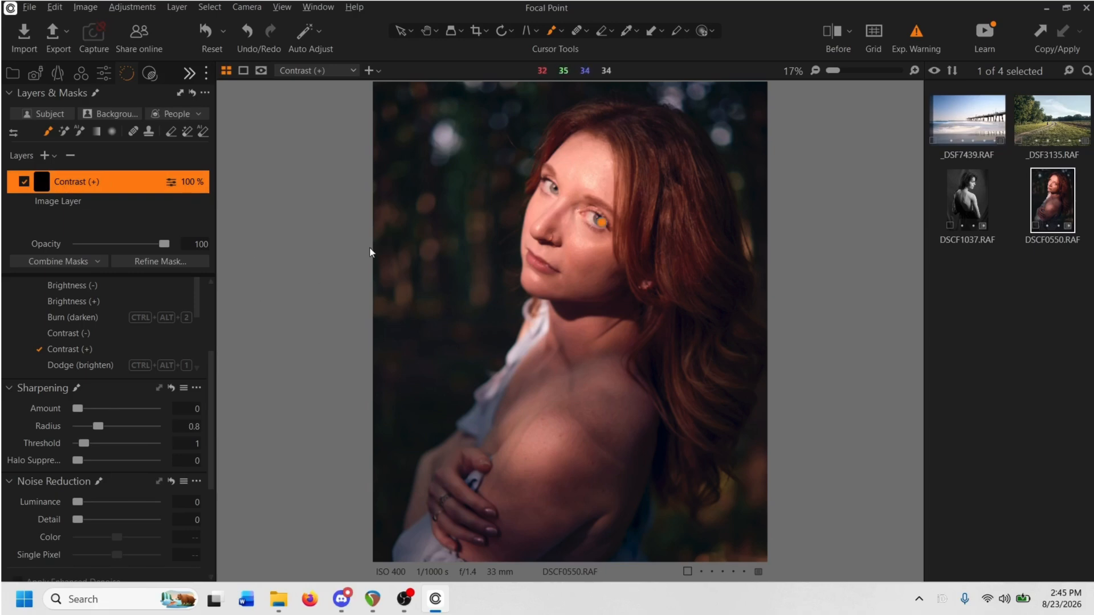
- Examine the facial skin up close for blemishes, covering the eyes, forehead, nose, cheek, mouth and jawline
scroll(420, 226, "up", 3)
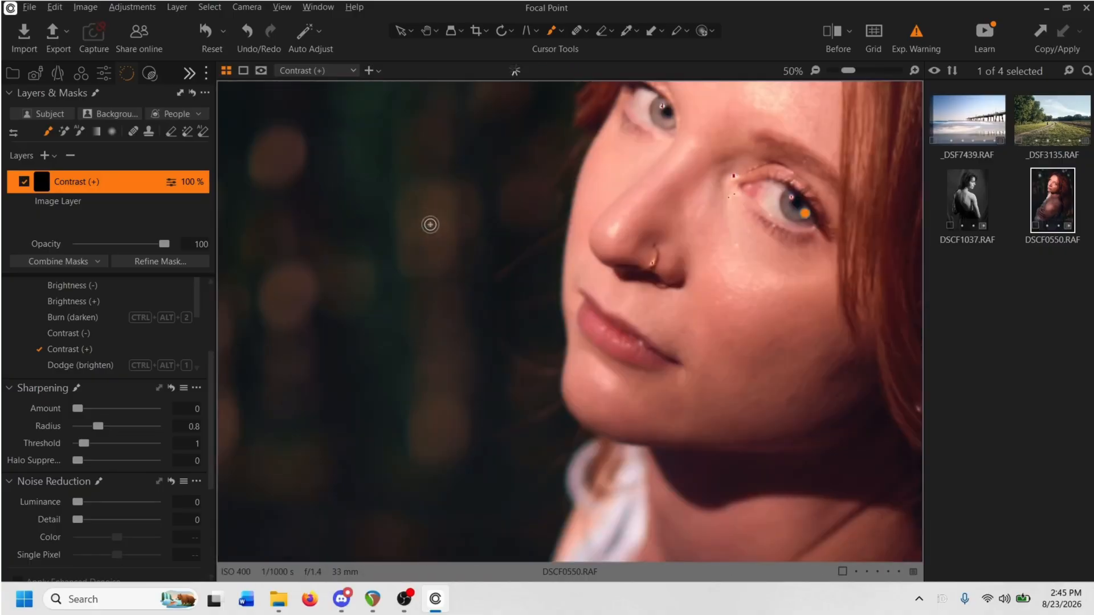
scroll(771, 286, "up", 3)
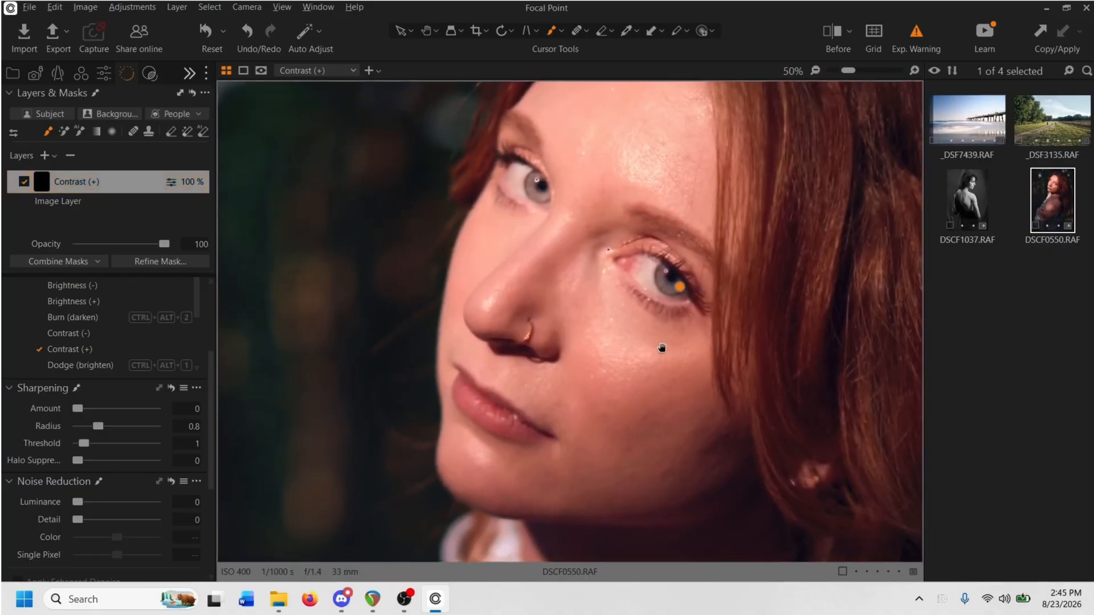
scroll(590, 357, "up", 3)
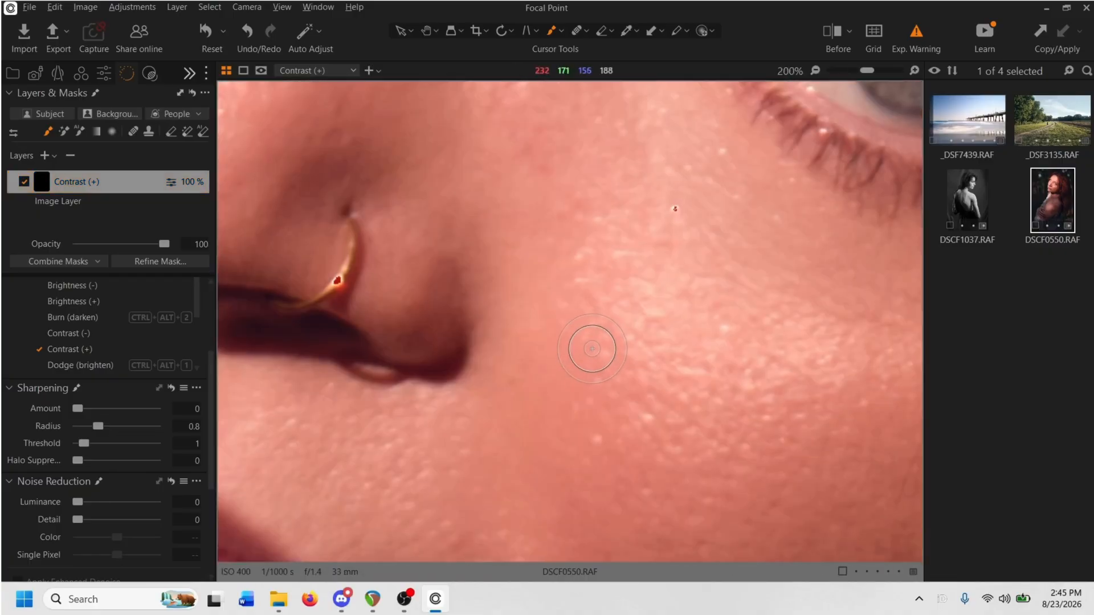
scroll(589, 352, "down", 3)
left_click_drag(596, 366, 605, 210)
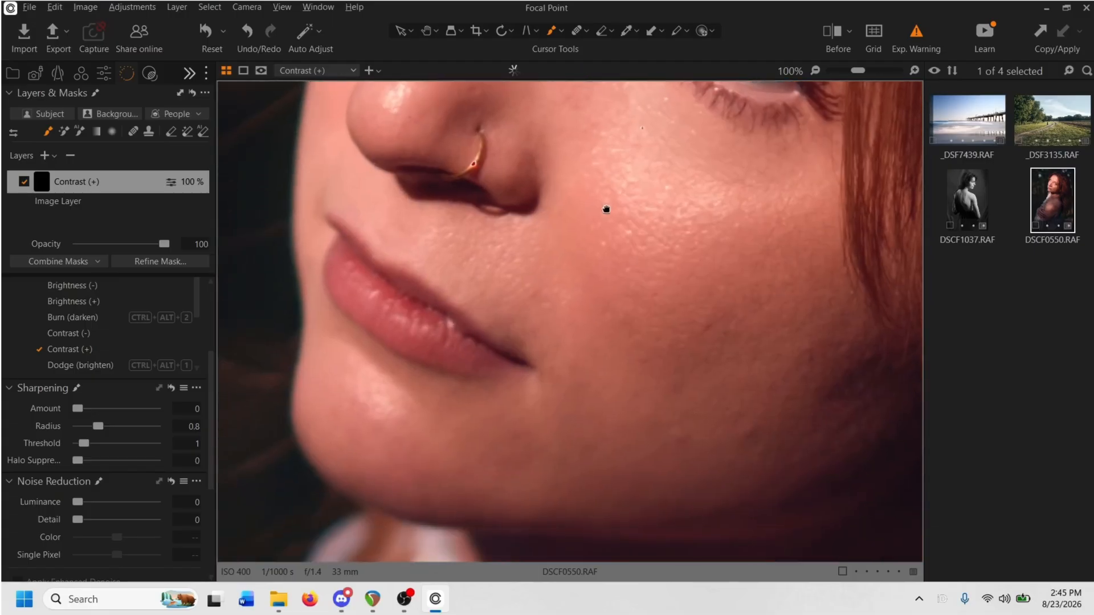
left_click_drag(660, 369, 716, 445)
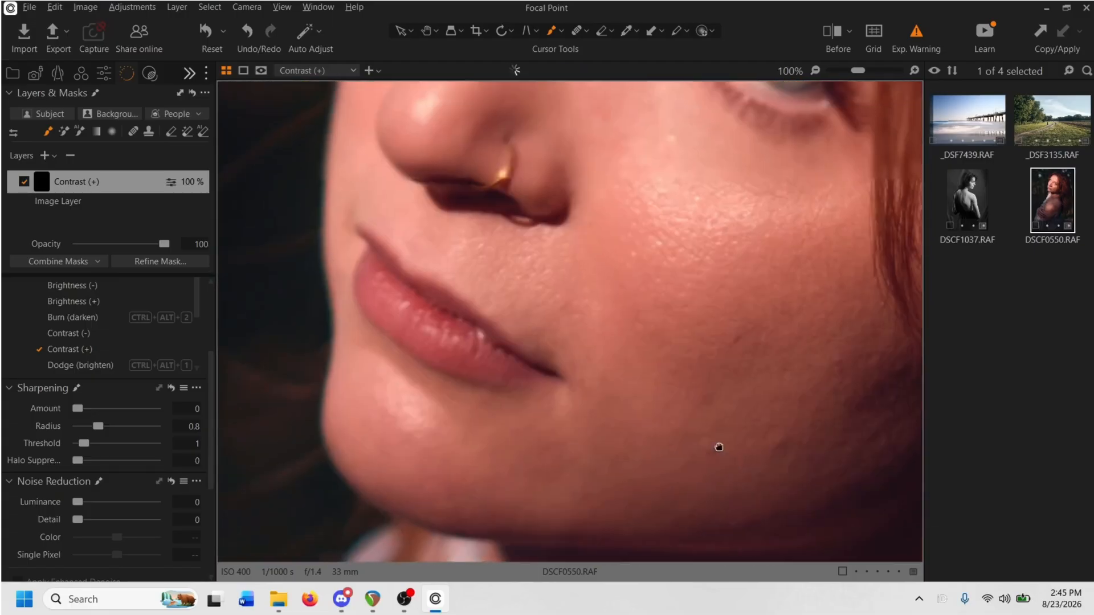
left_click_drag(566, 161, 631, 369)
mouse_move(552, 207)
left_mouse_down()
mouse_move(559, 227)
mouse_move(491, 298)
left_mouse_up()
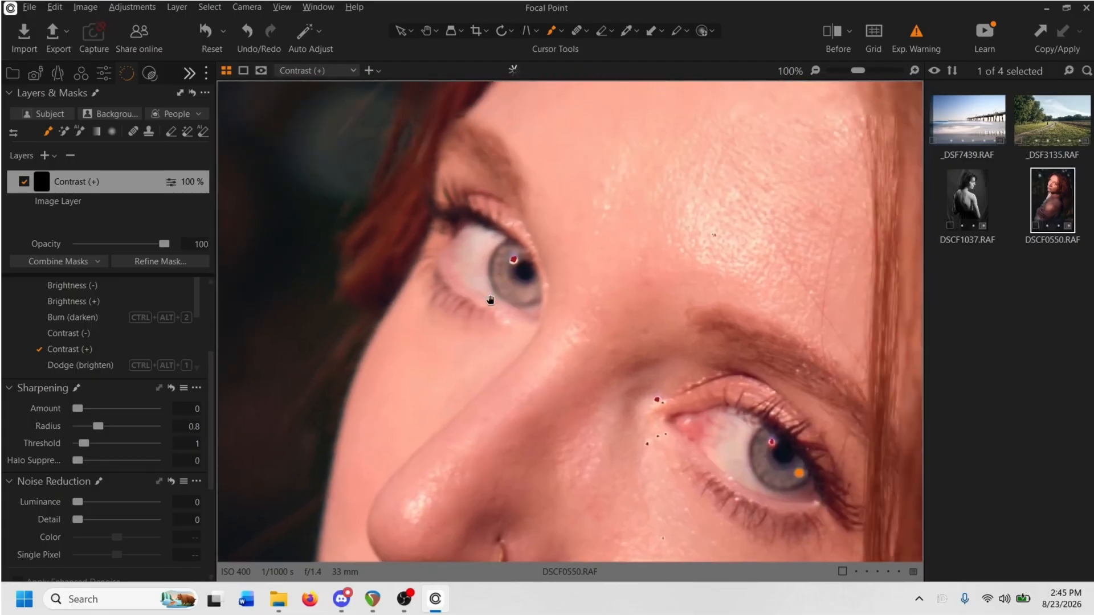
mouse_move(652, 161)
left_mouse_down()
mouse_move(657, 181)
mouse_move(582, 264)
left_mouse_up()
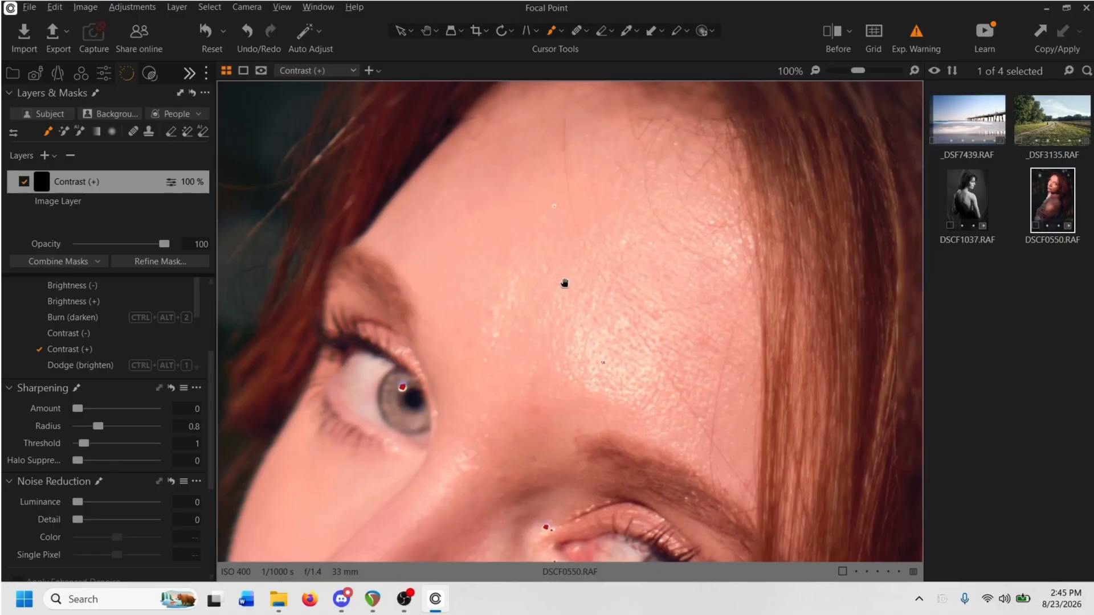
left_click_drag(549, 320, 527, 184)
left_click_drag(527, 286, 542, 154)
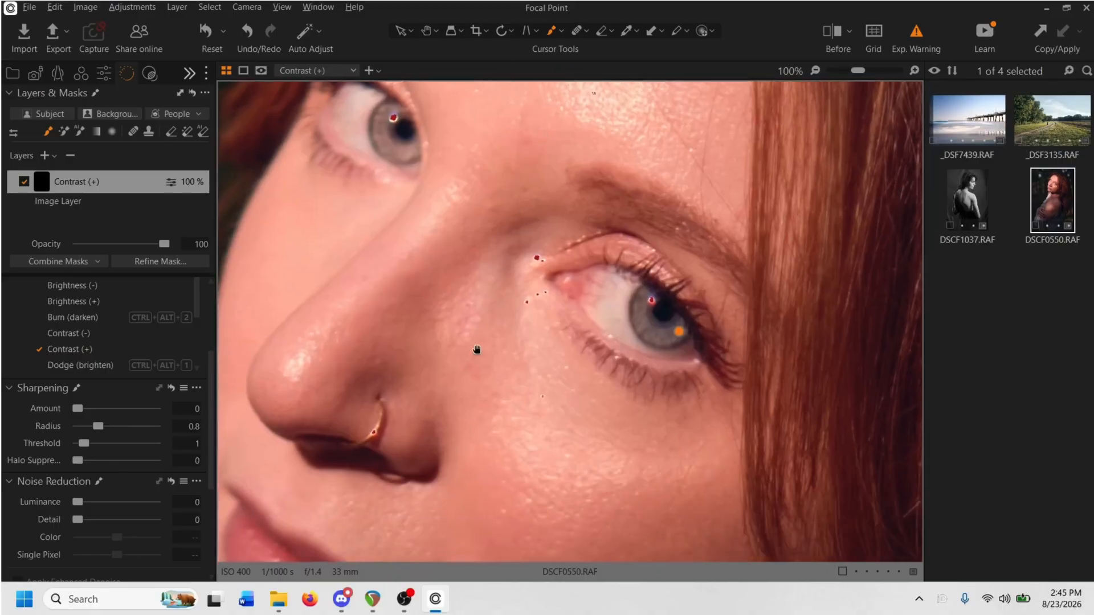
left_click_drag(477, 350, 499, 168)
left_click_drag(530, 327, 545, 168)
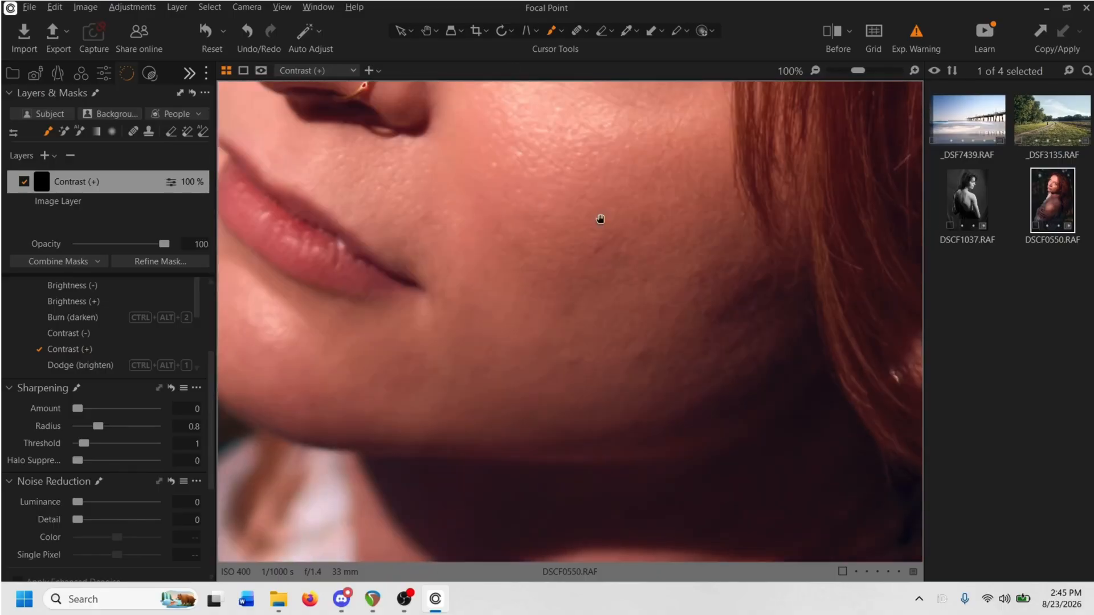
left_click_drag(664, 319, 628, 245)
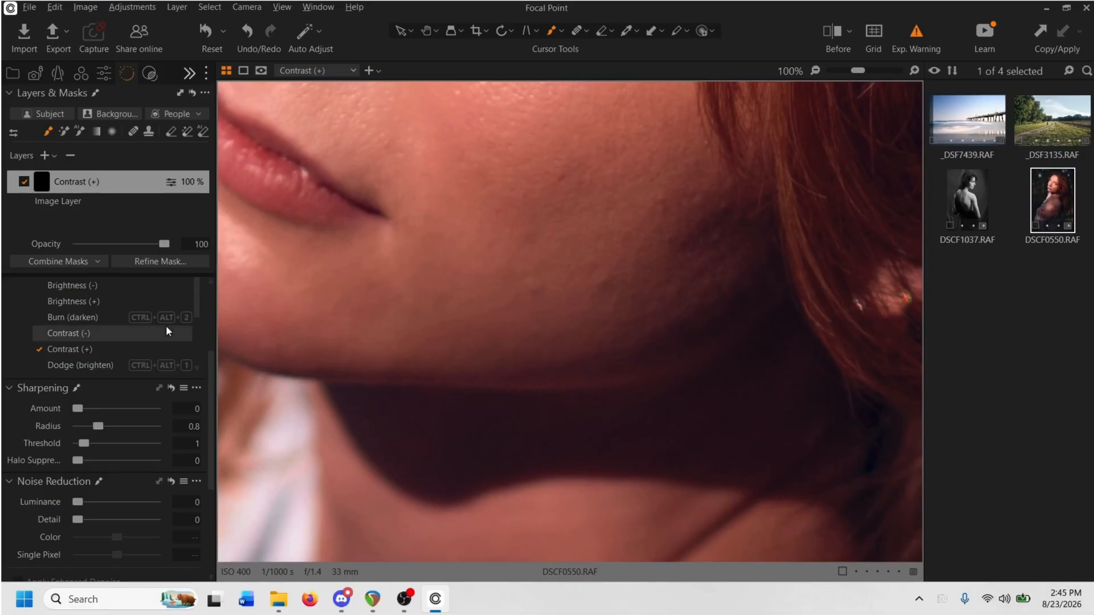
- Heal the blemish on the lower cheek with a smaller Heal brush, and move its source to the cheek skin just above the spot
key("q")
scroll(587, 287, "up", 2)
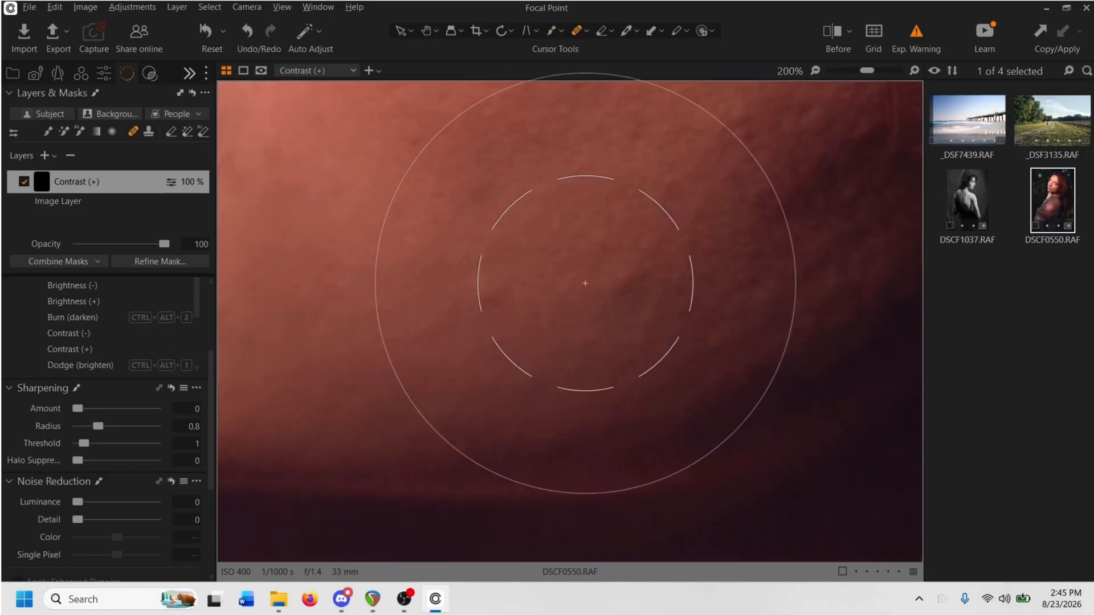
left_click_drag(633, 287, 609, 282, "alt")
left_click(624, 289)
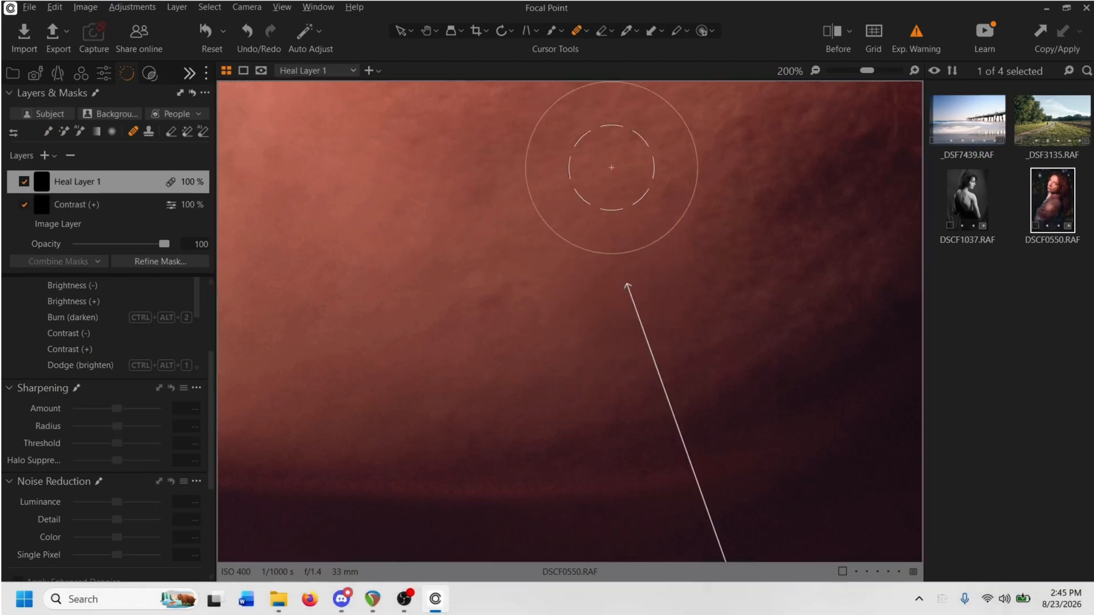
scroll(683, 194, "down", 3)
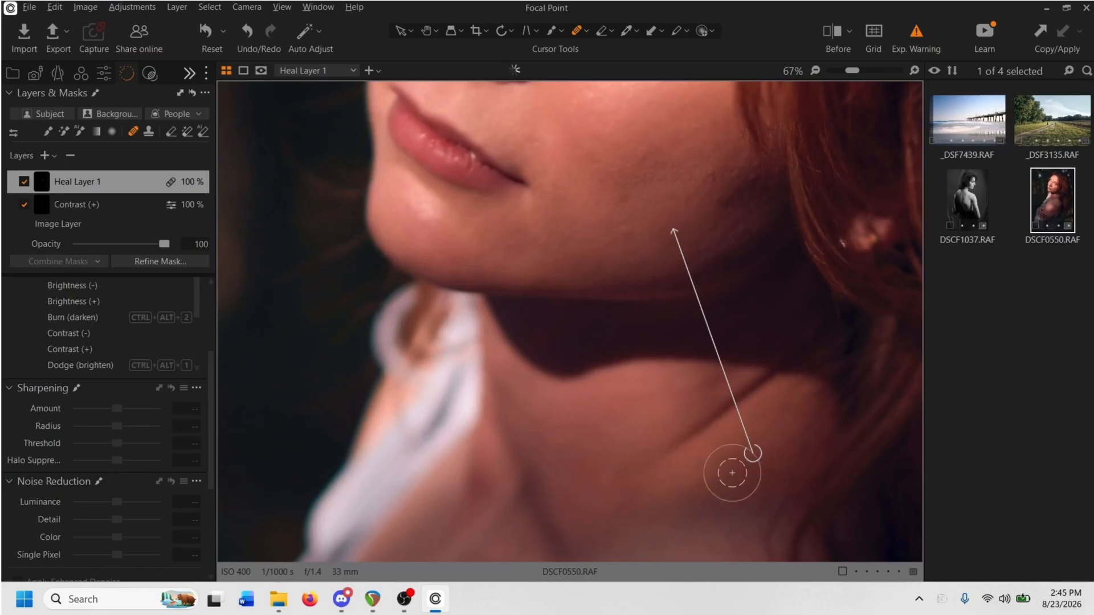
mouse_move(669, 321)
left_mouse_down()
mouse_move(673, 211)
mouse_move(663, 196)
left_mouse_up()
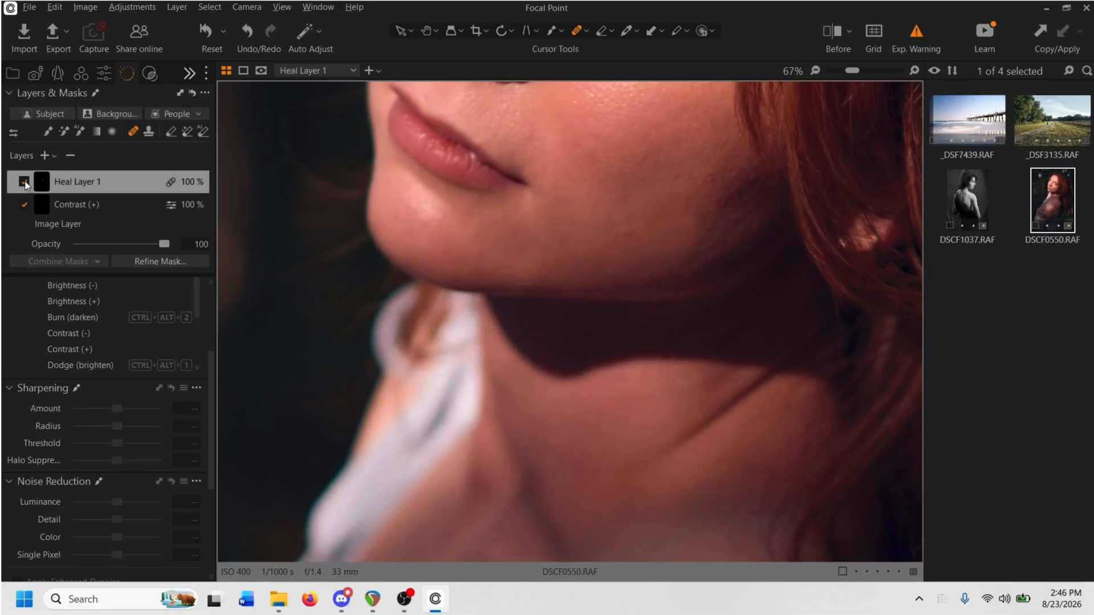
- Compare the cheek with and without the heal layer, and move the heal source down to the skin along the jawline
left_click(23, 181)
left_click(24, 181)
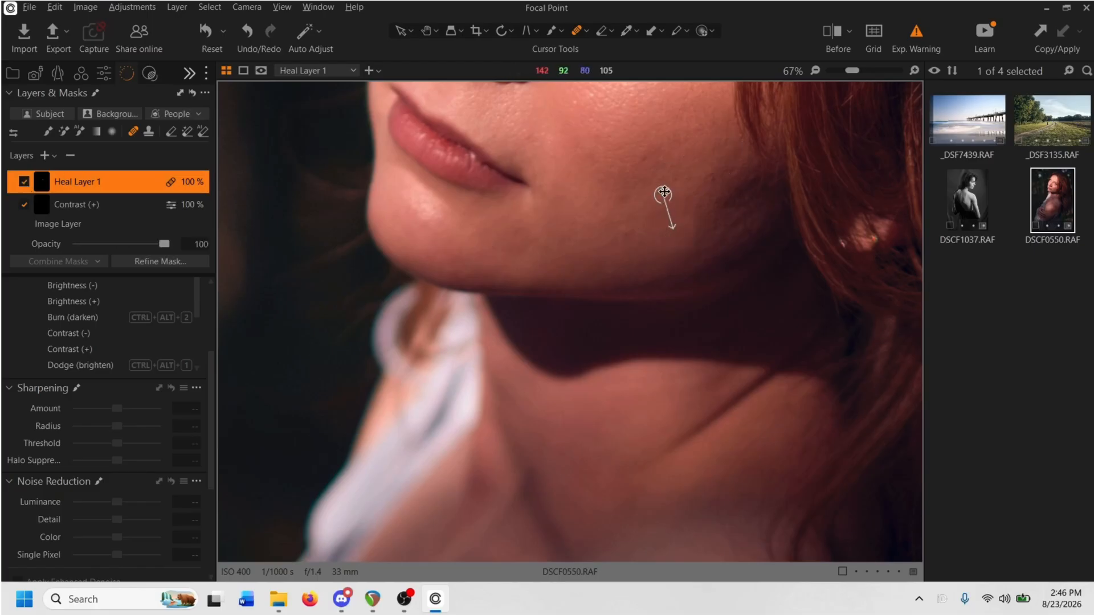
left_click(644, 258)
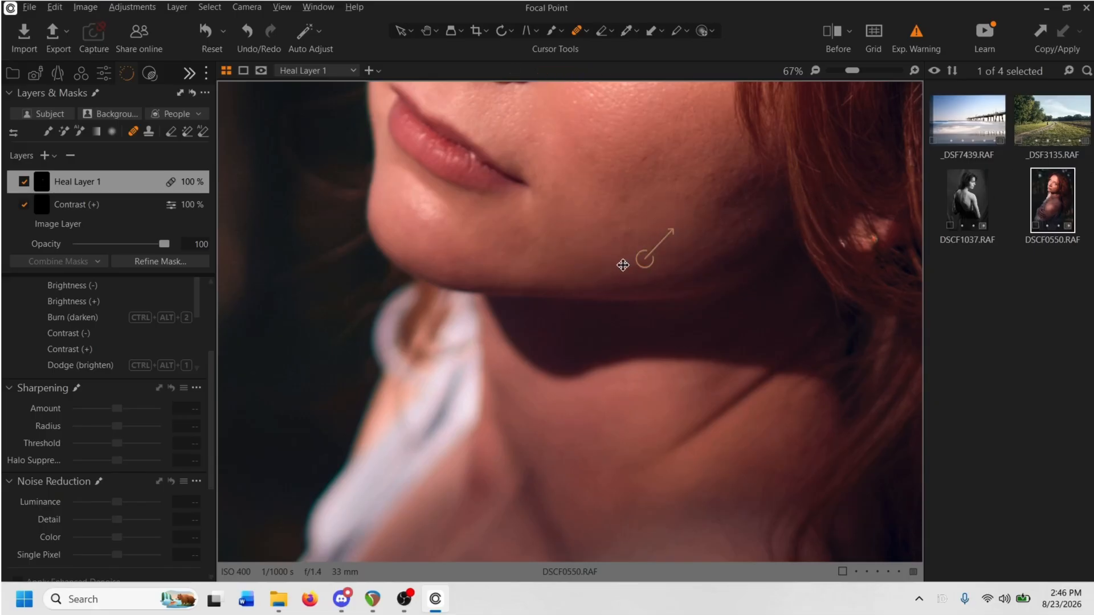
left_click_drag(644, 259, 621, 261)
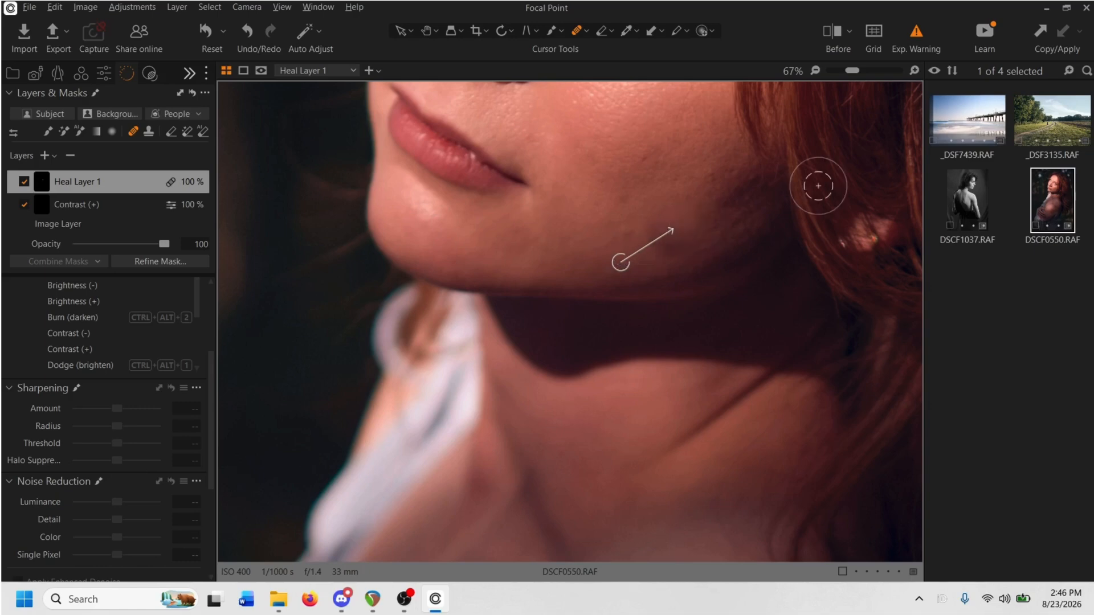
scroll(723, 222, "up", 2)
scroll(672, 241, "down", 2)
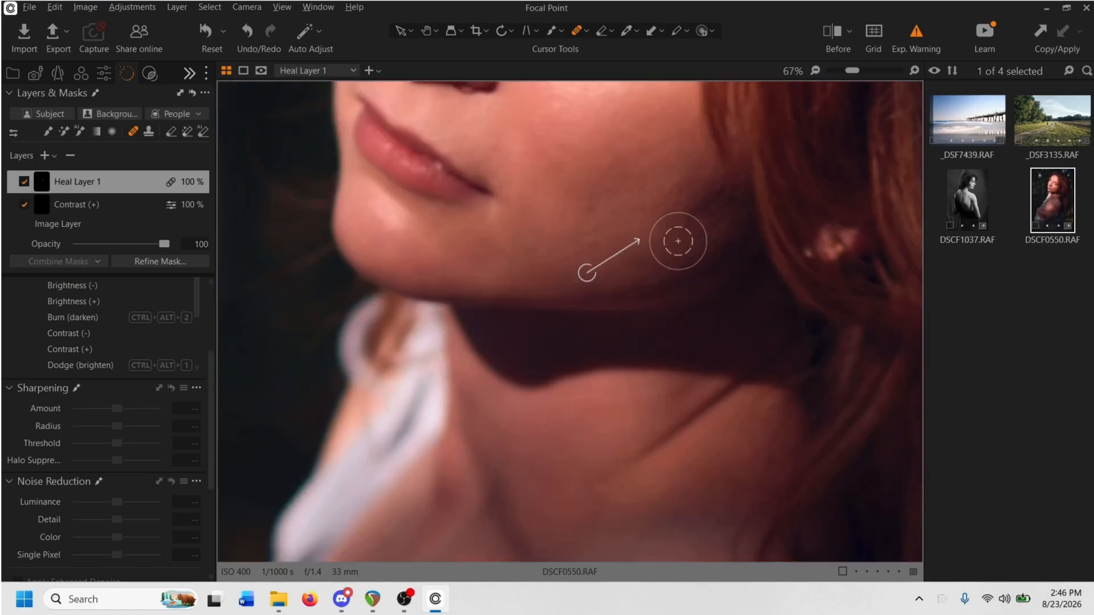
scroll(777, 171, "down", 2)
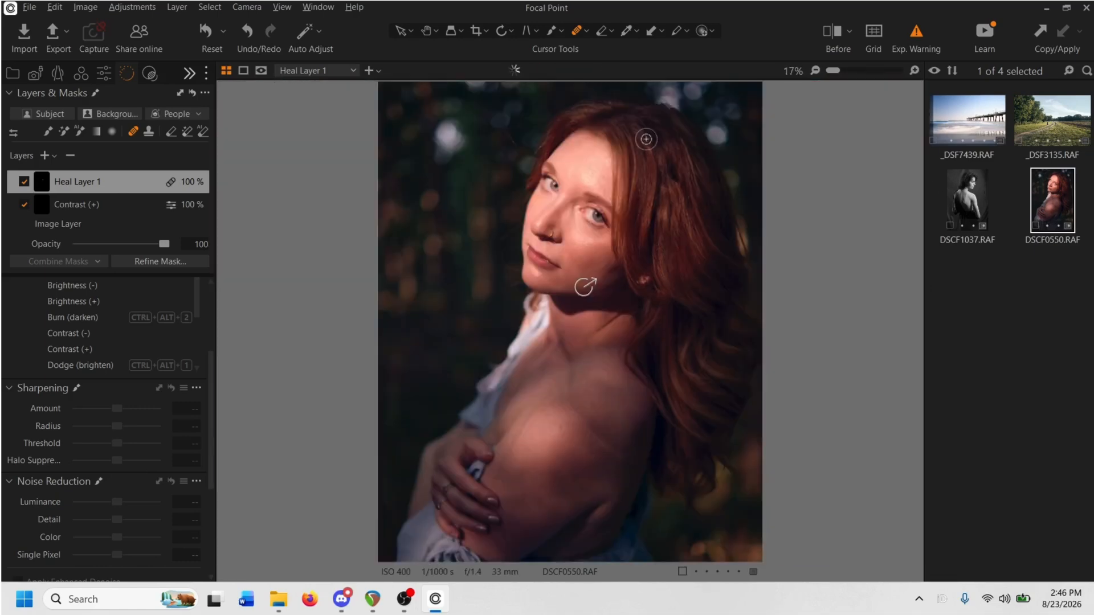
- Heal the small bright spot on the upper forehead, place its source on the skin just above it, and view the portrait at 25%
scroll(602, 154, "up", 1)
scroll(602, 154, "up", 1)
scroll(515, 159, "up", 1)
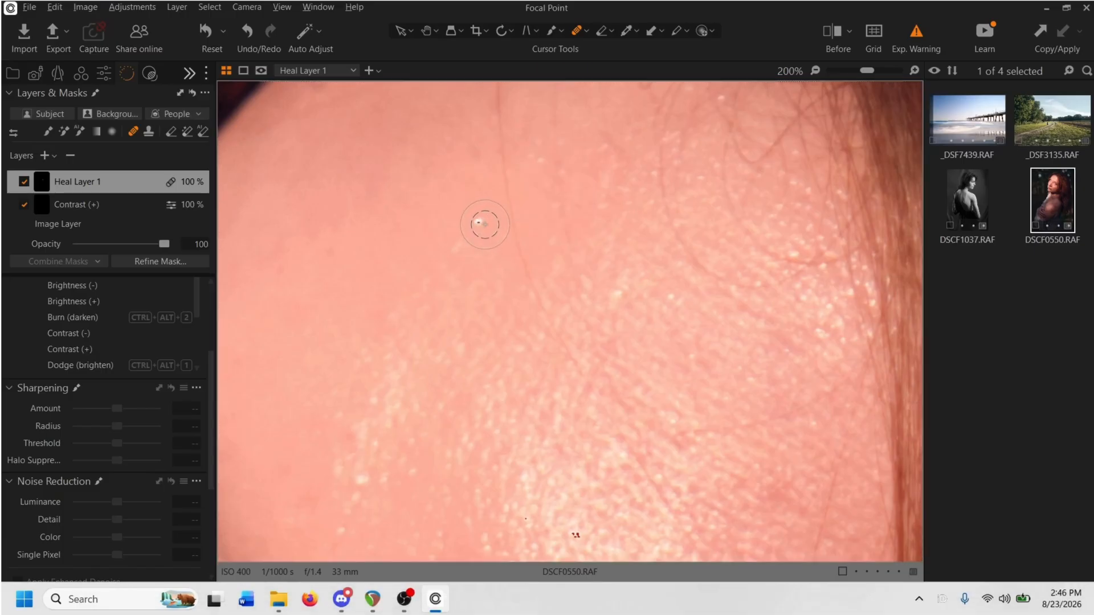
left_click_drag(484, 224, 527, 220)
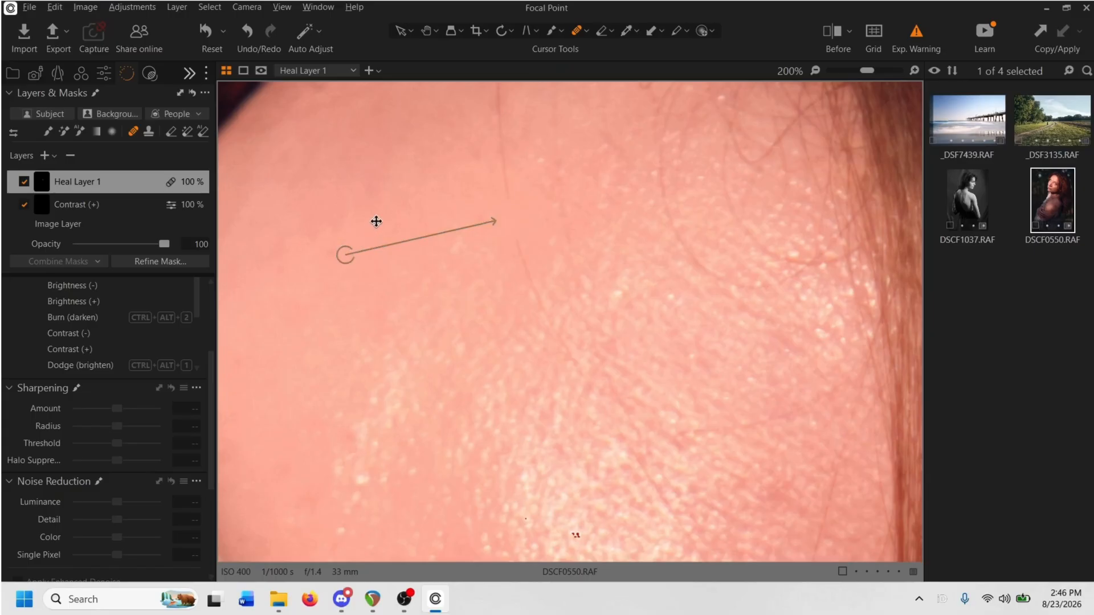
mouse_move(345, 255)
left_mouse_down()
mouse_move(420, 176)
mouse_move(482, 168)
left_mouse_up()
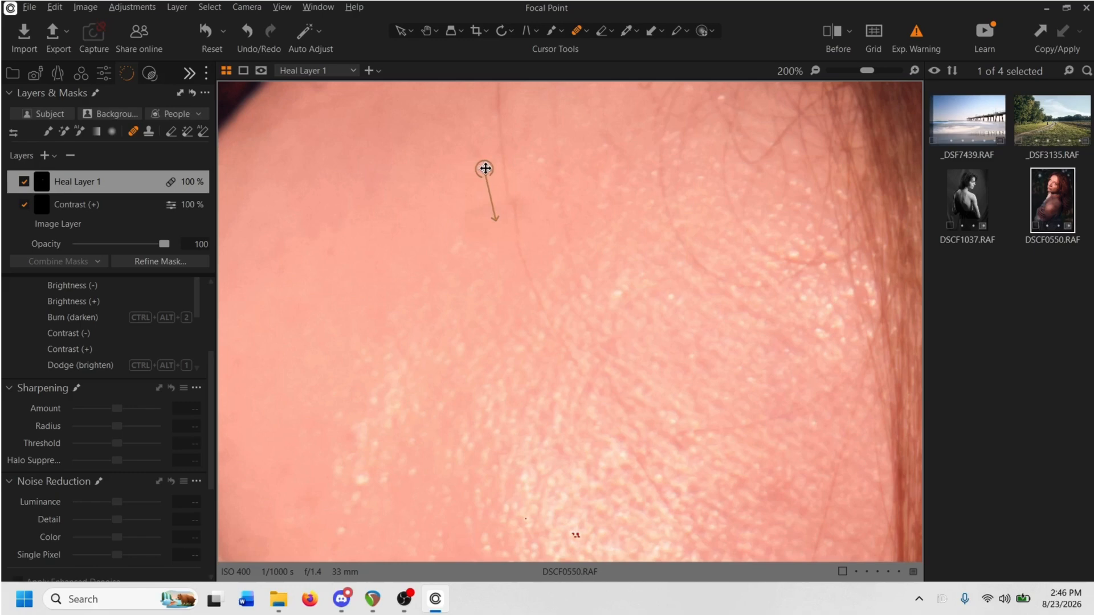
left_click_drag(484, 169, 485, 169)
key("ctrl+0")
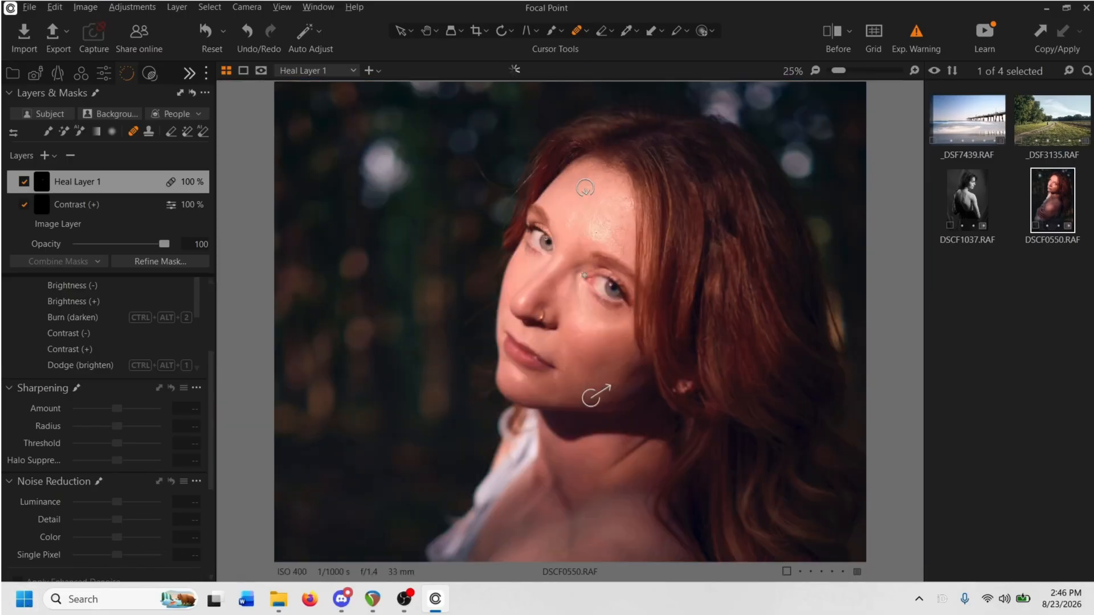
scroll(599, 231, "down", 1)
scroll(600, 228, "up", 1)
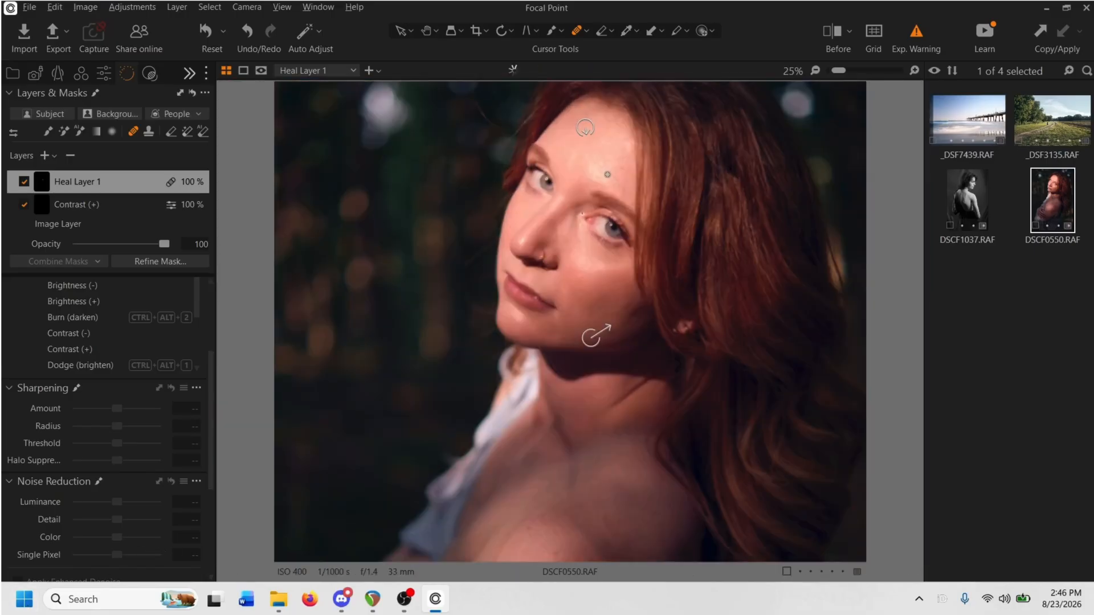